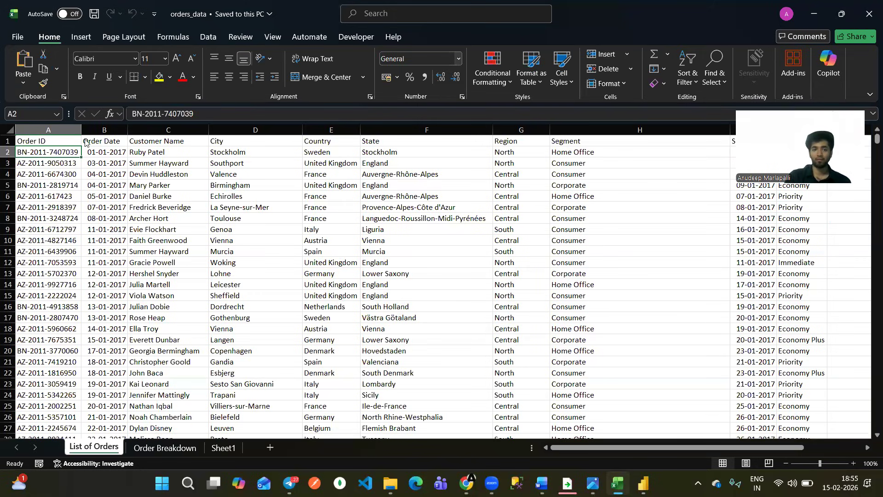
Mark the first order's values with the red pen, from Order ID across to Region.
{"action": "left_click_drag", "start_coordinate": [82, 149], "coordinate": [80, 152]}
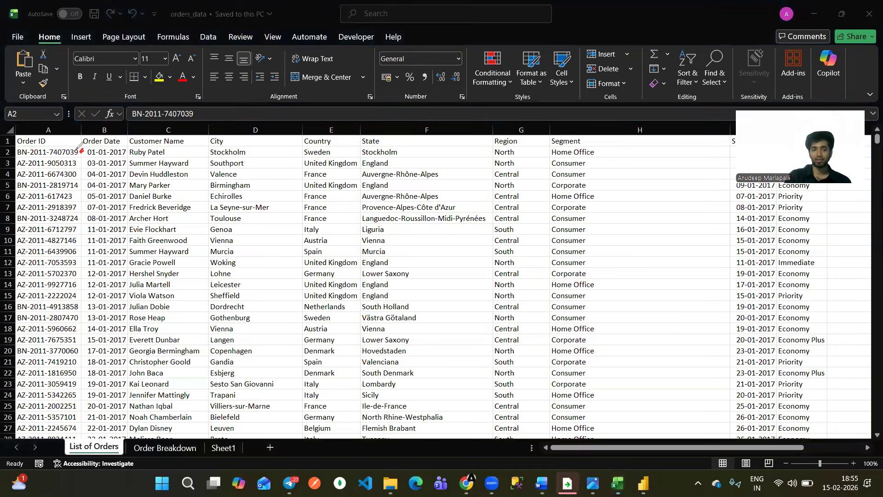
{"action": "left_click_drag", "start_coordinate": [129, 145], "coordinate": [124, 152]}
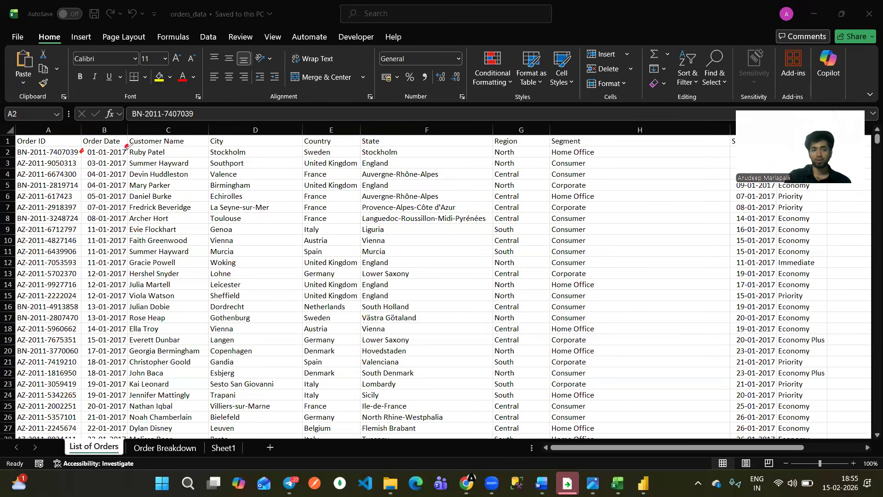
{"action": "left_click_drag", "start_coordinate": [171, 153], "coordinate": [177, 150]}
{"action": "left_click_drag", "start_coordinate": [248, 153], "coordinate": [256, 150]}
{"action": "left_click_drag", "start_coordinate": [336, 153], "coordinate": [343, 150]}
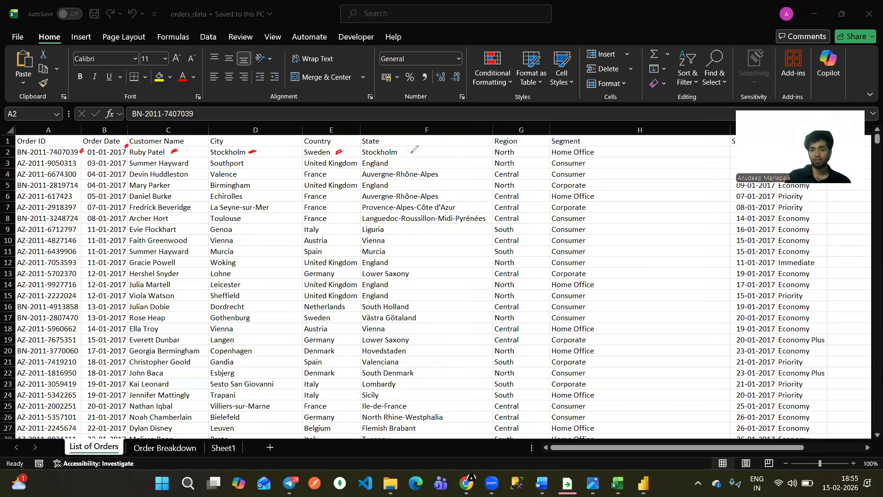
{"action": "left_click_drag", "start_coordinate": [410, 151], "coordinate": [415, 149]}
{"action": "left_click_drag", "start_coordinate": [521, 150], "coordinate": [526, 148]}
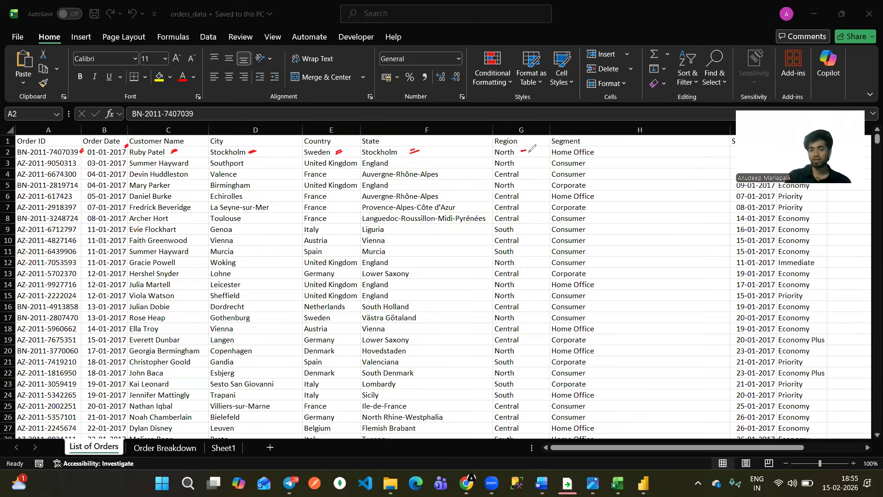
Mark Home Office, Consumer and Corporate entries in the Segment column with the red pen, boxing the Corporate entry in row 5.
{"action": "left_click_drag", "start_coordinate": [600, 150], "coordinate": [599, 151]}
{"action": "left_click_drag", "start_coordinate": [590, 165], "coordinate": [610, 157]}
{"action": "mouse_move", "coordinate": [595, 187]}
{"action": "left_mouse_down"}
{"action": "mouse_move", "coordinate": [612, 182]}
{"action": "mouse_move", "coordinate": [616, 194]}
{"action": "left_mouse_up"}
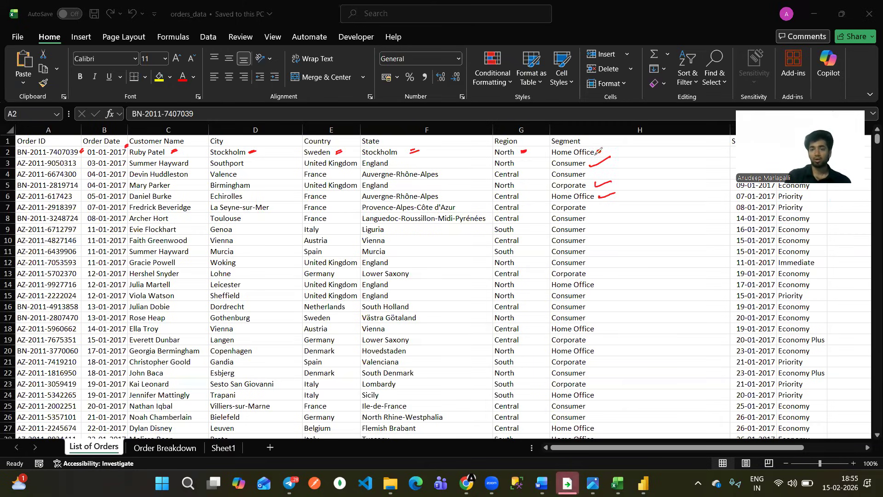
{"action": "mouse_move", "coordinate": [549, 178]}
{"action": "left_mouse_down"}
{"action": "mouse_move", "coordinate": [596, 188]}
{"action": "mouse_move", "coordinate": [574, 181]}
{"action": "left_mouse_up"}
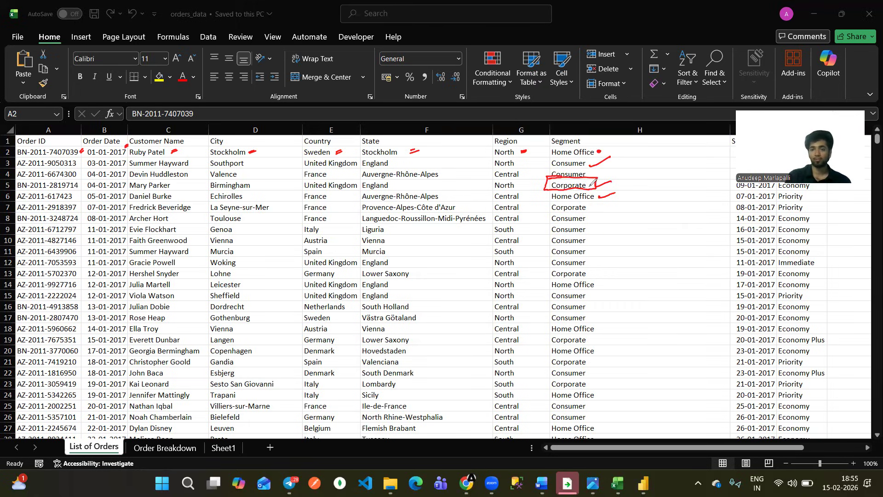
{"action": "left_click_drag", "start_coordinate": [591, 171], "coordinate": [605, 168]}
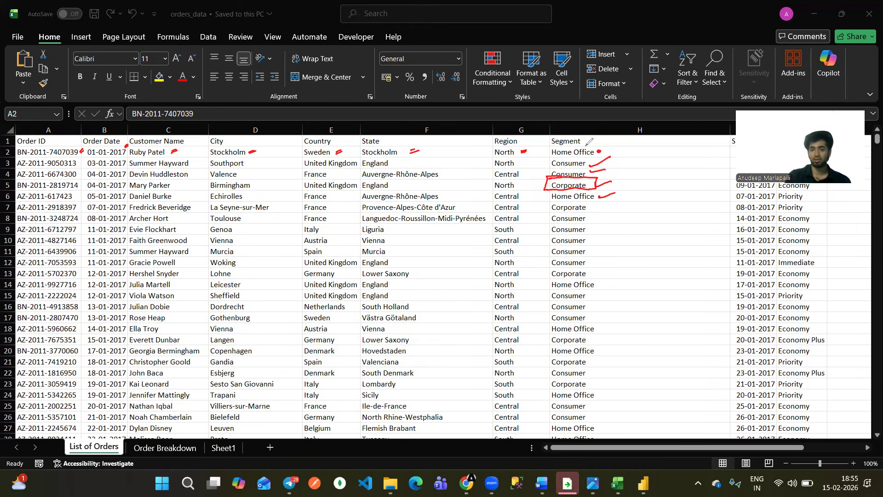
{"action": "left_click_drag", "start_coordinate": [597, 148], "coordinate": [610, 146]}
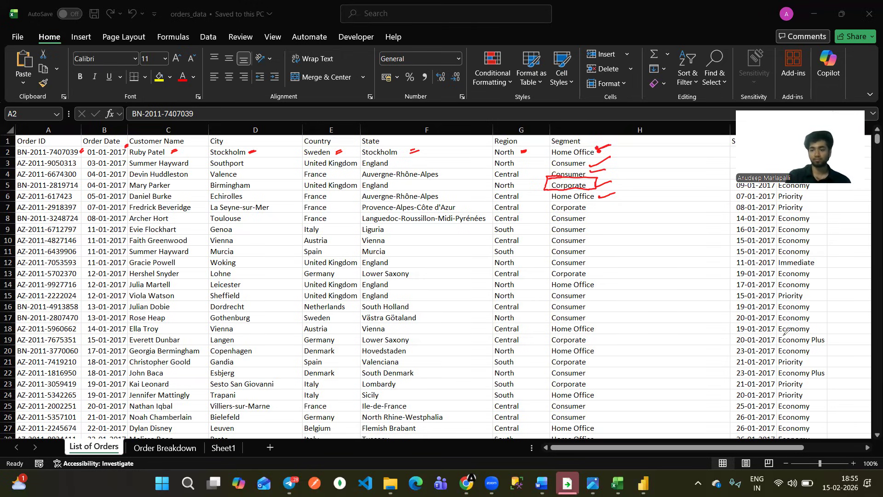
Compare the first order's Order Date with its Ship Date in the List of Orders sheet.
{"action": "scroll", "coordinate": [769, 322], "scroll_direction": "right", "scroll_amount": 3}
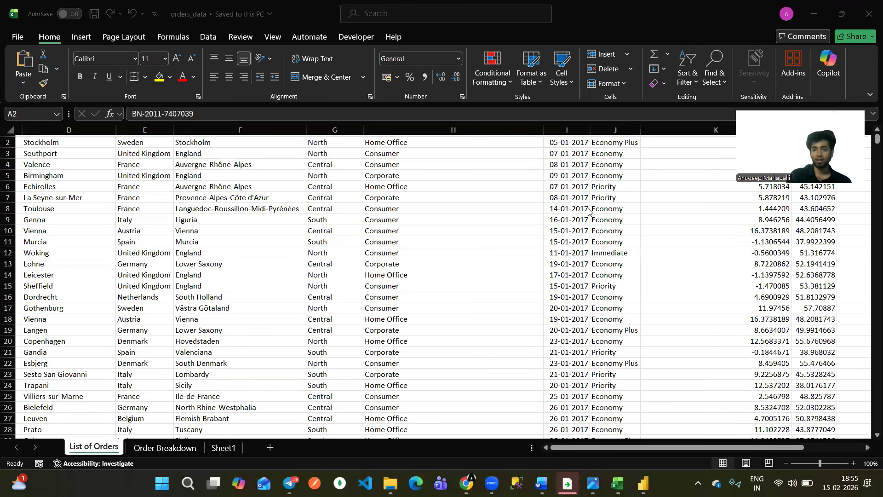
{"action": "scroll", "coordinate": [560, 190], "scroll_direction": "up", "scroll_amount": 1}
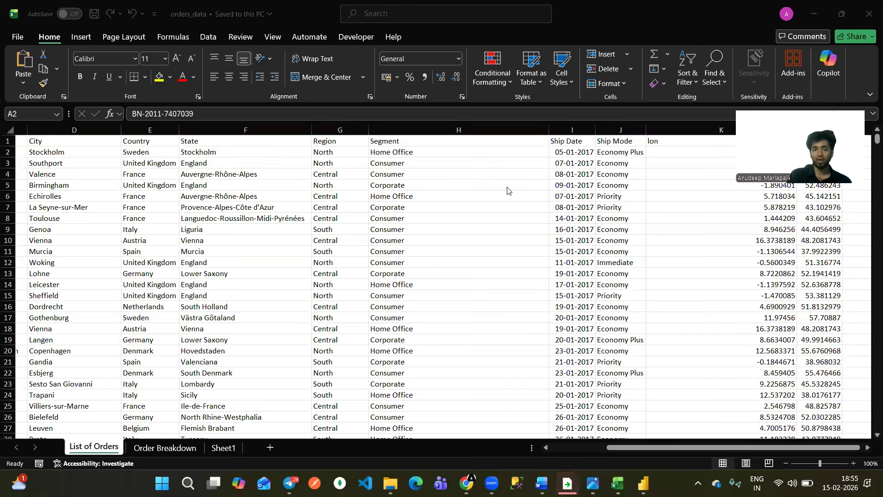
{"action": "scroll", "coordinate": [227, 223], "scroll_direction": "left", "scroll_amount": 3}
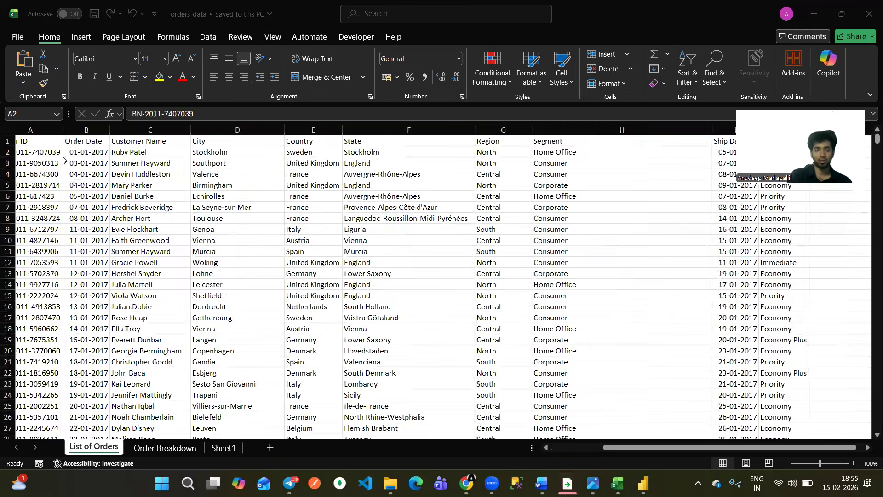
{"action": "left_click", "coordinate": [86, 152]}
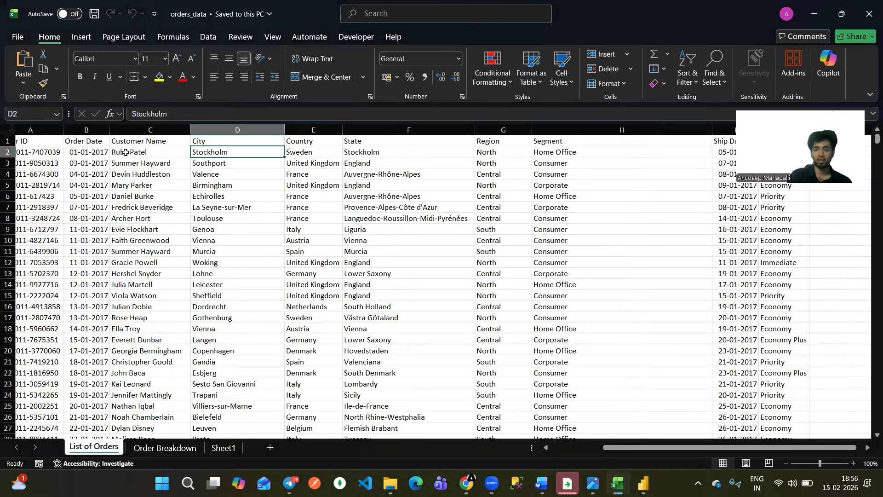
{"action": "scroll", "coordinate": [489, 160], "scroll_direction": "right", "scroll_amount": 3}
{"action": "left_click", "coordinate": [513, 160]}
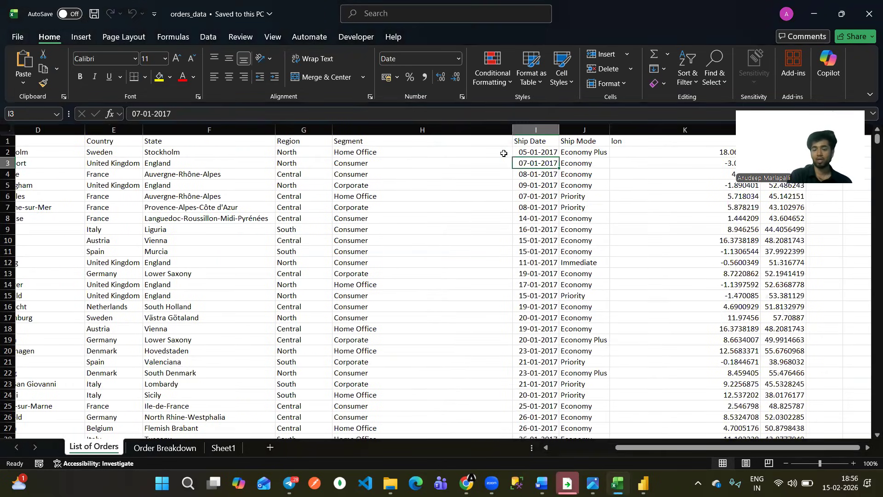
{"action": "left_click", "coordinate": [506, 154]}
{"action": "left_click", "coordinate": [552, 156]}
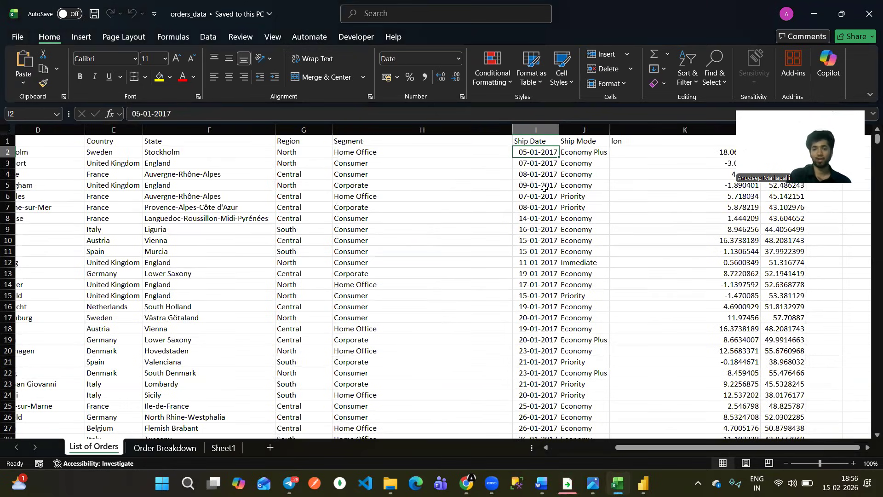
Examine the Ship Mode, lon and lat columns of the List of Orders sheet.
{"action": "scroll", "coordinate": [544, 188], "scroll_direction": "right", "scroll_amount": 3}
{"action": "left_click", "coordinate": [369, 130]}
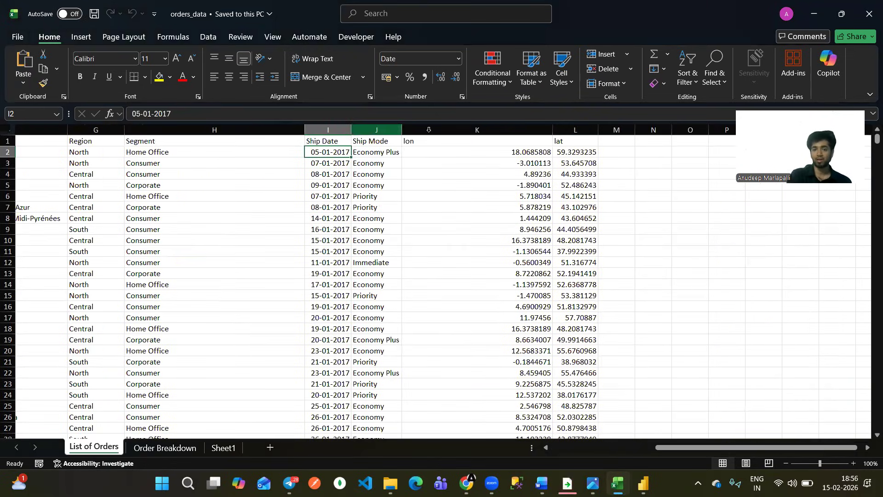
{"action": "left_click", "coordinate": [469, 130]}
{"action": "left_click", "coordinate": [592, 130]}
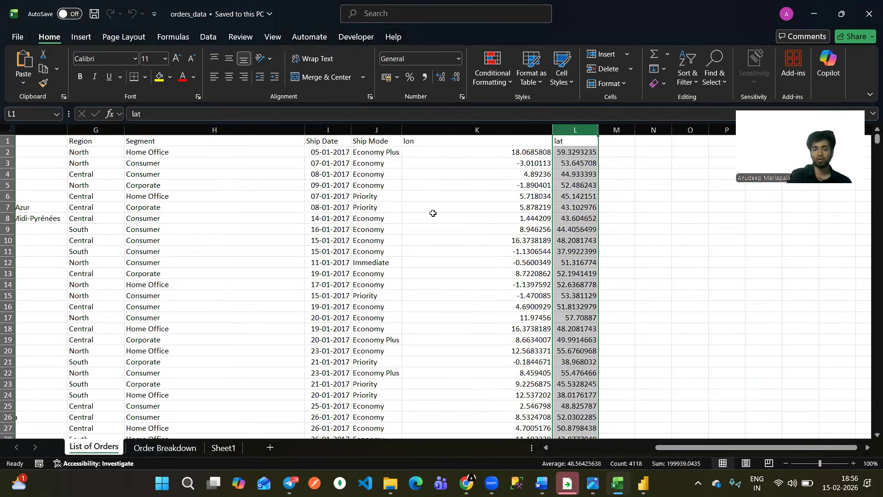
Review the first order's full record from Order ID through lat with all columns in view.
{"action": "scroll", "coordinate": [433, 213], "scroll_direction": "left", "scroll_amount": 6}
{"action": "scroll", "coordinate": [46, 150], "scroll_direction": "down", "scroll_amount": 2}
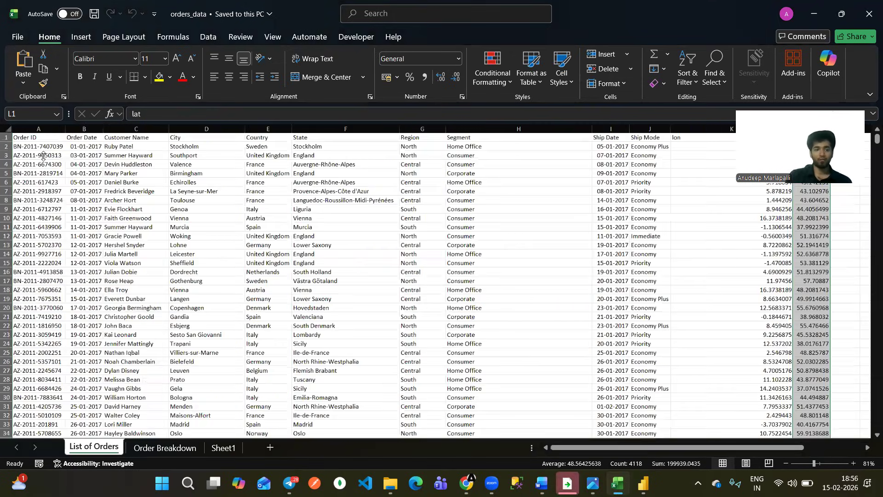
{"action": "left_click", "coordinate": [46, 149]}
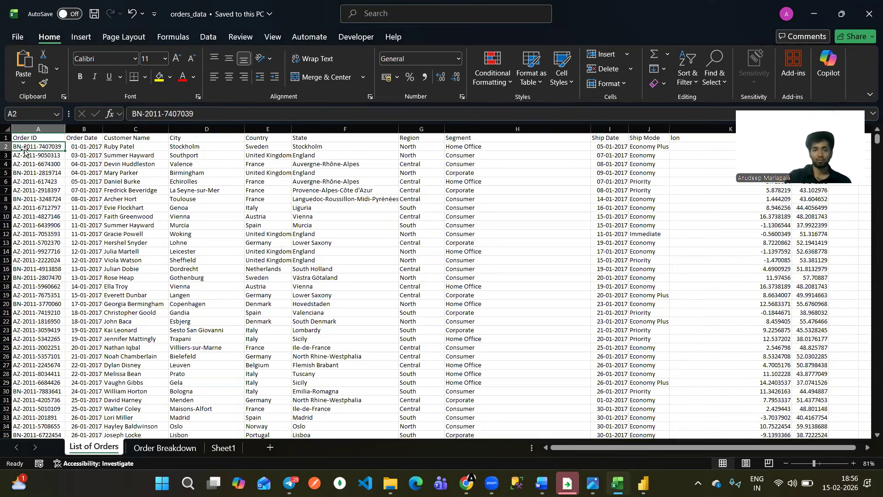
{"action": "scroll", "coordinate": [104, 178], "scroll_direction": "down", "scroll_amount": 1}
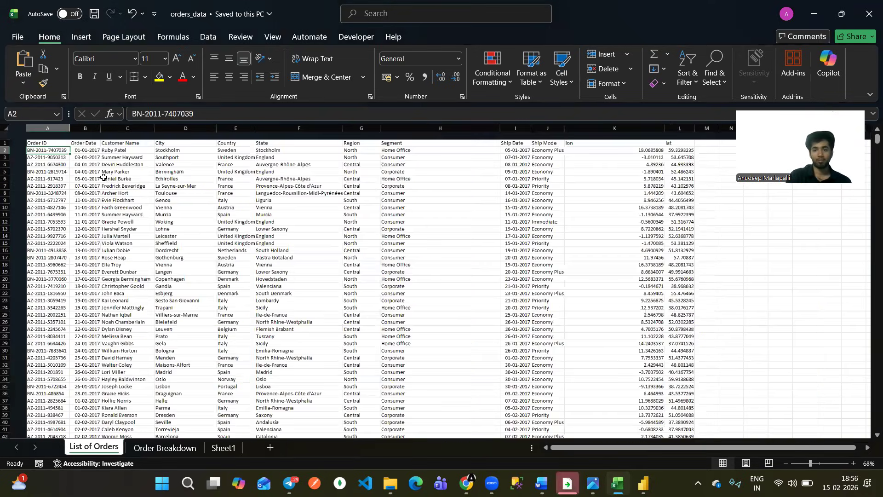
{"action": "scroll", "coordinate": [103, 178], "scroll_direction": "up", "scroll_amount": 1}
{"action": "scroll", "coordinate": [103, 178], "scroll_direction": "up", "scroll_amount": 1}
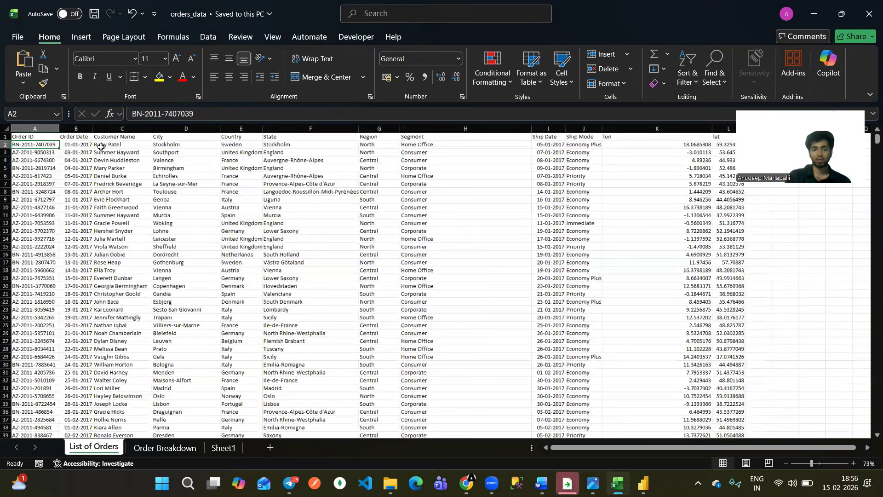
Inspect the first entries of the Order ID column and mark the empty cell after the lat value in row 2 in red.
{"action": "left_click", "coordinate": [101, 146]}
{"action": "left_click", "coordinate": [37, 147]}
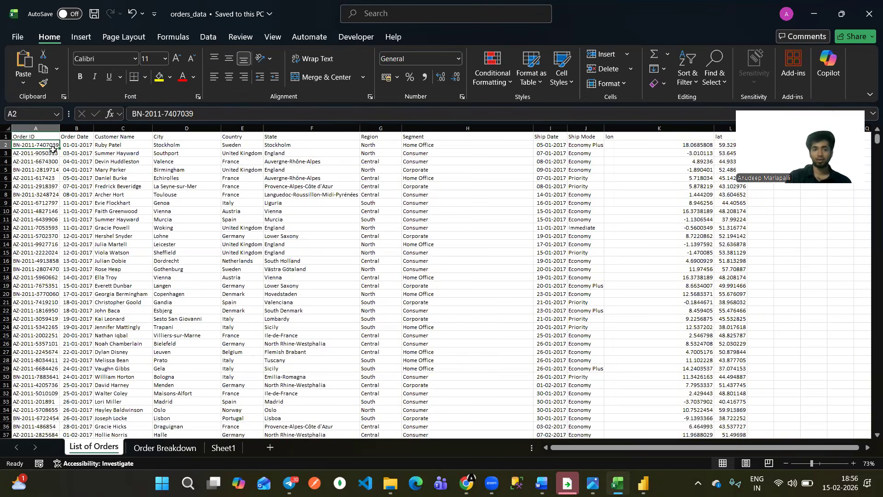
{"action": "key", "text": "Right"}
{"action": "left_click_drag", "start_coordinate": [46, 146], "coordinate": [47, 139]}
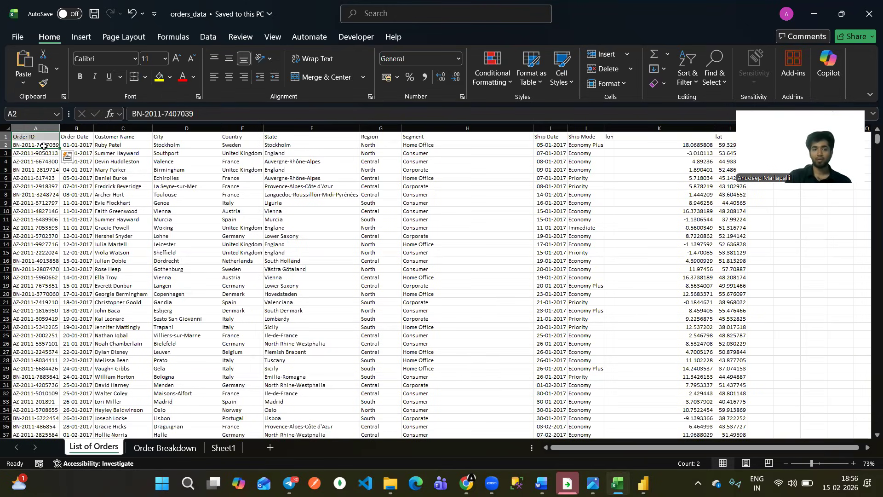
{"action": "left_click", "coordinate": [48, 153]}
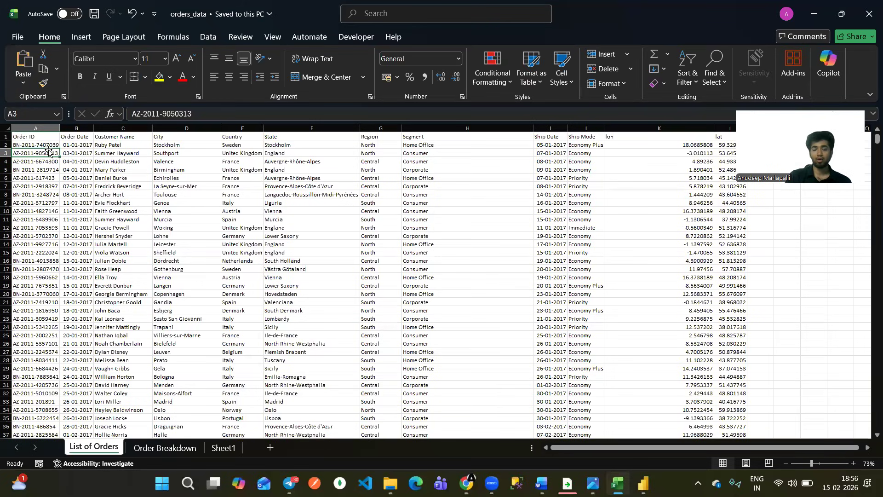
{"action": "left_click", "coordinate": [52, 145]}
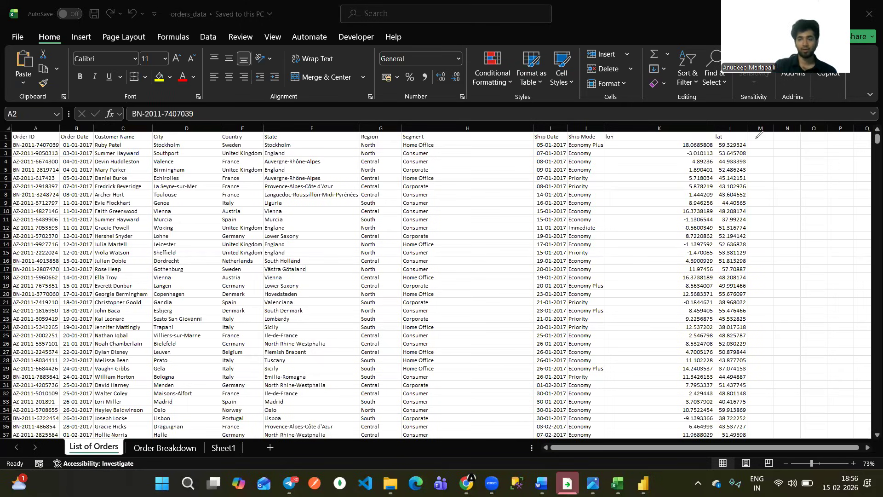
{"action": "left_click_drag", "start_coordinate": [752, 145], "coordinate": [769, 145]}
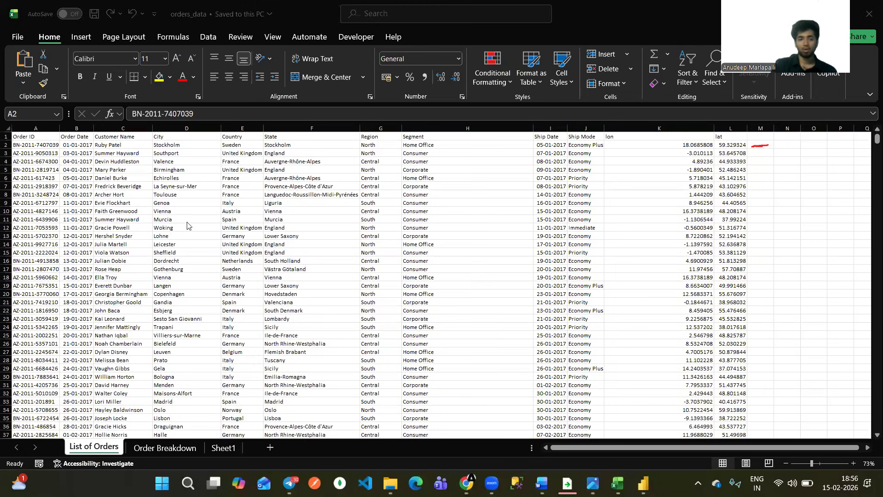
Compare the first Order ID in List of Orders with the ID column of the Order Breakdown sheet.
{"action": "left_click", "coordinate": [44, 144]}
{"action": "left_click", "coordinate": [156, 448]}
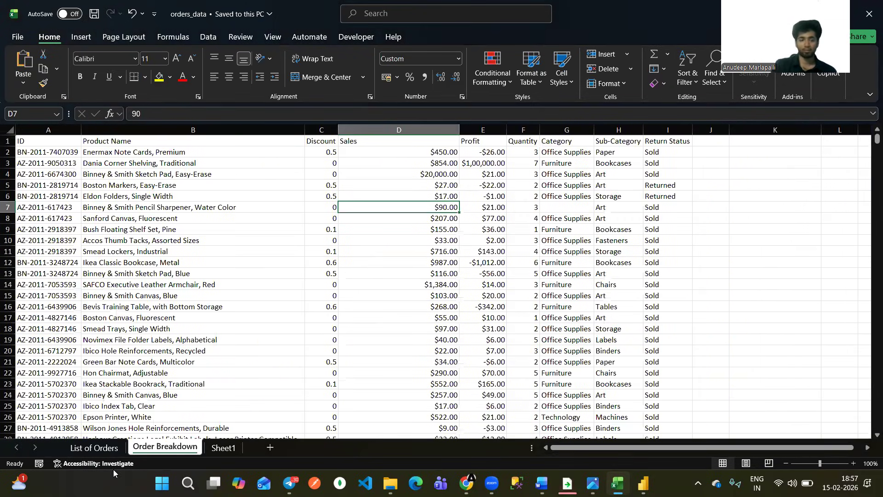
{"action": "key", "text": "ctrl+Page_Up"}
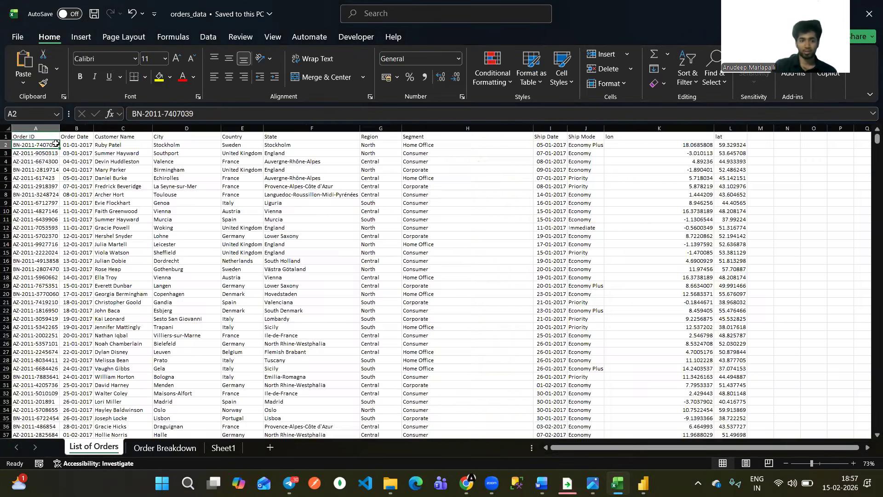
{"action": "key", "text": "Down"}
{"action": "key", "text": "Up"}
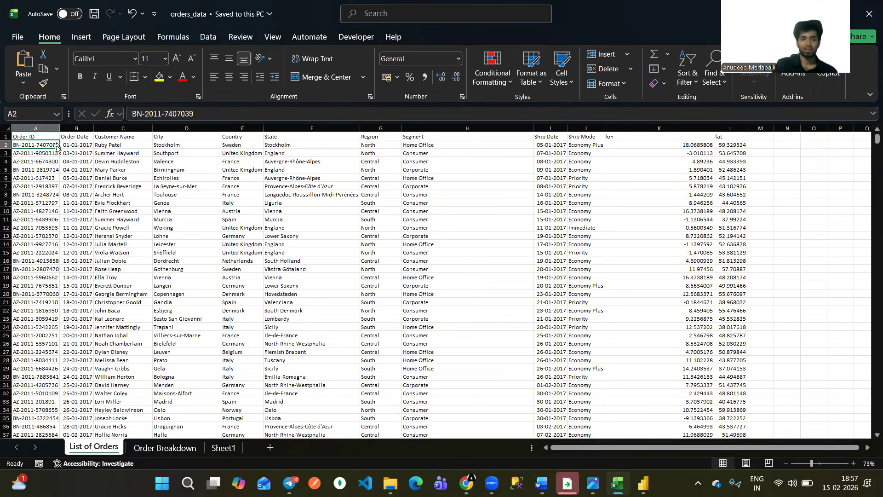
{"action": "scroll", "coordinate": [57, 146], "scroll_direction": "up", "scroll_amount": 2}
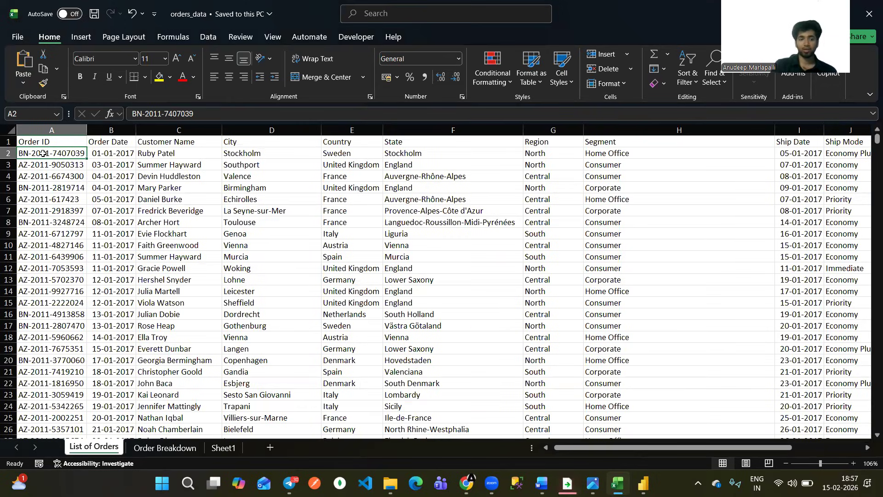
{"action": "scroll", "coordinate": [166, 400], "scroll_direction": "down", "scroll_amount": 1}
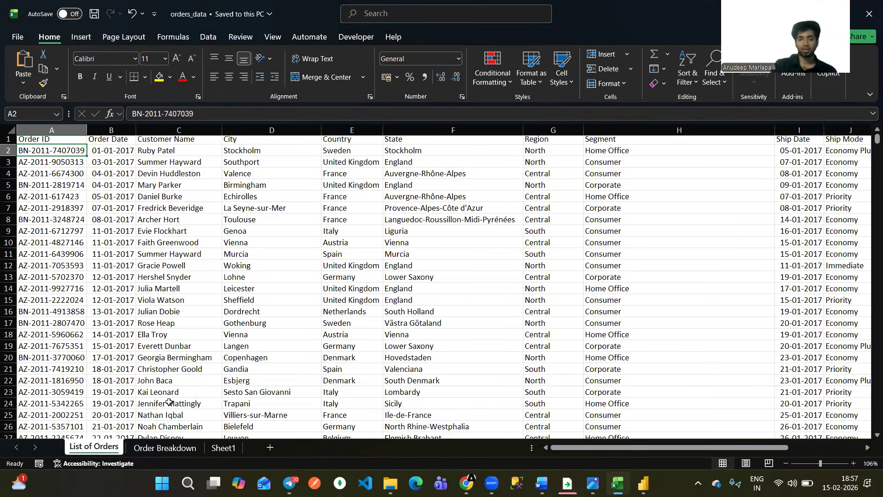
{"action": "key", "text": "ctrl+Page_Down"}
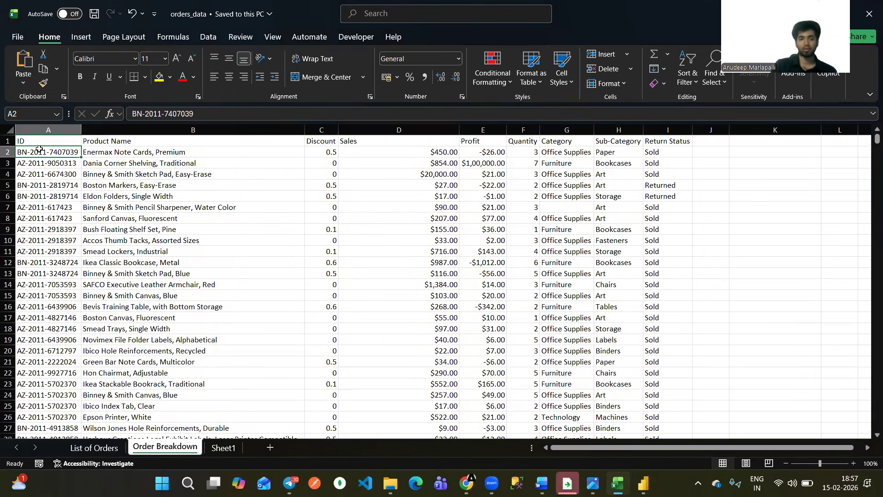
Review the first Order Breakdown row's Product Name, Discount, Sales, Profit and Quantity values.
{"action": "left_click", "coordinate": [119, 149]}
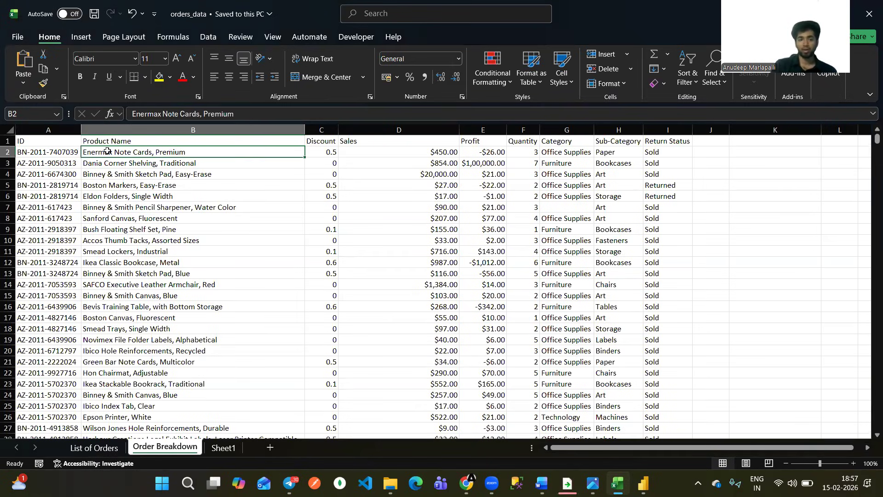
{"action": "left_click", "coordinate": [332, 148]}
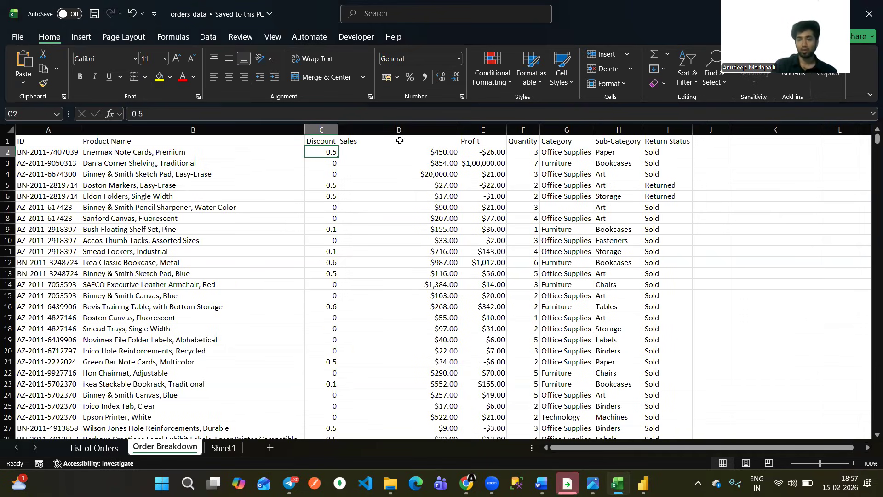
{"action": "left_click", "coordinate": [414, 150]}
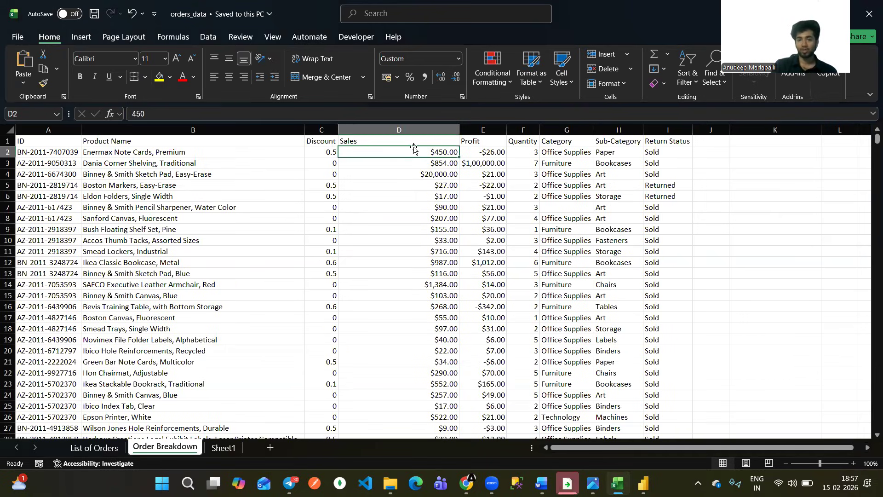
{"action": "left_click", "coordinate": [495, 149]}
{"action": "left_click", "coordinate": [531, 152]}
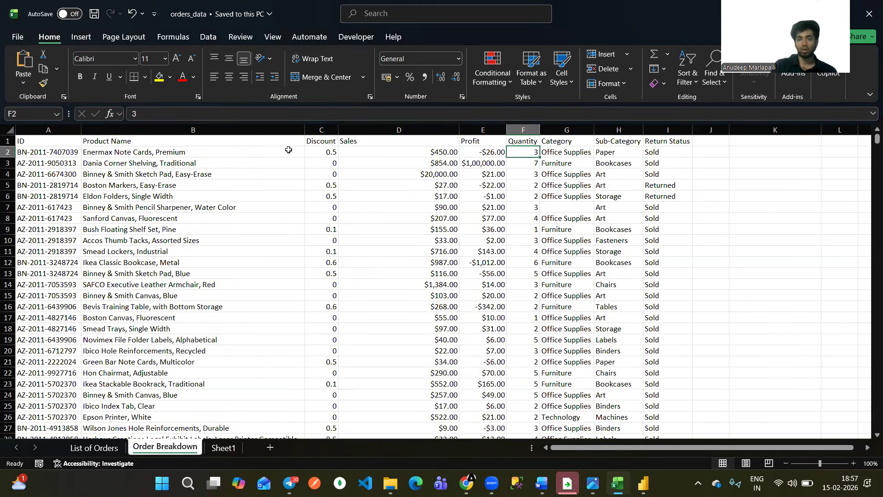
Check the first Order Breakdown row's Product Name, Category and Sub-Category values.
{"action": "left_click", "coordinate": [186, 152]}
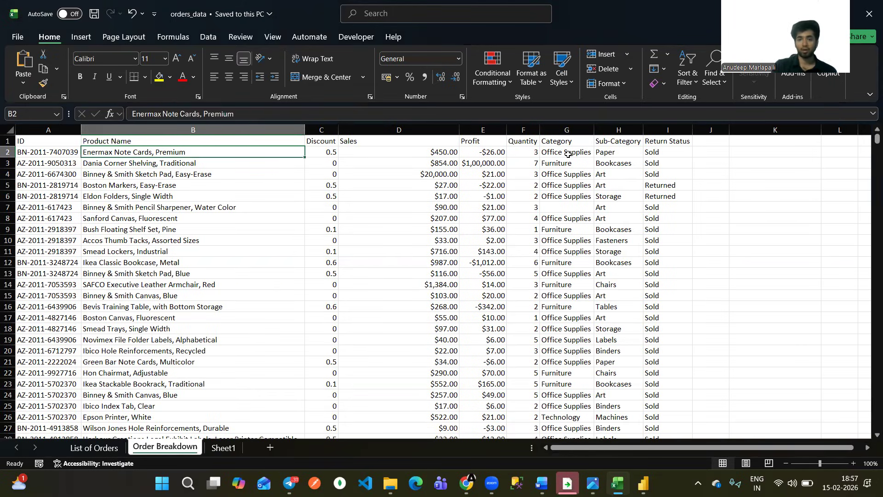
{"action": "left_click", "coordinate": [529, 153]}
{"action": "left_click", "coordinate": [617, 153]}
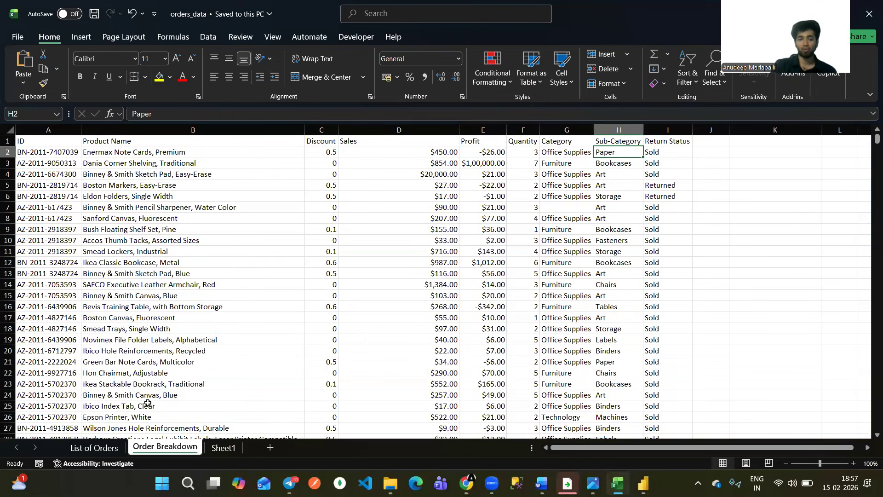
Highlight the first order's Order Date through State in List of Orders and locate its Order ID.
{"action": "key", "text": "ctrl+Page_Up"}
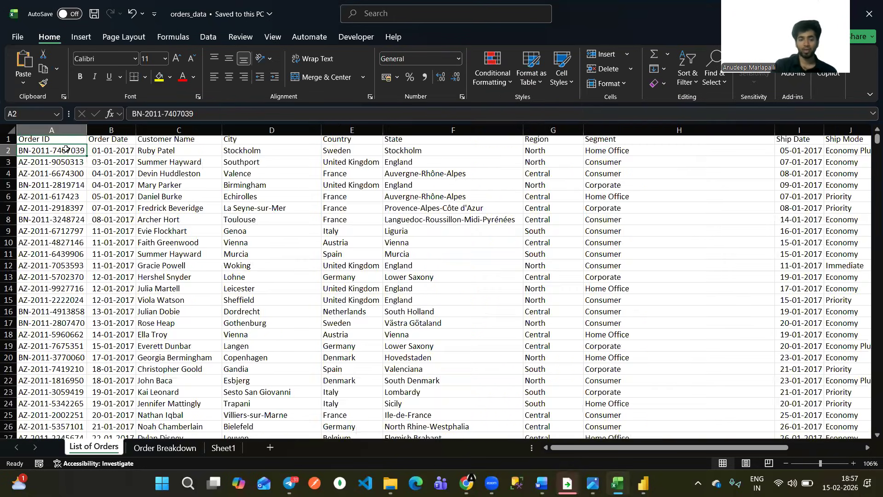
{"action": "left_click", "coordinate": [114, 155]}
{"action": "left_click", "coordinate": [519, 151], "text": "shift"}
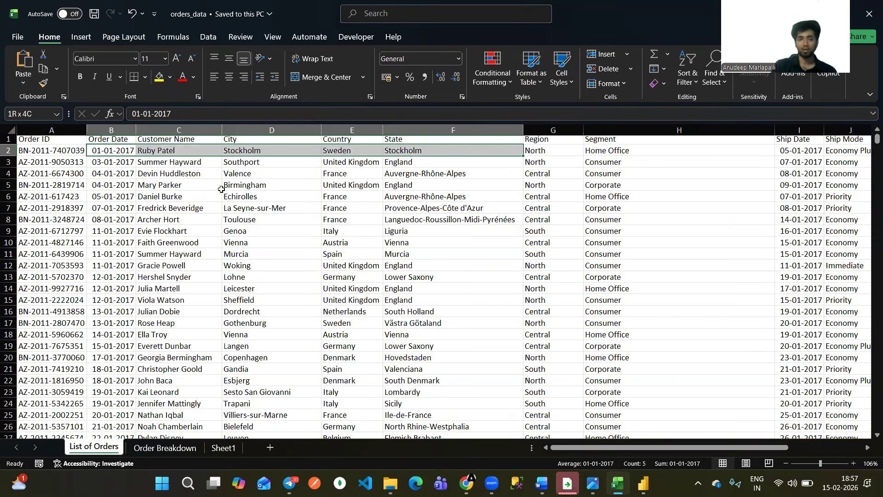
{"action": "left_click", "coordinate": [63, 151]}
Find the first order's ID in Order Breakdown and highlight its row from Product Name through Return Status.
{"action": "left_click", "coordinate": [159, 451]}
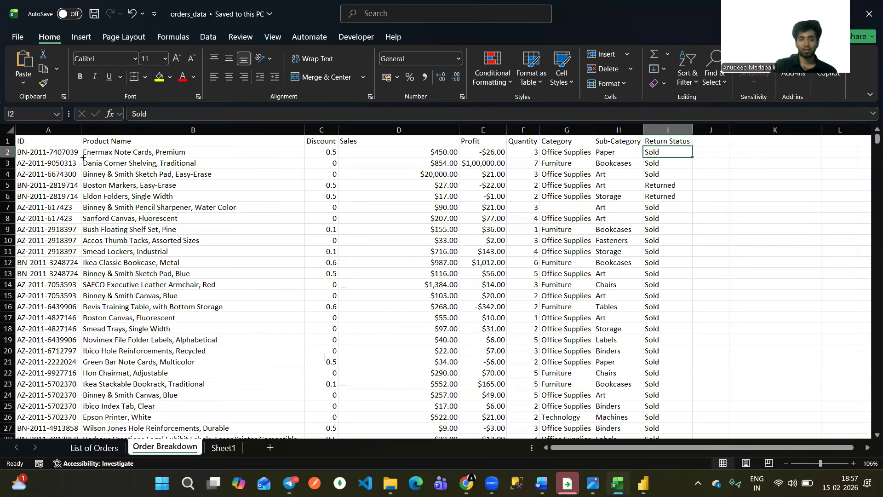
{"action": "left_click", "coordinate": [67, 153]}
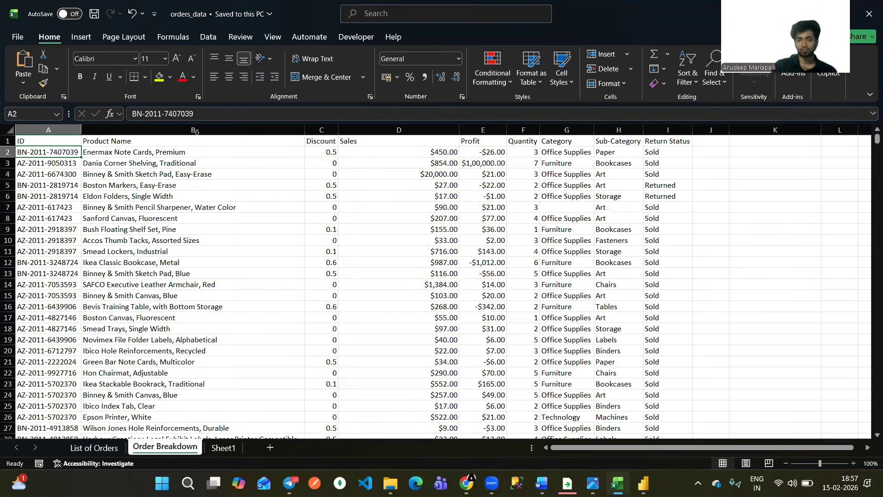
{"action": "left_click_drag", "start_coordinate": [193, 153], "coordinate": [667, 152]}
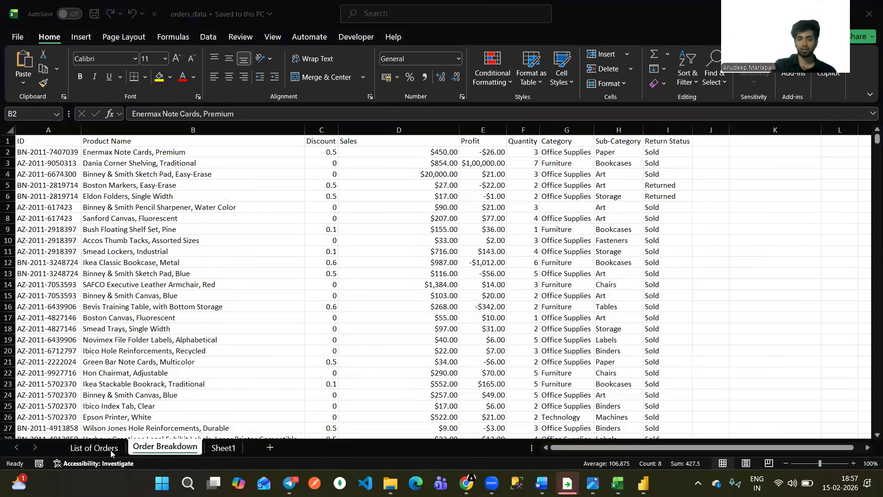
Examine the Sales and Quantity values in Order Breakdown and highlight the first two data rows from Discount through Return Status.
{"action": "left_click", "coordinate": [111, 450]}
{"action": "left_click", "coordinate": [110, 450]}
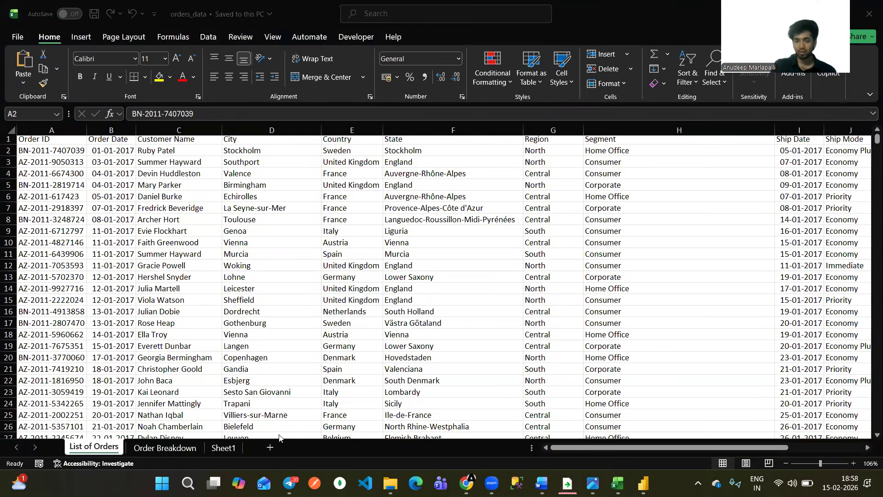
{"action": "left_click", "coordinate": [191, 449]}
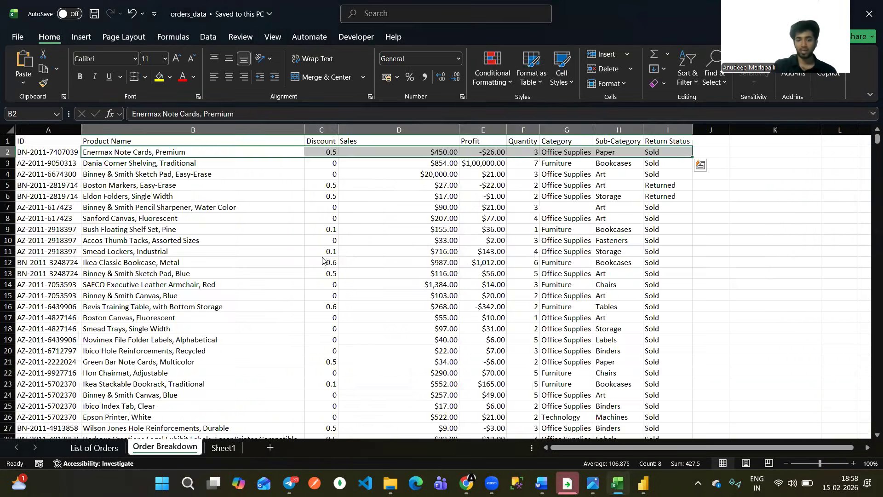
{"action": "left_click", "coordinate": [390, 192]}
{"action": "left_click", "coordinate": [430, 148]}
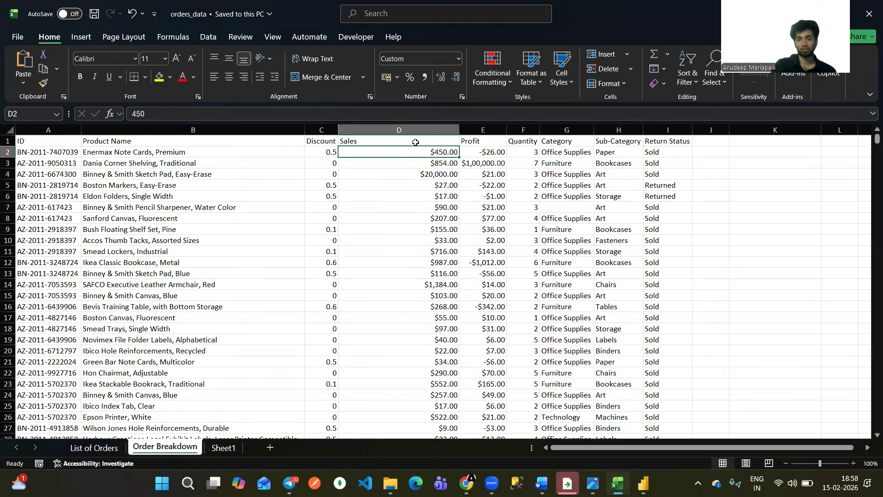
{"action": "scroll", "coordinate": [429, 170], "scroll_direction": "right", "scroll_amount": 3}
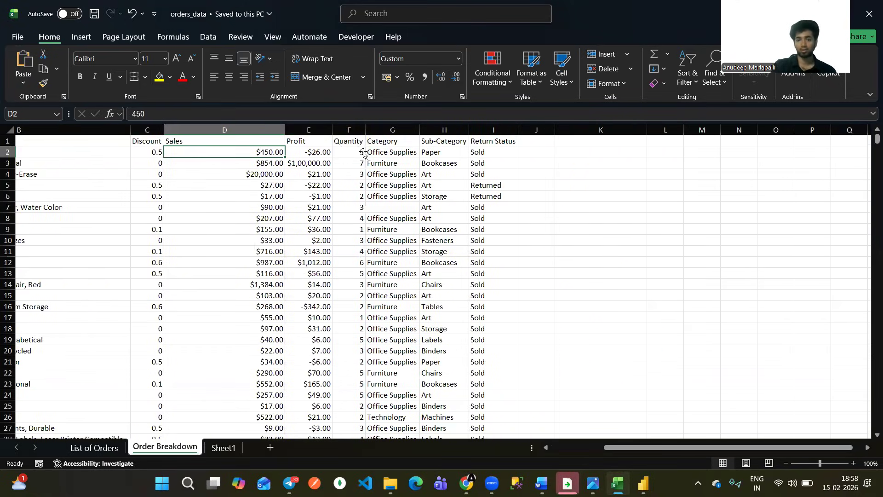
{"action": "left_click", "coordinate": [361, 154]}
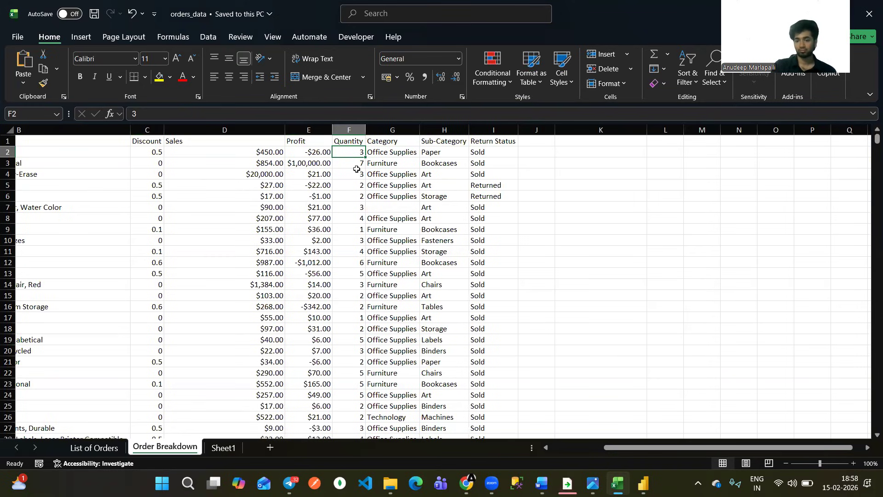
{"action": "left_click", "coordinate": [339, 206]}
{"action": "left_click_drag", "start_coordinate": [157, 152], "coordinate": [494, 164]}
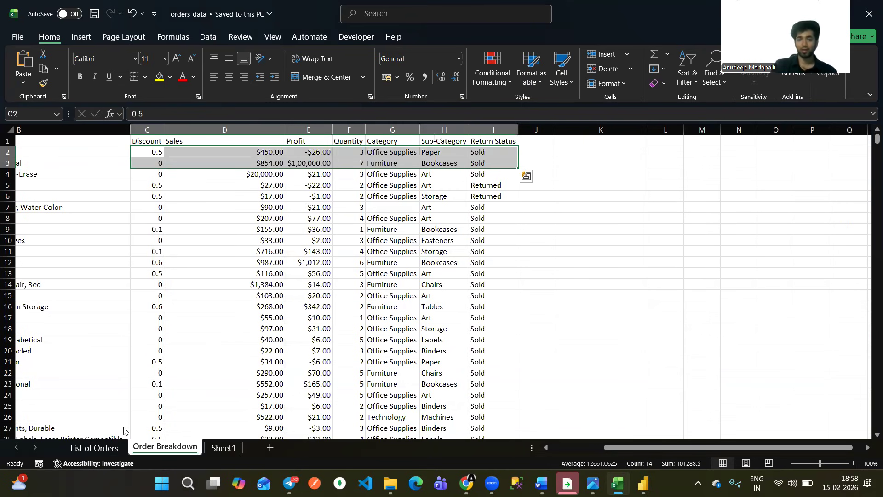
Locate the second Order ID in List of Orders and highlight its Order Breakdown details from Product Name through Quantity.
{"action": "left_click", "coordinate": [93, 447]}
{"action": "left_click", "coordinate": [76, 162]}
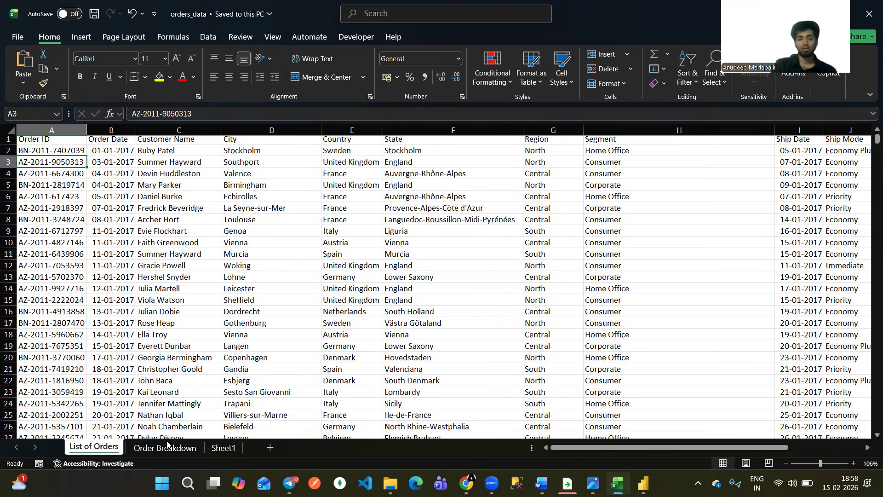
{"action": "key", "text": "ctrl+Page_Down"}
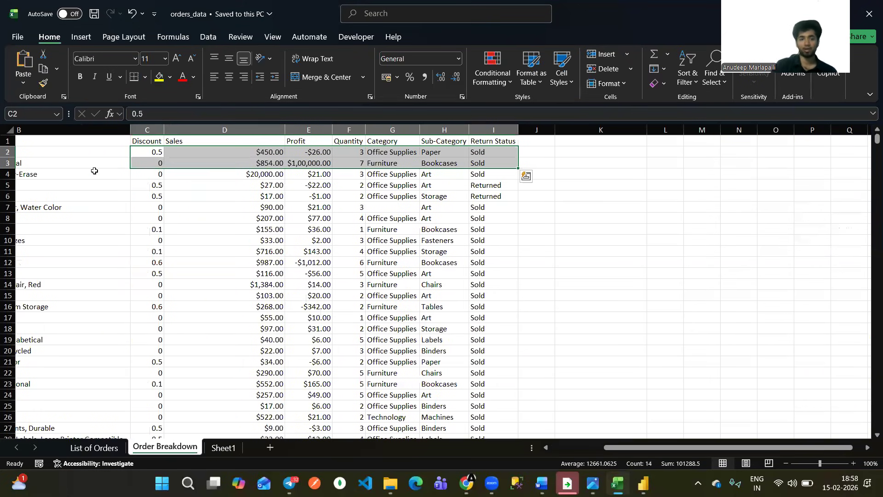
{"action": "scroll", "coordinate": [94, 170], "scroll_direction": "left", "scroll_amount": 3}
{"action": "left_click_drag", "start_coordinate": [157, 164], "coordinate": [535, 165]}
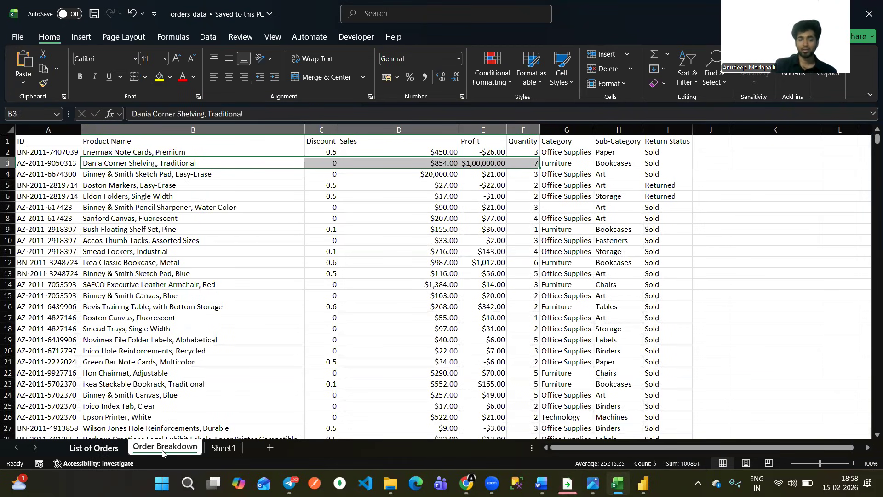
Compare the Order ID column header in List of Orders with the ID column header in Order Breakdown.
{"action": "left_click", "coordinate": [121, 448]}
{"action": "left_click", "coordinate": [155, 448]}
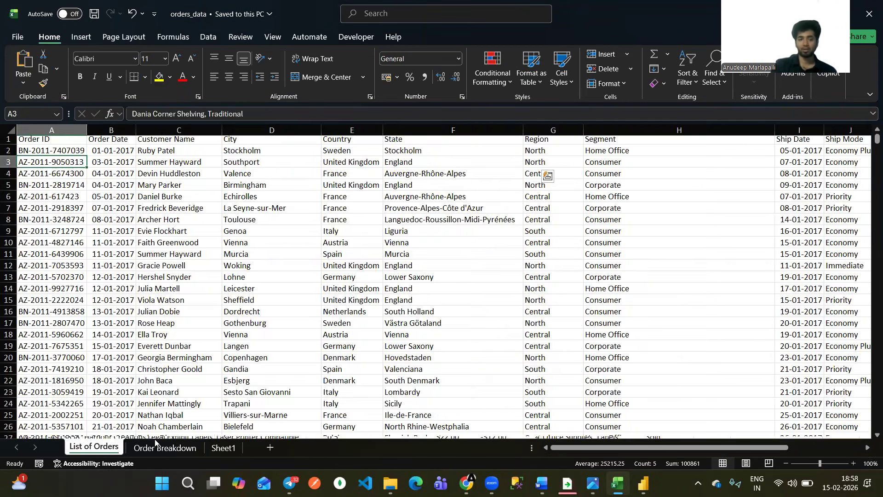
{"action": "left_click", "coordinate": [100, 192]}
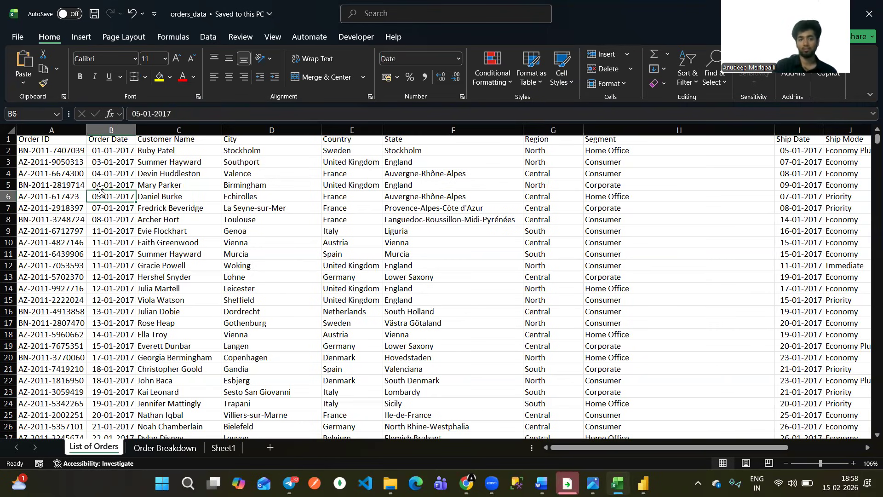
{"action": "scroll", "coordinate": [100, 191], "scroll_direction": "up", "scroll_amount": 1}
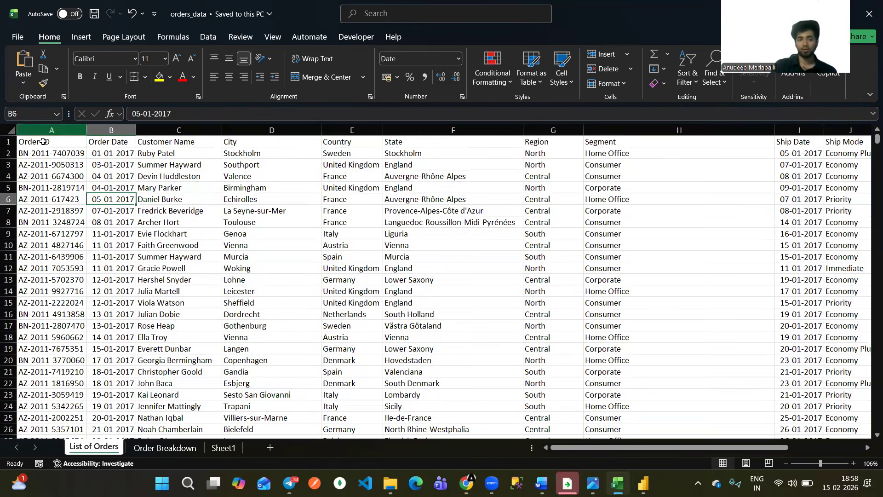
{"action": "left_click", "coordinate": [43, 142]}
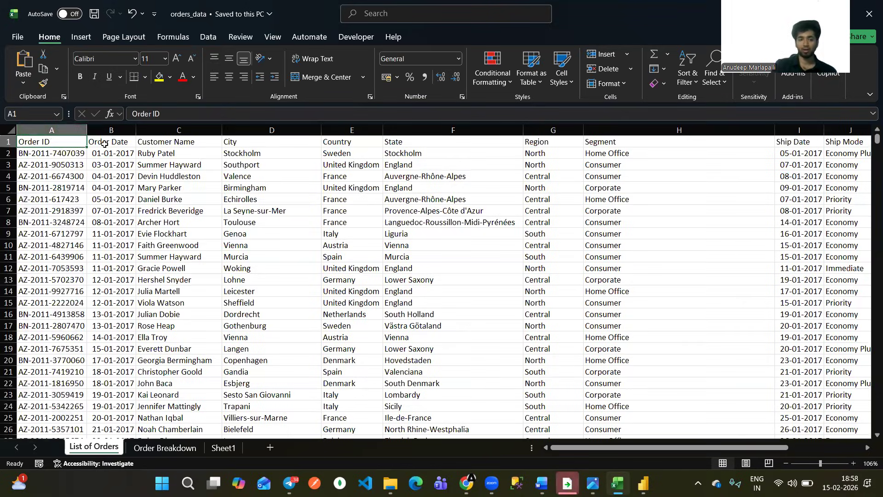
{"action": "key", "text": "ctrl+Page_Down"}
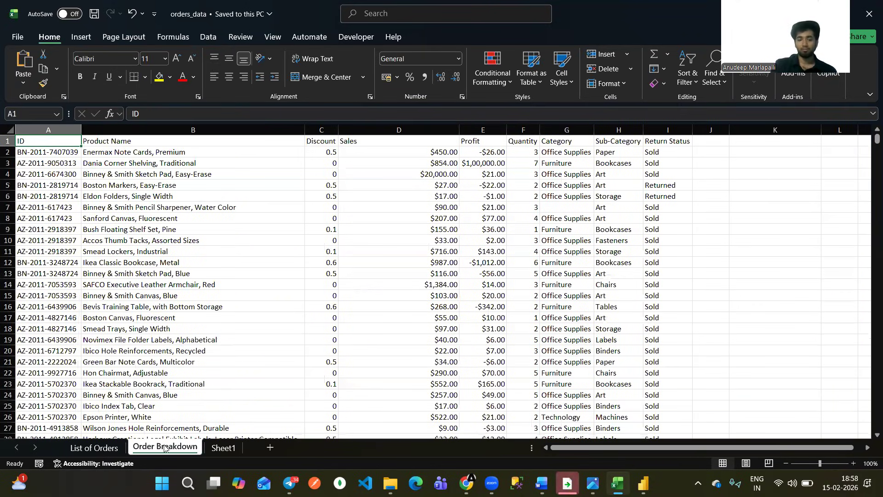
{"action": "key", "text": "ctrl+Page_Up"}
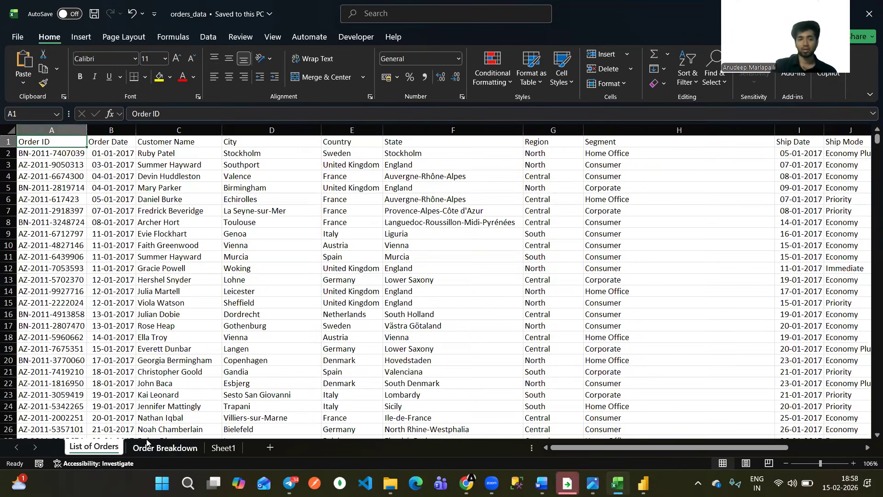
{"action": "left_click", "coordinate": [156, 446]}
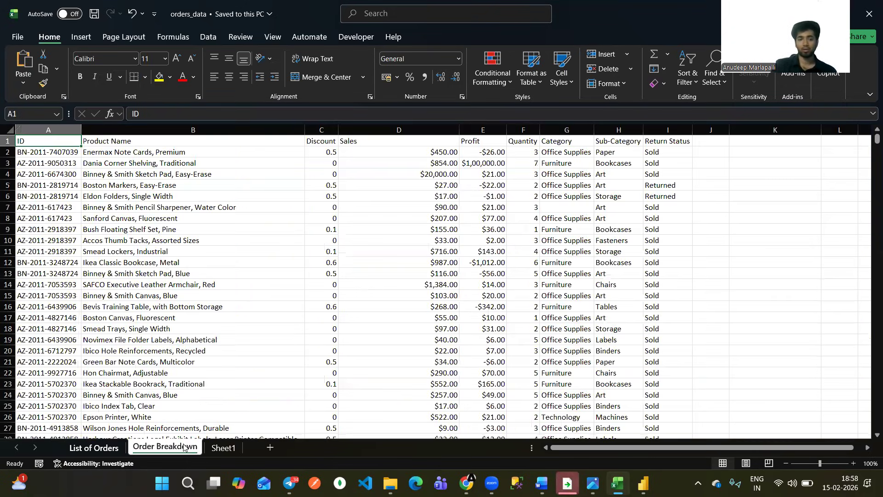
Switch to Power BI Desktop and create a blank report.
{"action": "left_click", "coordinate": [765, 144]}
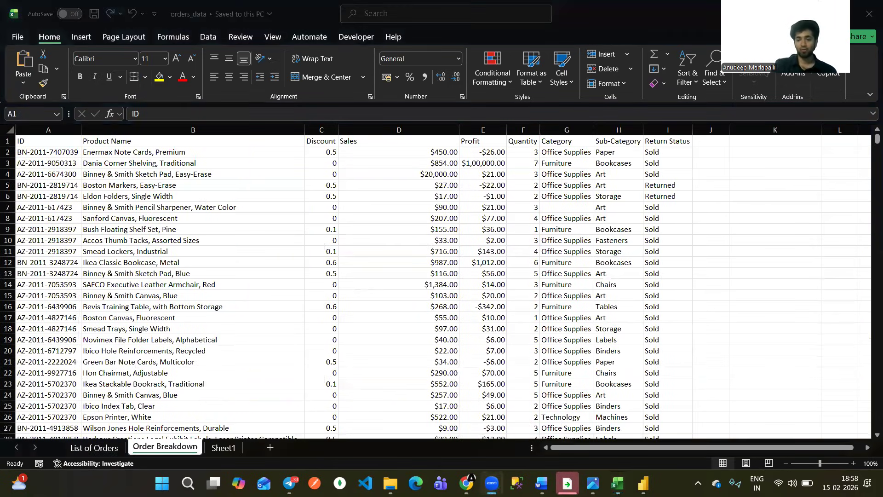
{"action": "left_click", "coordinate": [643, 483]}
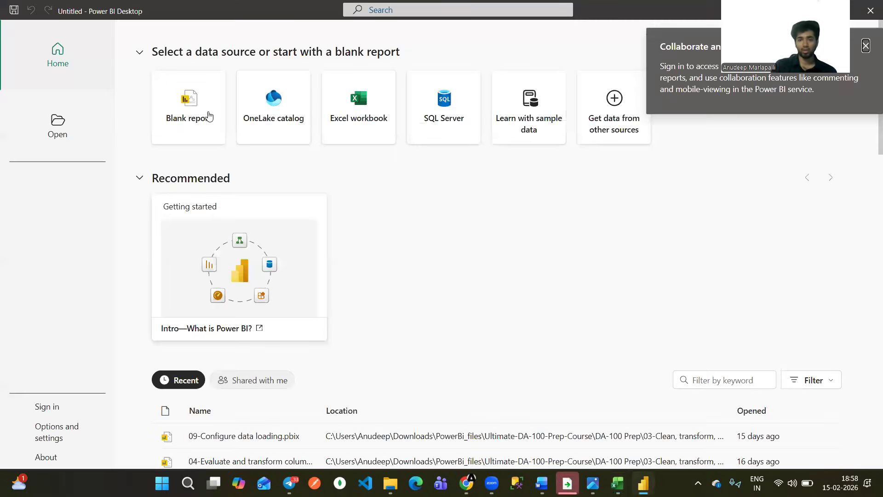
{"action": "left_click", "coordinate": [197, 106]}
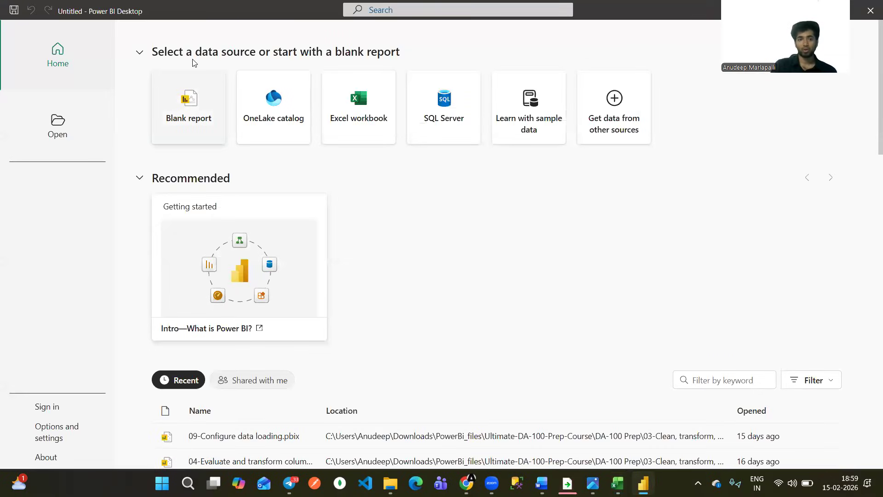
{"action": "left_click", "coordinate": [198, 106]}
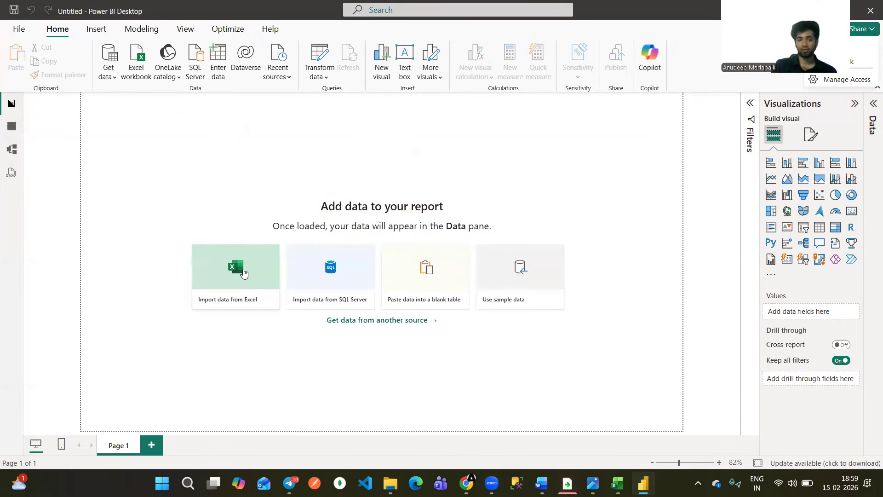
Import the orders_data Excel workbook from the PowerBi_files folder to list its sheets.
{"action": "left_click", "coordinate": [234, 265]}
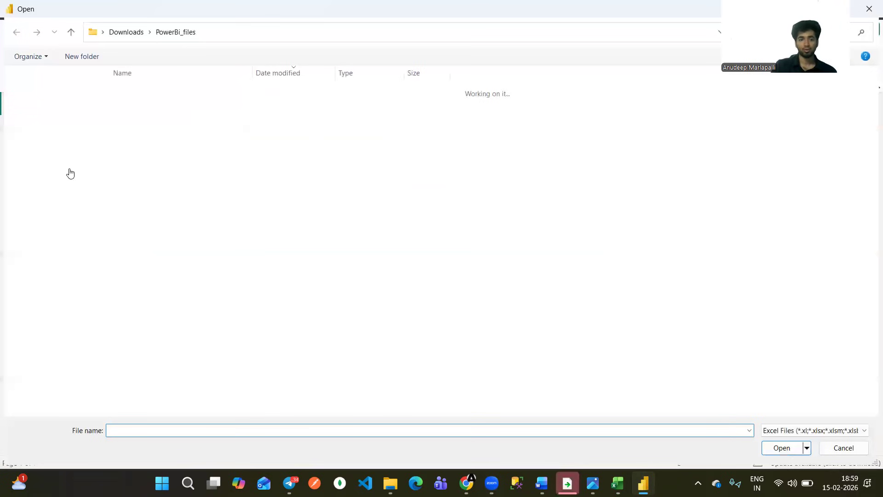
{"action": "left_click", "coordinate": [162, 187]}
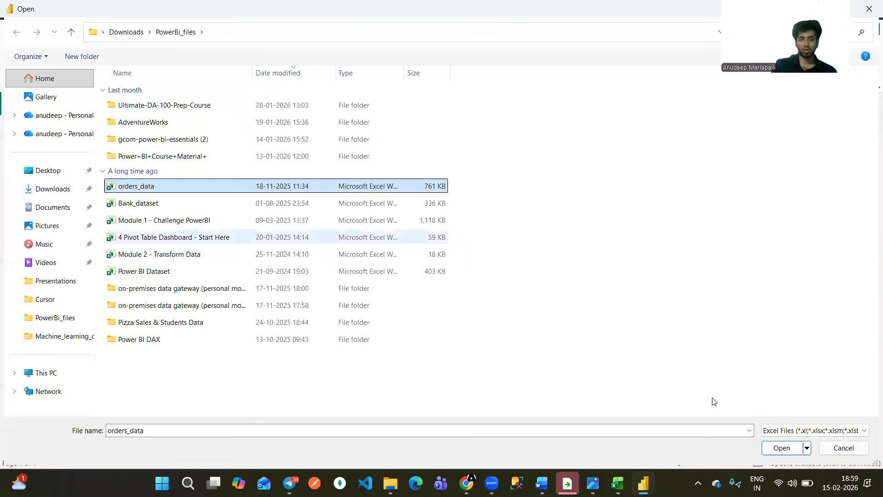
{"action": "left_click", "coordinate": [782, 448]}
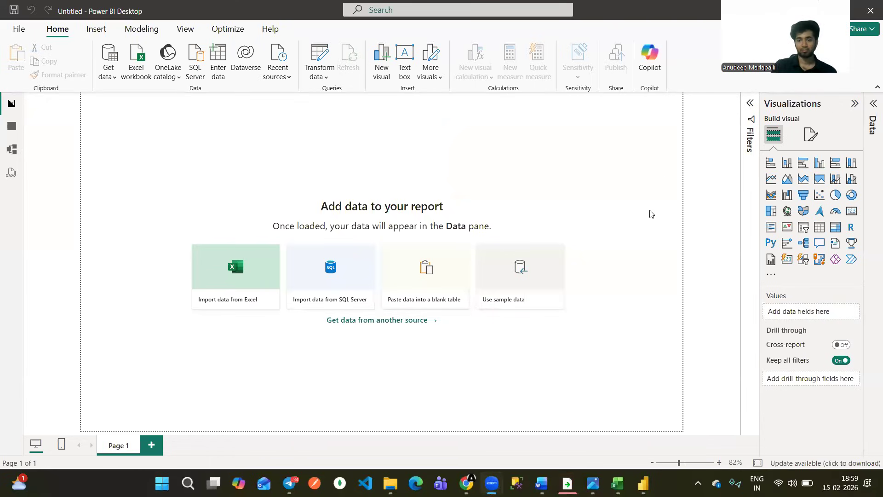
{"action": "left_click", "coordinate": [618, 483]}
{"action": "left_click", "coordinate": [645, 482]}
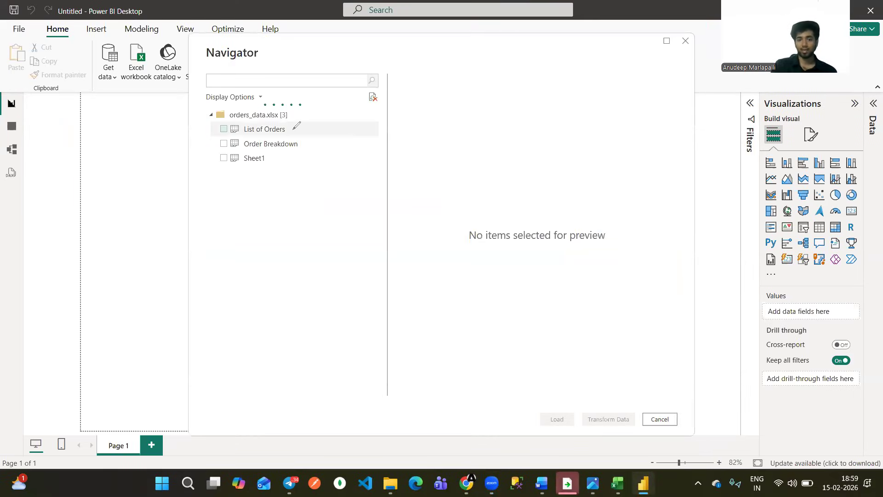
Mark List of Orders as 1 and Order Breakdown as 2 in red in the Navigator.
{"action": "left_click_drag", "start_coordinate": [301, 145], "coordinate": [309, 142]}
{"action": "left_click_drag", "start_coordinate": [289, 131], "coordinate": [300, 127]}
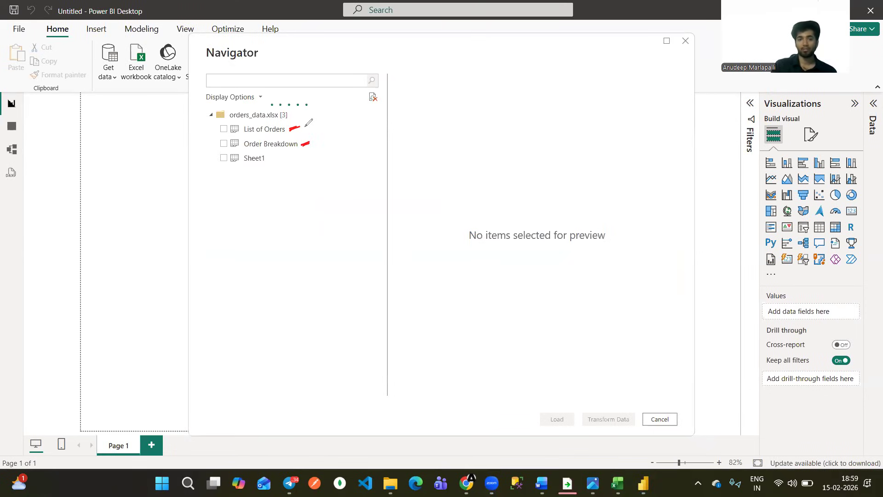
{"action": "left_click_drag", "start_coordinate": [304, 127], "coordinate": [325, 145]}
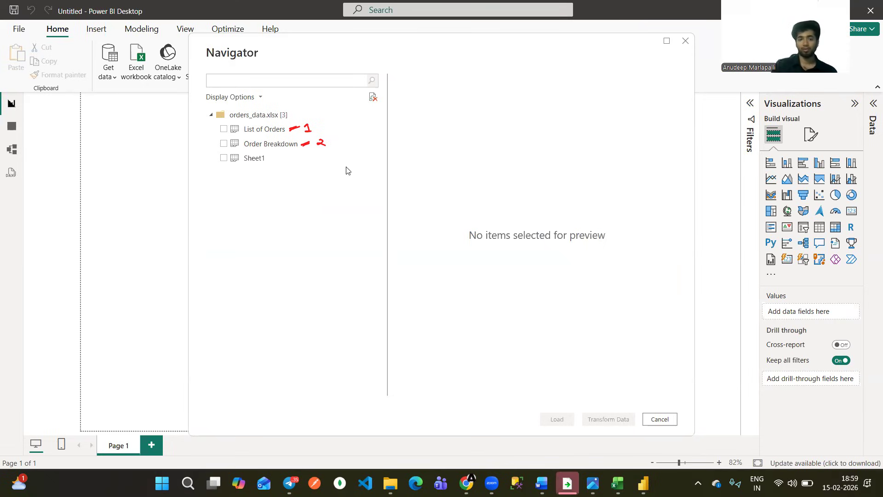
Load the List of Orders and Order Breakdown tables into the report and expand the Data pane.
{"action": "left_click", "coordinate": [223, 129]}
{"action": "left_click", "coordinate": [224, 143]}
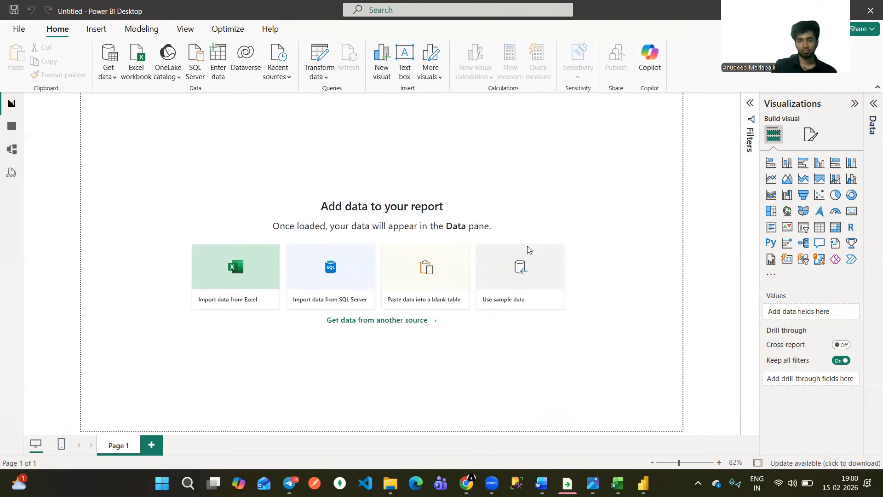
{"action": "left_click", "coordinate": [872, 104]}
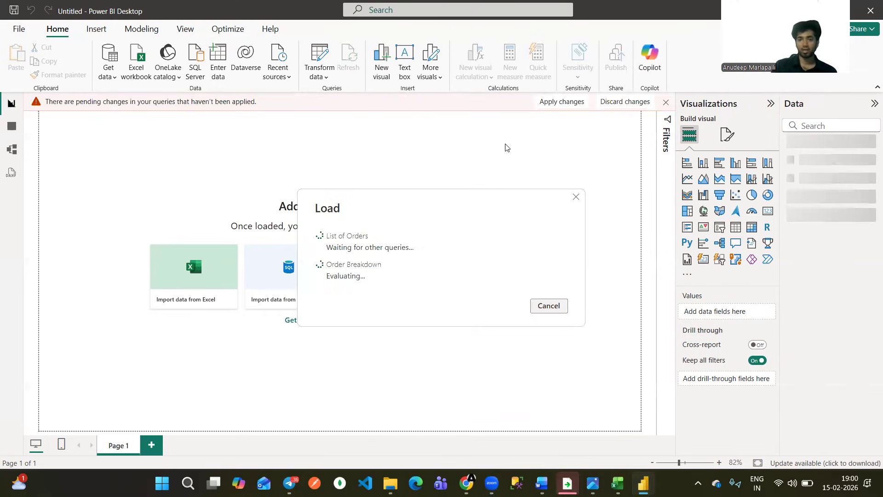
Outline the whole blank report page in red to show its working area.
{"action": "left_click_drag", "start_coordinate": [40, 109], "coordinate": [44, 263]}
{"action": "mouse_move", "coordinate": [52, 426]}
{"action": "left_mouse_down"}
{"action": "mouse_move", "coordinate": [169, 413]}
{"action": "mouse_move", "coordinate": [394, 425]}
{"action": "left_mouse_up"}
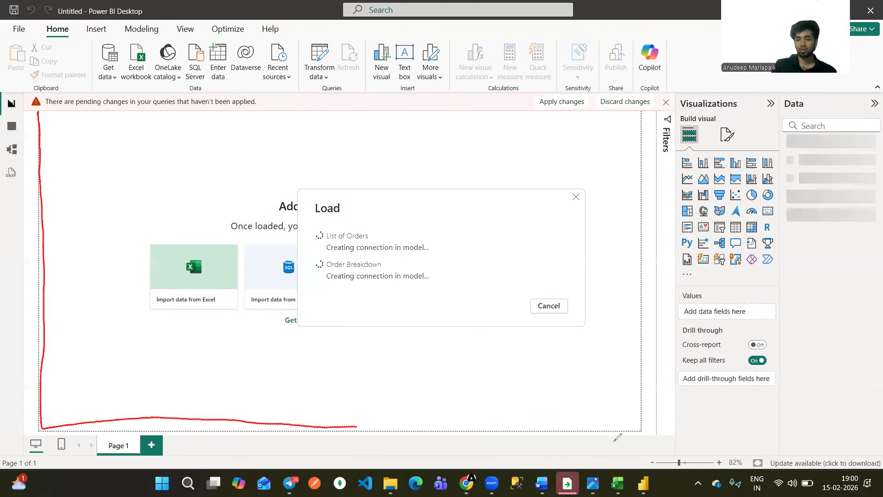
{"action": "left_click_drag", "start_coordinate": [615, 440], "coordinate": [646, 367]}
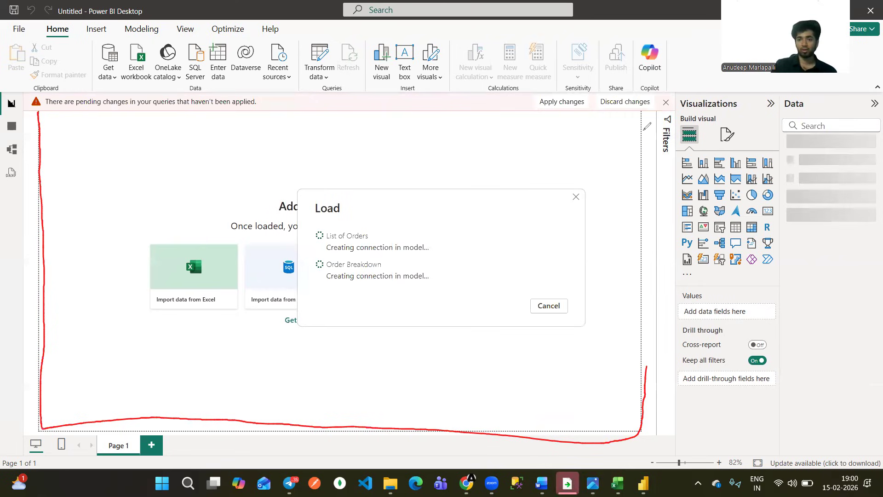
{"action": "left_click_drag", "start_coordinate": [646, 126], "coordinate": [637, 111]}
{"action": "left_click_drag", "start_coordinate": [391, 102], "coordinate": [48, 115]}
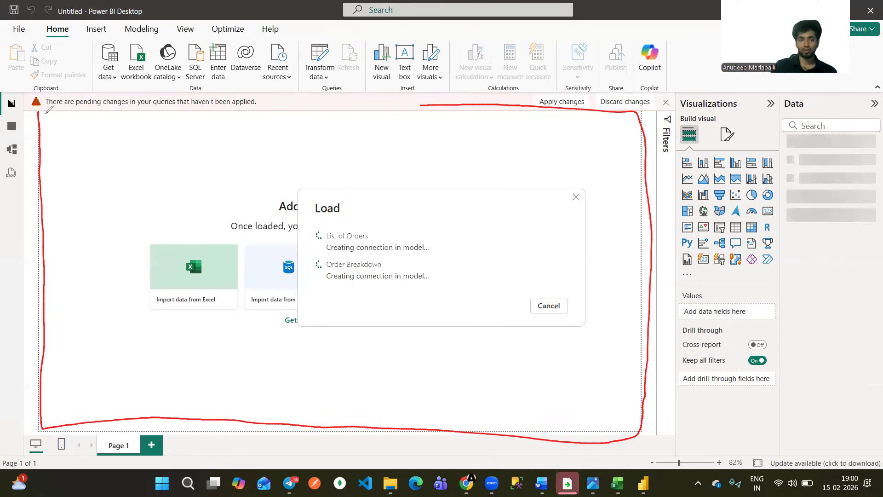
Write CANVAS in red inside the outlined report page and underline it twice.
{"action": "mouse_move", "coordinate": [194, 154]}
{"action": "left_mouse_down"}
{"action": "mouse_move", "coordinate": [185, 166]}
{"action": "mouse_move", "coordinate": [214, 166]}
{"action": "left_mouse_up"}
{"action": "mouse_move", "coordinate": [197, 162]}
{"action": "left_mouse_down"}
{"action": "mouse_move", "coordinate": [219, 163]}
{"action": "mouse_move", "coordinate": [225, 150]}
{"action": "left_mouse_up"}
{"action": "left_click_drag", "start_coordinate": [232, 150], "coordinate": [238, 148]}
{"action": "left_click_drag", "start_coordinate": [247, 160], "coordinate": [253, 158]}
{"action": "left_click", "coordinate": [244, 155]}
{"action": "left_click_drag", "start_coordinate": [208, 180], "coordinate": [262, 166]}
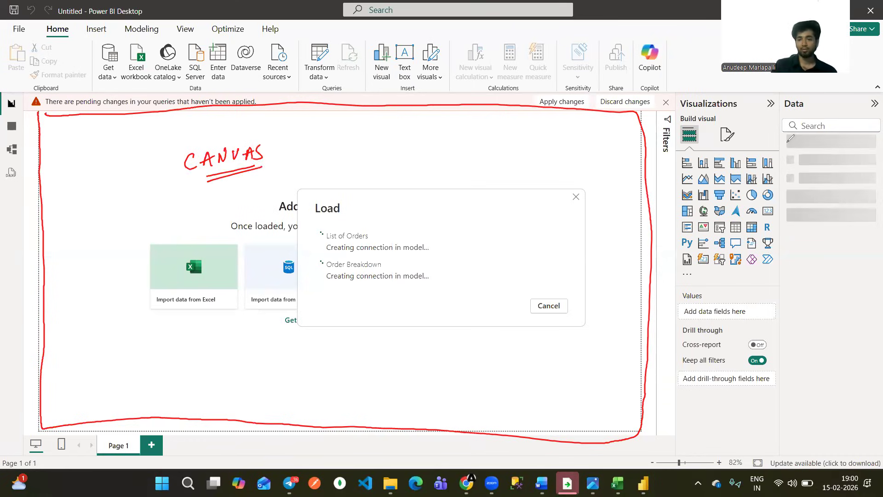
Outline the Visualizations pane in red and put a double underline beside its heading.
{"action": "left_click_drag", "start_coordinate": [673, 95], "coordinate": [745, 94]}
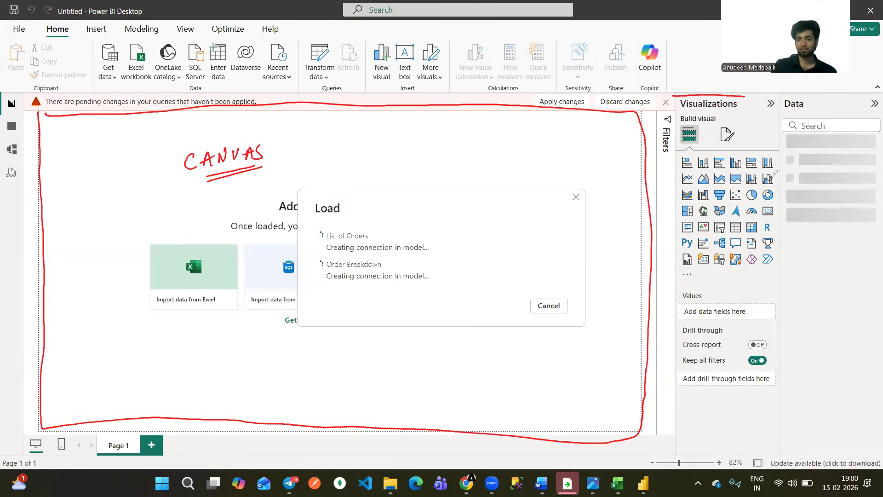
{"action": "left_click_drag", "start_coordinate": [774, 173], "coordinate": [773, 338]}
{"action": "left_click_drag", "start_coordinate": [674, 157], "coordinate": [670, 381]}
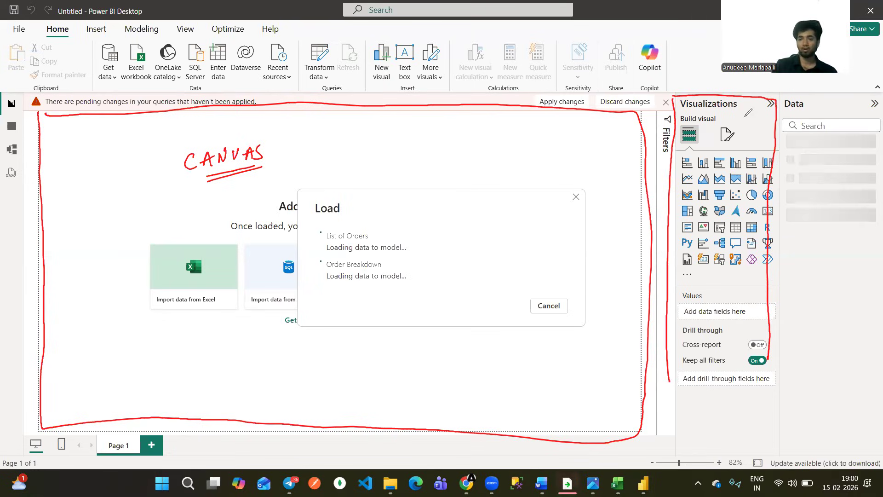
{"action": "left_click_drag", "start_coordinate": [741, 114], "coordinate": [749, 110]}
{"action": "left_click_drag", "start_coordinate": [735, 118], "coordinate": [747, 115]}
Mark several chart types, including pie, donut, table and matrix, in red and underline the Data heading.
{"action": "left_click_drag", "start_coordinate": [741, 192], "coordinate": [753, 189]}
{"action": "left_click_drag", "start_coordinate": [785, 190], "coordinate": [772, 194]}
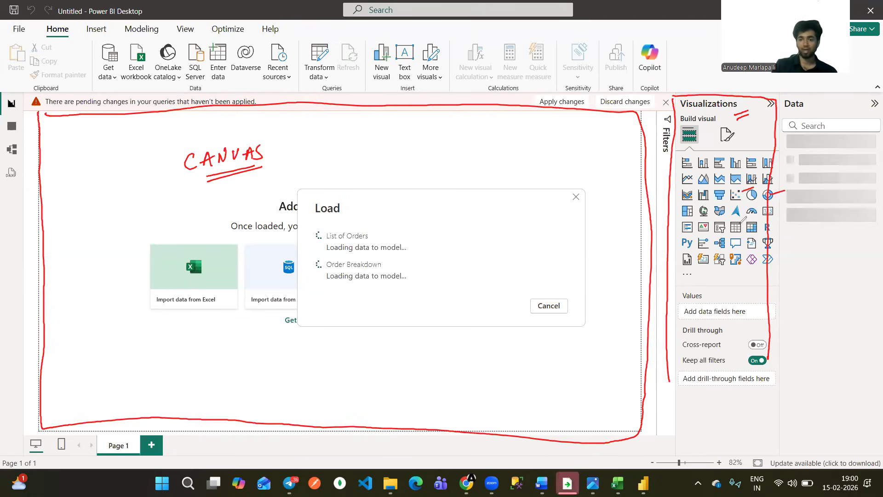
{"action": "left_click_drag", "start_coordinate": [737, 226], "coordinate": [745, 223]}
{"action": "left_click_drag", "start_coordinate": [748, 225], "coordinate": [761, 221]}
{"action": "left_click_drag", "start_coordinate": [683, 152], "coordinate": [692, 149]}
{"action": "left_click_drag", "start_coordinate": [699, 152], "coordinate": [755, 153]}
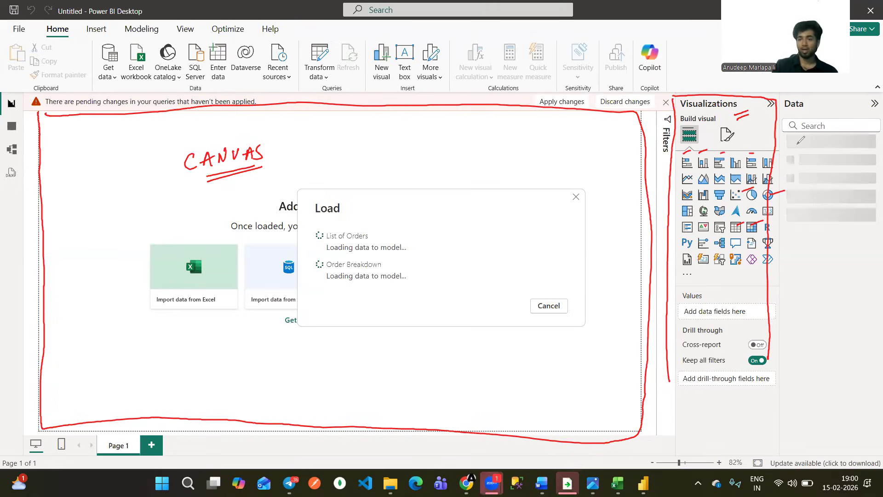
{"action": "left_click_drag", "start_coordinate": [786, 111], "coordinate": [802, 109]}
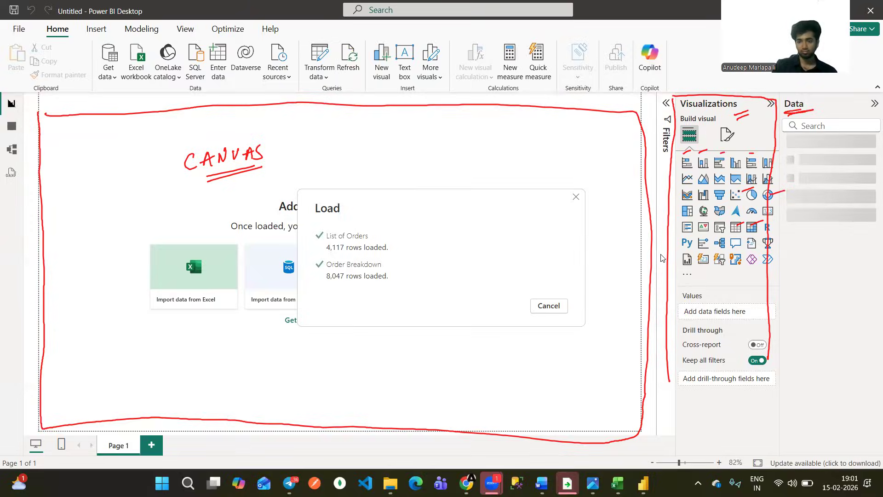
Return to Power BI Desktop and mark SQL Server, Text/CSV, Blank query and Dataverse in red among the common data sources.
{"action": "key", "text": "alt+Tab"}
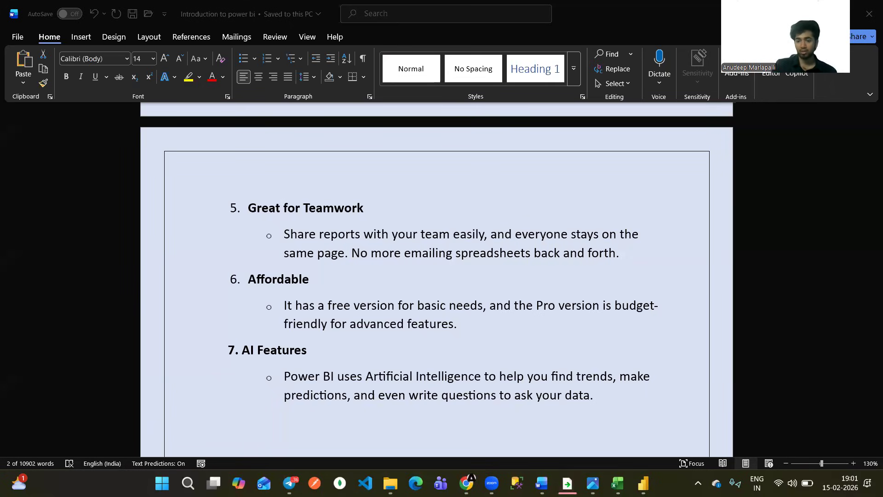
{"action": "mouse_move", "coordinate": [644, 482]}
{"action": "left_click", "coordinate": [639, 421]}
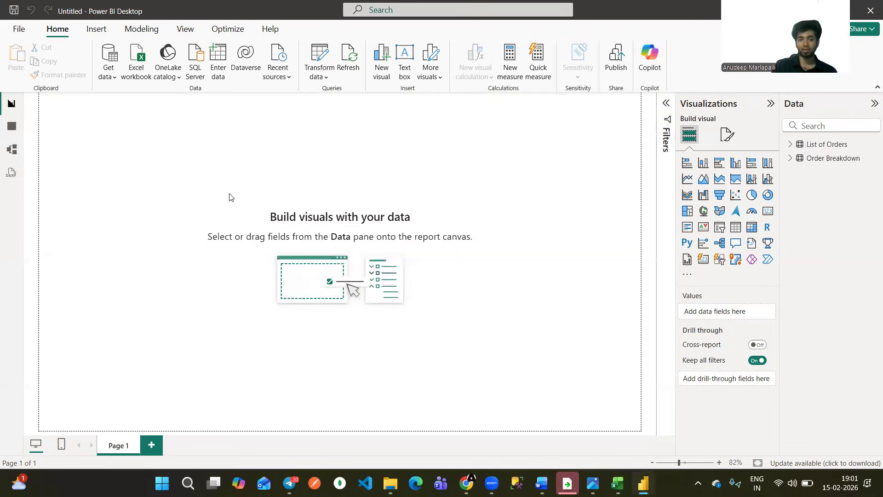
{"action": "left_click", "coordinate": [114, 82]}
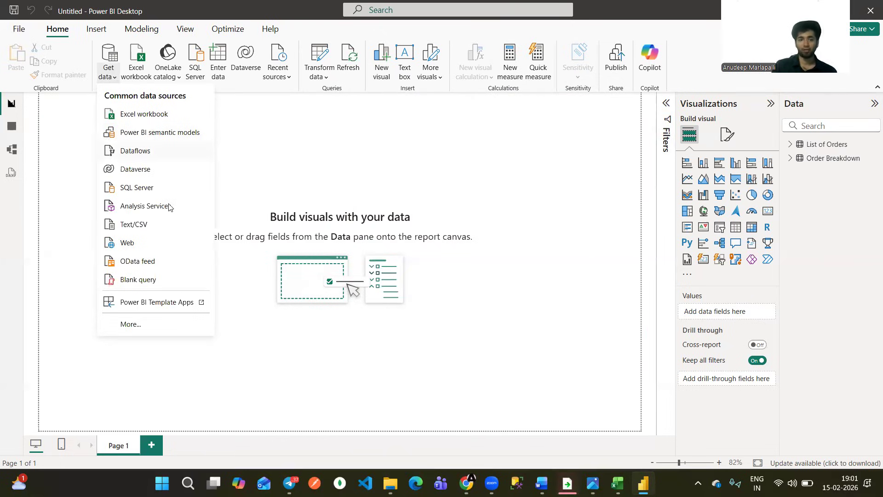
{"action": "left_click_drag", "start_coordinate": [162, 190], "coordinate": [172, 184]}
{"action": "left_click_drag", "start_coordinate": [152, 227], "coordinate": [161, 223]}
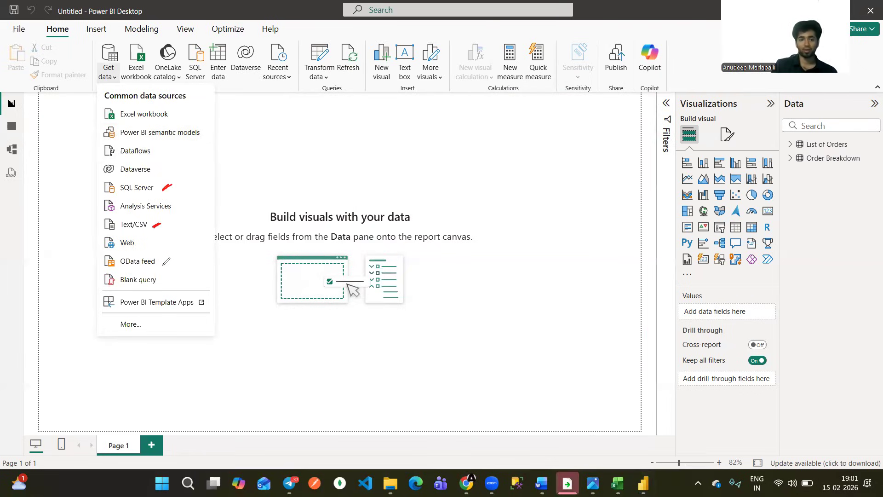
{"action": "left_click_drag", "start_coordinate": [161, 283], "coordinate": [169, 277]}
{"action": "left_click_drag", "start_coordinate": [156, 171], "coordinate": [166, 168]}
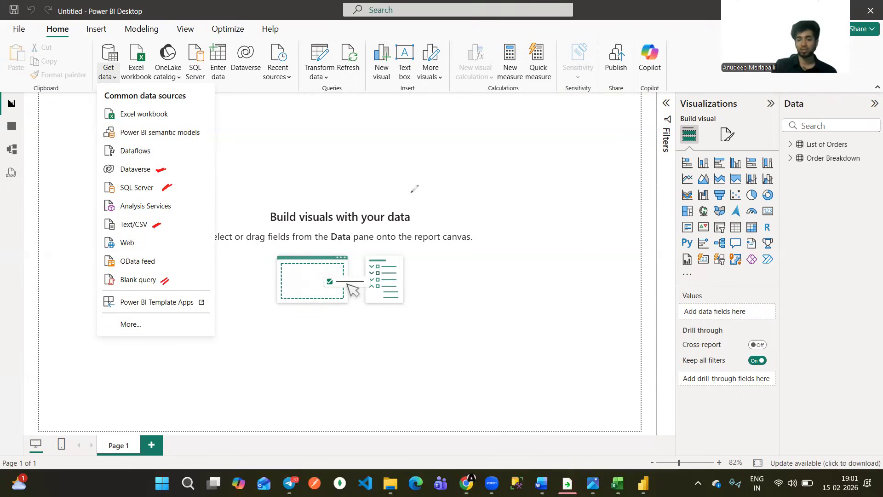
{"action": "left_click", "coordinate": [111, 76]}
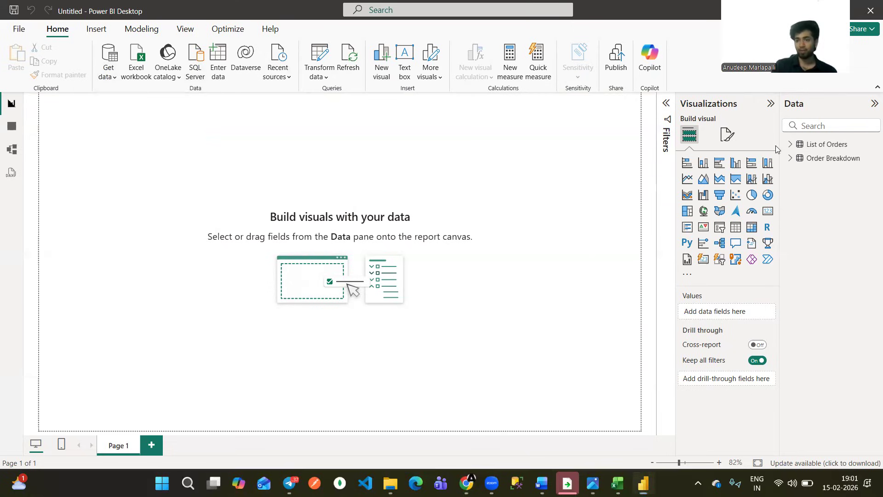
Mark the loaded List of Orders and Order Breakdown tables in the Data pane with red strokes.
{"action": "left_click_drag", "start_coordinate": [775, 147], "coordinate": [786, 140]}
{"action": "left_click_drag", "start_coordinate": [778, 160], "coordinate": [784, 157]}
{"action": "left_click_drag", "start_coordinate": [778, 162], "coordinate": [784, 161]}
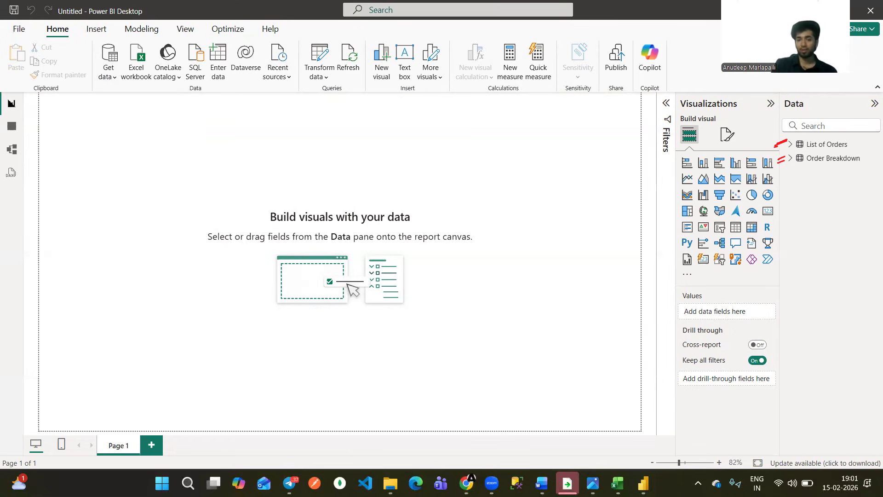
Bring up the orders_data workbook with SN-Corp-dashboard.png over it and outline the Count of Order ID card in red.
{"action": "key", "text": "alt+Tab"}
{"action": "left_click", "coordinate": [605, 478]}
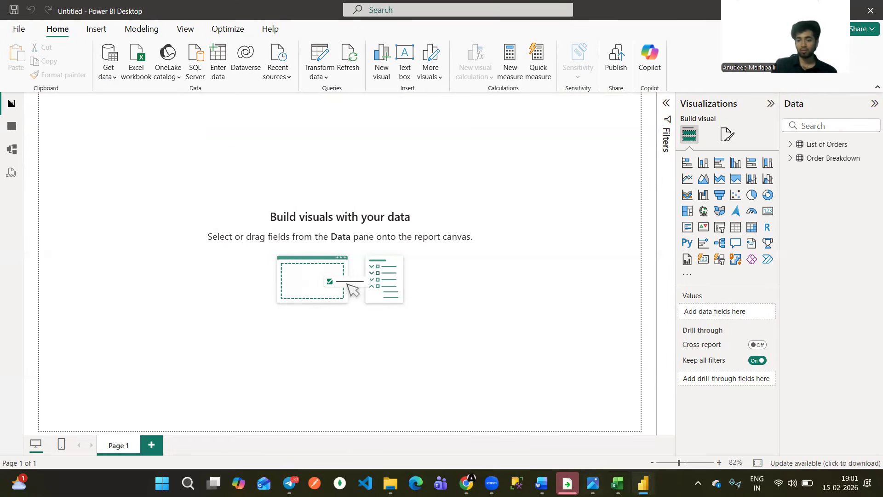
{"action": "mouse_move", "coordinate": [618, 482]}
{"action": "left_click", "coordinate": [586, 418]}
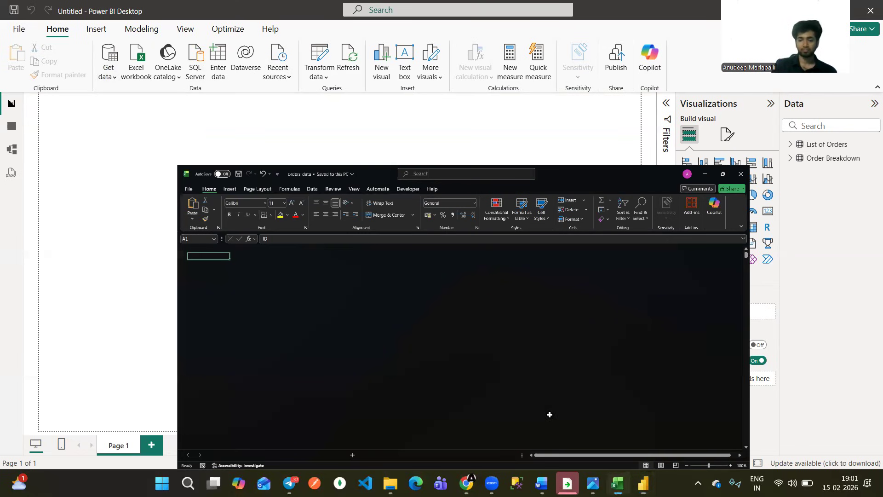
{"action": "key", "text": "alt+Tab"}
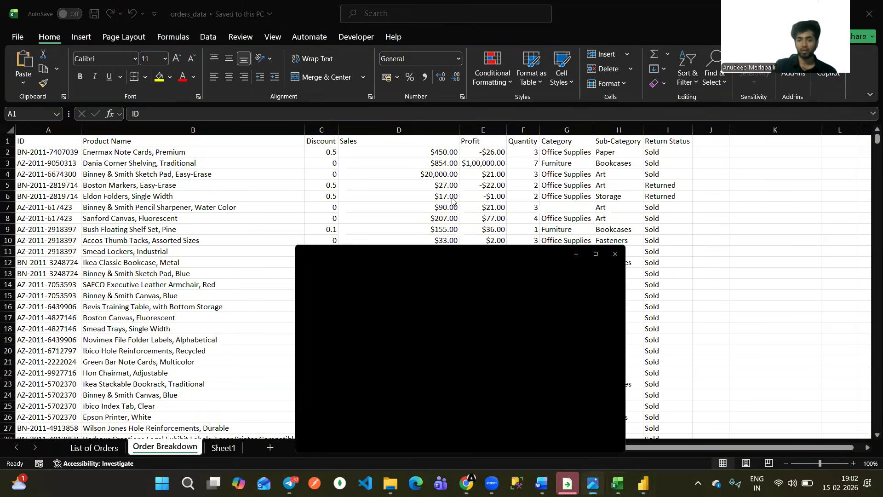
{"action": "key", "text": "alt+Tab"}
{"action": "mouse_move", "coordinate": [403, 205]}
{"action": "left_mouse_down"}
{"action": "mouse_move", "coordinate": [414, 197]}
{"action": "mouse_move", "coordinate": [362, 203]}
{"action": "mouse_move", "coordinate": [394, 218]}
{"action": "mouse_move", "coordinate": [350, 183]}
{"action": "left_mouse_up"}
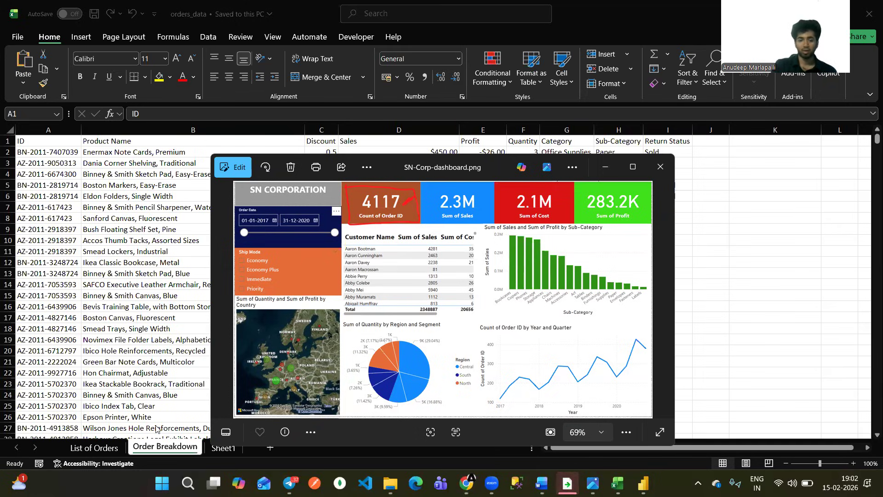
Examine the Order ID column on the List of Orders sheet down to its last row to check how many orders it holds.
{"action": "left_click", "coordinate": [110, 453]}
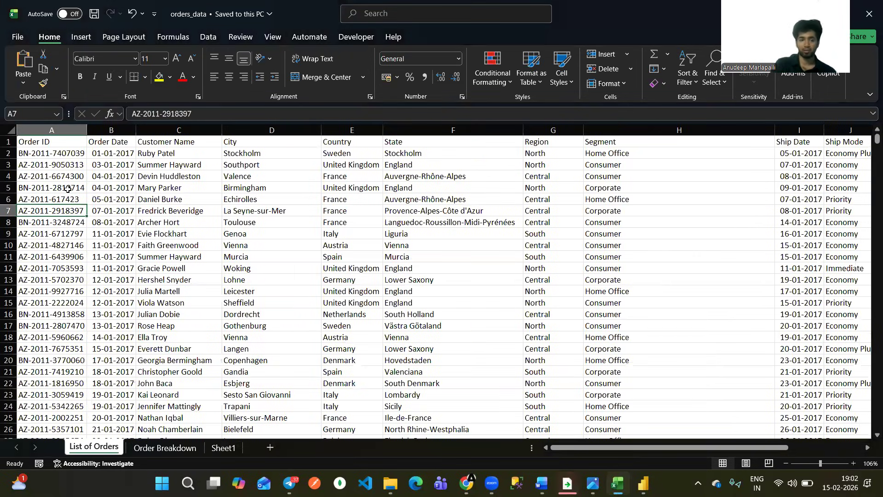
{"action": "key", "text": "ctrl+Down"}
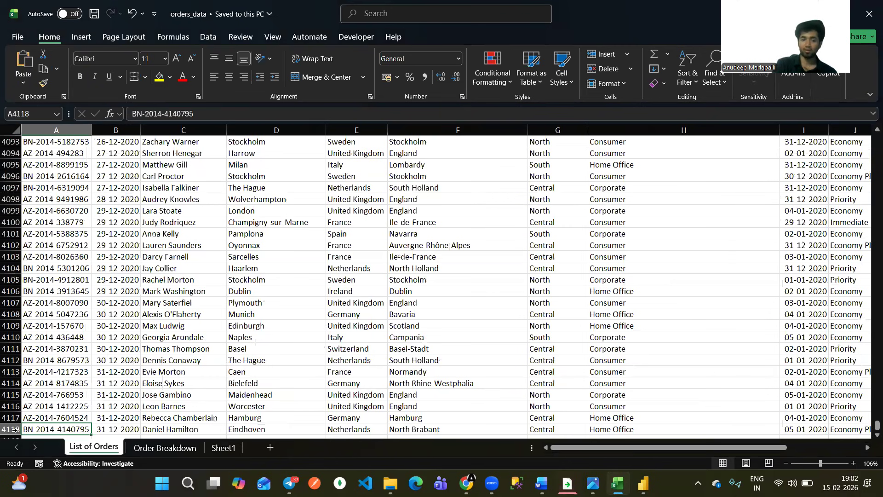
{"action": "scroll", "coordinate": [37, 430], "scroll_direction": "down", "scroll_amount": 1}
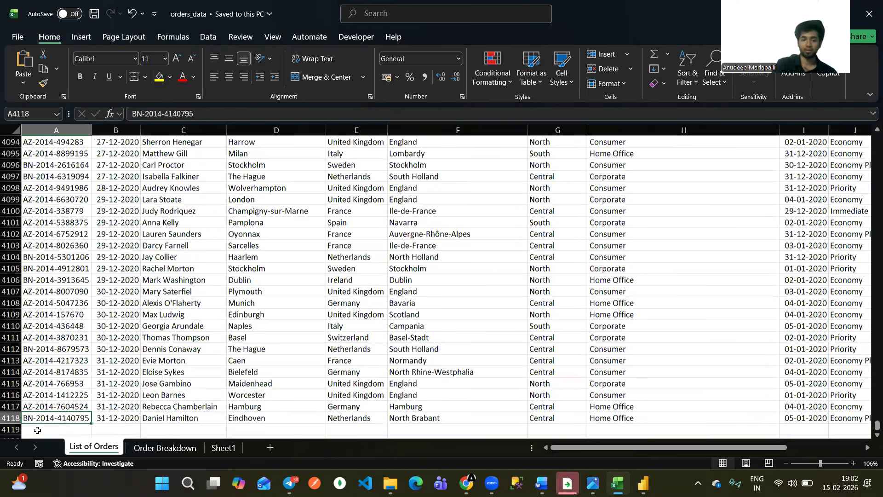
{"action": "scroll", "coordinate": [37, 430], "scroll_direction": "down", "scroll_amount": 1}
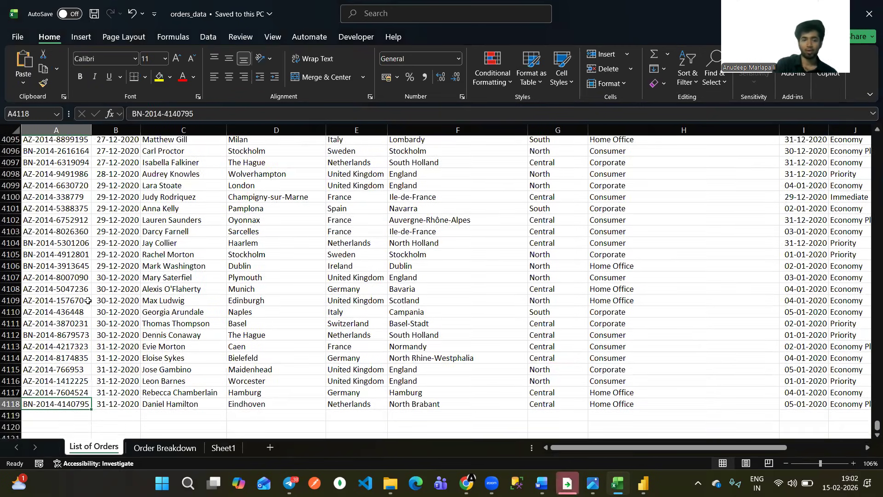
{"action": "key", "text": "ctrl+Home"}
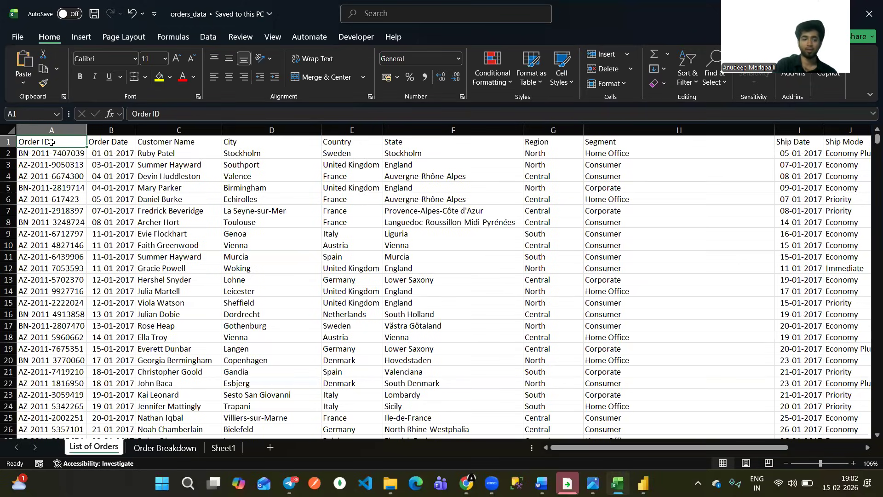
{"action": "key", "text": "ctrl+Down"}
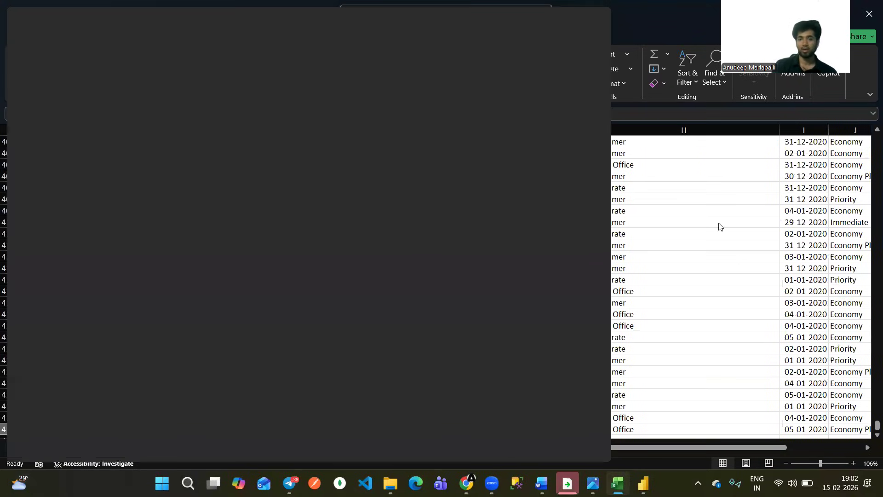
{"action": "left_click", "coordinate": [720, 226]}
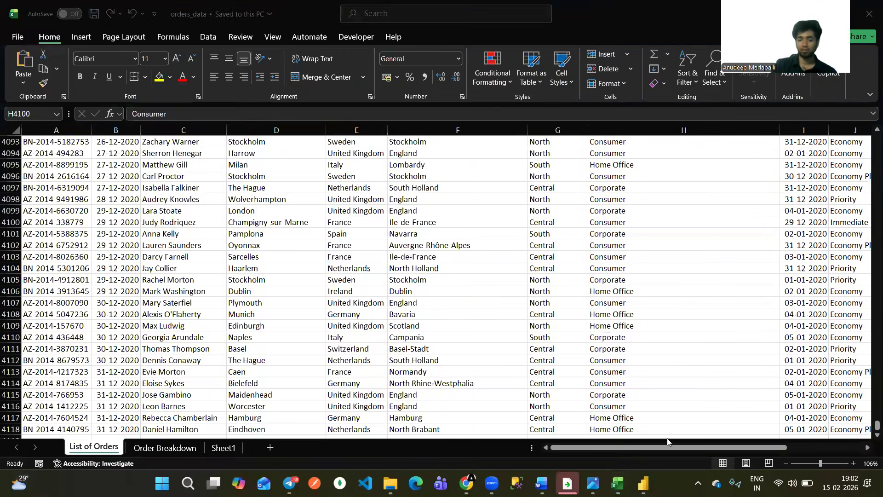
Switch to Power BI Desktop and add an enlarged Card visual showing Order ID from the List of Orders table.
{"action": "left_click", "coordinate": [647, 478]}
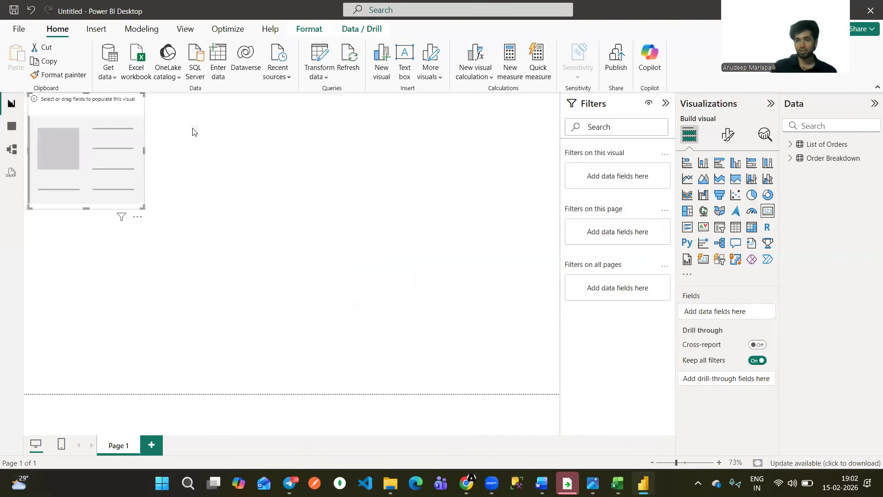
{"action": "left_click", "coordinate": [791, 144]}
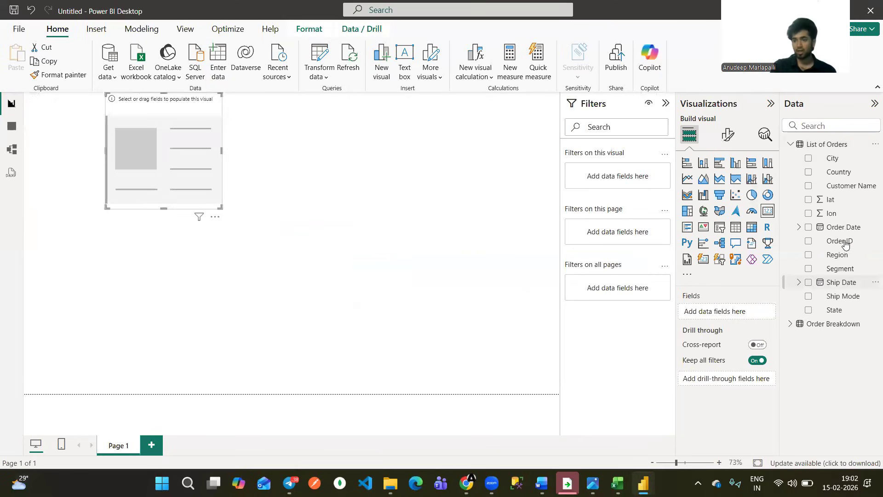
{"action": "left_click_drag", "start_coordinate": [843, 244], "coordinate": [166, 131]}
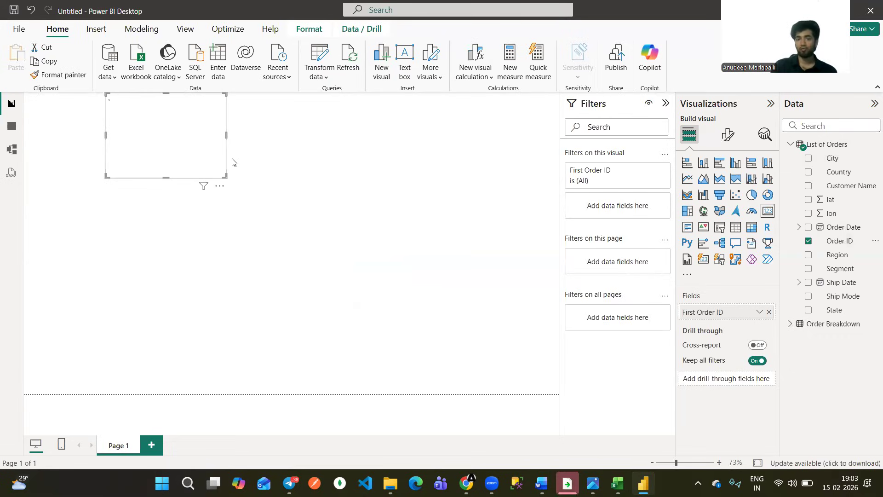
{"action": "left_click_drag", "start_coordinate": [226, 175], "coordinate": [376, 203]}
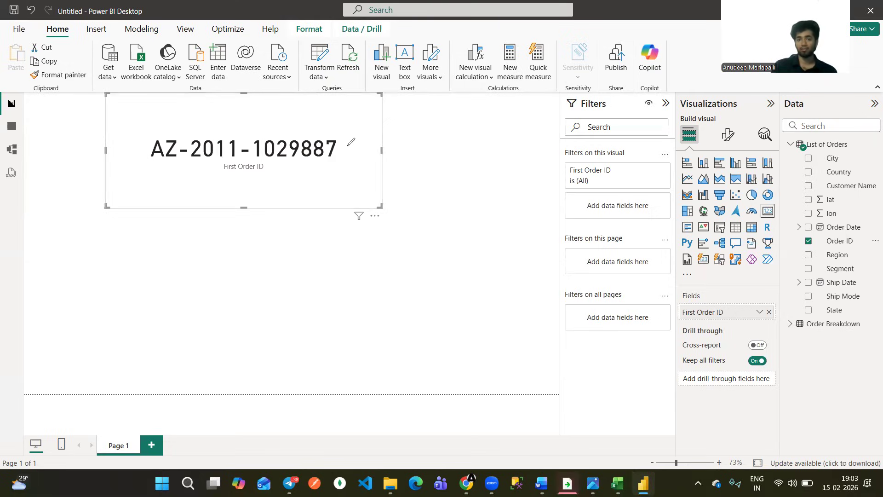
Mark the card's order ID in red, clear the mark, and summarize the Order ID field by Count (Distinct).
{"action": "left_click_drag", "start_coordinate": [351, 142], "coordinate": [344, 140]}
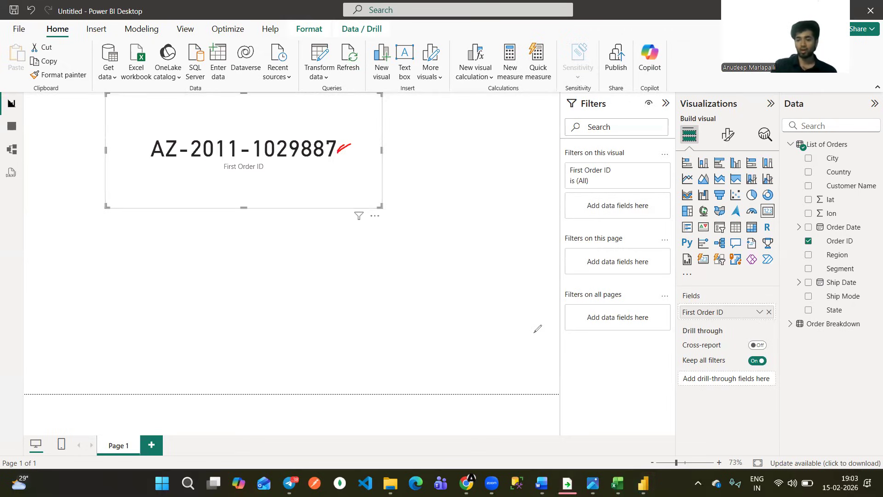
{"action": "key", "text": "Escape"}
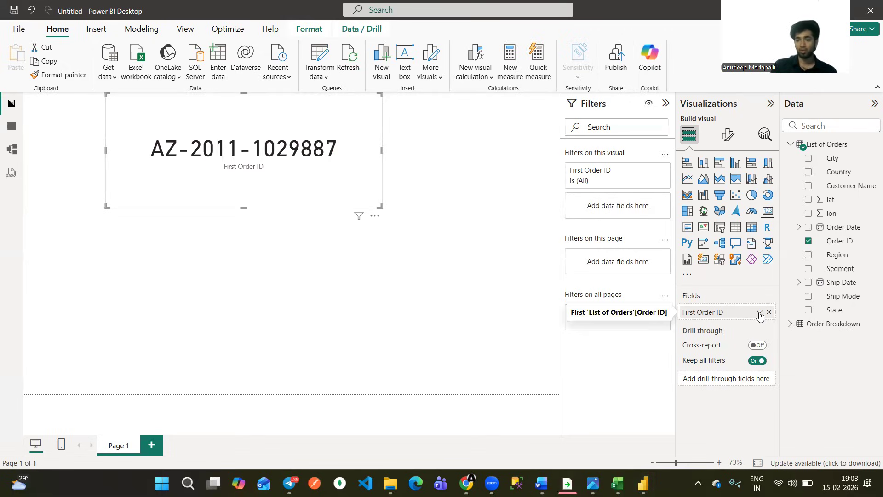
{"action": "left_click", "coordinate": [759, 312]}
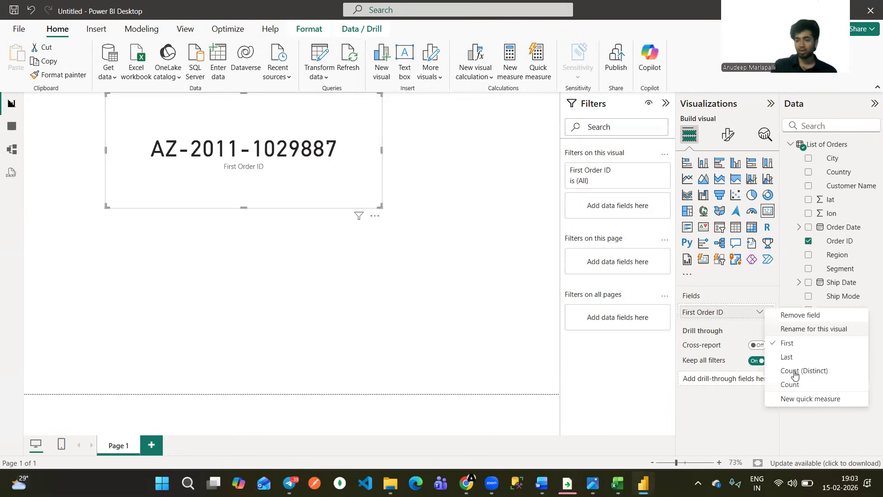
{"action": "left_click", "coordinate": [794, 374]}
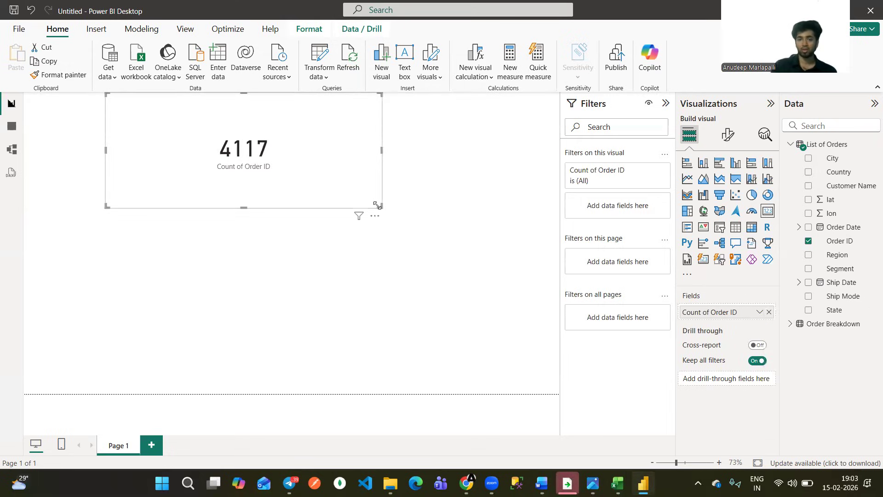
Shrink the Count of Order ID card and place it near the upper edge of the report page.
{"action": "left_click_drag", "start_coordinate": [303, 178], "coordinate": [228, 172]}
{"action": "left_click_drag", "start_coordinate": [69, 206], "coordinate": [76, 202]}
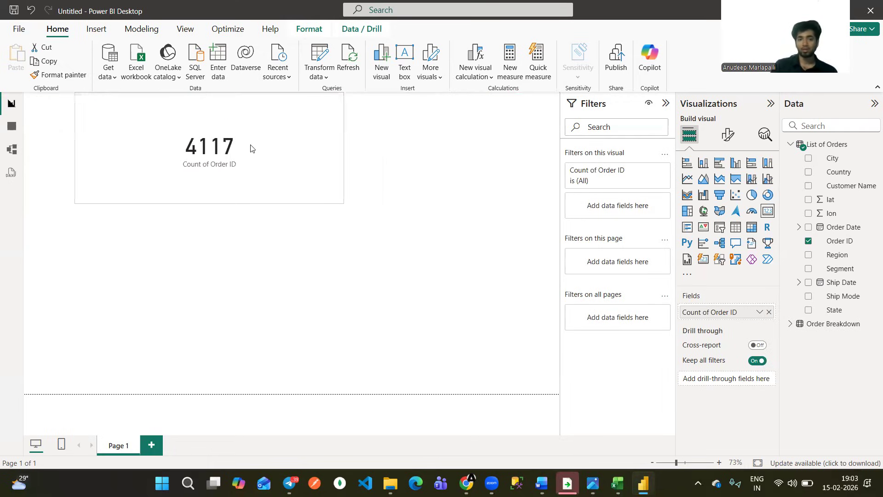
{"action": "left_click_drag", "start_coordinate": [251, 149], "coordinate": [214, 149]}
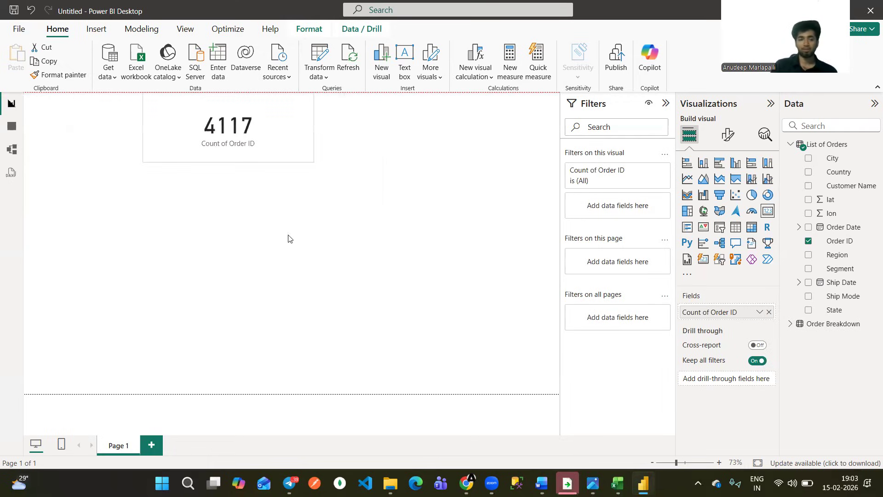
Open the model view, move the Order Breakdown table farther away from List of Orders, and bring the Order ID field into sight.
{"action": "left_click", "coordinate": [15, 154]}
{"action": "left_click", "coordinate": [15, 151]}
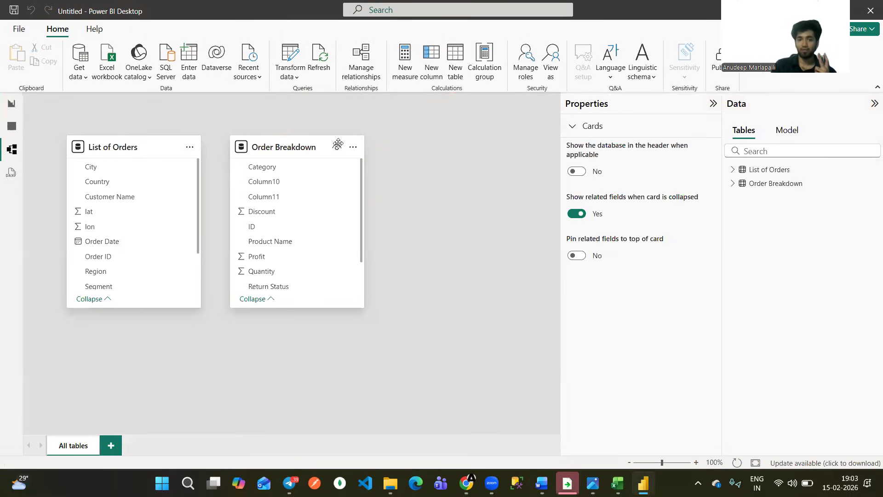
{"action": "left_click_drag", "start_coordinate": [294, 146], "coordinate": [398, 146]}
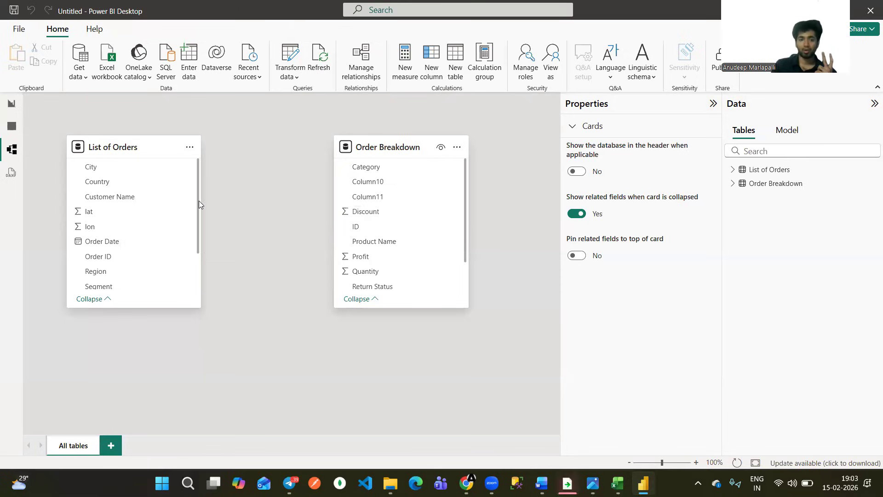
{"action": "left_click_drag", "start_coordinate": [199, 201], "coordinate": [198, 218]}
{"action": "scroll", "coordinate": [195, 242], "scroll_direction": "down", "scroll_amount": 1}
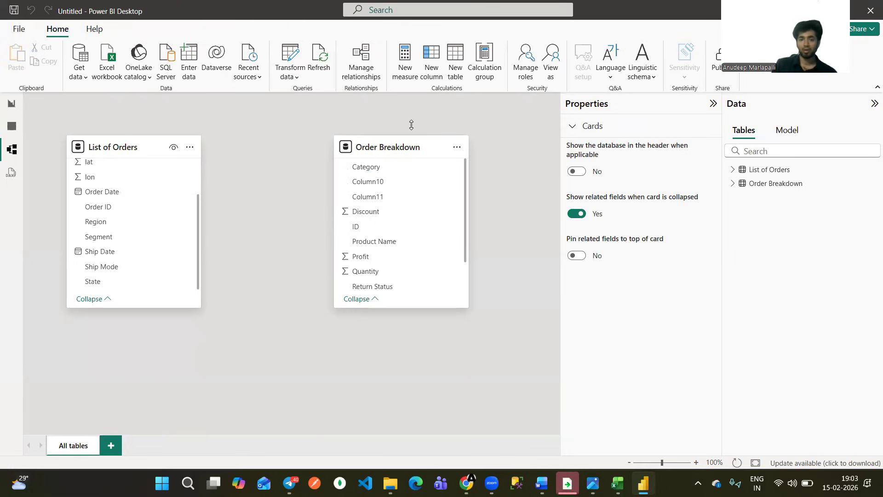
Mark Order ID in List of Orders, ID in Order Breakdown and both table names in red.
{"action": "mouse_move", "coordinate": [350, 222]}
{"action": "left_mouse_down"}
{"action": "mouse_move", "coordinate": [360, 234]}
{"action": "mouse_move", "coordinate": [351, 219]}
{"action": "left_mouse_up"}
{"action": "mouse_move", "coordinate": [80, 215]}
{"action": "left_mouse_down"}
{"action": "mouse_move", "coordinate": [125, 211]}
{"action": "mouse_move", "coordinate": [83, 217]}
{"action": "left_mouse_up"}
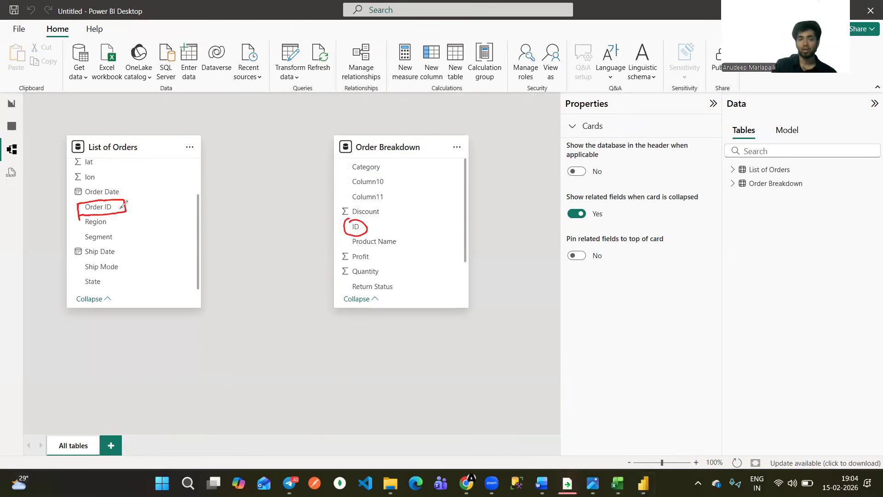
{"action": "left_click_drag", "start_coordinate": [134, 202], "coordinate": [125, 208]}
{"action": "left_click_drag", "start_coordinate": [389, 224], "coordinate": [376, 227]}
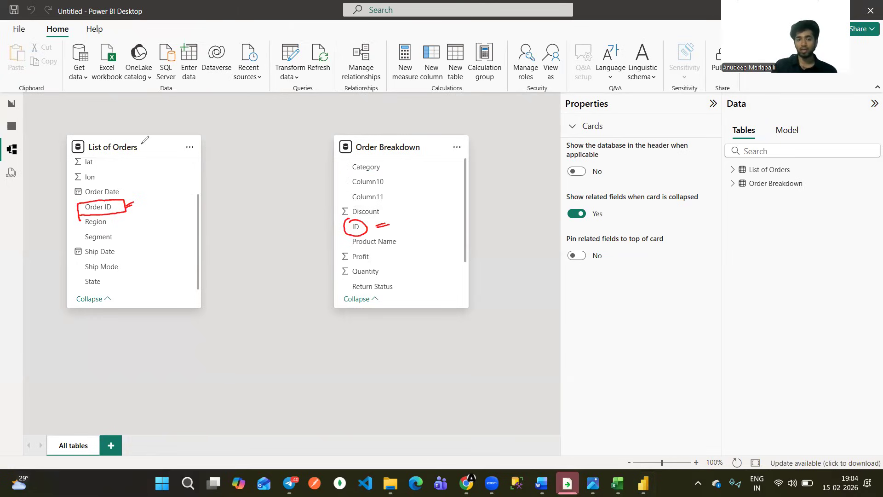
{"action": "left_click_drag", "start_coordinate": [420, 143], "coordinate": [431, 141]}
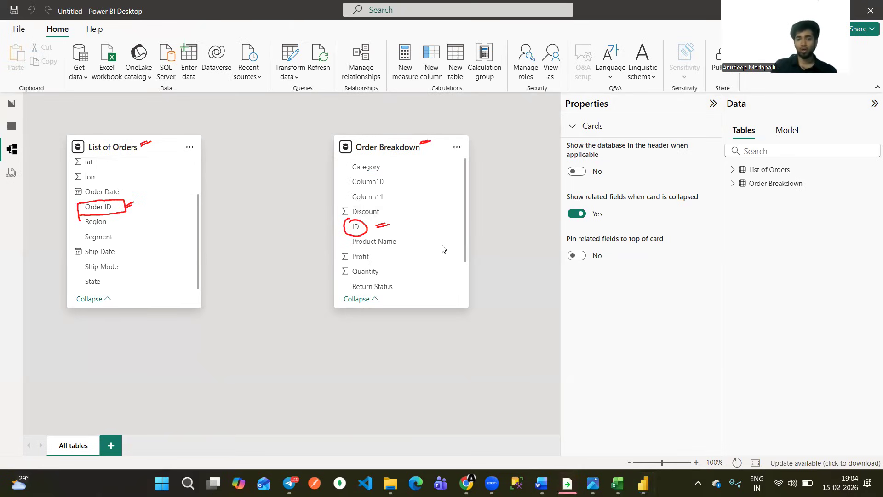
Return to the report, add an enlarged clustered column chart below the card, and expand the Order Breakdown fields.
{"action": "left_click", "coordinate": [12, 103]}
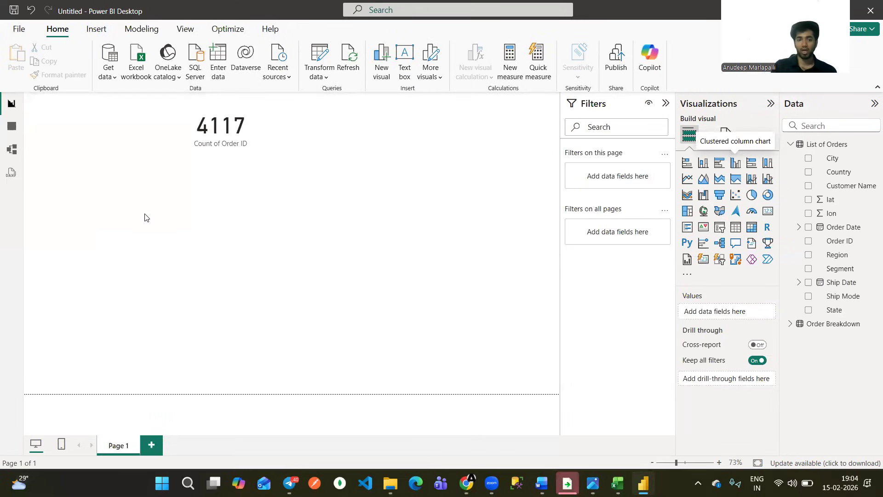
{"action": "left_click_drag", "start_coordinate": [148, 248], "coordinate": [396, 219]}
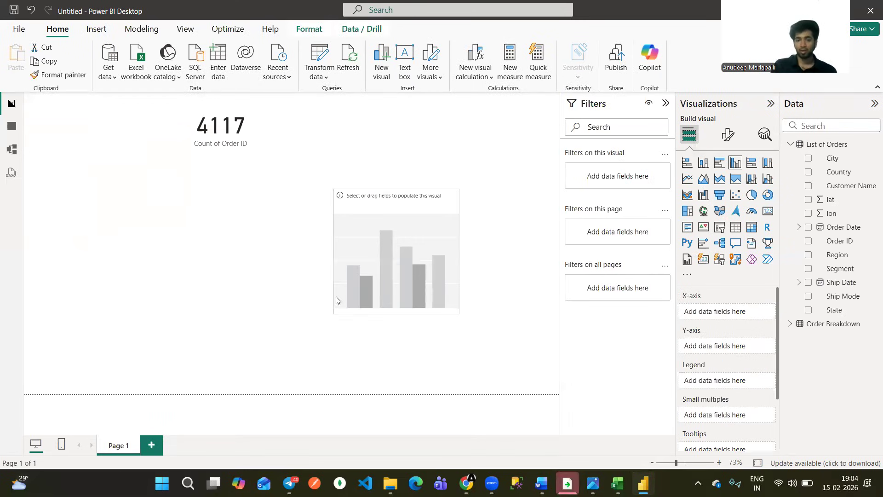
{"action": "left_click_drag", "start_coordinate": [338, 296], "coordinate": [222, 370]}
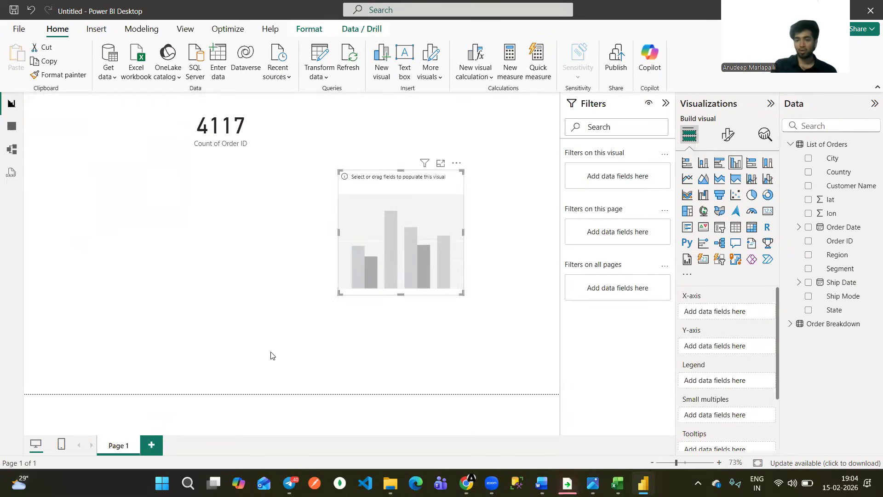
{"action": "left_click", "coordinate": [799, 326]}
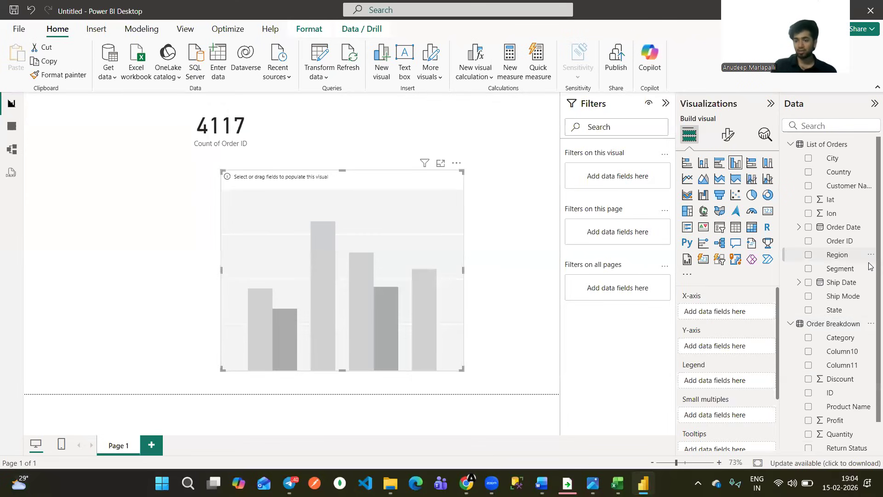
{"action": "scroll", "coordinate": [834, 439], "scroll_direction": "down", "scroll_amount": 1}
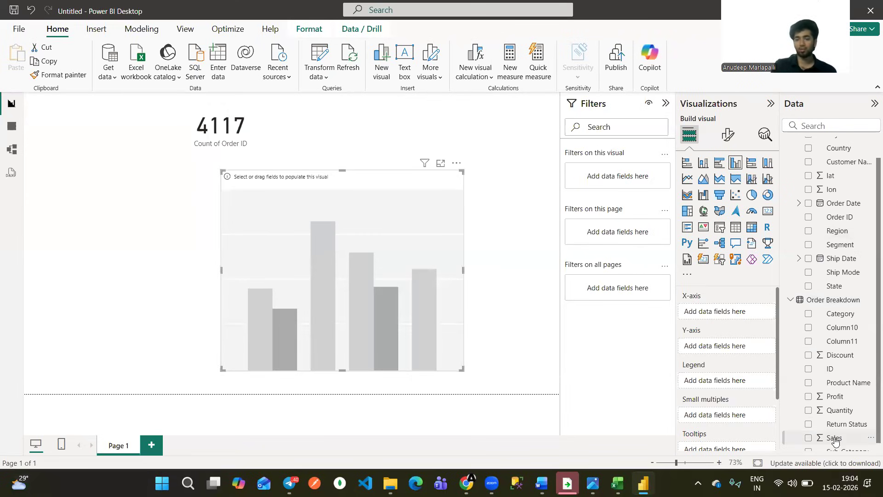
{"action": "left_click_drag", "start_coordinate": [224, 366], "coordinate": [151, 373]}
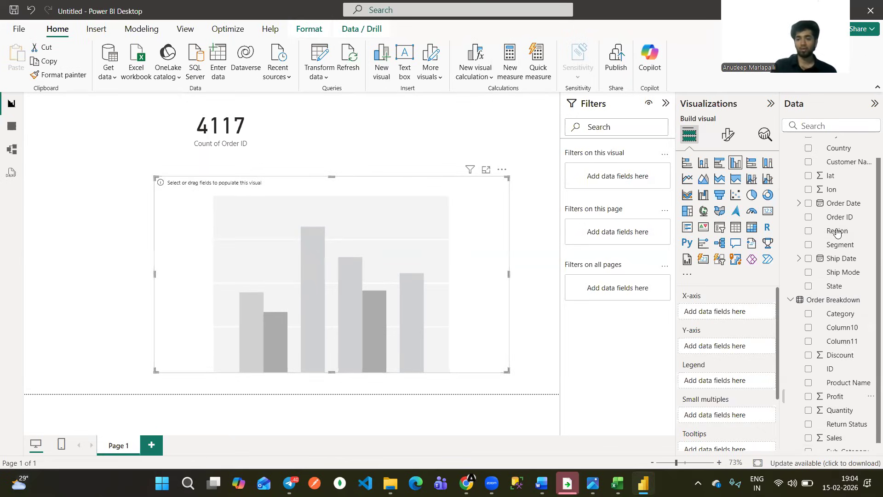
Assign Region to the column chart's X-axis and Sales from Order Breakdown to its Y-axis.
{"action": "left_click_drag", "start_coordinate": [835, 234], "coordinate": [720, 312]}
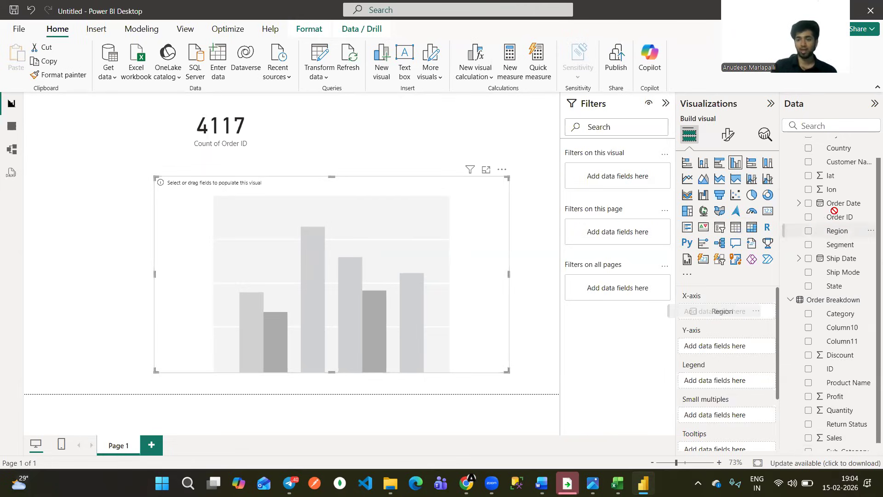
{"action": "left_click", "coordinate": [735, 162]}
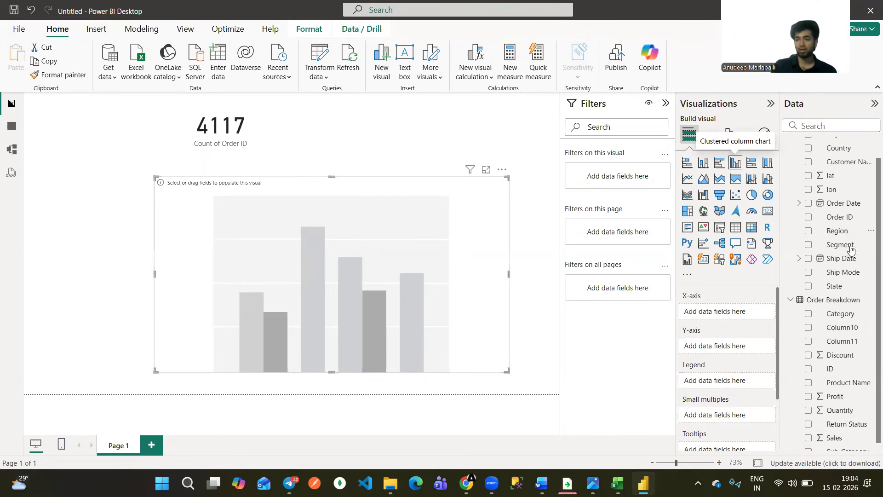
{"action": "left_click_drag", "start_coordinate": [838, 232], "coordinate": [726, 315]}
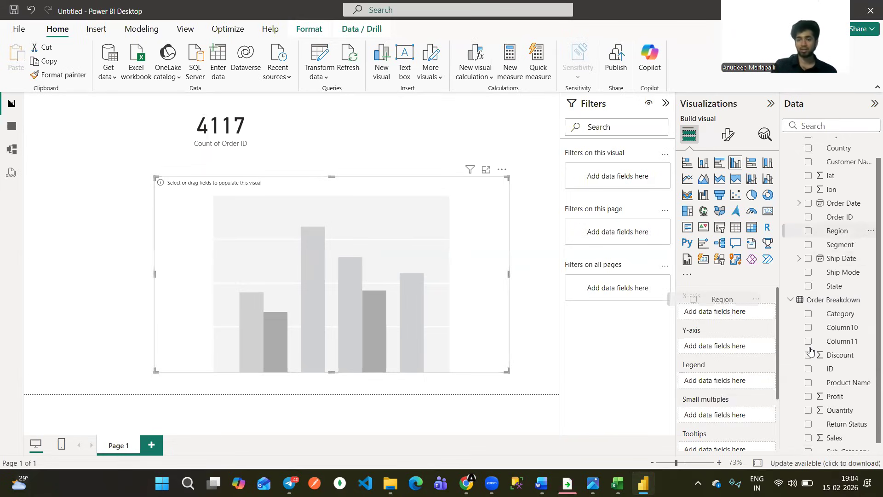
{"action": "left_click_drag", "start_coordinate": [838, 444], "coordinate": [772, 384]}
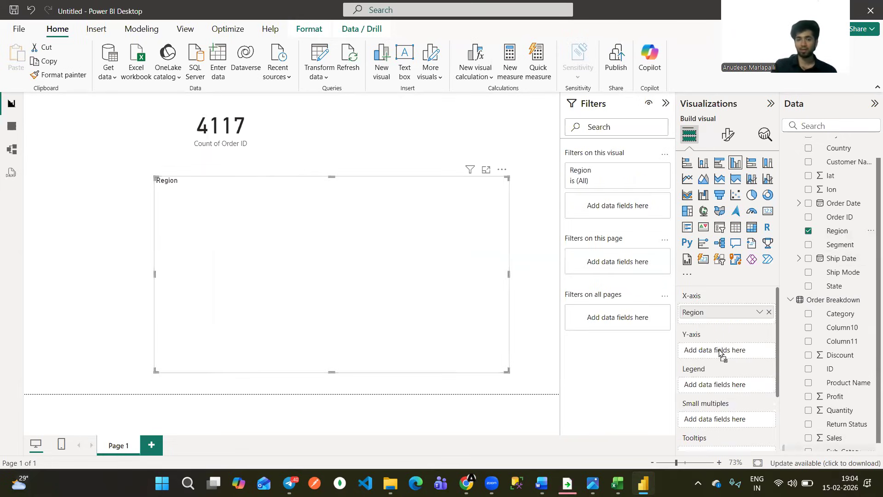
{"action": "left_click_drag", "start_coordinate": [721, 352], "coordinate": [720, 350]}
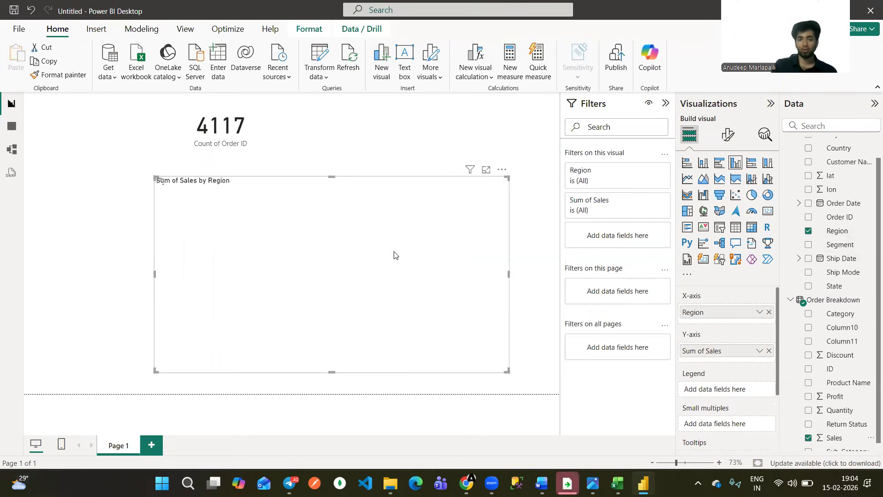
{"action": "mouse_move", "coordinate": [274, 269]}
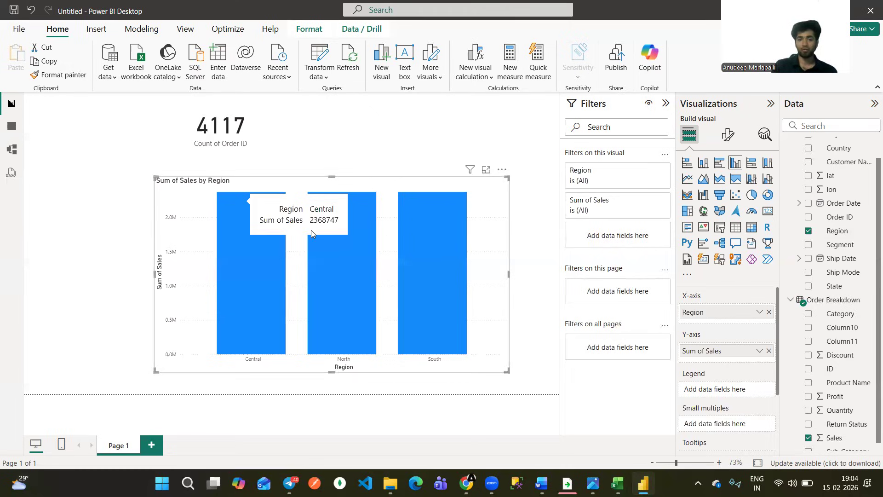
Turn on data labels for the Sum of Sales by Region chart and enlarge the chart slightly.
{"action": "left_click", "coordinate": [727, 135]}
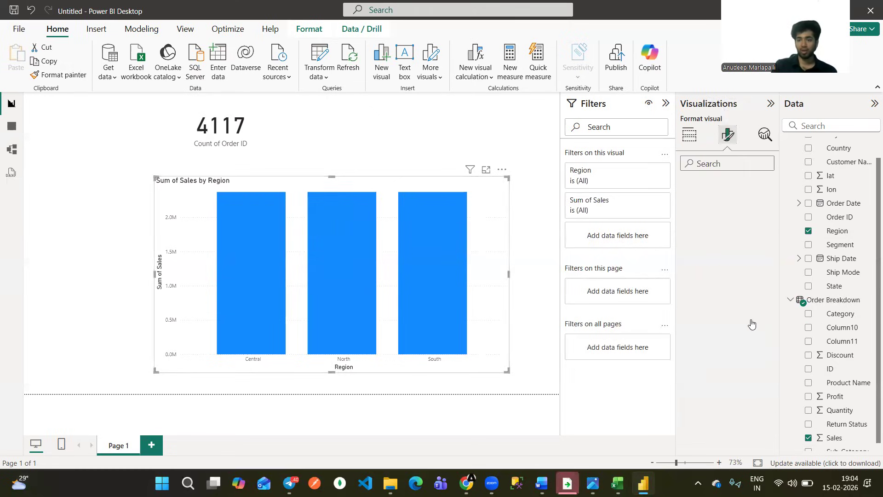
{"action": "left_click", "coordinate": [765, 378]}
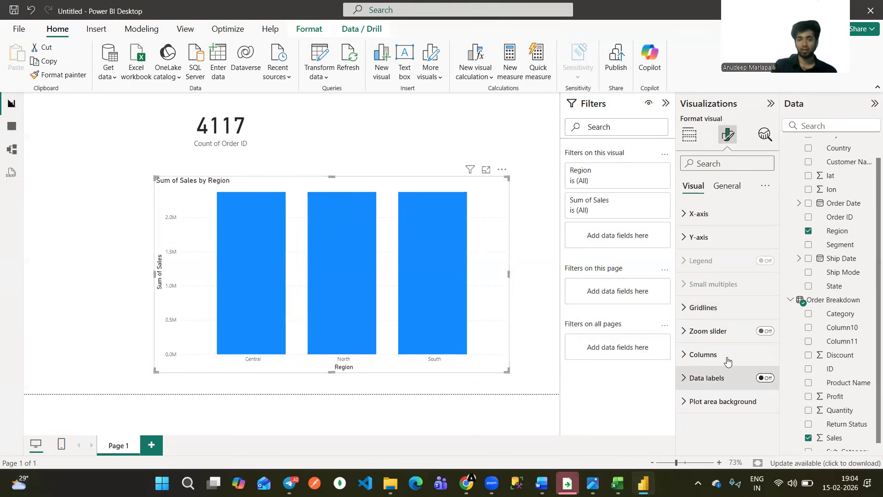
{"action": "left_click_drag", "start_coordinate": [507, 177], "coordinate": [530, 171]}
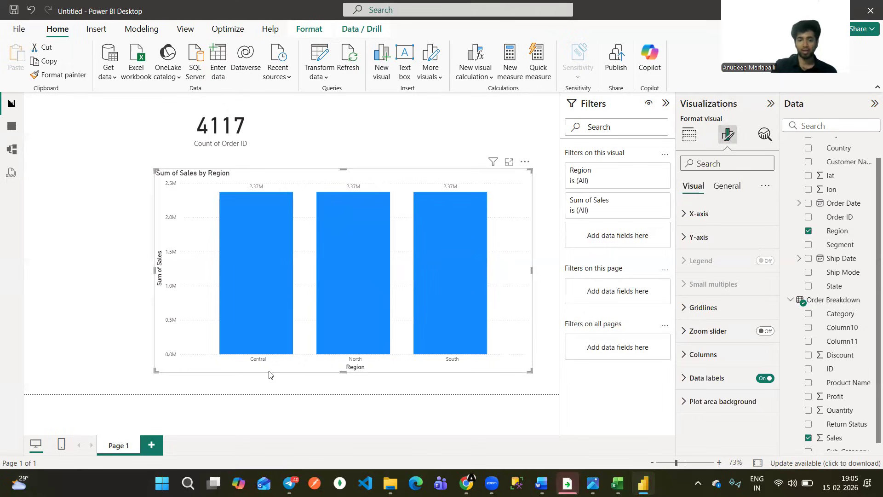
Mark the Central, North and South columns' names and data labels in red, and clear the marks.
{"action": "left_click_drag", "start_coordinate": [369, 366], "coordinate": [379, 360]}
{"action": "left_click_drag", "start_coordinate": [446, 371], "coordinate": [458, 368]}
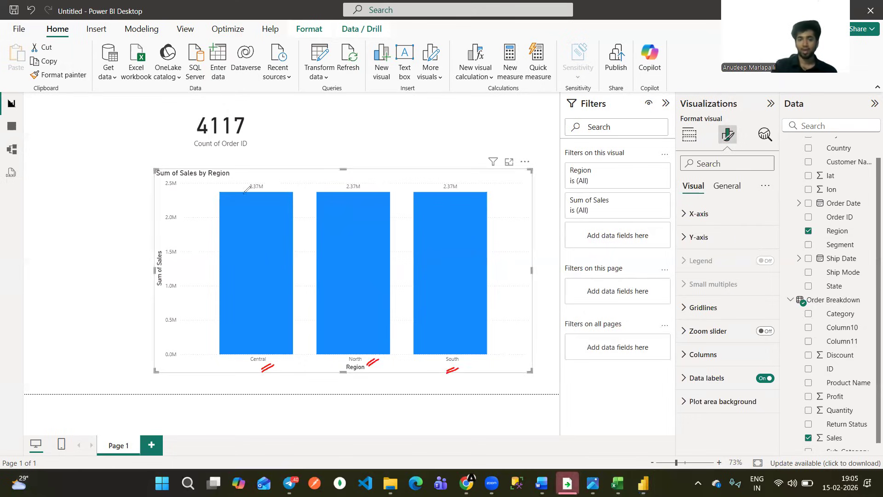
{"action": "left_click_drag", "start_coordinate": [247, 190], "coordinate": [251, 173]}
{"action": "left_click_drag", "start_coordinate": [341, 182], "coordinate": [346, 179]}
{"action": "left_click_drag", "start_coordinate": [449, 178], "coordinate": [451, 199]}
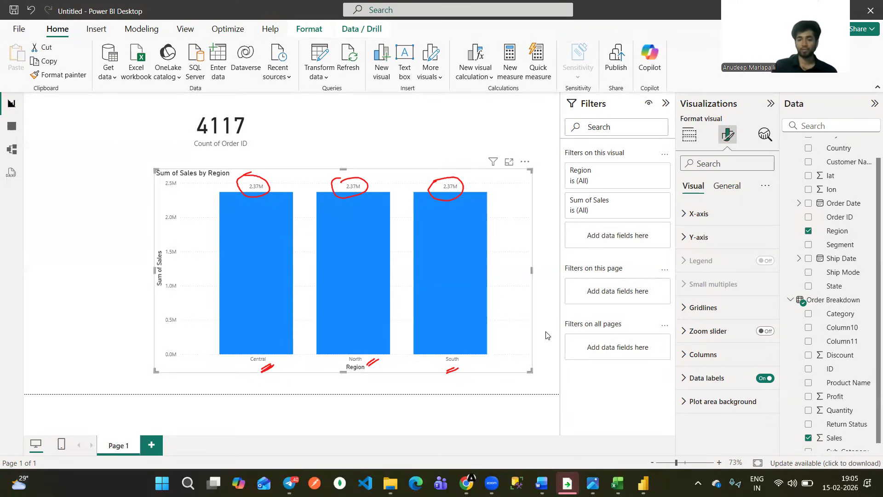
{"action": "key", "text": "Escape"}
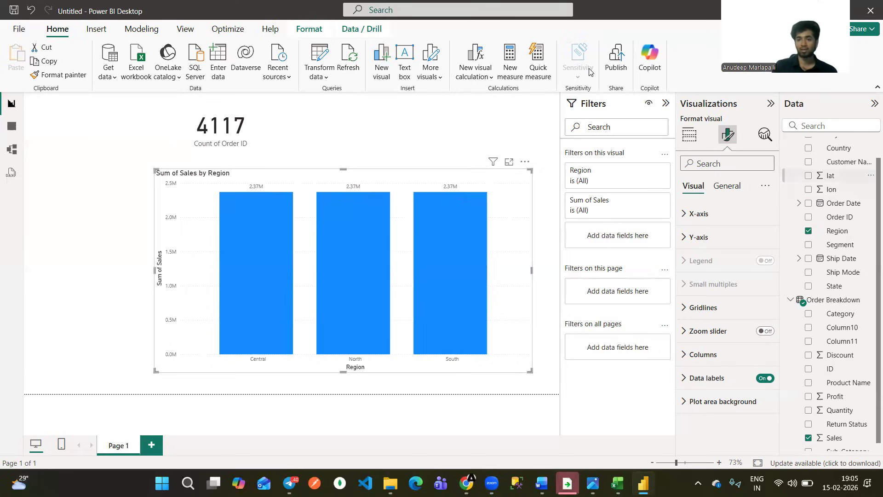
Start a new relationship in the model view from Order ID in List of Orders to ID in Order Breakdown.
{"action": "left_click", "coordinate": [838, 197]}
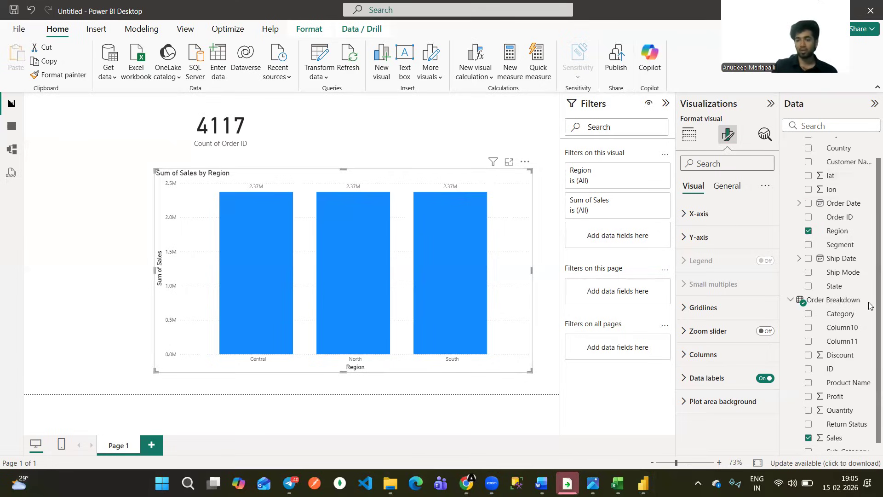
{"action": "scroll", "coordinate": [870, 292], "scroll_direction": "up", "scroll_amount": 2}
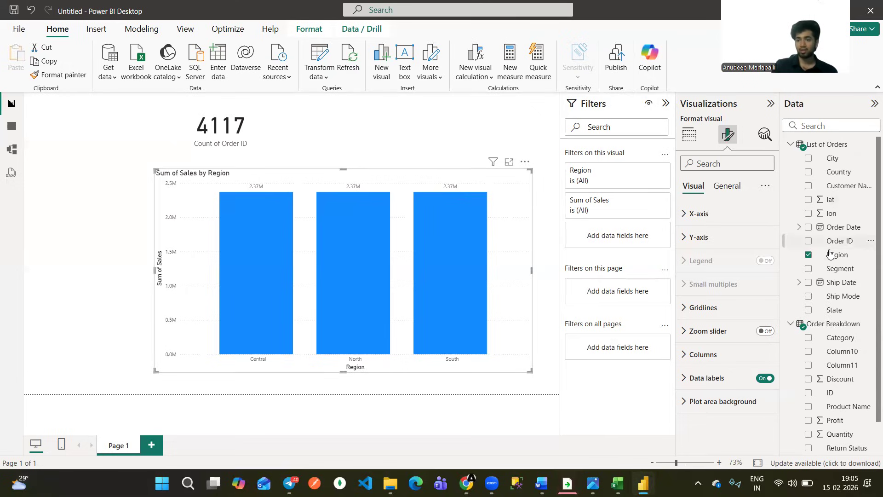
{"action": "scroll", "coordinate": [830, 291], "scroll_direction": "down", "scroll_amount": 1}
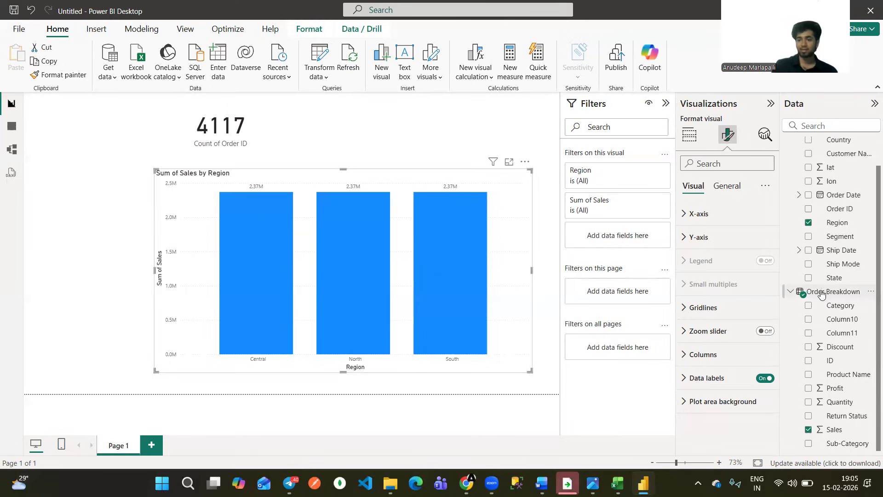
{"action": "left_click", "coordinate": [10, 150]}
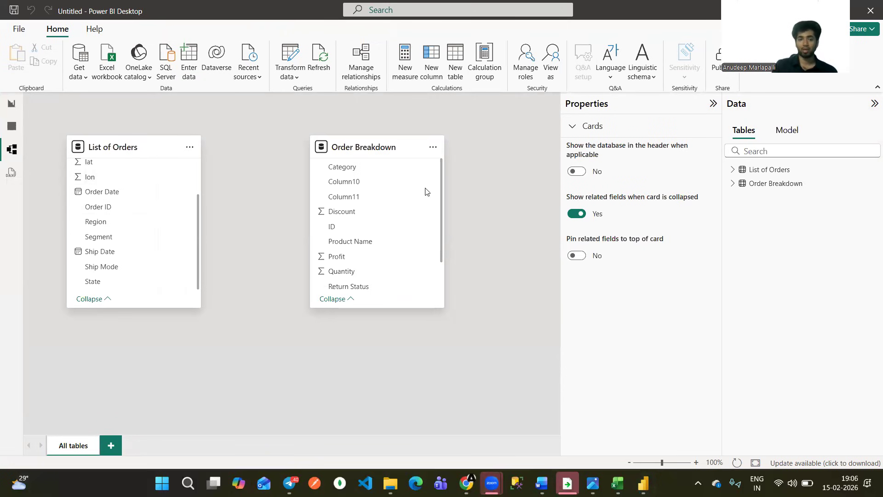
{"action": "left_click_drag", "start_coordinate": [108, 209], "coordinate": [354, 232]}
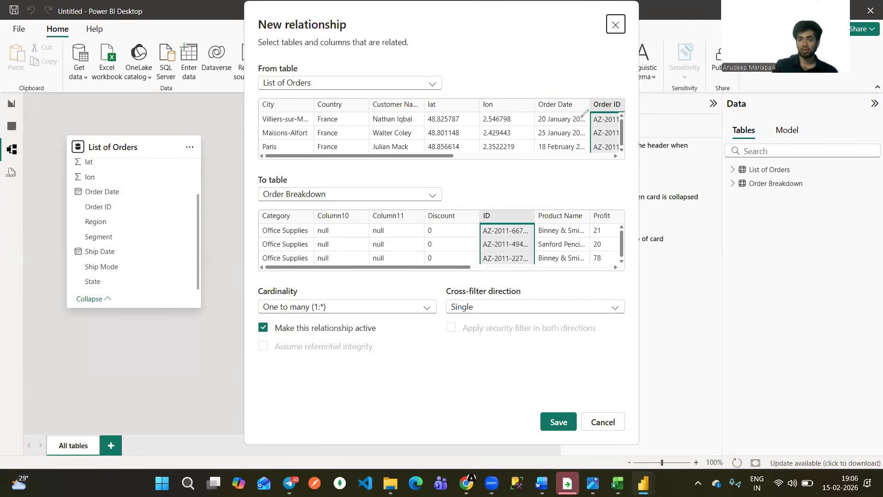
Mark both table names and the ID column in red, and save the active one-to-many relationship with single cross-filter direction.
{"action": "left_click_drag", "start_coordinate": [317, 84], "coordinate": [312, 86]}
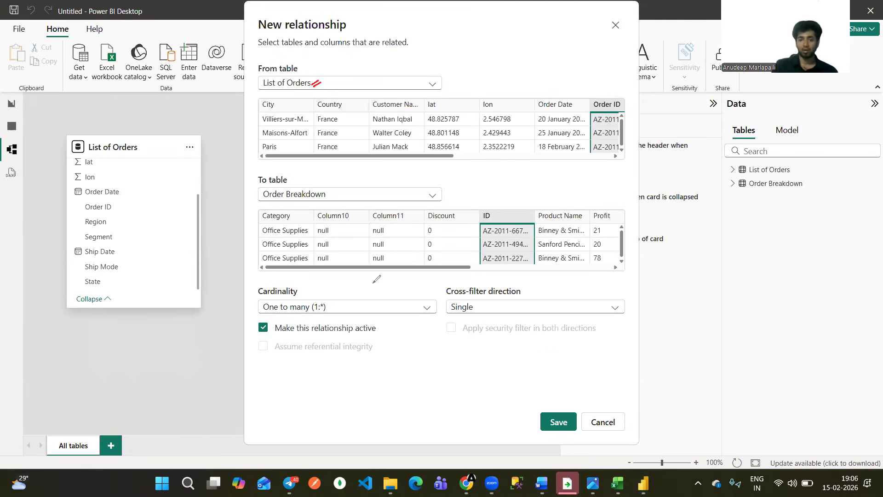
{"action": "left_click_drag", "start_coordinate": [329, 199], "coordinate": [342, 192]}
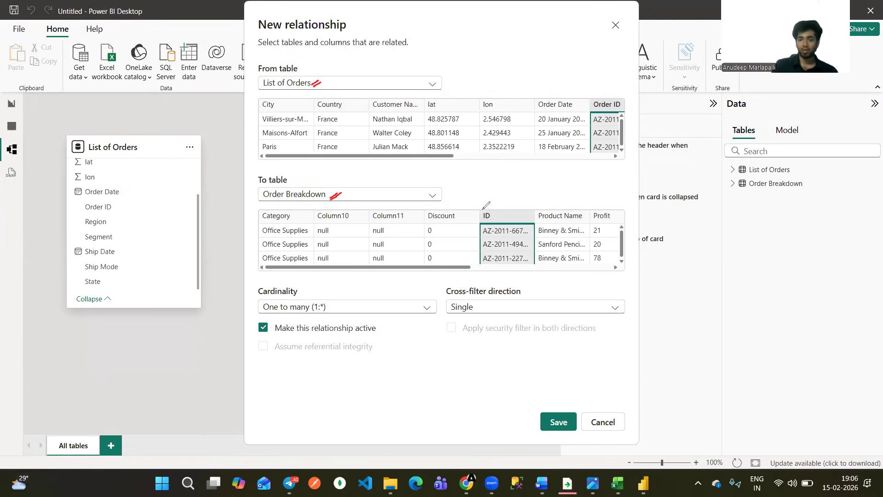
{"action": "left_click_drag", "start_coordinate": [486, 209], "coordinate": [489, 225]}
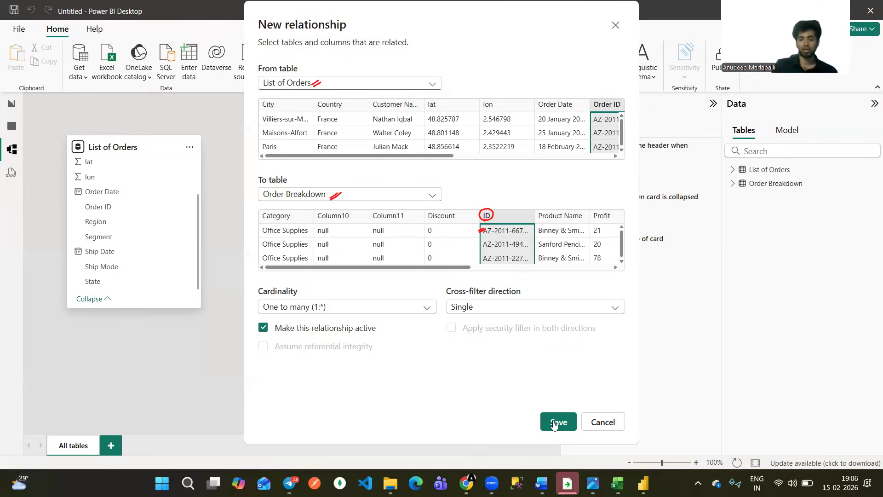
{"action": "left_click", "coordinate": [541, 412]}
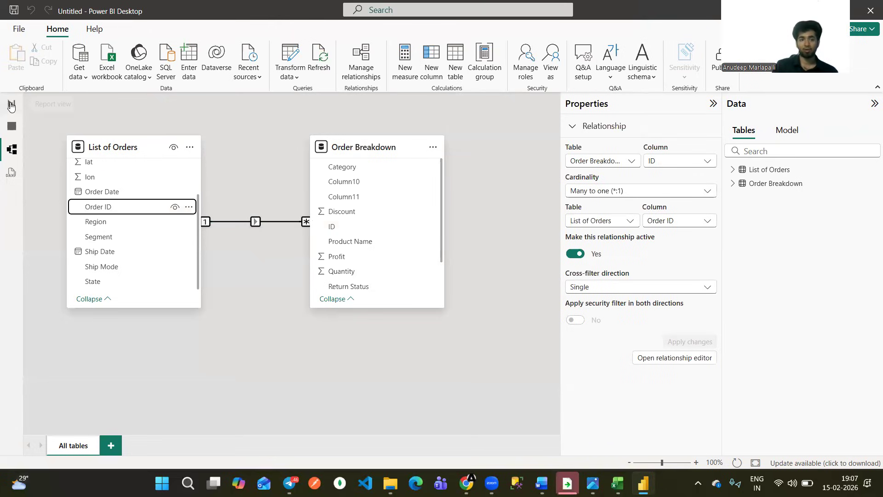
Circle the Central, South and North data labels on the report page's chart in red, and clear the marks.
{"action": "left_click", "coordinate": [11, 105]}
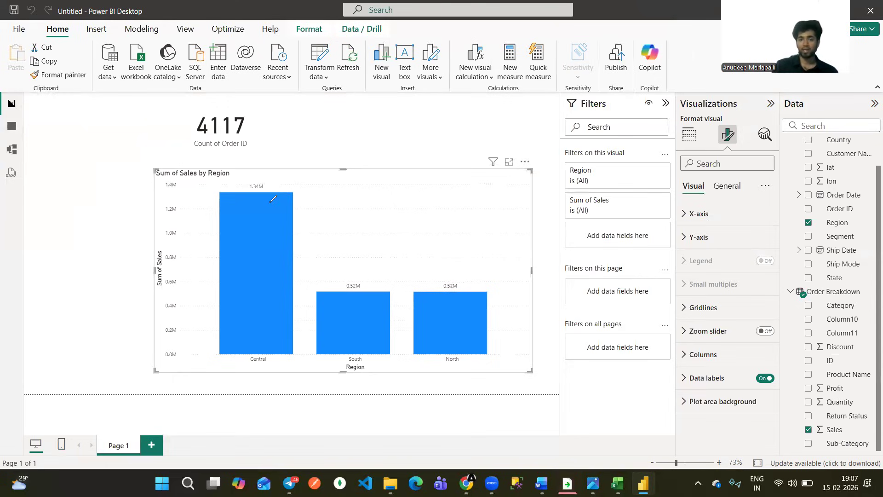
{"action": "left_click_drag", "start_coordinate": [264, 194], "coordinate": [278, 183]}
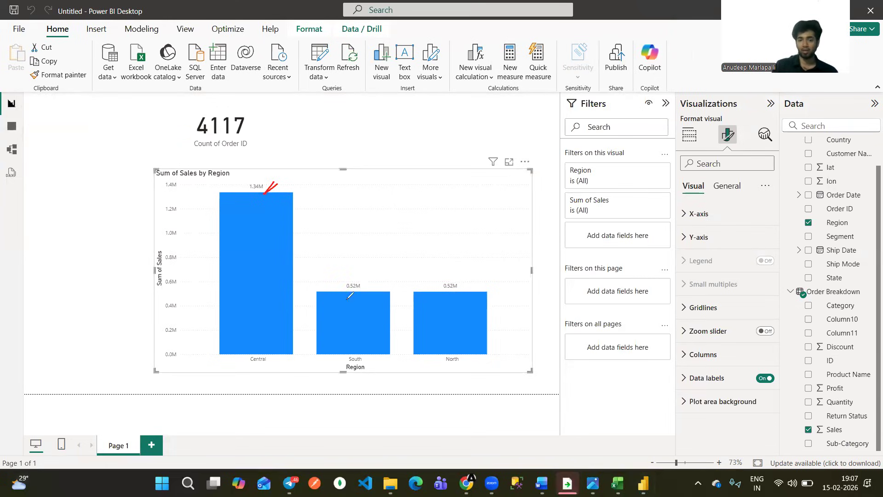
{"action": "left_click_drag", "start_coordinate": [364, 280], "coordinate": [350, 299]}
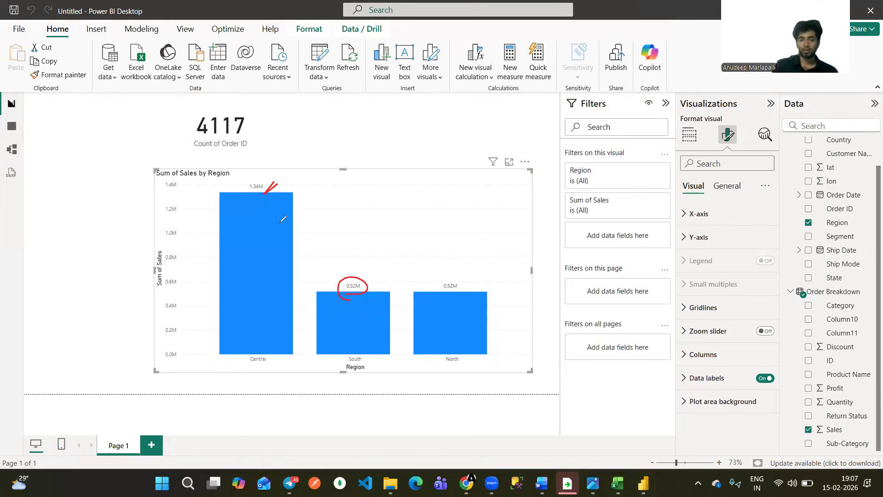
{"action": "left_click_drag", "start_coordinate": [265, 193], "coordinate": [264, 195]}
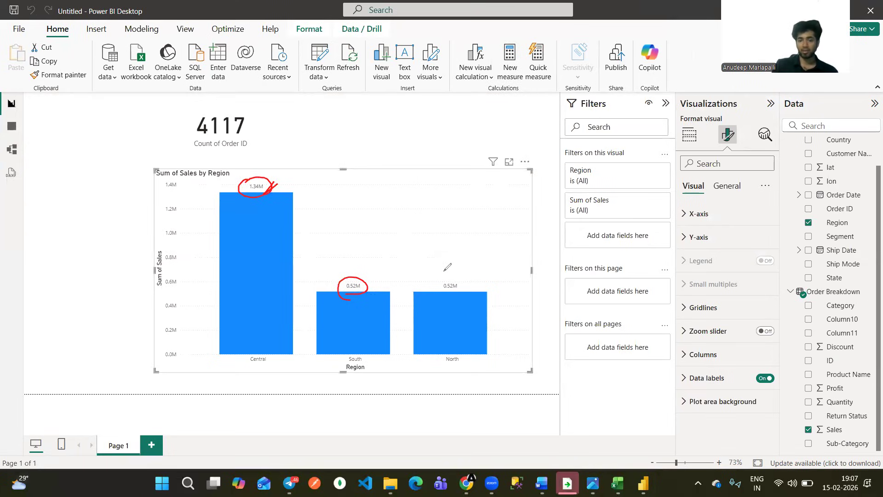
{"action": "mouse_move", "coordinate": [465, 276]}
{"action": "left_mouse_down"}
{"action": "mouse_move", "coordinate": [436, 278]}
{"action": "mouse_move", "coordinate": [449, 277]}
{"action": "left_mouse_up"}
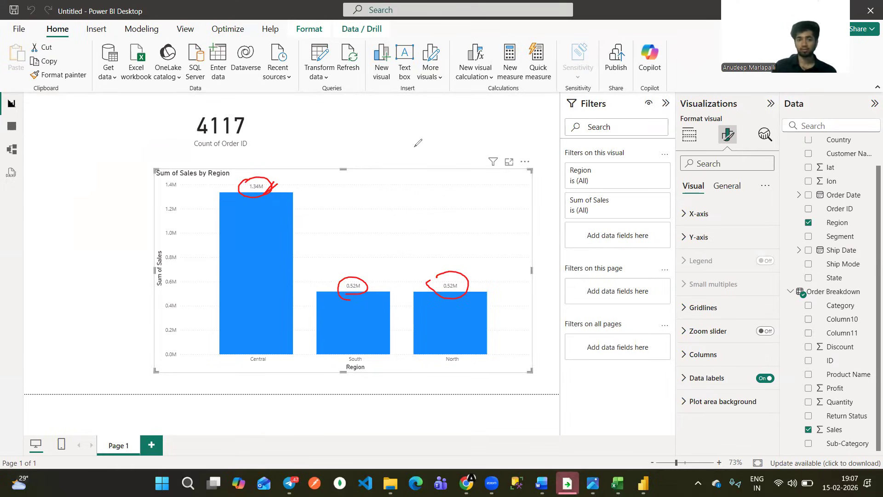
{"action": "key", "text": "Escape"}
Shrink the Sum of Sales by Region chart from its upper-left corner and deselect it.
{"action": "left_click_drag", "start_coordinate": [157, 171], "coordinate": [180, 195]}
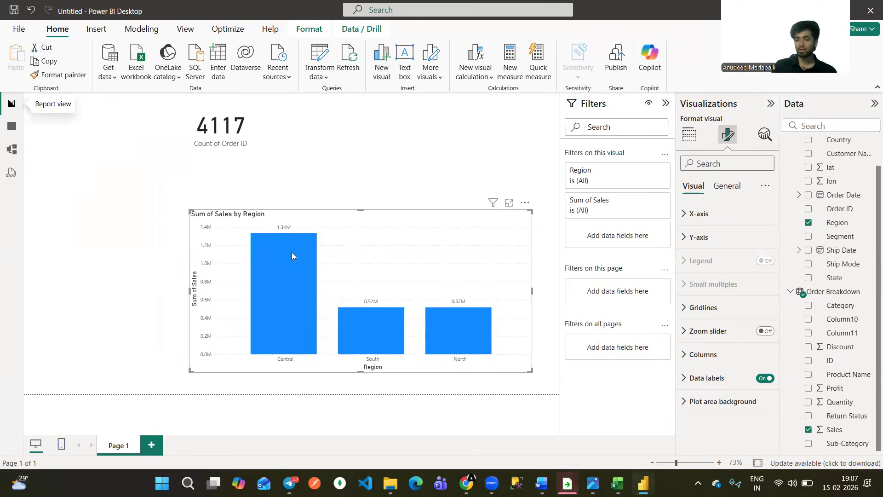
{"action": "left_click", "coordinate": [322, 95]}
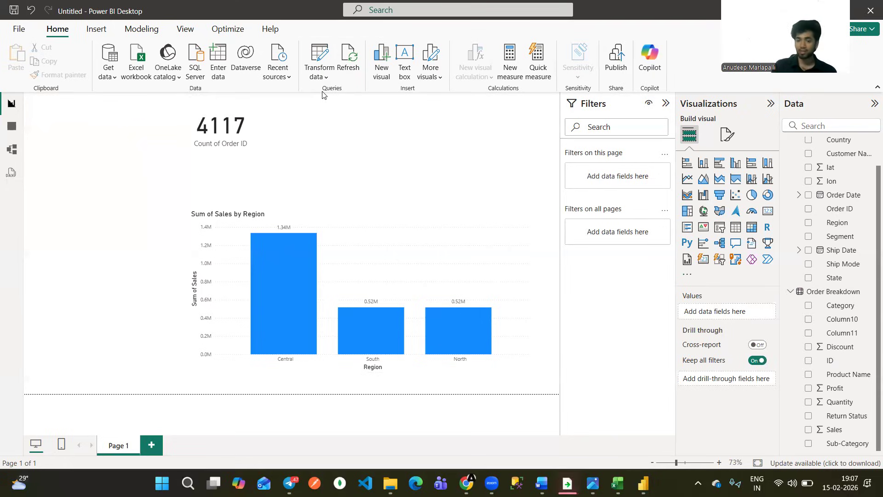
Move the Order Breakdown table farther away from List of Orders in the model view.
{"action": "left_click", "coordinate": [11, 149]}
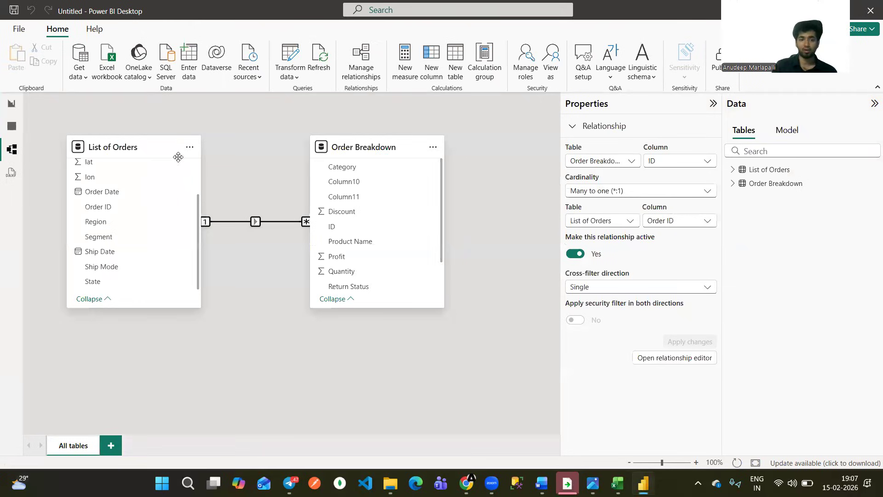
{"action": "left_click_drag", "start_coordinate": [357, 141], "coordinate": [429, 142]}
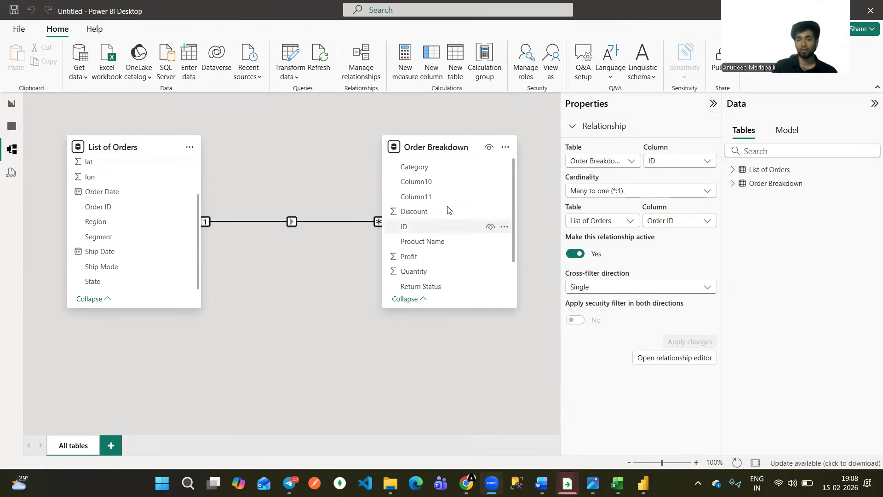
{"action": "left_click_drag", "start_coordinate": [514, 200], "coordinate": [509, 175]}
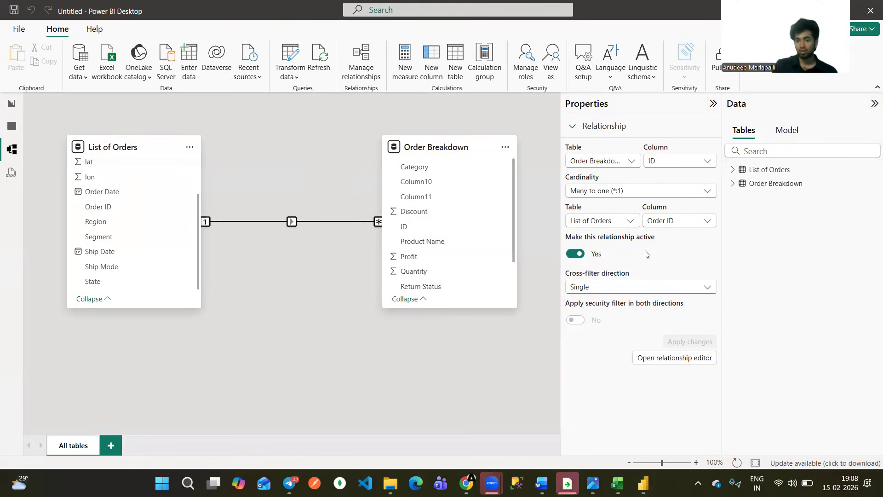
Narrow the Sum of Sales by Region chart on the report page and move it up against the Count of Order ID card.
{"action": "left_click", "coordinate": [11, 104]}
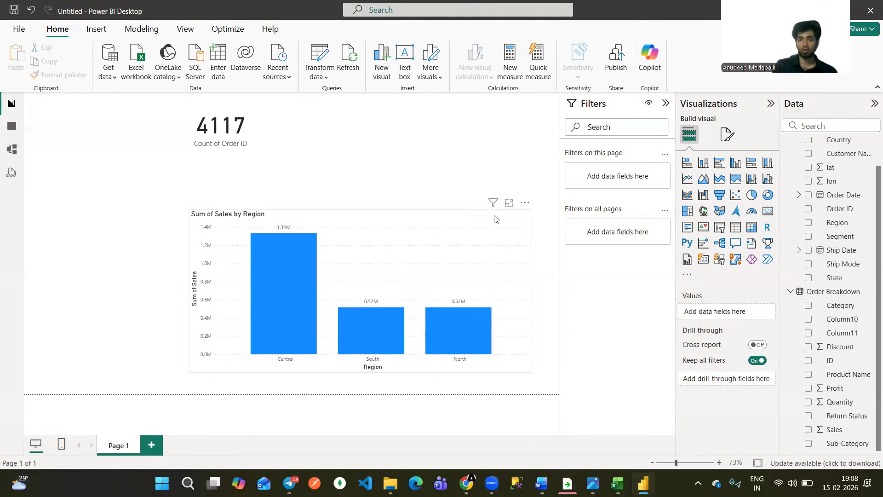
{"action": "left_click", "coordinate": [517, 218]}
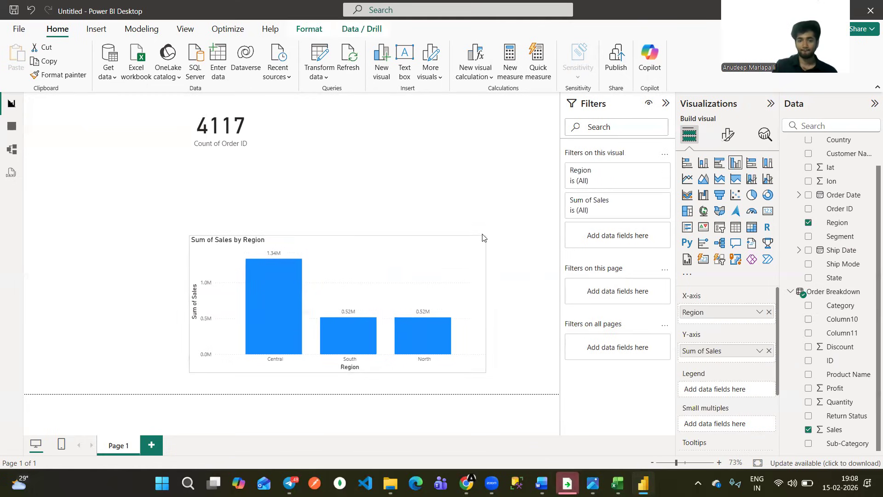
{"action": "left_click_drag", "start_coordinate": [409, 205], "coordinate": [432, 143]}
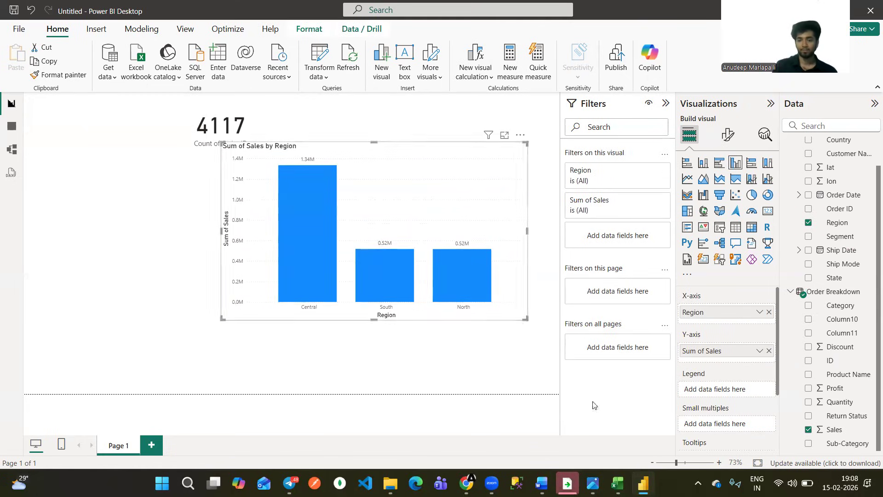
{"action": "left_click", "coordinate": [592, 483]}
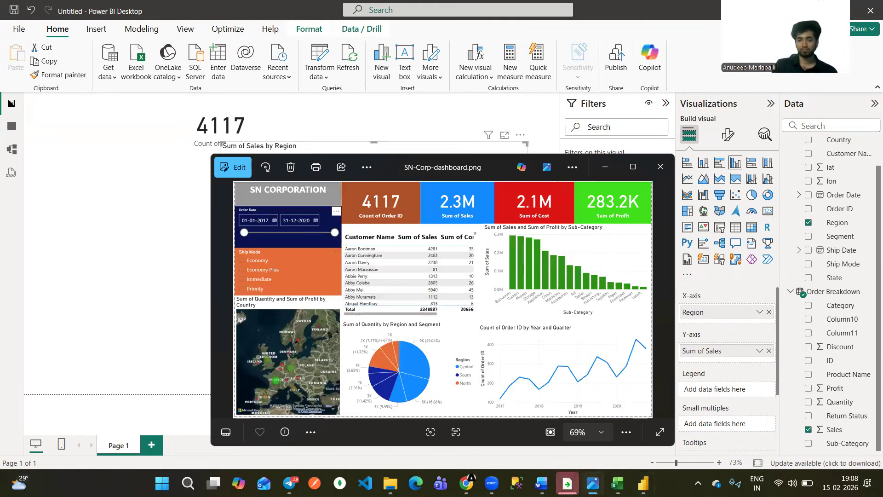
{"action": "left_click", "coordinate": [592, 483]}
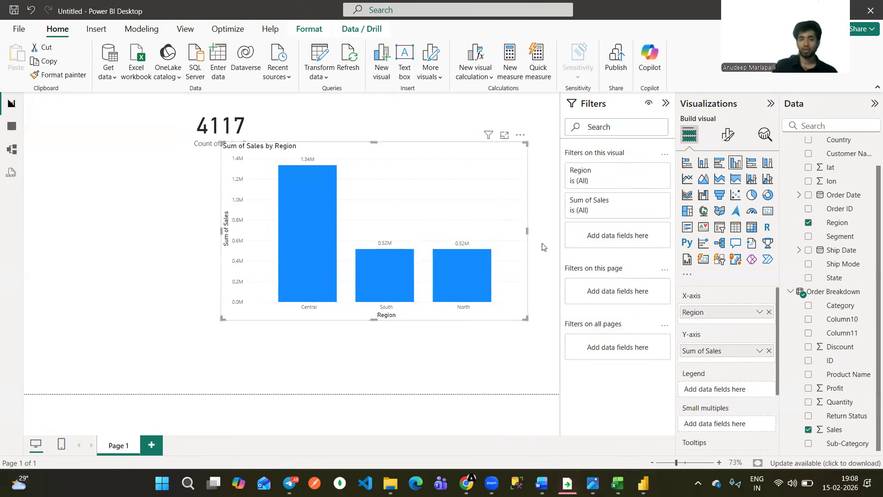
{"action": "key", "text": "Up"}
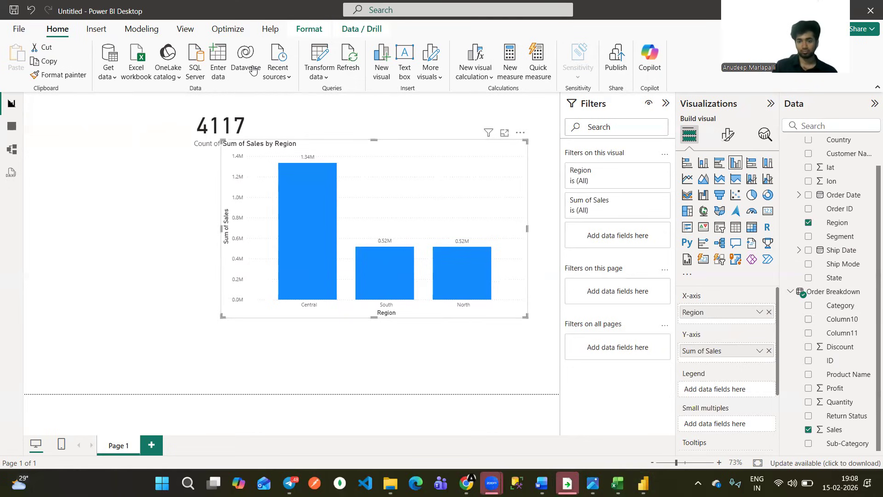
{"action": "left_click", "coordinate": [224, 275]}
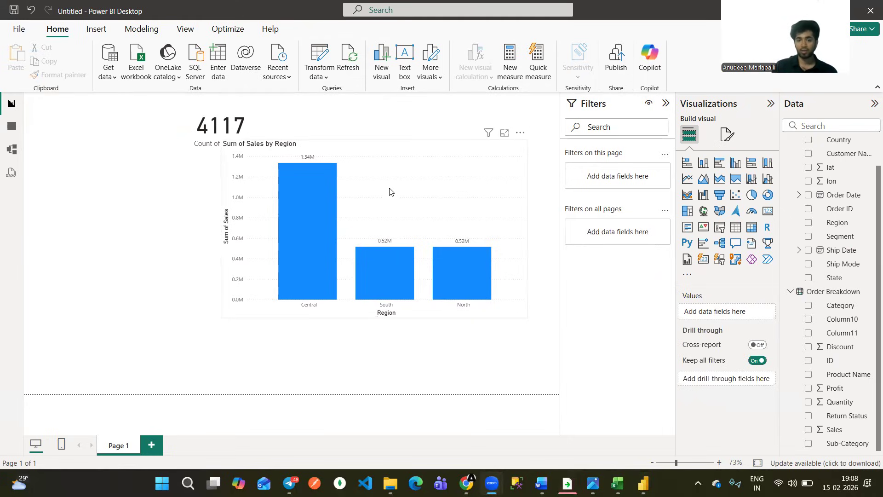
Cross-filter the Count of Order ID card by the South and North columns in turn, and clear the selection.
{"action": "left_click", "coordinate": [387, 269]}
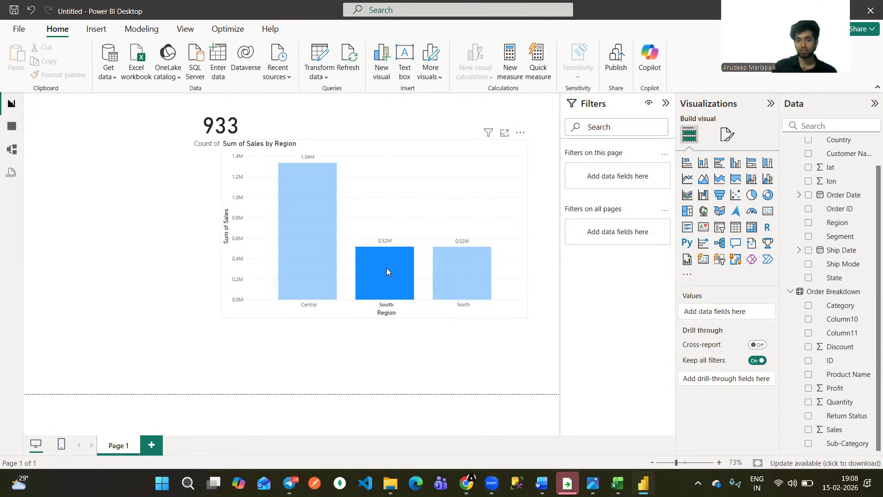
{"action": "left_click", "coordinate": [385, 266]}
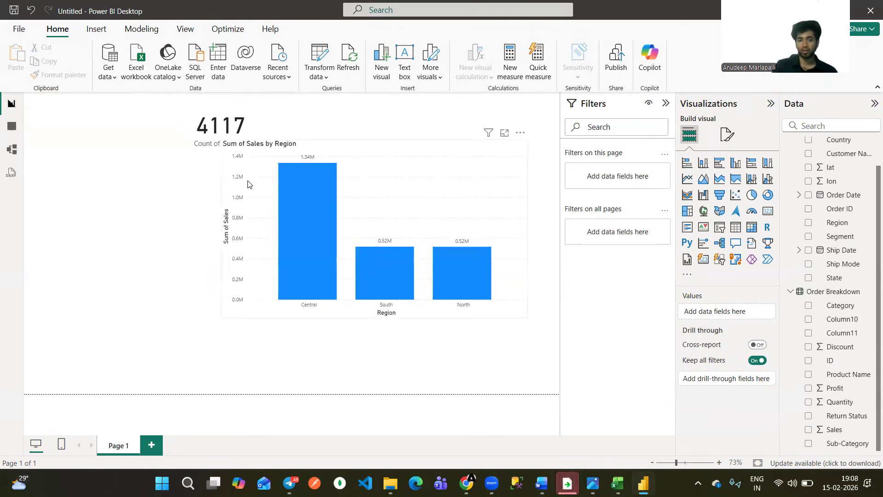
{"action": "left_click", "coordinate": [387, 274]}
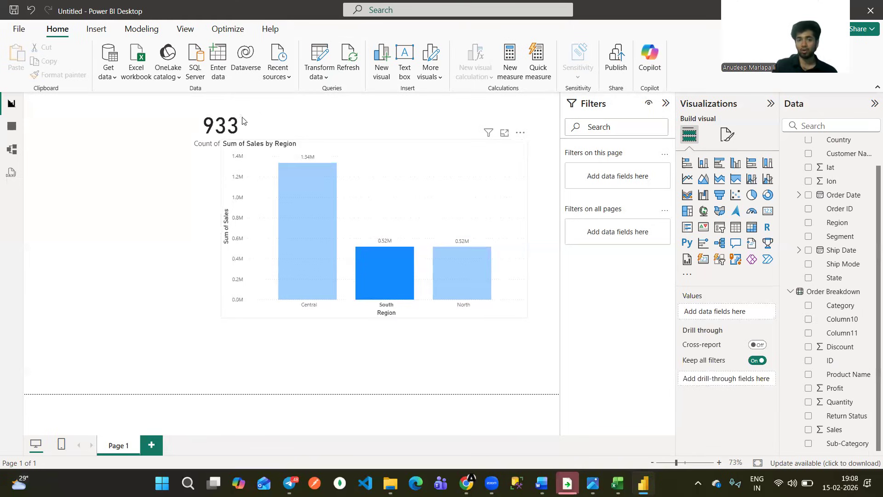
{"action": "left_click", "coordinate": [473, 279]}
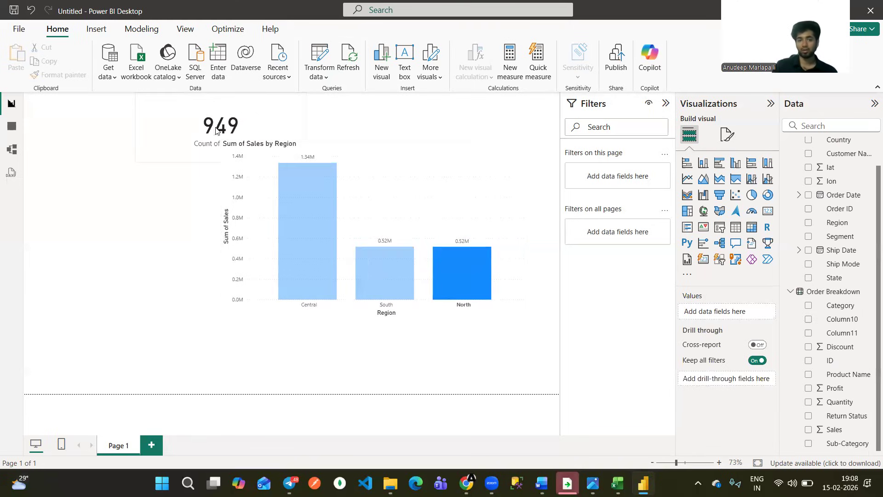
{"action": "left_click", "coordinate": [449, 269]}
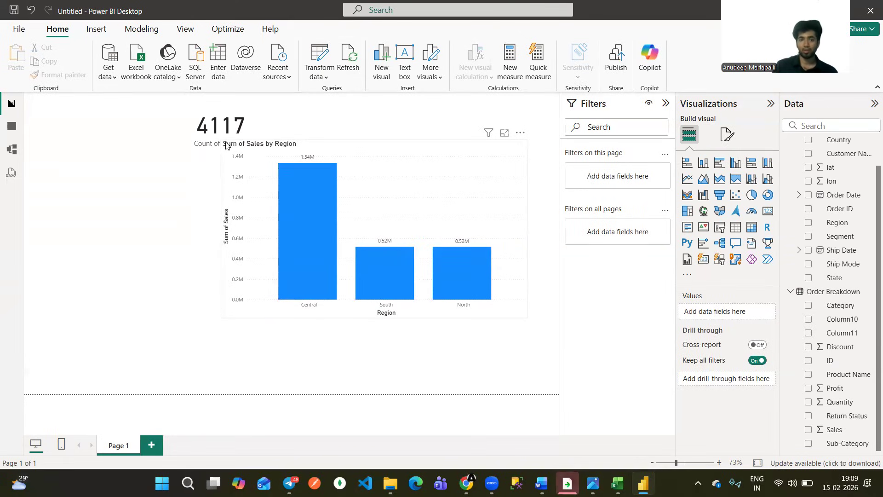
Shrink the Sum of Sales by Region chart and move it right, clear of the Count of Order ID card.
{"action": "left_click_drag", "start_coordinate": [219, 141], "coordinate": [253, 175]}
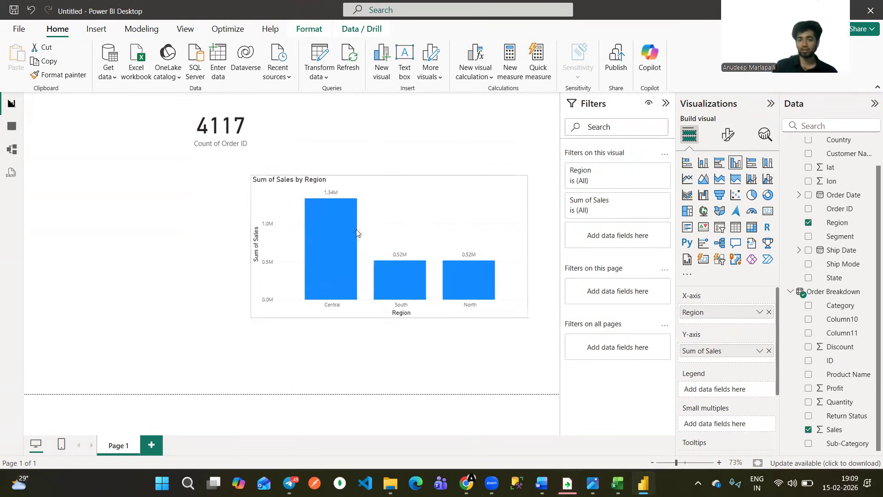
{"action": "left_click", "coordinate": [593, 483]}
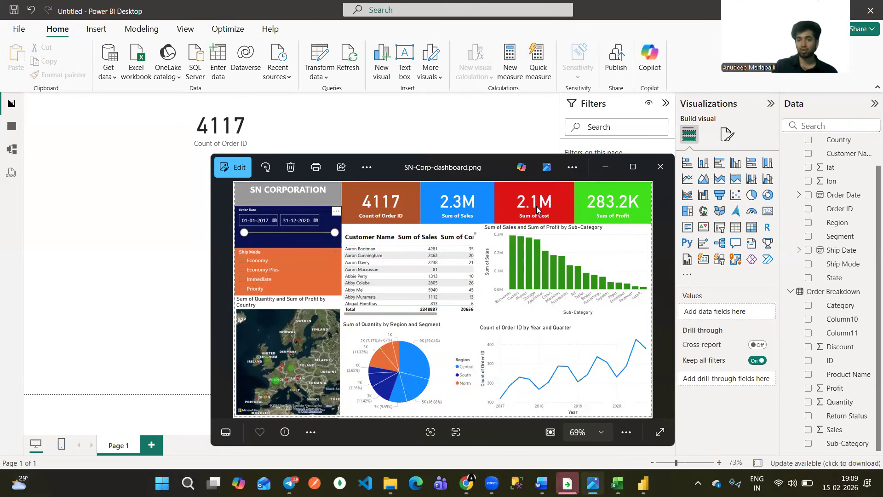
{"action": "key", "text": "alt+Tab"}
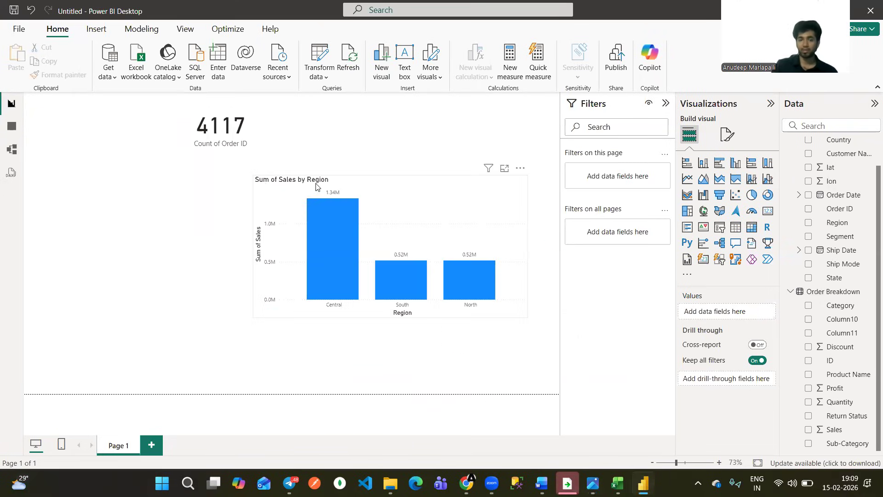
{"action": "left_click_drag", "start_coordinate": [295, 188], "coordinate": [600, 179]}
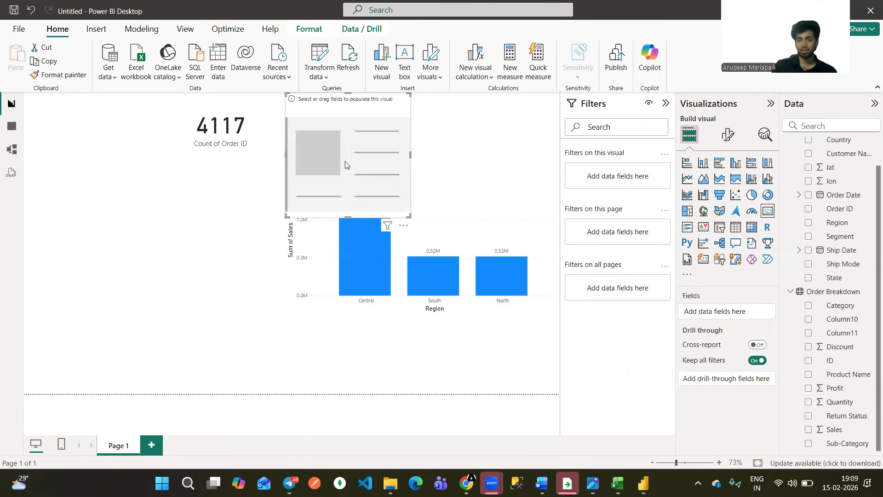
Add a card showing Sum of Profit beside the Count of Order ID card, and resize it to fit above the chart.
{"action": "left_click", "coordinate": [285, 216]}
{"action": "left_click_drag", "start_coordinate": [288, 197], "coordinate": [278, 153]}
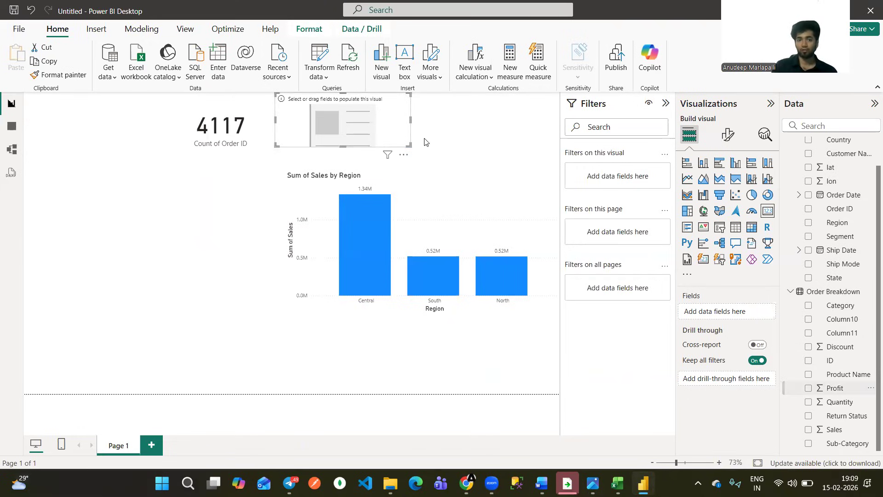
{"action": "left_click_drag", "start_coordinate": [410, 147], "coordinate": [392, 153]}
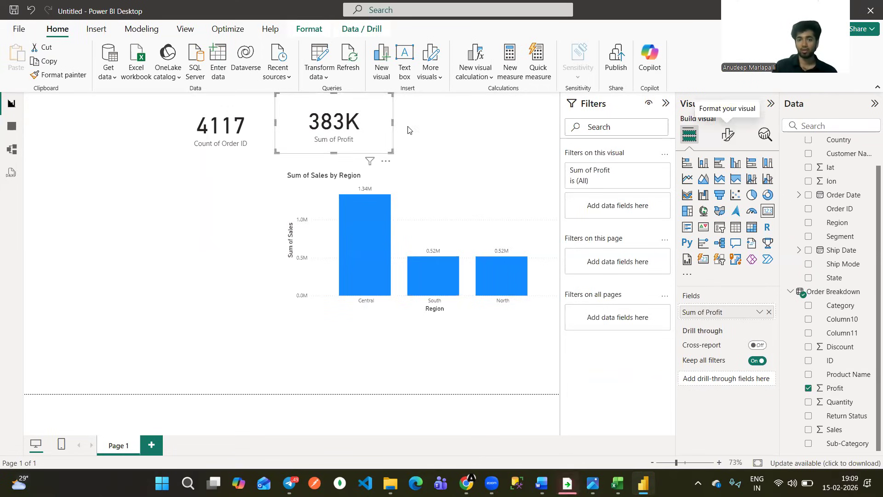
{"action": "left_click", "coordinate": [349, 110]}
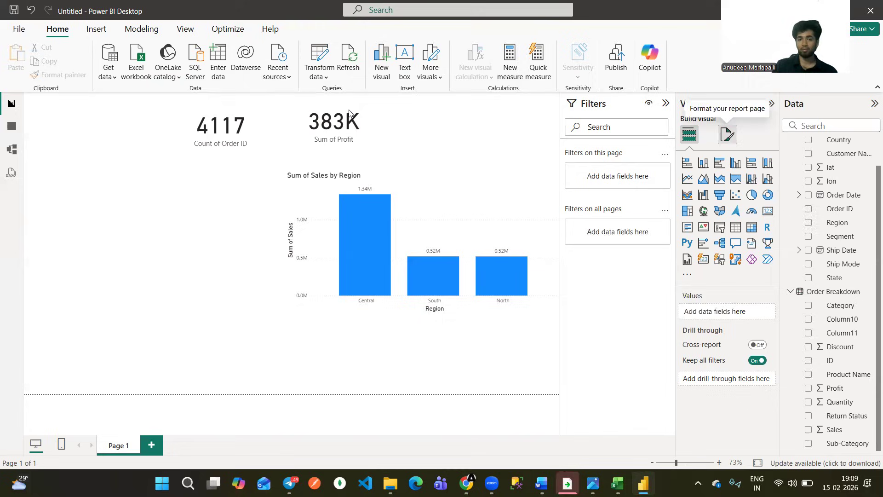
Set the Sum of Profit card's callout value to 2 decimal places.
{"action": "left_click", "coordinate": [345, 124]}
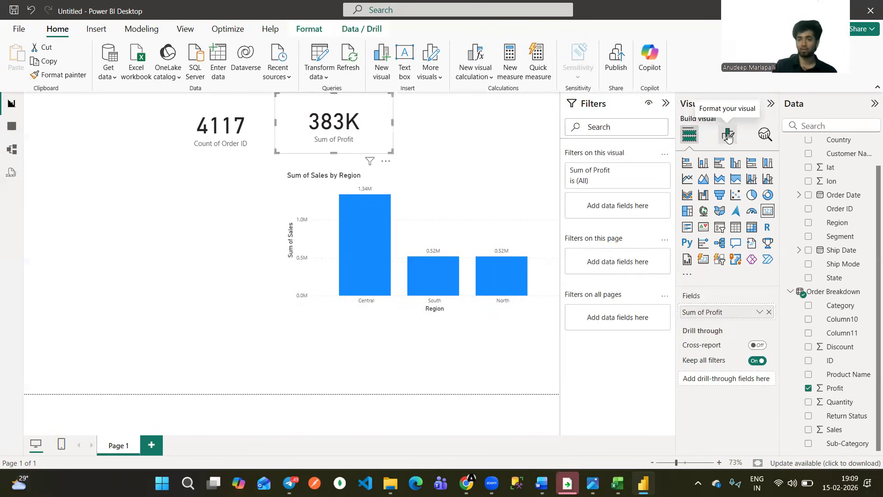
{"action": "left_click", "coordinate": [726, 134]}
{"action": "left_click", "coordinate": [706, 224]}
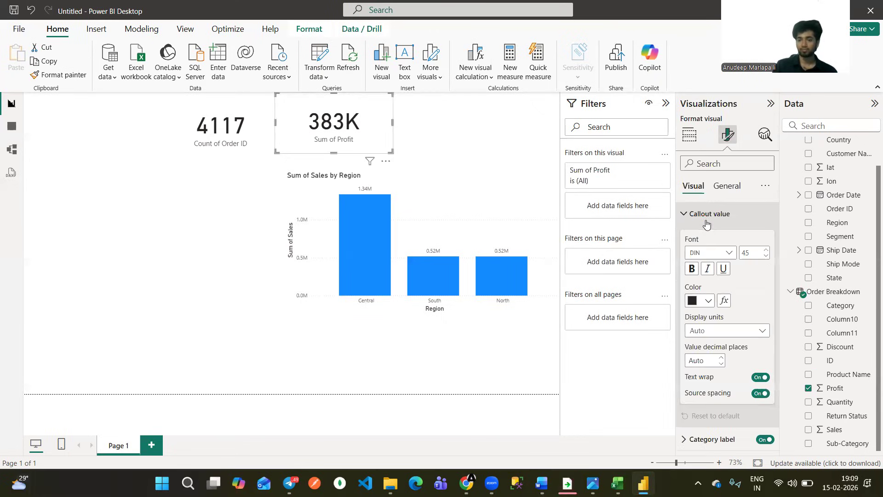
{"action": "left_click", "coordinate": [714, 360]}
{"action": "type", "text": "2"}
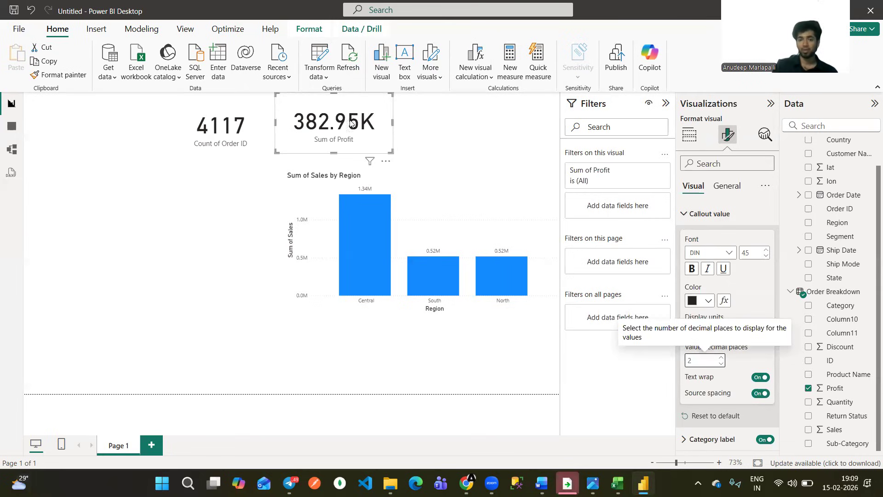
Consult the SN-Corp-dashboard.png reference image, and add a card showing Sum of Sales beside the Sum of Profit card, above the chart.
{"action": "left_click", "coordinate": [437, 211]}
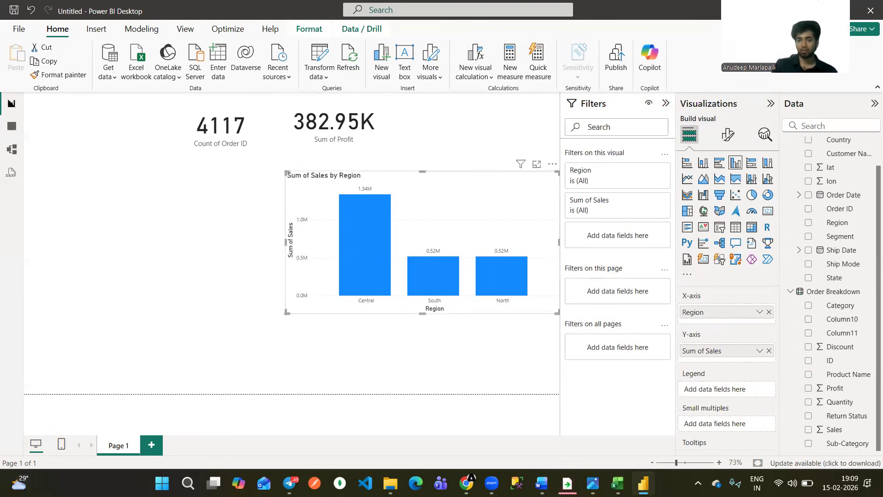
{"action": "key", "text": "Delete"}
{"action": "left_click", "coordinate": [592, 483]}
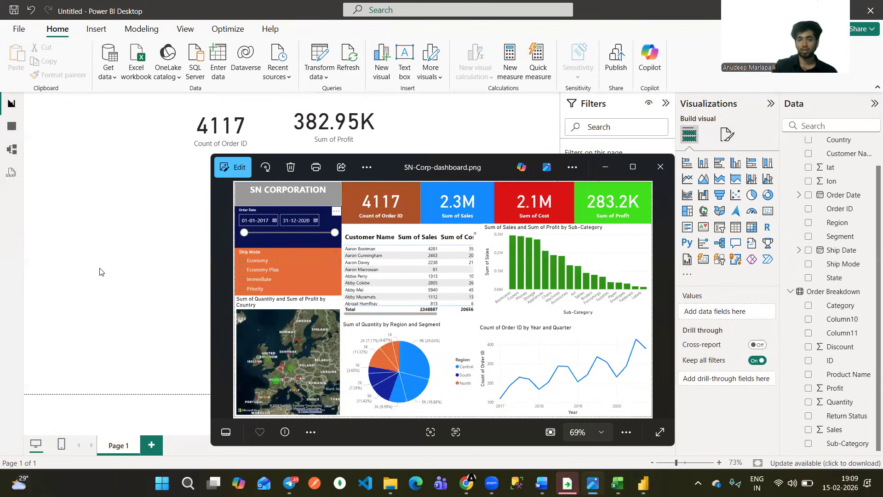
{"action": "left_click", "coordinate": [740, 207]}
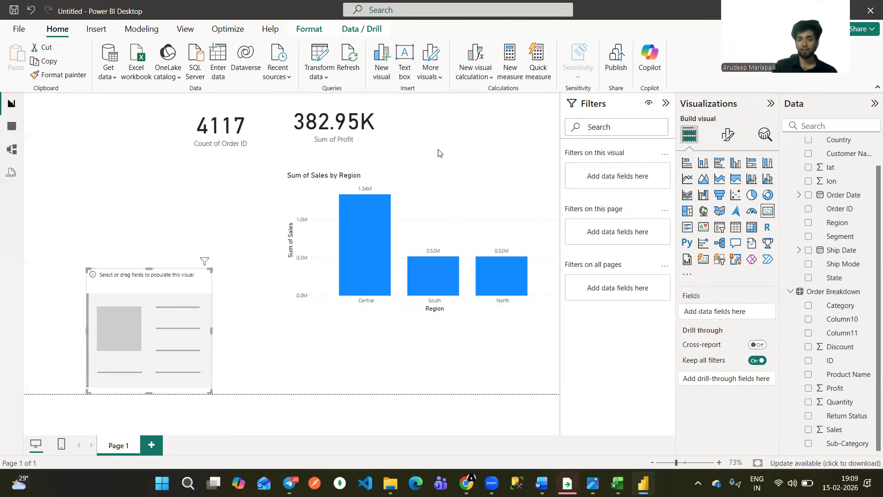
{"action": "left_click_drag", "start_coordinate": [149, 329], "coordinate": [440, 154]}
{"action": "left_click_drag", "start_coordinate": [378, 215], "coordinate": [390, 154]}
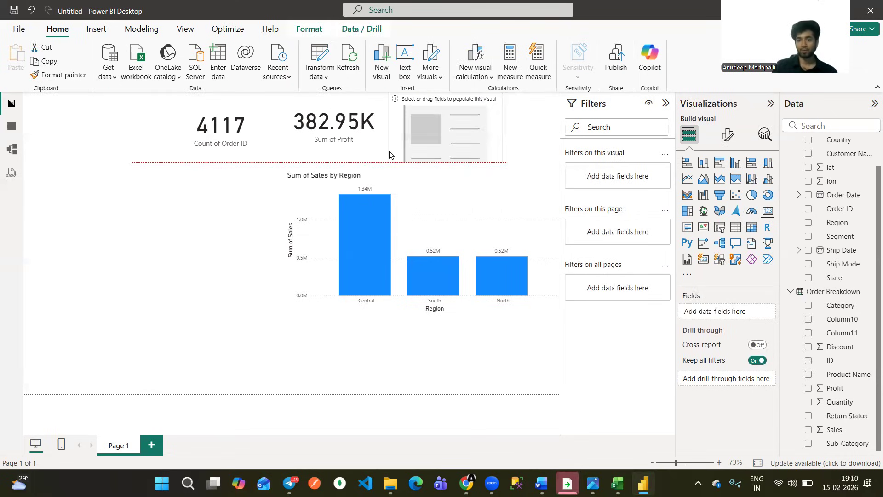
{"action": "left_click_drag", "start_coordinate": [838, 432], "coordinate": [720, 310]}
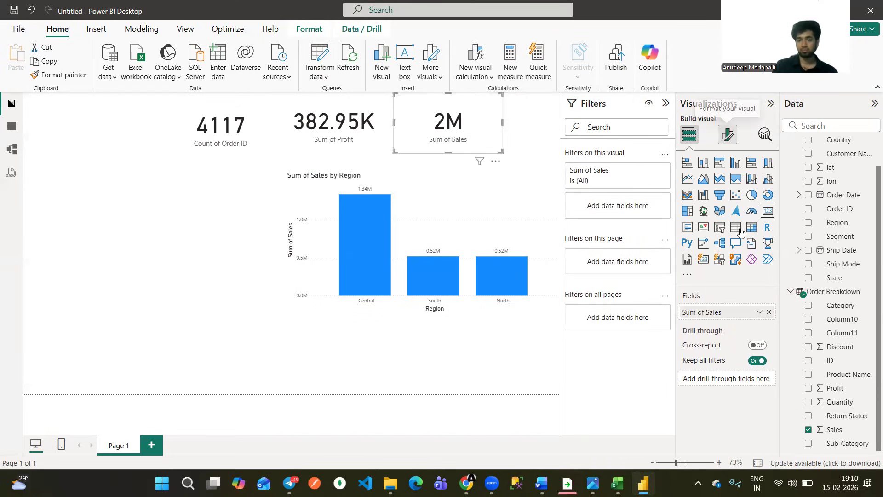
Set the Sum of Sales card's callout value to 2 decimal places, and narrow the card slightly.
{"action": "left_click", "coordinate": [728, 135]}
{"action": "left_click", "coordinate": [685, 215]}
{"action": "left_click", "coordinate": [700, 361]}
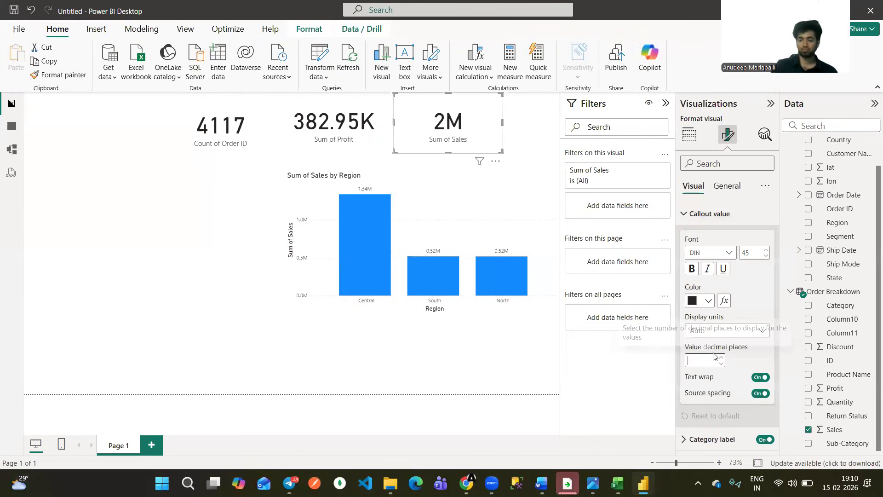
{"action": "type", "text": "2"}
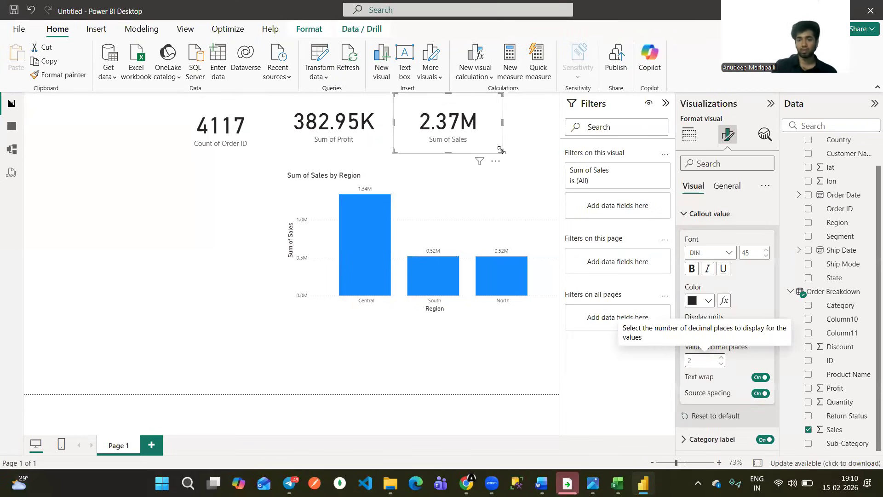
{"action": "left_click_drag", "start_coordinate": [502, 152], "coordinate": [487, 161]}
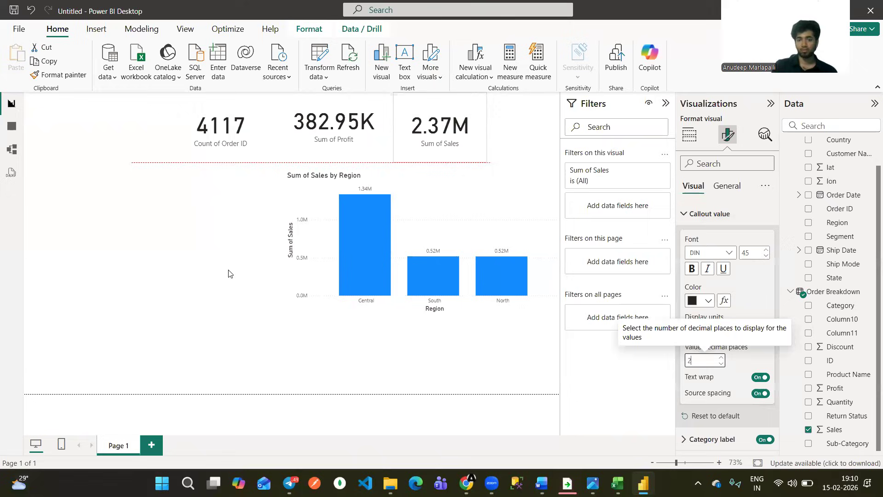
{"action": "key", "text": "Escape"}
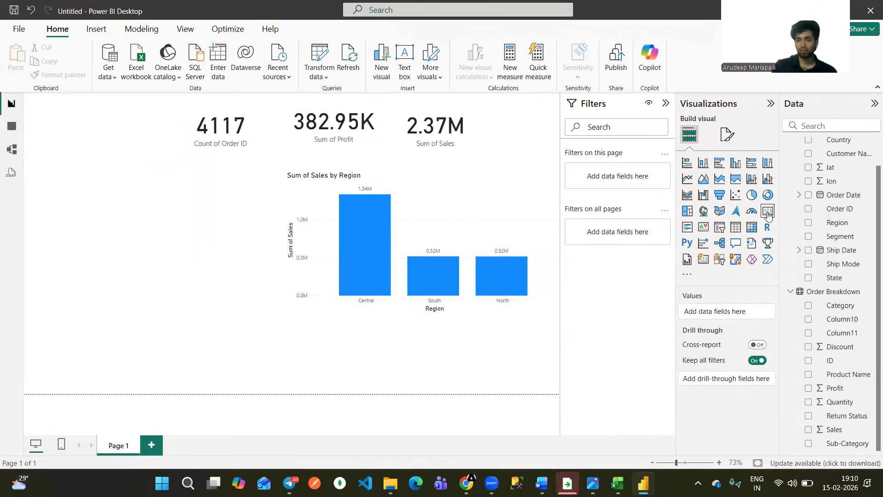
{"action": "left_click_drag", "start_coordinate": [153, 283], "coordinate": [532, 134]}
{"action": "left_click_drag", "start_coordinate": [437, 219], "coordinate": [469, 162]}
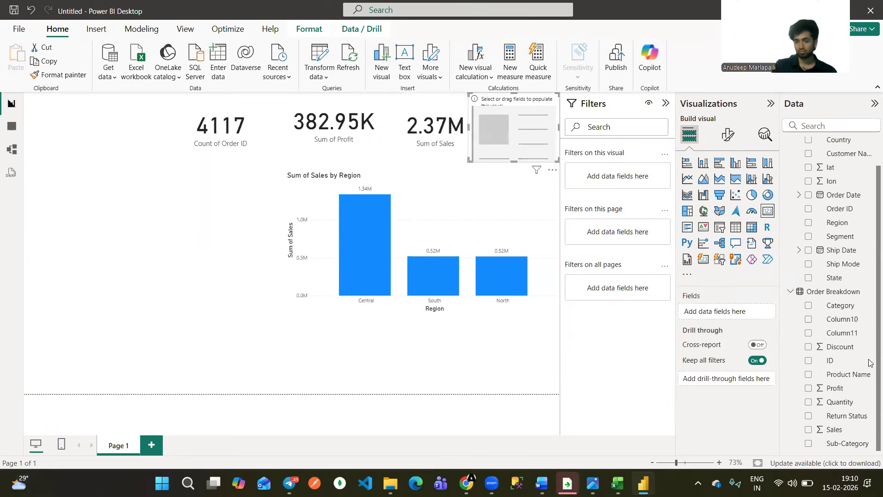
{"action": "scroll", "coordinate": [870, 305], "scroll_direction": "up", "scroll_amount": 2}
{"action": "scroll", "coordinate": [871, 421], "scroll_direction": "down", "scroll_amount": 2}
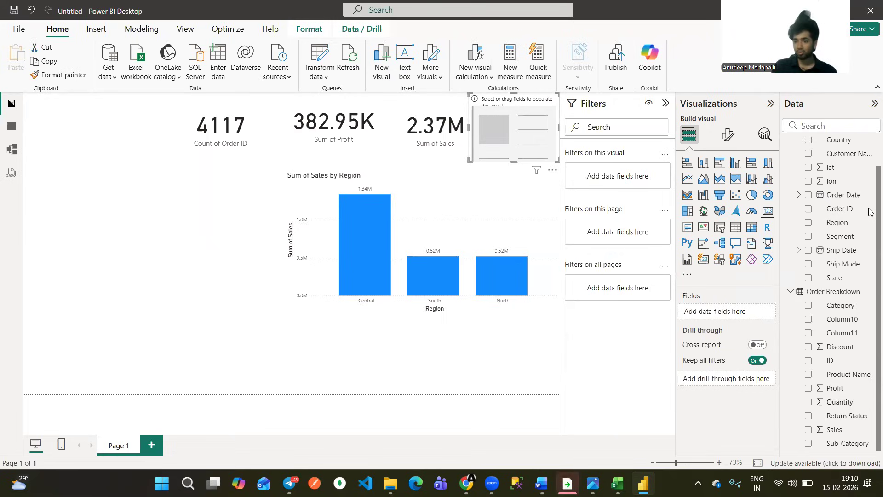
{"action": "scroll", "coordinate": [870, 202], "scroll_direction": "up", "scroll_amount": 1}
{"action": "scroll", "coordinate": [869, 175], "scroll_direction": "up", "scroll_amount": 2}
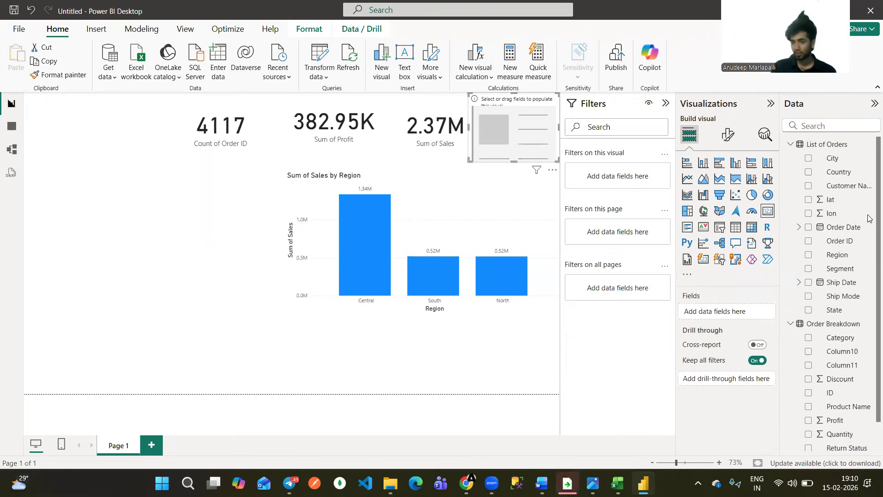
{"action": "scroll", "coordinate": [849, 414], "scroll_direction": "down", "scroll_amount": 3}
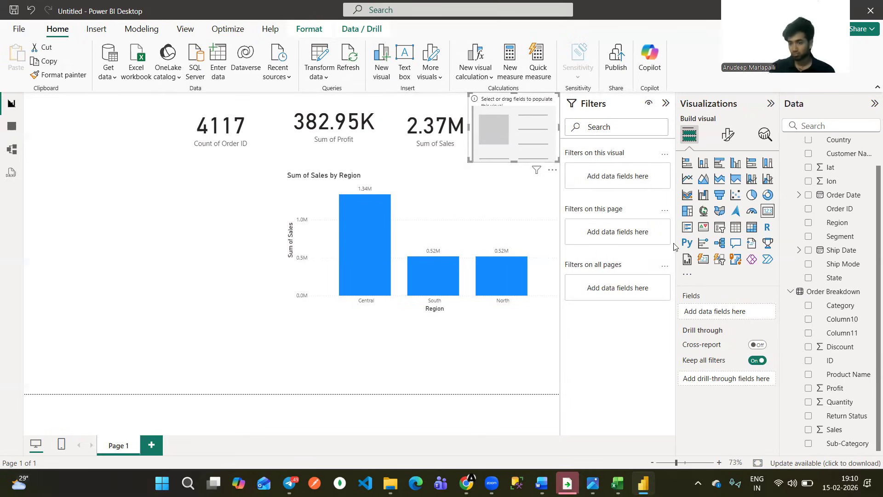
{"action": "key", "text": "Delete"}
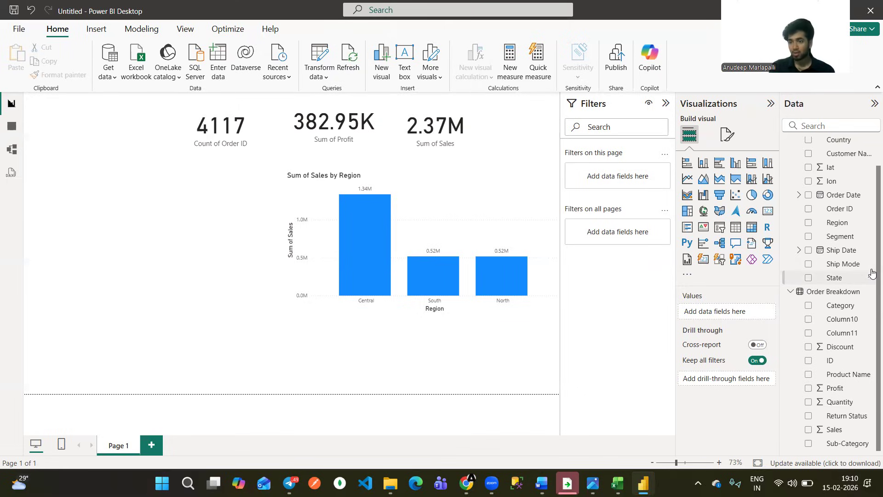
{"action": "scroll", "coordinate": [872, 219], "scroll_direction": "up", "scroll_amount": 2}
{"action": "scroll", "coordinate": [807, 271], "scroll_direction": "down", "scroll_amount": 1}
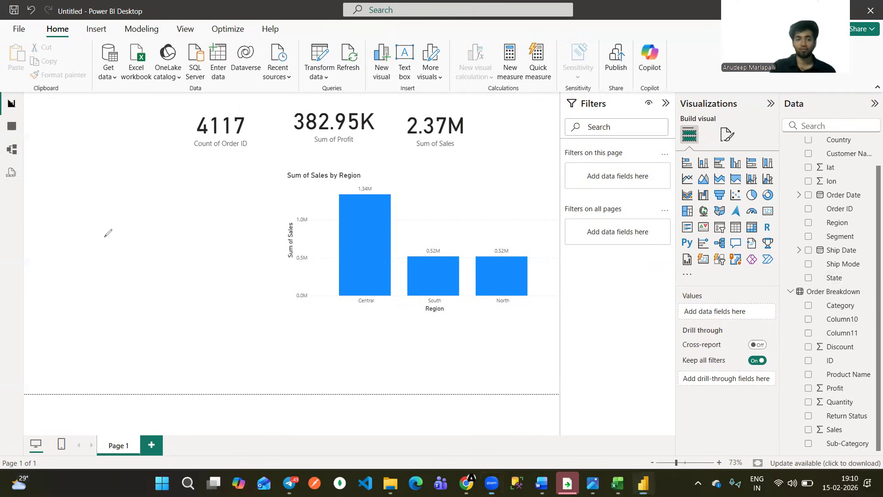
{"action": "mouse_move", "coordinate": [43, 214]}
{"action": "left_mouse_down"}
{"action": "mouse_move", "coordinate": [48, 231]}
{"action": "mouse_move", "coordinate": [83, 226]}
{"action": "left_mouse_up"}
{"action": "left_click_drag", "start_coordinate": [89, 221], "coordinate": [122, 222]}
{"action": "mouse_move", "coordinate": [120, 206]}
{"action": "left_mouse_down"}
{"action": "mouse_move", "coordinate": [125, 217]}
{"action": "mouse_move", "coordinate": [189, 208]}
{"action": "left_mouse_up"}
{"action": "left_click_drag", "start_coordinate": [184, 203], "coordinate": [185, 215]}
{"action": "left_click_drag", "start_coordinate": [207, 199], "coordinate": [230, 191]}
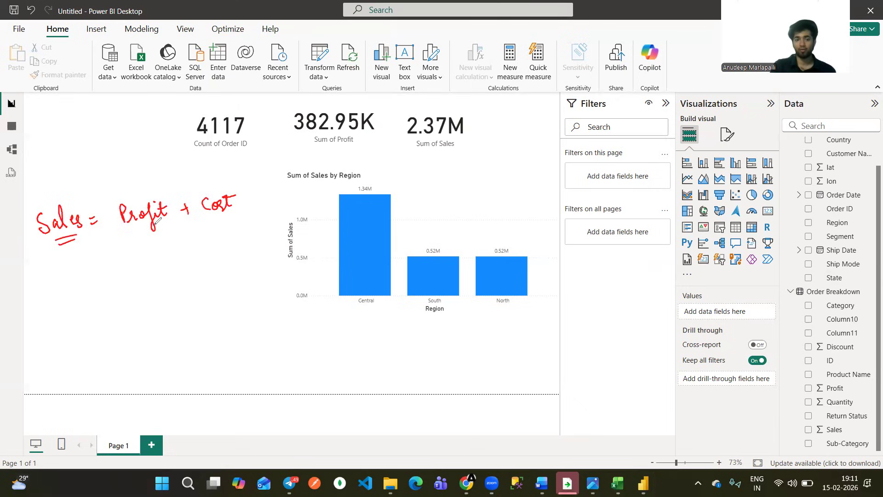
{"action": "mouse_move", "coordinate": [73, 273]}
{"action": "left_mouse_down"}
{"action": "mouse_move", "coordinate": [70, 288]}
{"action": "mouse_move", "coordinate": [130, 274]}
{"action": "left_mouse_up"}
{"action": "left_click_drag", "start_coordinate": [125, 282], "coordinate": [133, 280]}
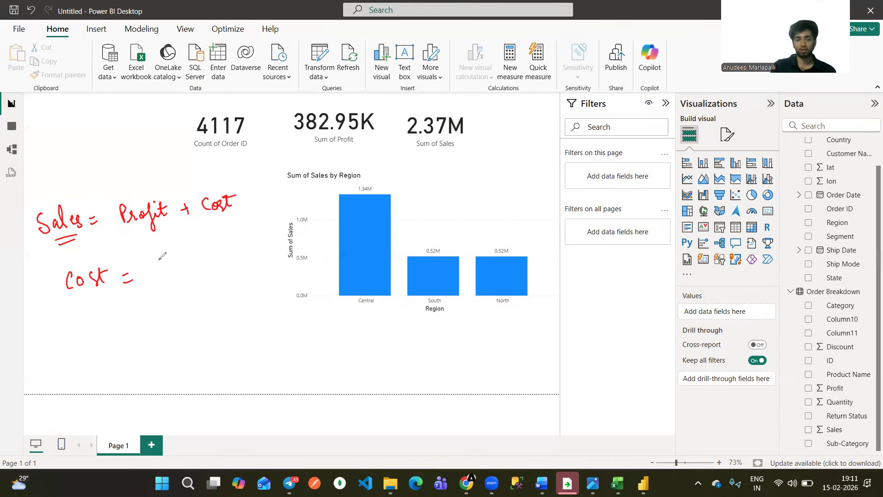
{"action": "left_click_drag", "start_coordinate": [158, 261], "coordinate": [152, 279]}
{"action": "left_click_drag", "start_coordinate": [169, 272], "coordinate": [179, 278]}
{"action": "left_click_drag", "start_coordinate": [182, 273], "coordinate": [186, 277]}
{"action": "left_click_drag", "start_coordinate": [192, 266], "coordinate": [188, 278]}
{"action": "left_click_drag", "start_coordinate": [205, 267], "coordinate": [242, 268]}
{"action": "mouse_move", "coordinate": [251, 253]}
{"action": "left_mouse_down"}
{"action": "mouse_move", "coordinate": [248, 279]}
{"action": "mouse_move", "coordinate": [254, 274]}
{"action": "left_mouse_up"}
{"action": "left_click_drag", "start_coordinate": [257, 252], "coordinate": [257, 276]}
{"action": "left_click_drag", "start_coordinate": [251, 259], "coordinate": [262, 256]}
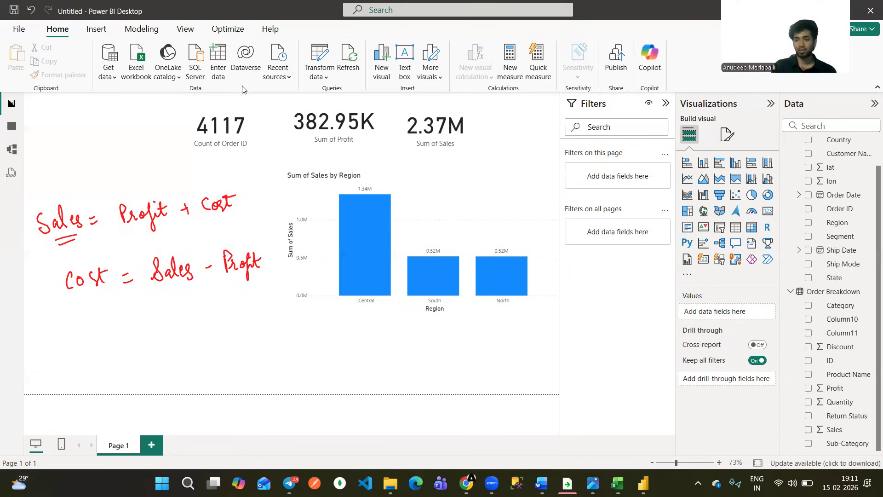
Show the data of the Order Breakdown table in Table view.
{"action": "left_click", "coordinate": [11, 107]}
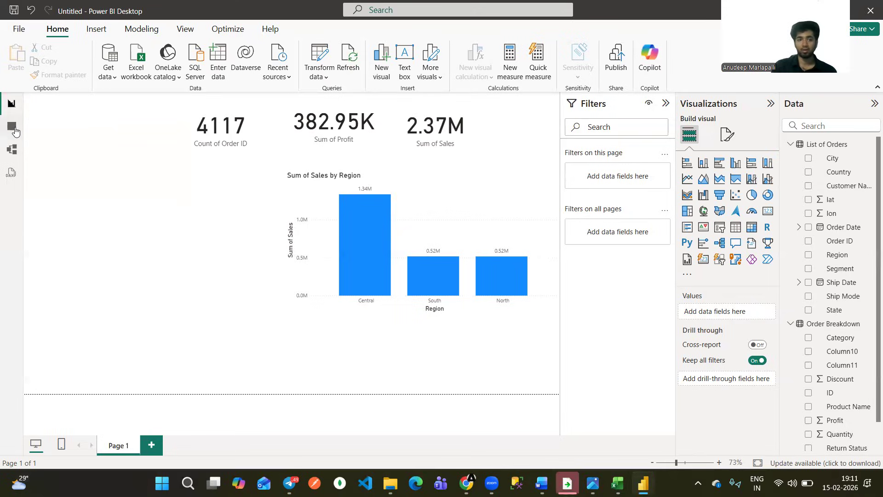
{"action": "left_click", "coordinate": [14, 131]}
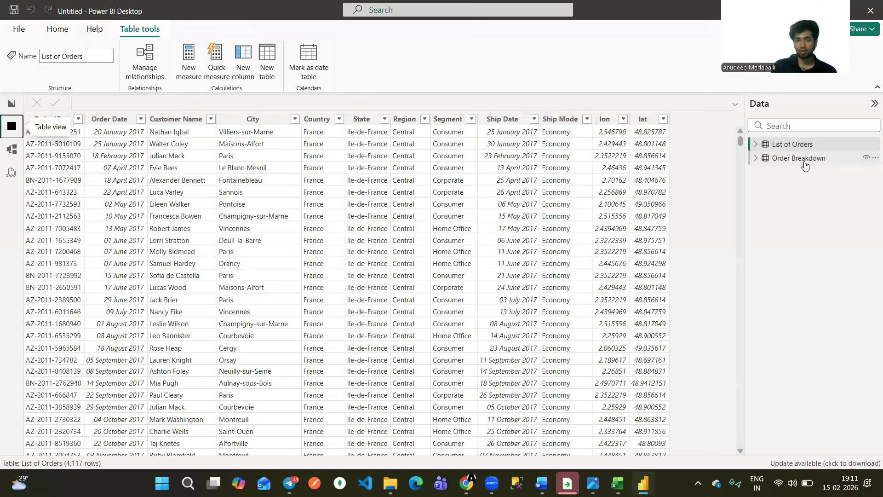
{"action": "left_click", "coordinate": [798, 157]}
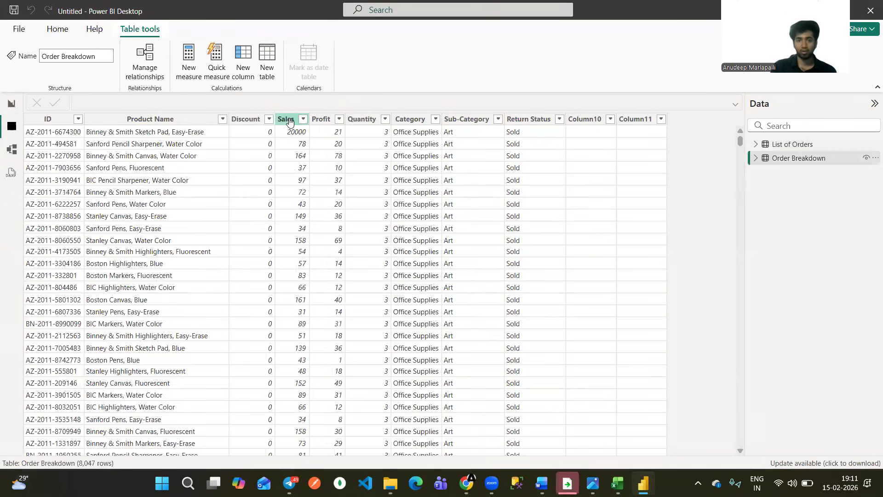
{"action": "left_click", "coordinate": [323, 121]}
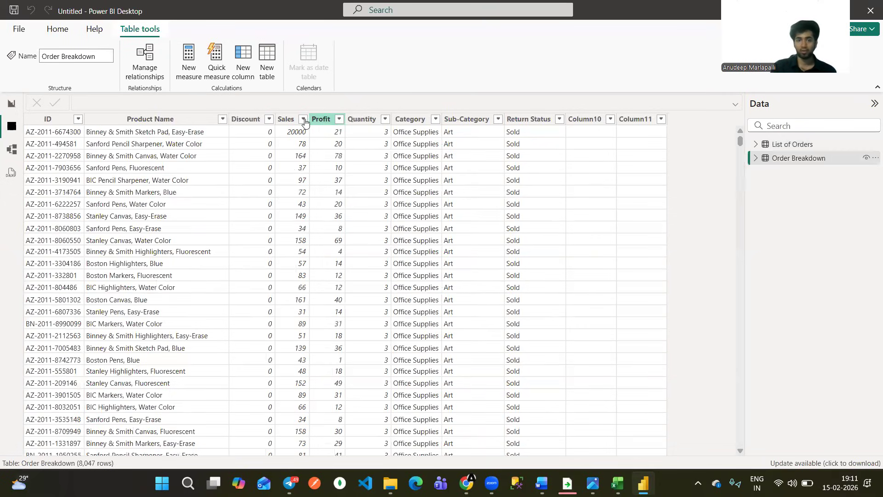
Add a calculated column to Order Breakdown with the formula Cost = 'Order Breakdown'[Sales] - 'Order Breakdown'[Profit].
{"action": "left_click", "coordinate": [242, 72]}
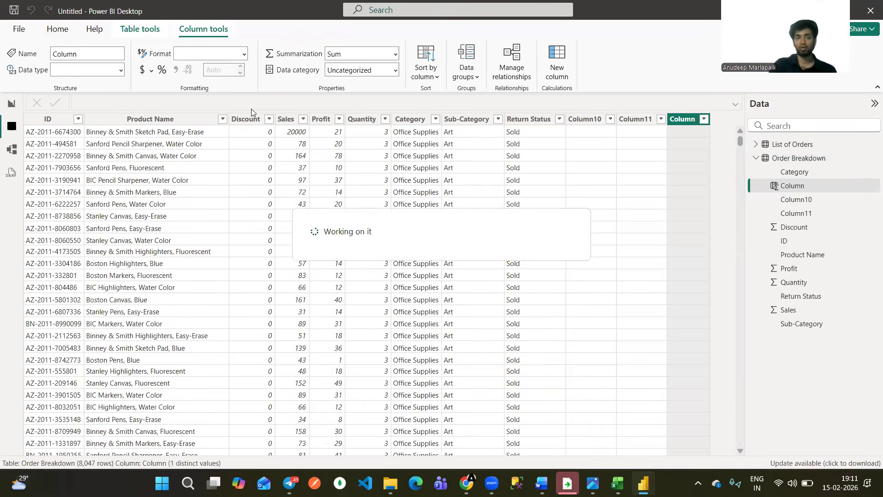
{"action": "left_click", "coordinate": [98, 102]}
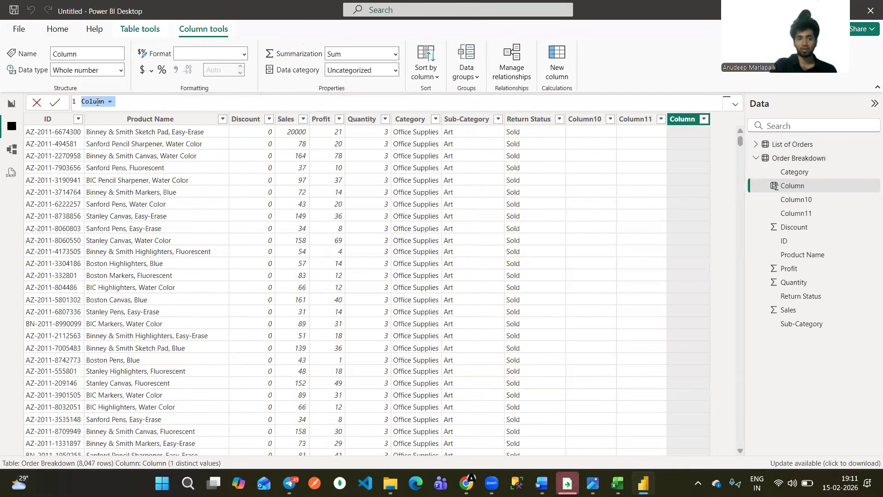
{"action": "type", "text": "Cost = "}
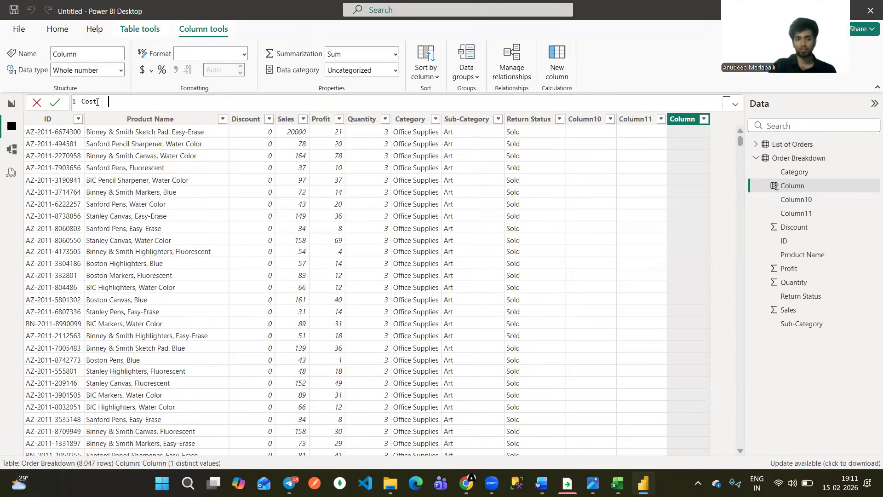
{"action": "type", "text": "order"}
{"action": "key", "text": "Down"}
{"action": "key", "text": "Down"}
{"action": "key", "text": "Down"}
{"action": "key", "text": "Down"}
{"action": "key", "text": "Down"}
{"action": "key", "text": "Down"}
{"action": "key", "text": "Down"}
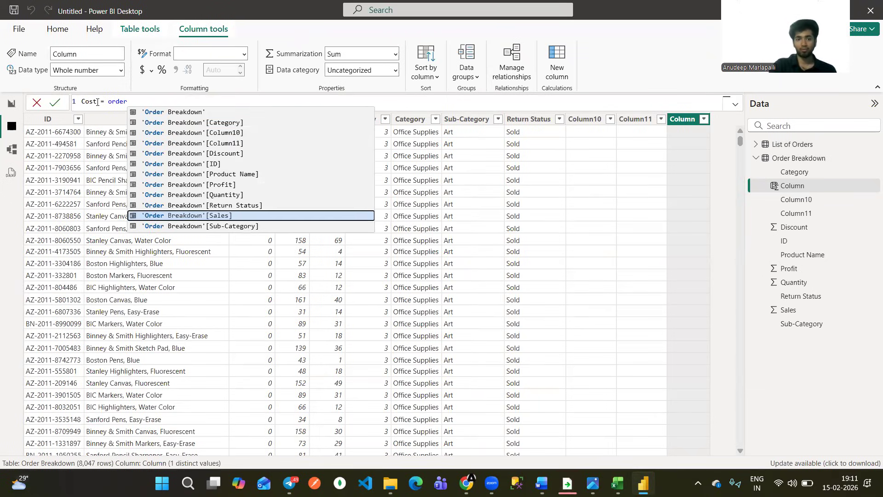
{"action": "key", "text": "Tab"}
{"action": "type", "text": "- "}
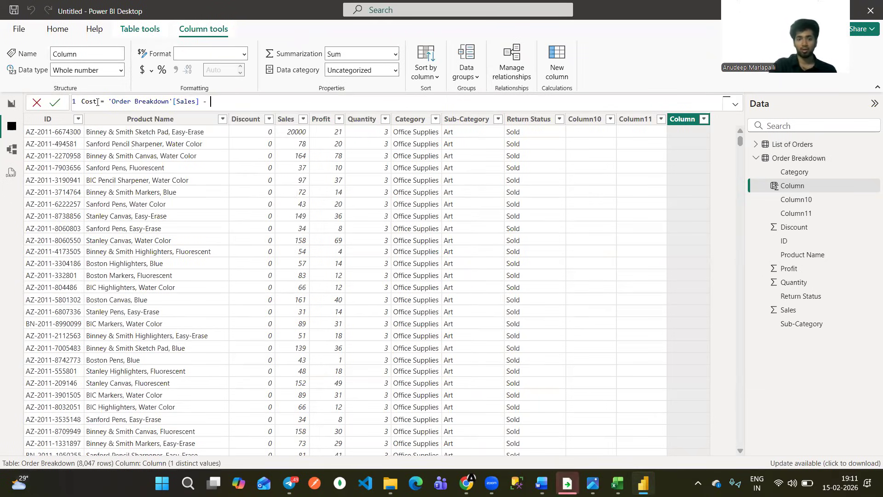
{"action": "type", "text": "order"}
{"action": "key", "text": "Down"}
{"action": "key", "text": "Down"}
{"action": "key", "text": "Down"}
{"action": "key", "text": "Down"}
{"action": "key", "text": "Down"}
{"action": "key", "text": "Down"}
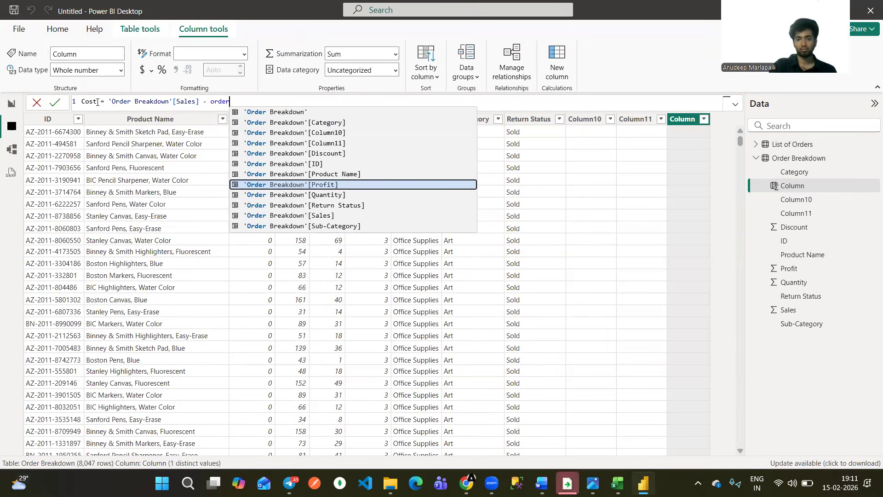
{"action": "key", "text": "Tab"}
{"action": "key", "text": "Return"}
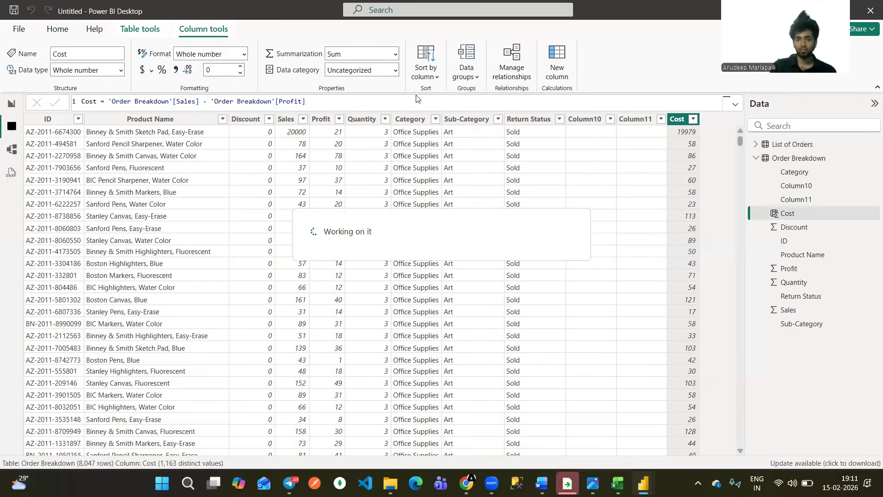
{"action": "mouse_move", "coordinate": [304, 136]}
{"action": "left_mouse_down"}
{"action": "mouse_move", "coordinate": [284, 139]}
{"action": "mouse_move", "coordinate": [343, 137]}
{"action": "left_mouse_up"}
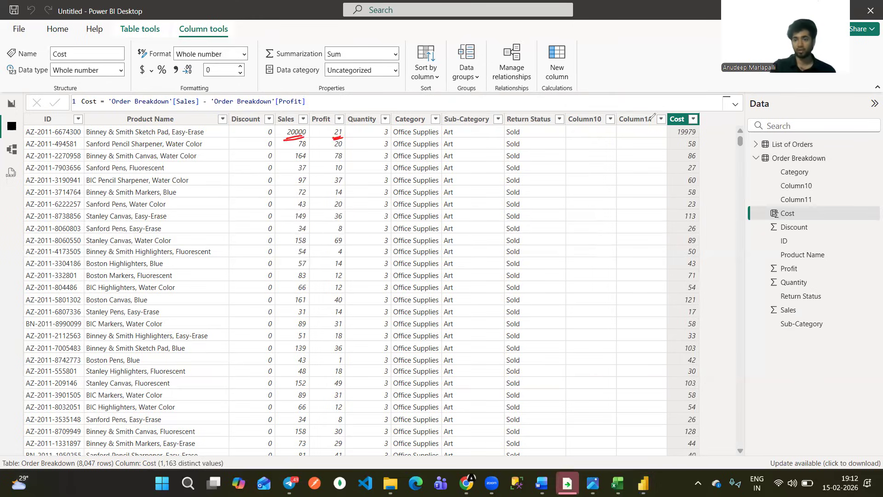
{"action": "left_click_drag", "start_coordinate": [690, 134], "coordinate": [669, 127]}
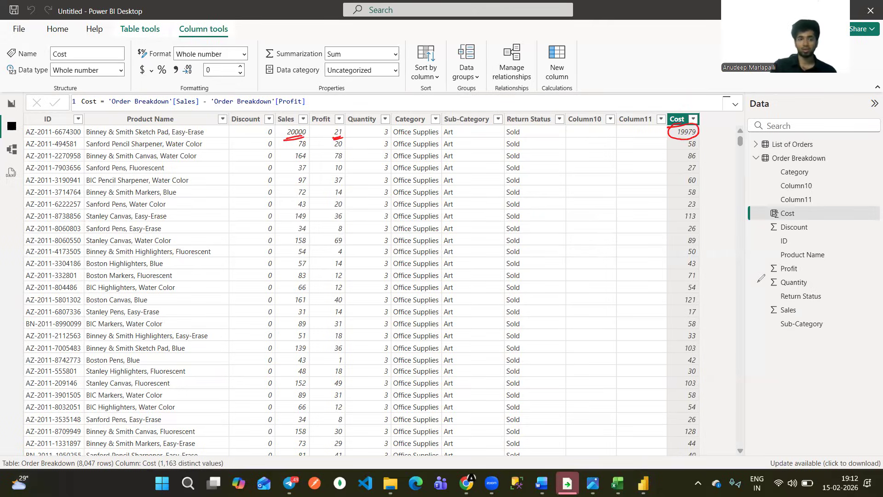
Return to the report page and add a card showing Sum of Cost beside the Sum of Sales card, above the chart.
{"action": "left_click", "coordinate": [11, 103]}
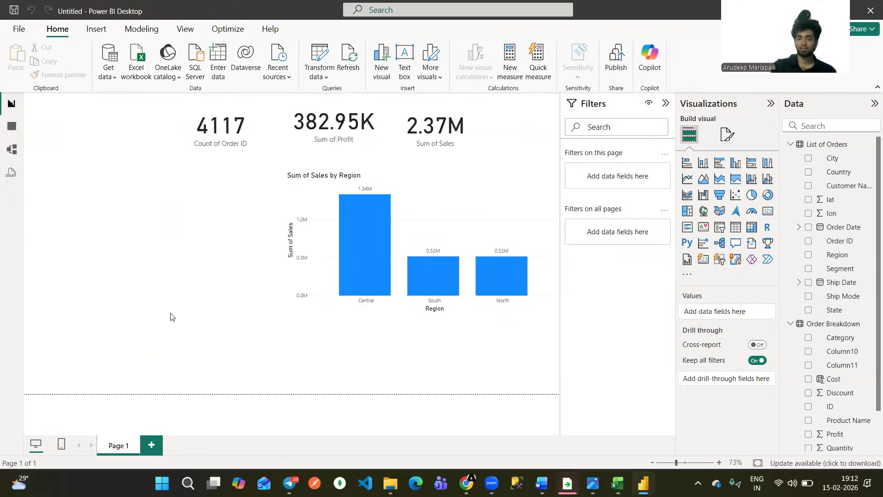
{"action": "left_click_drag", "start_coordinate": [439, 212], "coordinate": [481, 161]}
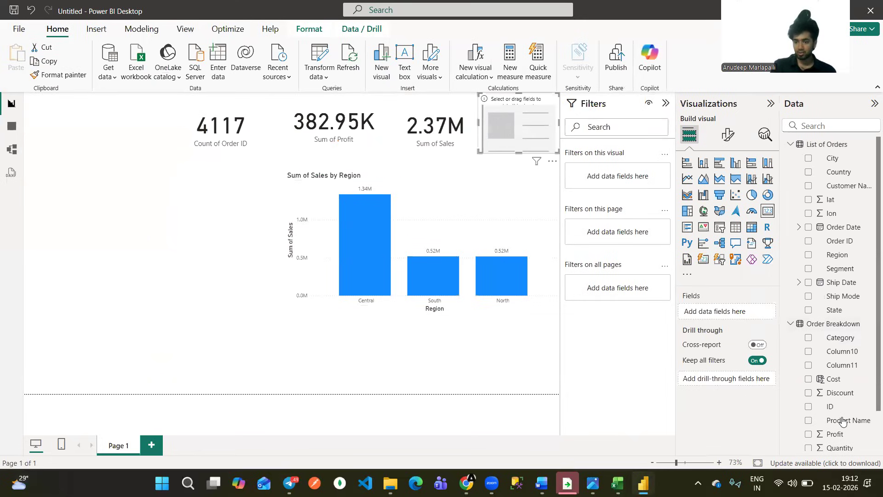
{"action": "scroll", "coordinate": [846, 404], "scroll_direction": "down", "scroll_amount": 2}
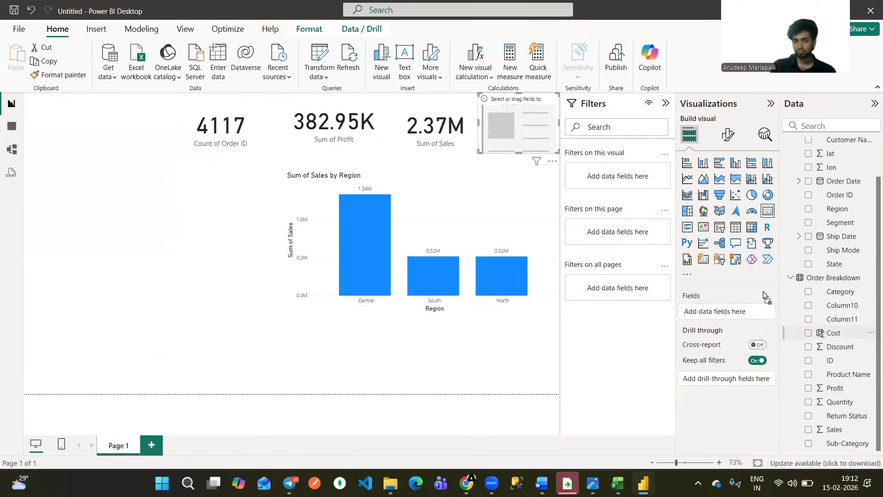
{"action": "left_click_drag", "start_coordinate": [647, 209], "coordinate": [699, 309]}
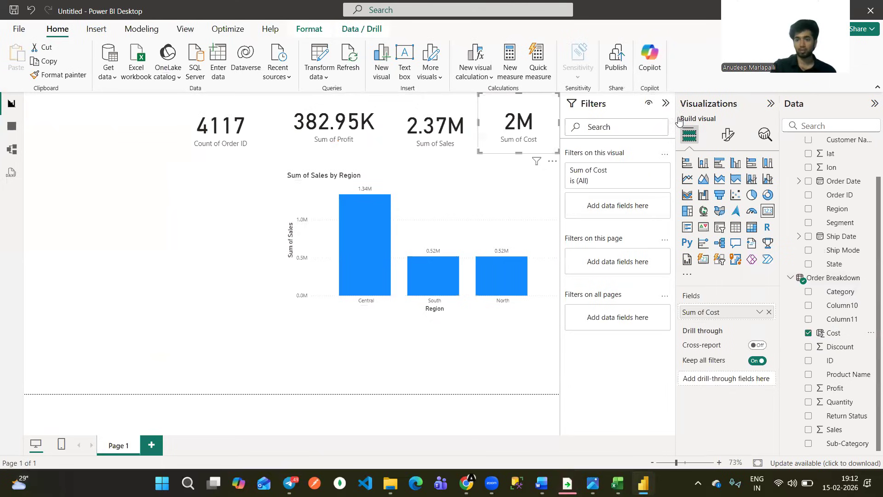
Set the Sum of Cost card's callout value to 2 decimal places.
{"action": "left_click", "coordinate": [727, 134]}
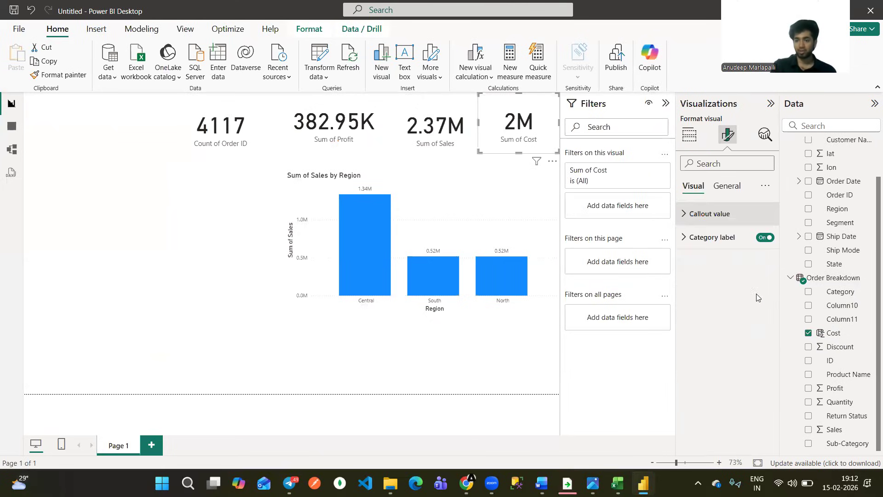
{"action": "left_click", "coordinate": [703, 360]}
{"action": "type", "text": "2"}
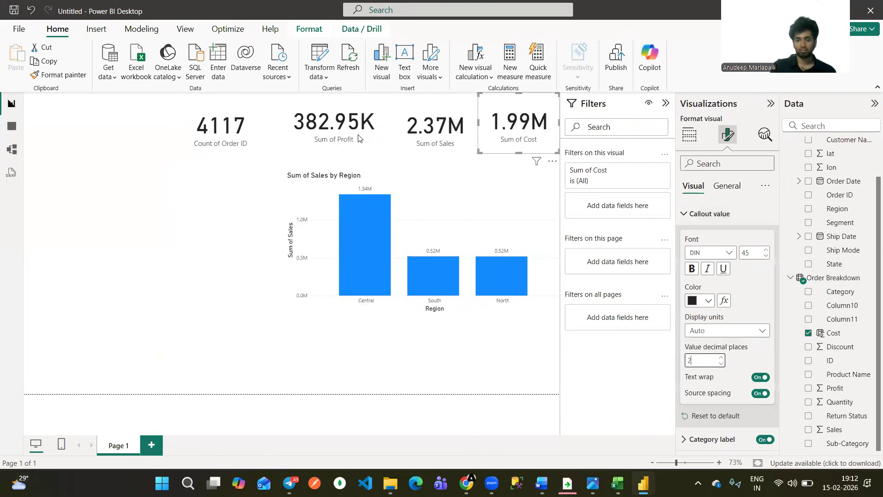
Shift the Sum of Profit and Sum of Sales cards slightly toward the Count of Order ID card, and enlarge the Sum of Cost card.
{"action": "left_click", "coordinate": [375, 147]}
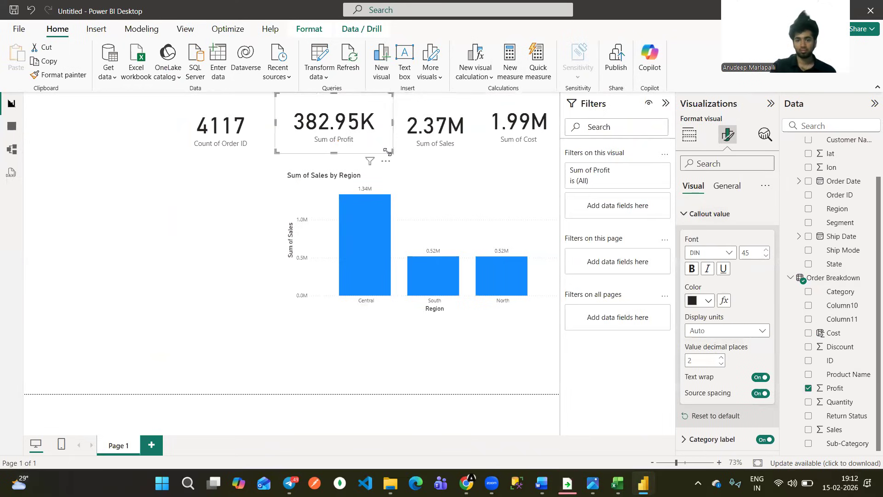
{"action": "left_click", "coordinate": [421, 144]}
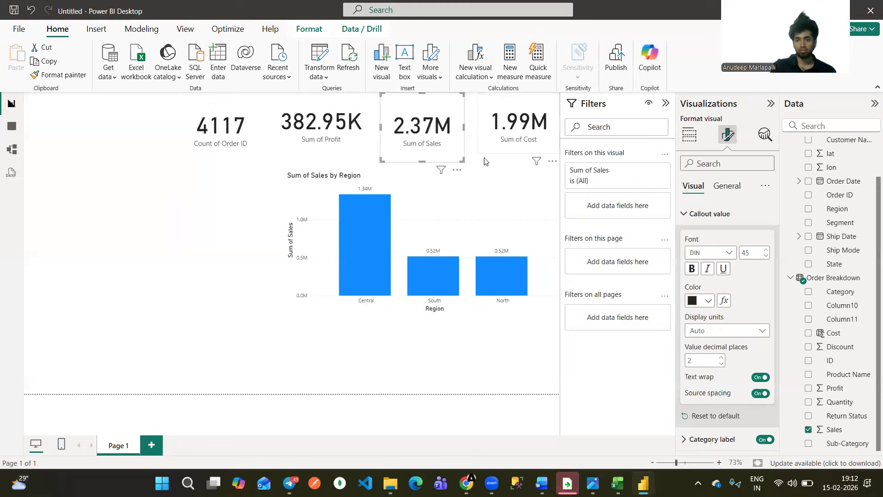
{"action": "left_click", "coordinate": [470, 157]}
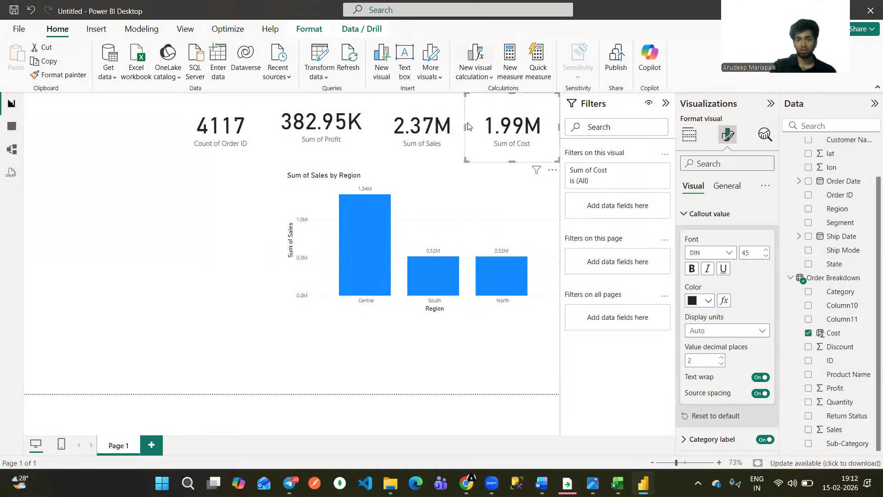
{"action": "left_click_drag", "start_coordinate": [521, 150], "coordinate": [532, 148]}
{"action": "left_click_drag", "start_coordinate": [518, 155], "coordinate": [534, 150]}
{"action": "mouse_move", "coordinate": [392, 138]}
{"action": "left_mouse_down"}
{"action": "mouse_move", "coordinate": [445, 137]}
{"action": "mouse_move", "coordinate": [401, 110]}
{"action": "left_mouse_up"}
{"action": "left_click_drag", "start_coordinate": [399, 140], "coordinate": [396, 144]}
{"action": "mouse_move", "coordinate": [277, 109]}
{"action": "left_mouse_down"}
{"action": "mouse_move", "coordinate": [374, 137]}
{"action": "mouse_move", "coordinate": [299, 148]}
{"action": "mouse_move", "coordinate": [271, 110]}
{"action": "left_mouse_up"}
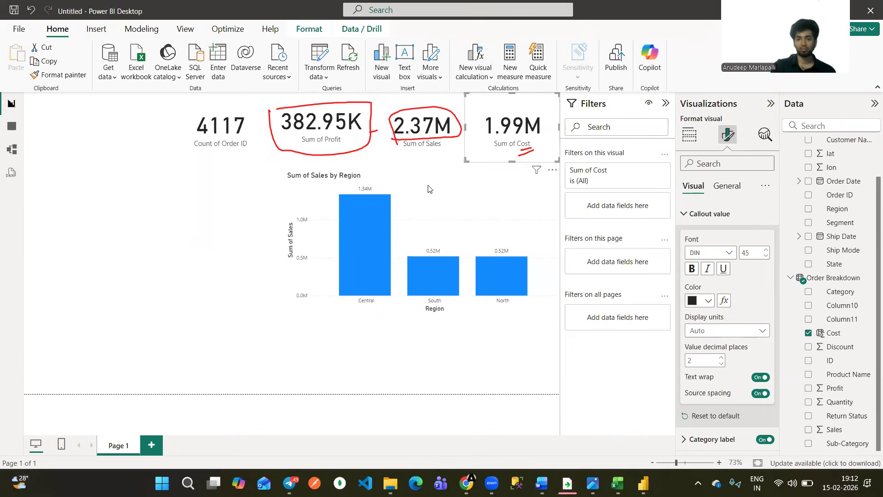
{"action": "key", "text": "Escape"}
Check the report against the SN-Corp-dashboard.png reference and delete the Sum of Sales by Region chart.
{"action": "left_click_drag", "start_coordinate": [444, 189], "coordinate": [426, 217]}
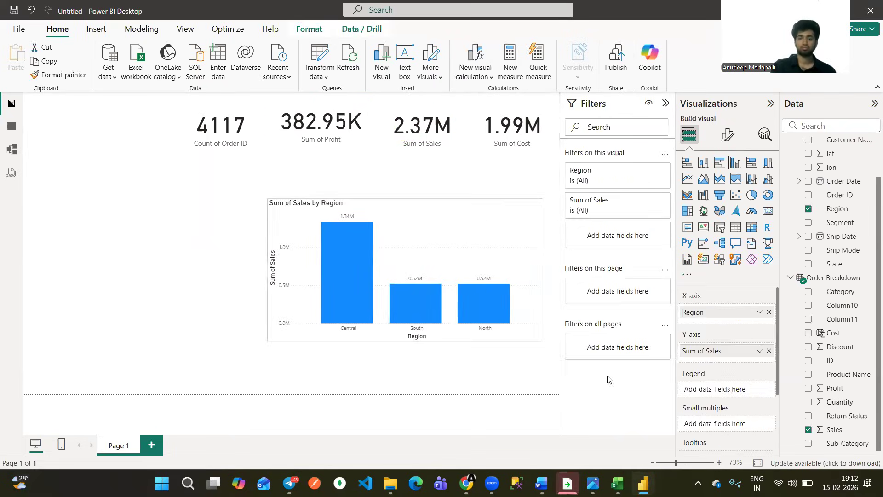
{"action": "left_click", "coordinate": [594, 482]}
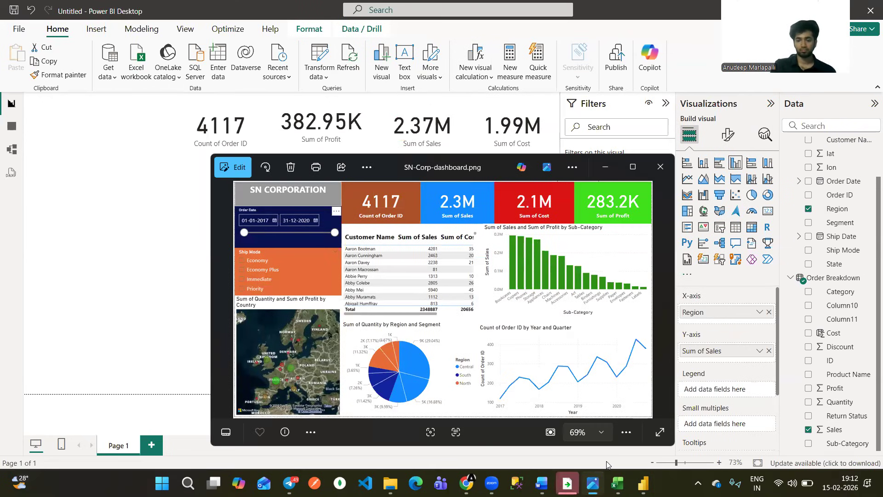
{"action": "left_click", "coordinate": [593, 482]}
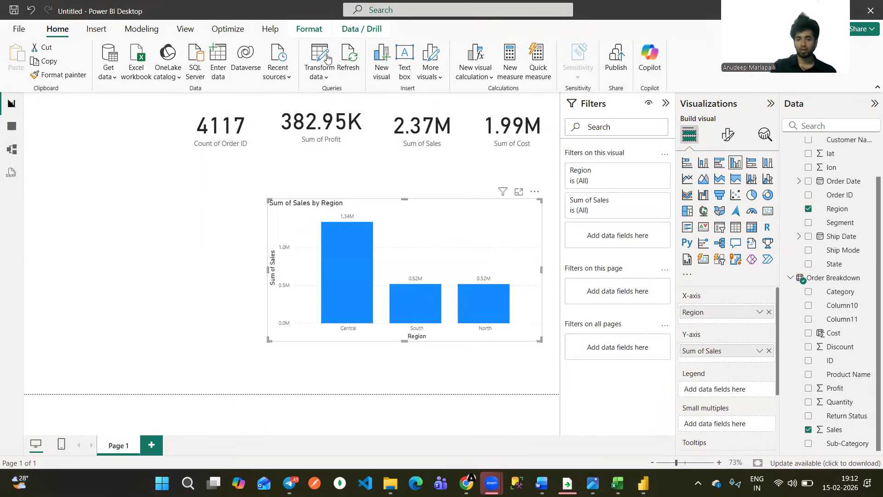
{"action": "left_click", "coordinate": [534, 192]}
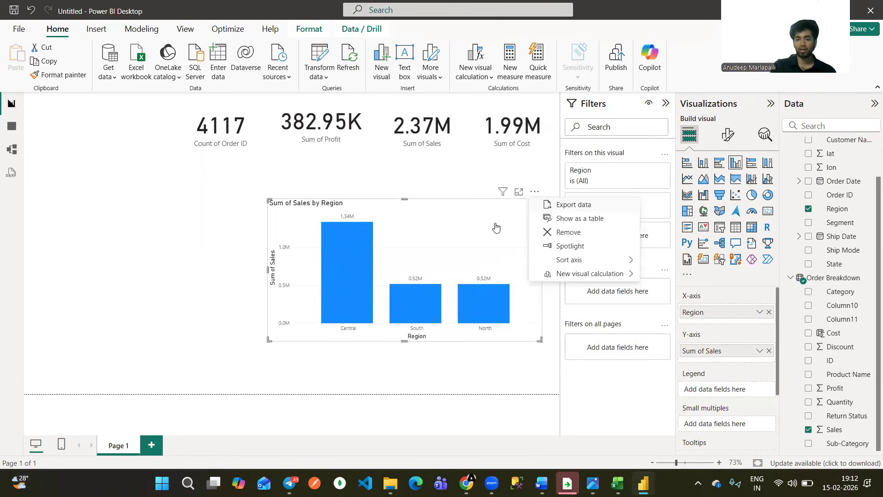
{"action": "left_click", "coordinate": [492, 215]}
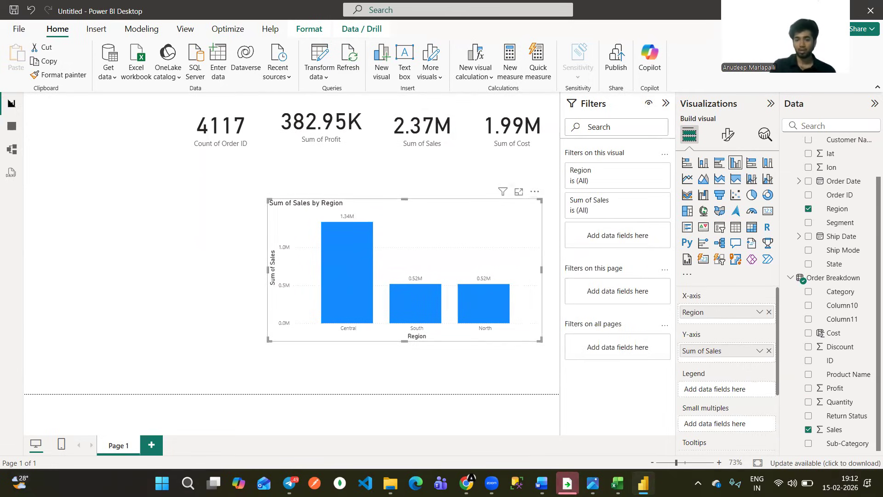
{"action": "key", "text": "Delete"}
Examine the axes and title of the Sum of Sales and Sum of Profit by Sub-Category chart in the SN-Corp-dashboard.png reference image.
{"action": "key", "text": "alt+Tab"}
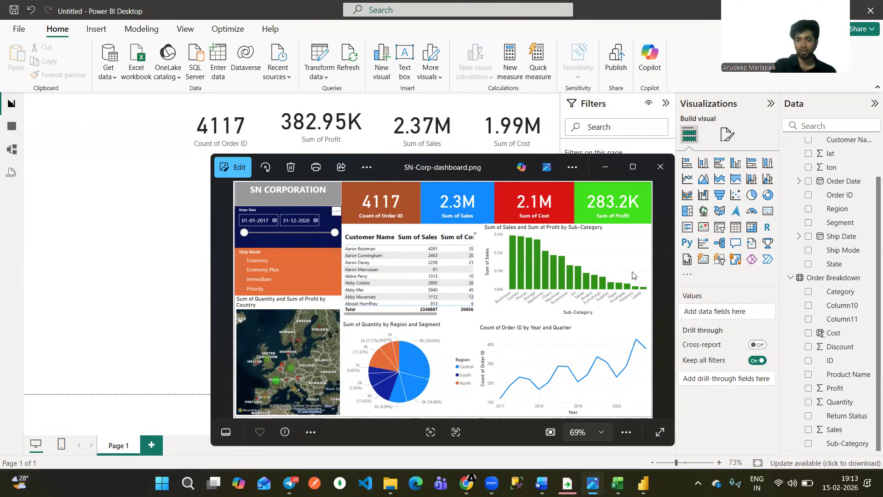
{"action": "scroll", "coordinate": [633, 275], "scroll_direction": "up", "scroll_amount": 2}
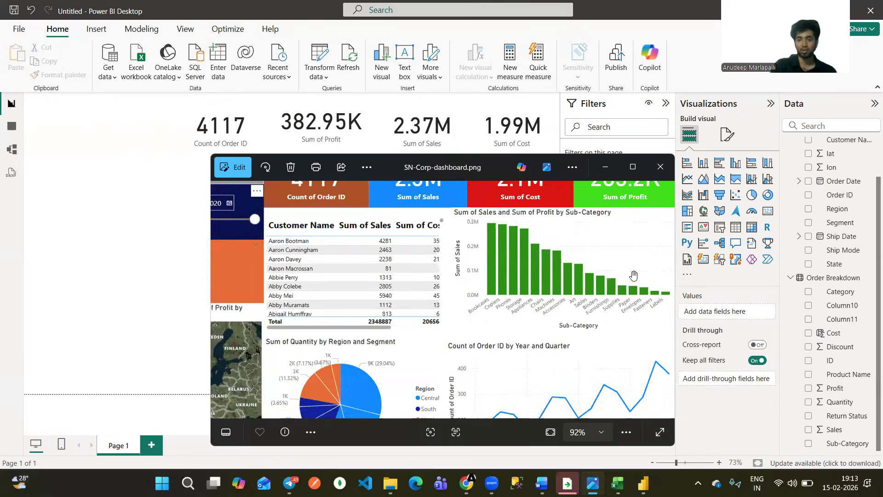
{"action": "scroll", "coordinate": [633, 275], "scroll_direction": "up", "scroll_amount": 3}
{"action": "scroll", "coordinate": [633, 276], "scroll_direction": "down", "scroll_amount": 2}
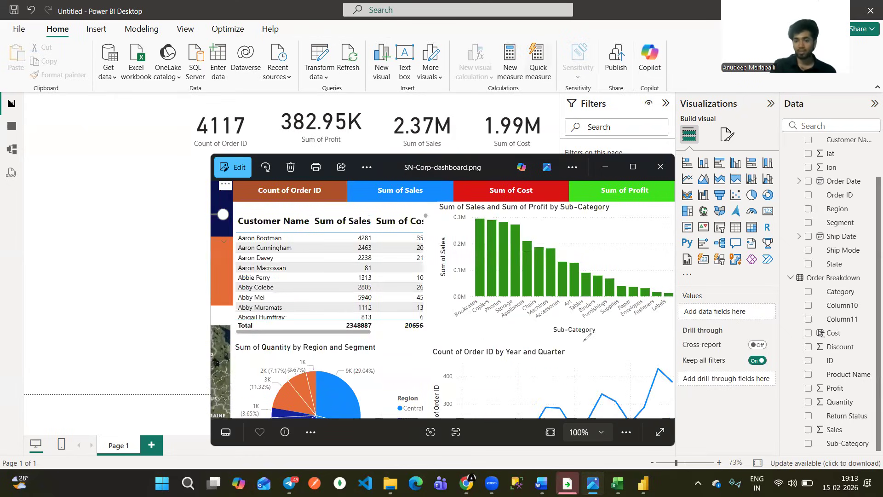
{"action": "left_click_drag", "start_coordinate": [559, 342], "coordinate": [583, 342]}
{"action": "left_click_drag", "start_coordinate": [461, 212], "coordinate": [475, 211]}
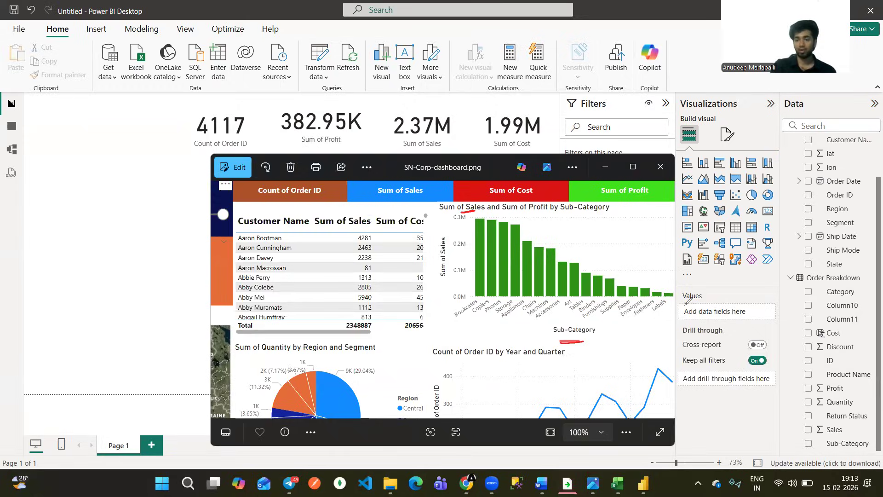
Add a clustered column chart below the cards with Sub-Category on the X-axis and Sales on the Y-axis, making it wider and shorter.
{"action": "left_click", "coordinate": [772, 151]}
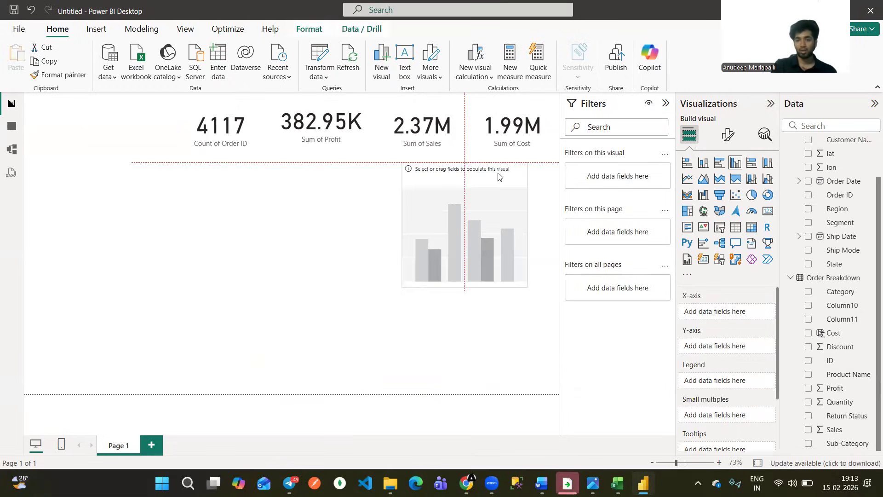
{"action": "left_click_drag", "start_coordinate": [432, 274], "coordinate": [321, 314]}
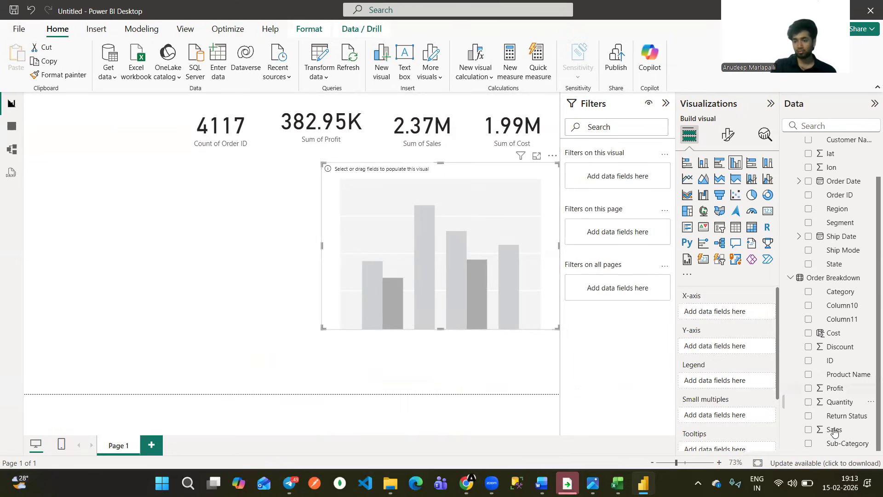
{"action": "left_click_drag", "start_coordinate": [835, 444], "coordinate": [699, 314]}
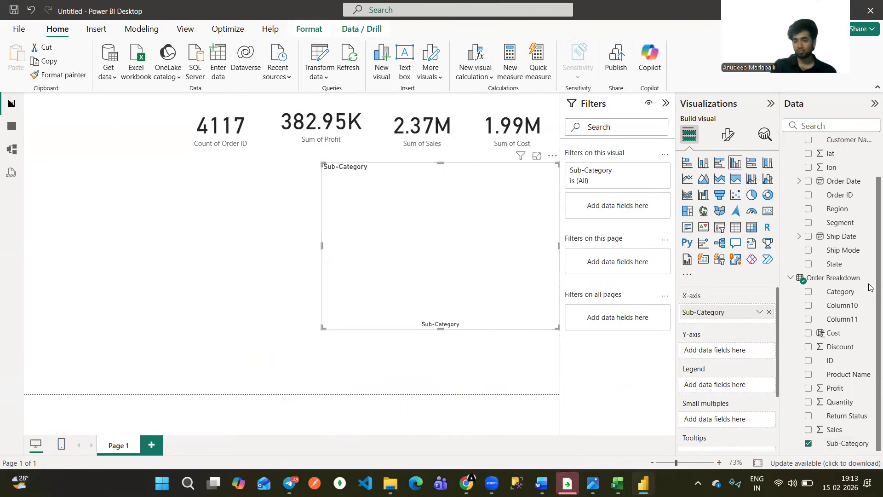
{"action": "left_click_drag", "start_coordinate": [843, 433], "coordinate": [711, 350]}
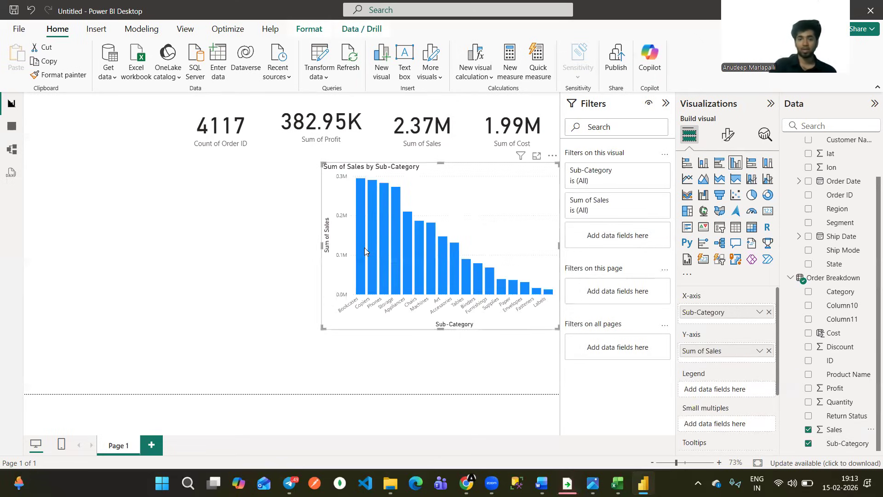
{"action": "mouse_move", "coordinate": [360, 250]}
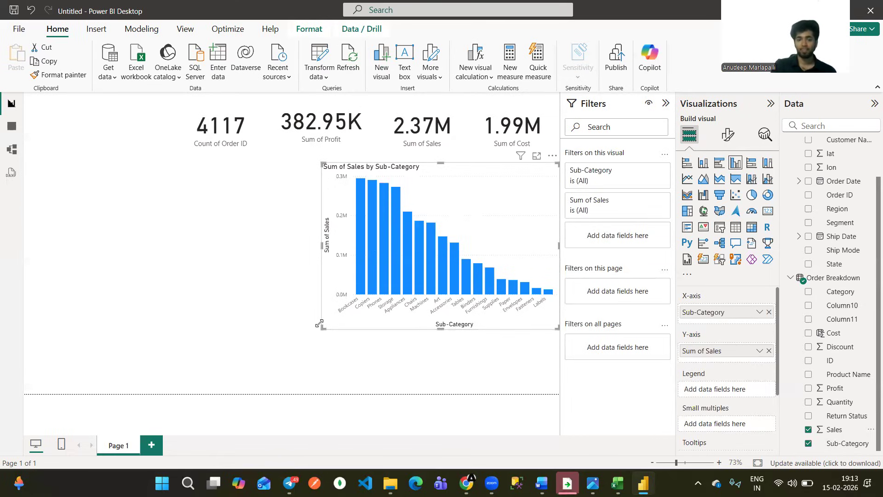
{"action": "left_click_drag", "start_coordinate": [323, 328], "coordinate": [287, 287]}
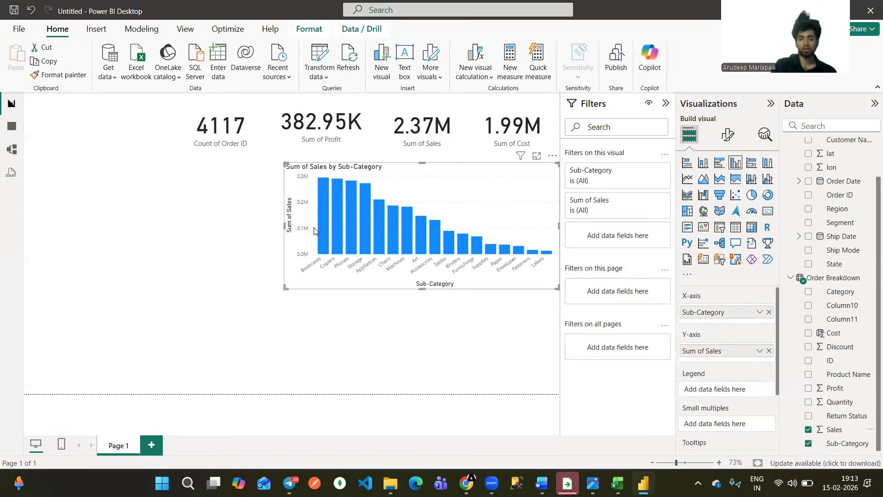
Add Profit to the sub-category chart's tooltips and check the tooltip on its columns.
{"action": "mouse_move", "coordinate": [324, 231]}
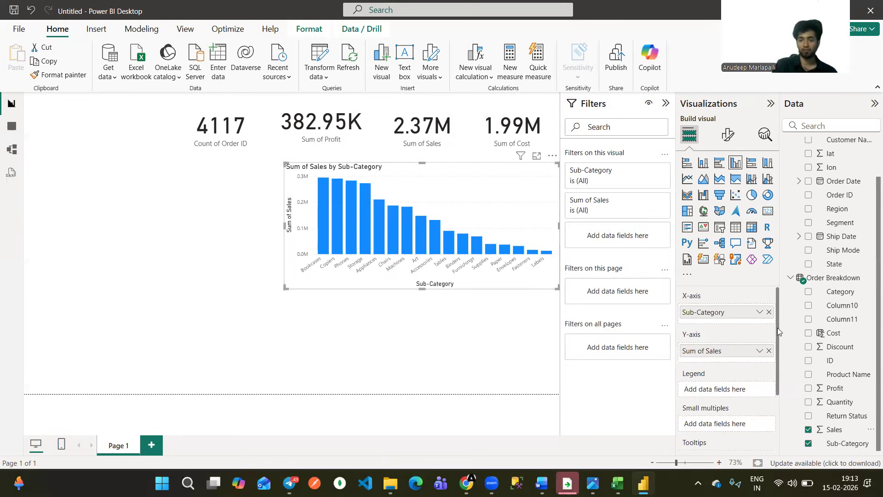
{"action": "scroll", "coordinate": [773, 363], "scroll_direction": "down", "scroll_amount": 3}
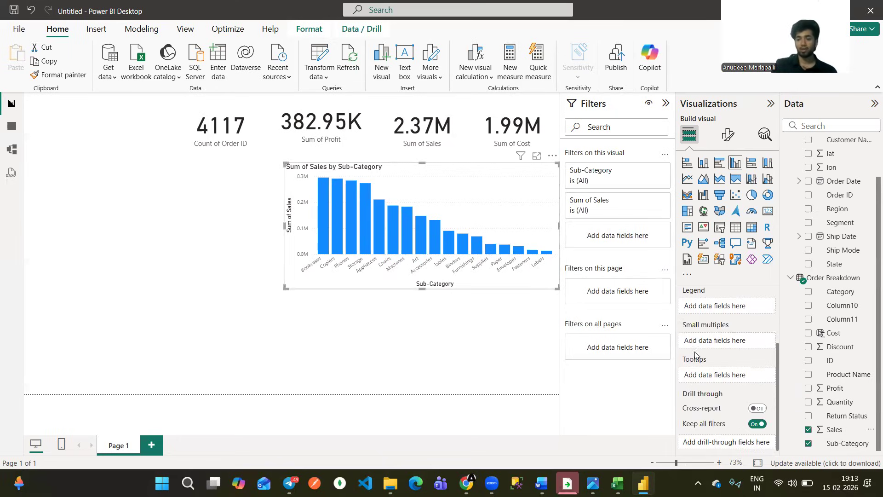
{"action": "left_click_drag", "start_coordinate": [846, 390], "coordinate": [816, 382]}
{"action": "left_click_drag", "start_coordinate": [718, 385], "coordinate": [724, 379]}
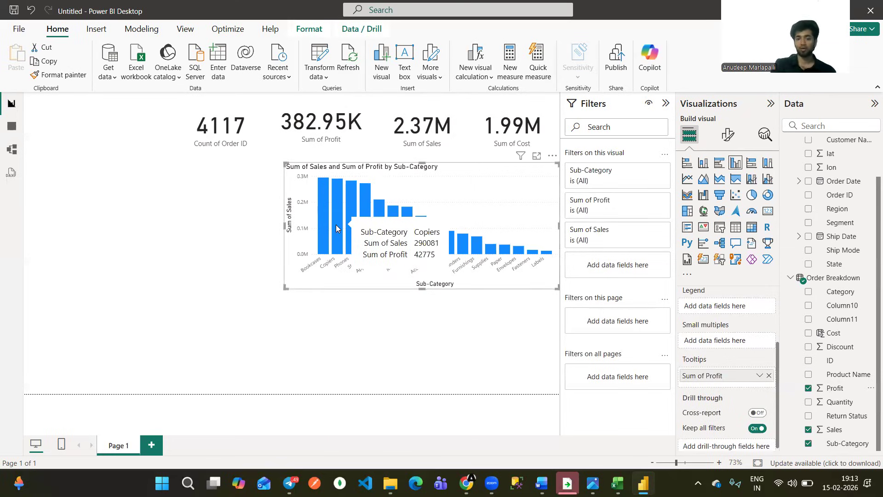
{"action": "mouse_move", "coordinate": [354, 193]}
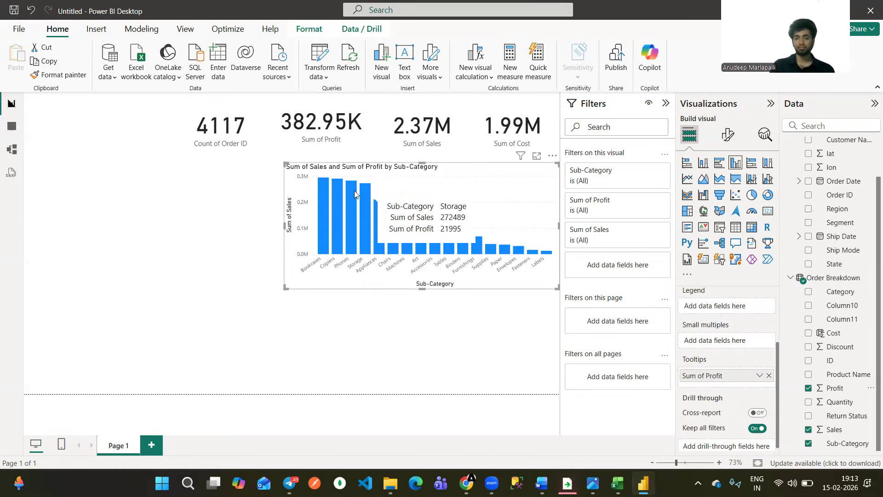
Test how the cards respond to selecting the Bookcases and Storage columns, and clear the selection.
{"action": "left_click", "coordinate": [327, 183]}
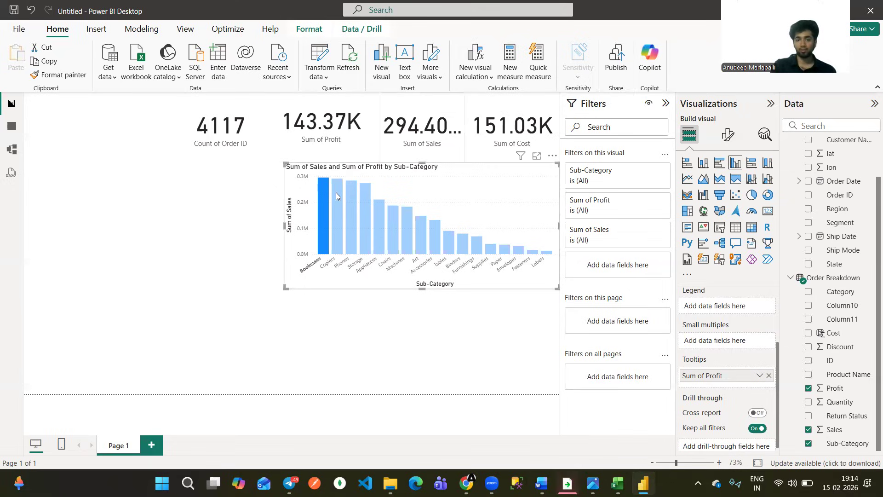
{"action": "left_click", "coordinate": [365, 196]}
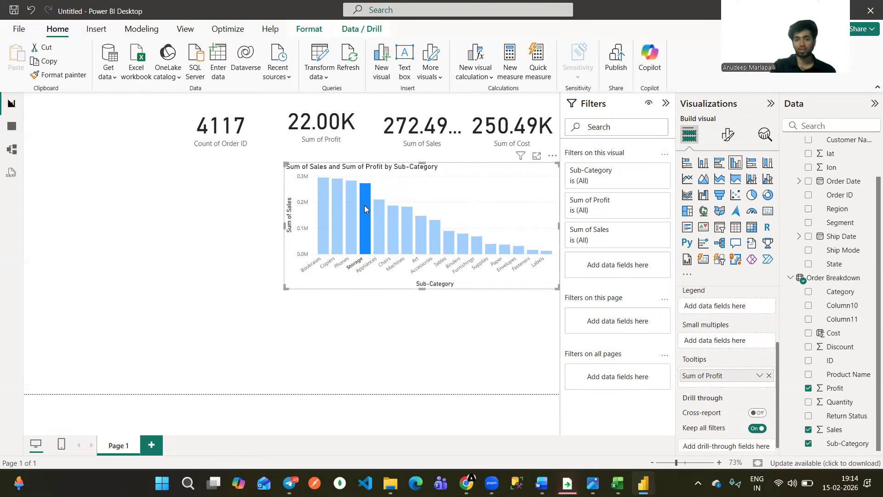
{"action": "left_click", "coordinate": [220, 143]}
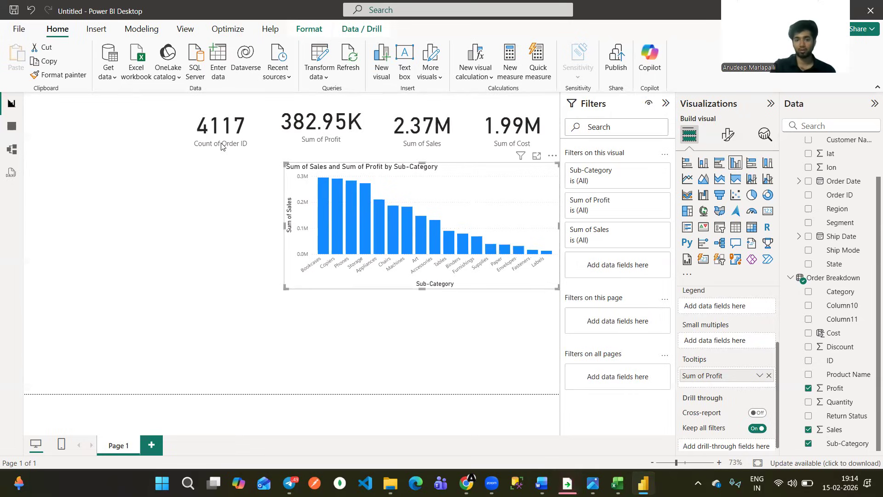
Move the Count of Order ID card further away from the Sum of Profit card and deselect it.
{"action": "left_click_drag", "start_coordinate": [307, 160], "coordinate": [255, 148]}
{"action": "left_click", "coordinate": [399, 317]}
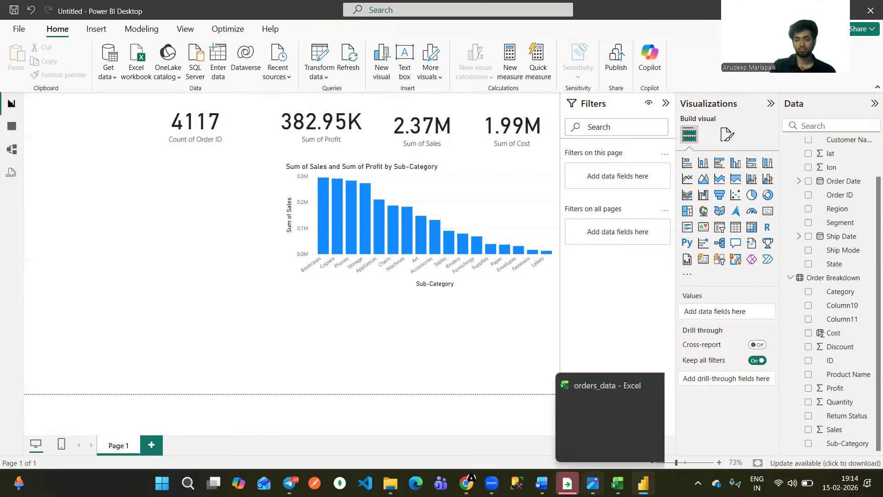
Switch to the SN-Corp-dashboard.png reference image and view the whole dashboard layout.
{"action": "left_click", "coordinate": [592, 482]}
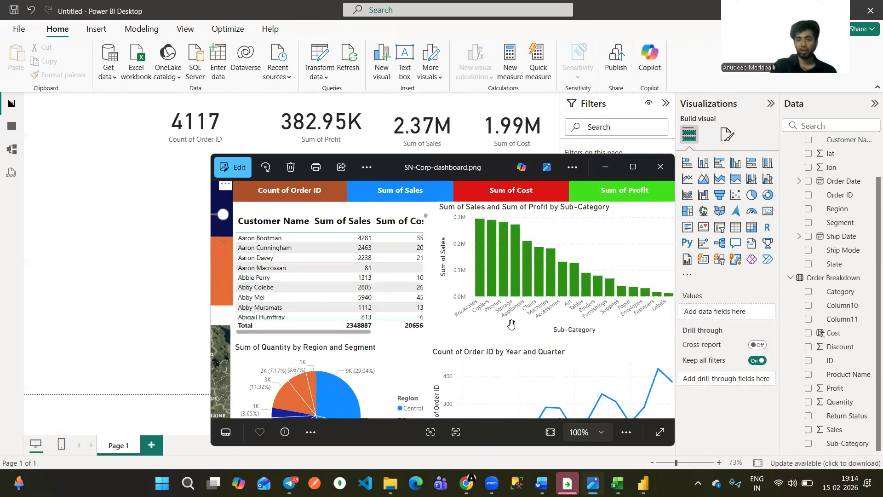
{"action": "scroll", "coordinate": [511, 324], "scroll_direction": "down", "scroll_amount": 1}
{"action": "scroll", "coordinate": [523, 329], "scroll_direction": "down", "scroll_amount": 1}
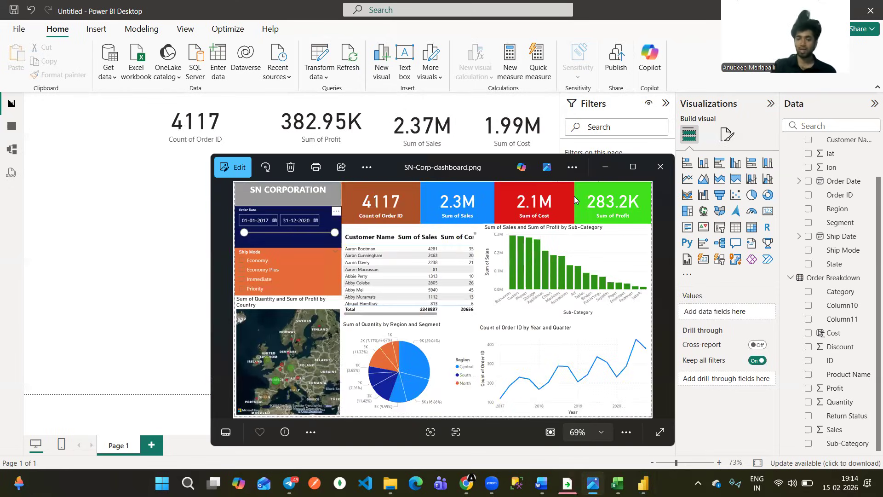
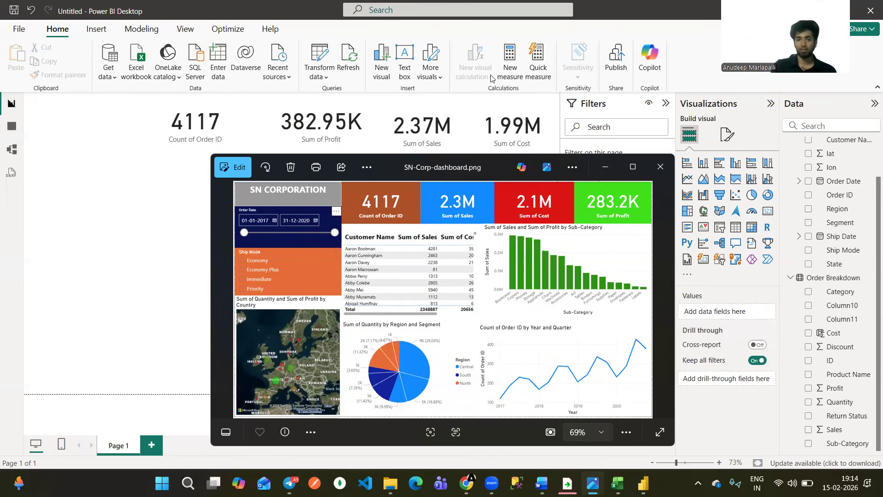
Mark the customer table in the reference image, return to the Power BI report and narrow the sub-category chart.
{"action": "mouse_move", "coordinate": [375, 245]}
{"action": "left_mouse_down"}
{"action": "mouse_move", "coordinate": [382, 225]}
{"action": "mouse_move", "coordinate": [445, 231]}
{"action": "left_mouse_up"}
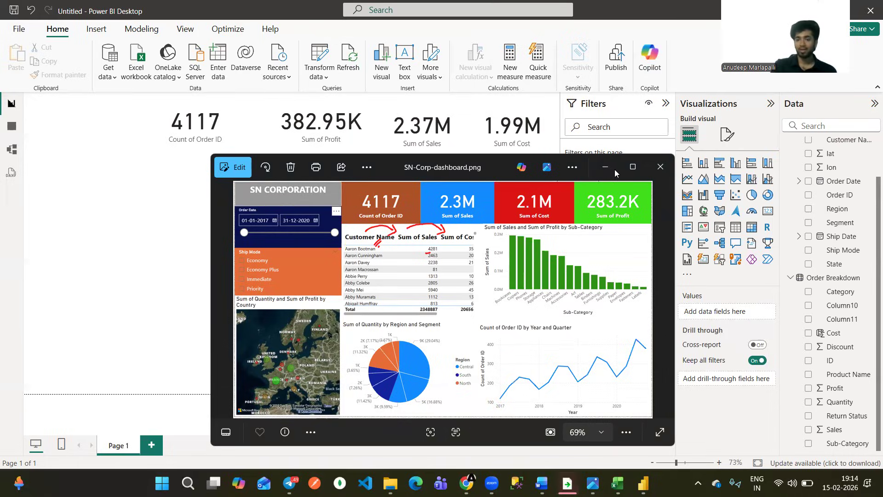
{"action": "key", "text": "alt+Tab"}
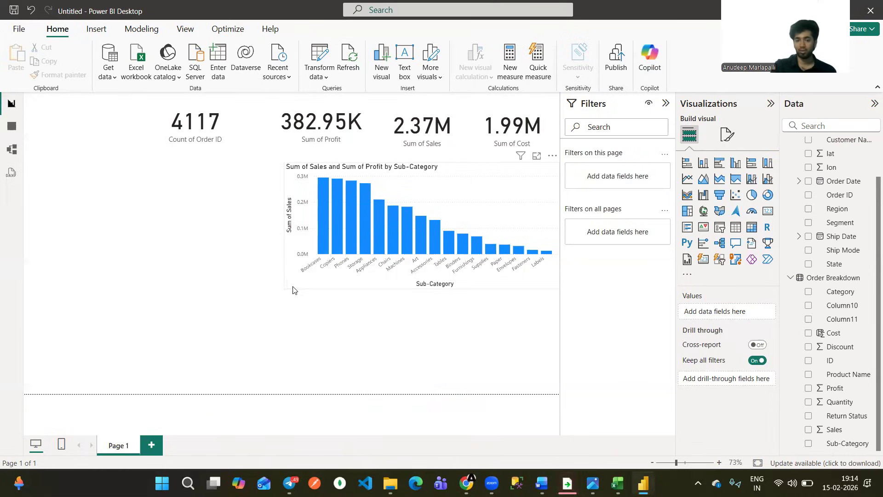
{"action": "left_click", "coordinate": [329, 289]}
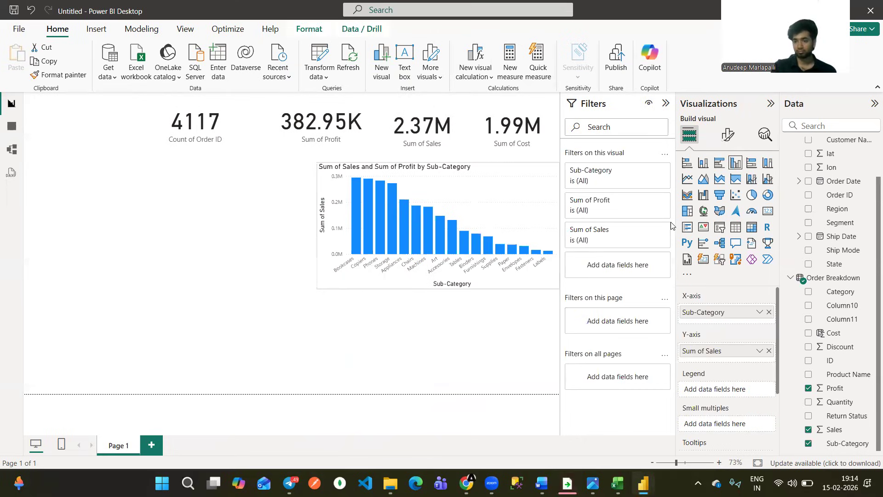
{"action": "key", "text": "Escape"}
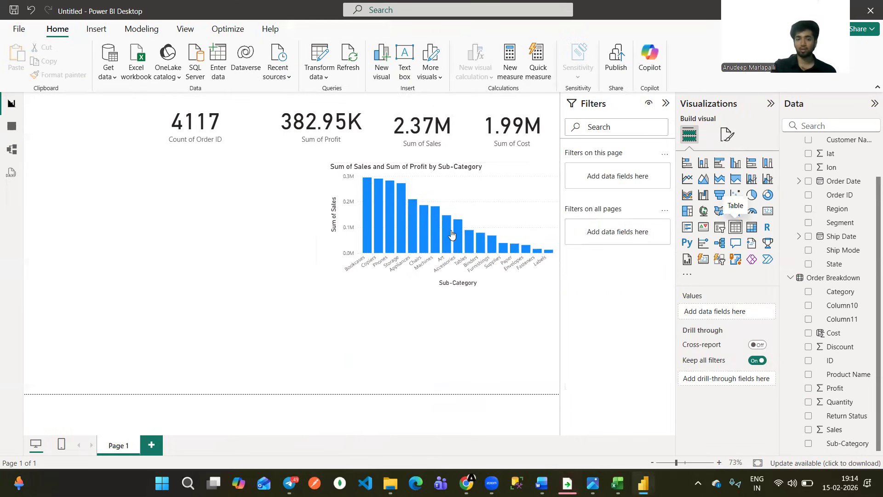
Insert a table visual beside the sub-category chart, enlarge it below the cards and add Customer Name as its first column.
{"action": "left_click_drag", "start_coordinate": [255, 224], "coordinate": [304, 177]}
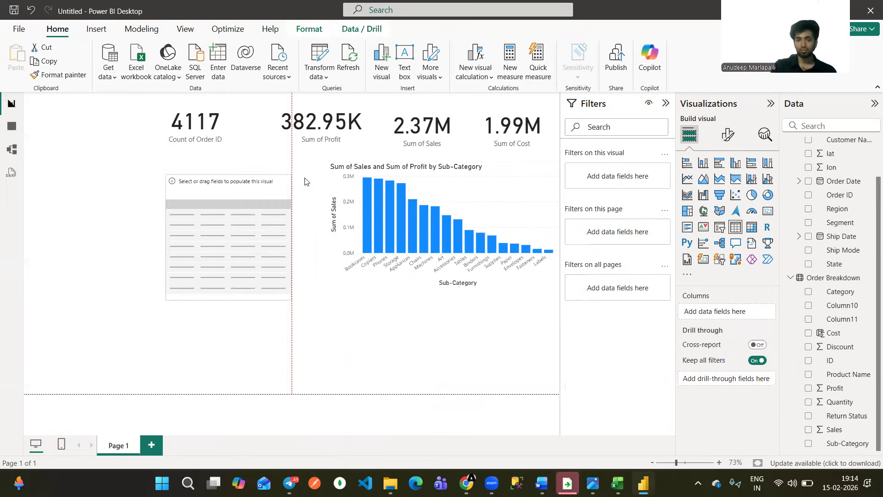
{"action": "left_click_drag", "start_coordinate": [198, 277], "coordinate": [142, 287]}
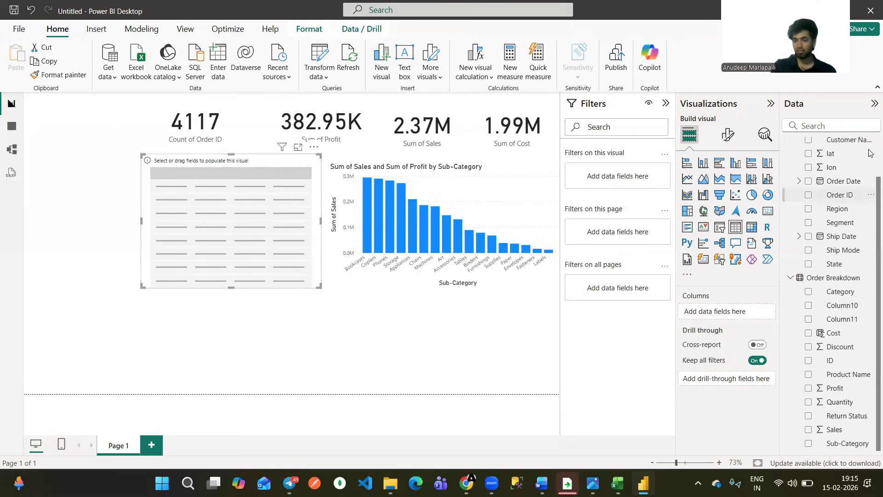
{"action": "scroll", "coordinate": [864, 201], "scroll_direction": "up", "scroll_amount": 2}
{"action": "left_click_drag", "start_coordinate": [850, 186], "coordinate": [730, 291]}
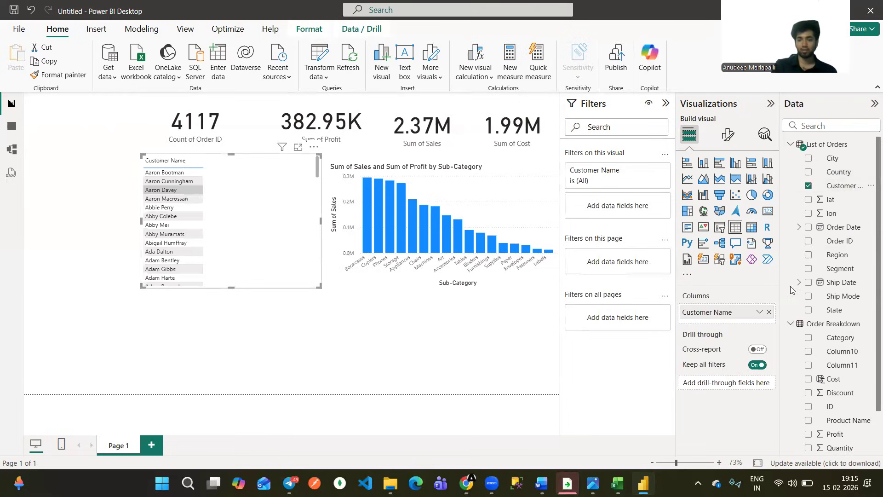
Add Order ID as the table's second column and summarize it as a count.
{"action": "left_click_drag", "start_coordinate": [846, 242], "coordinate": [739, 324]}
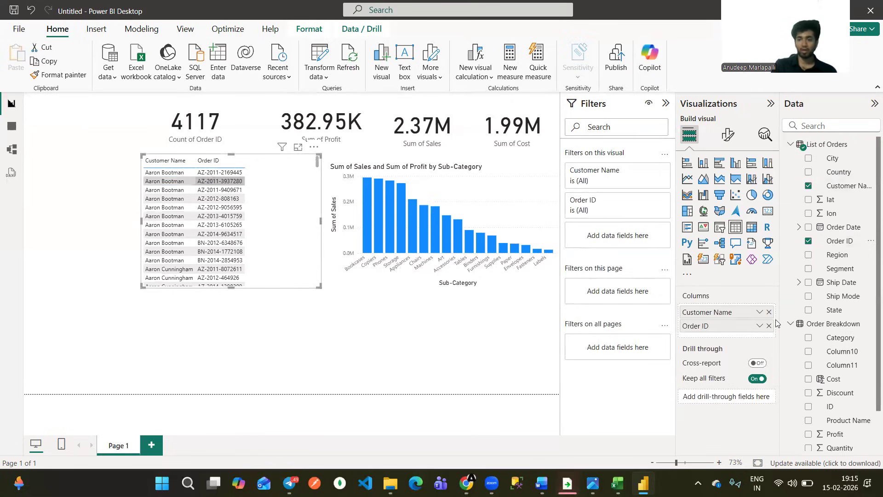
{"action": "left_click", "coordinate": [759, 325]}
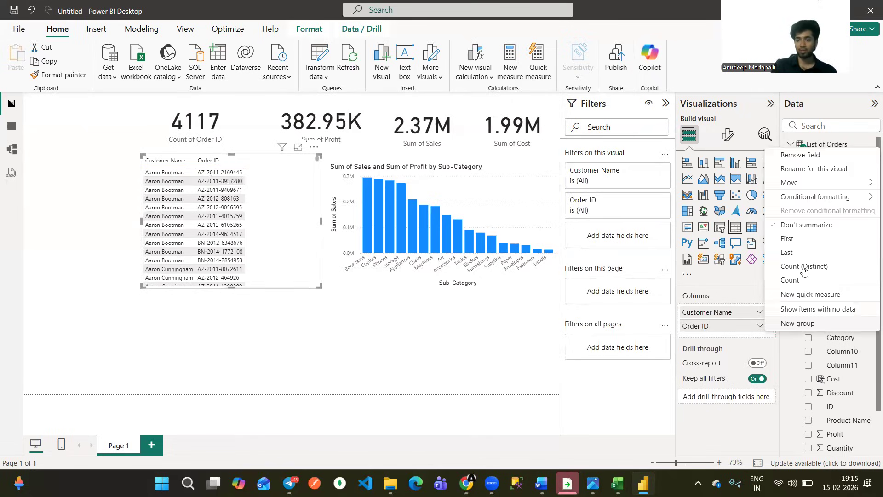
{"action": "left_click", "coordinate": [801, 276]}
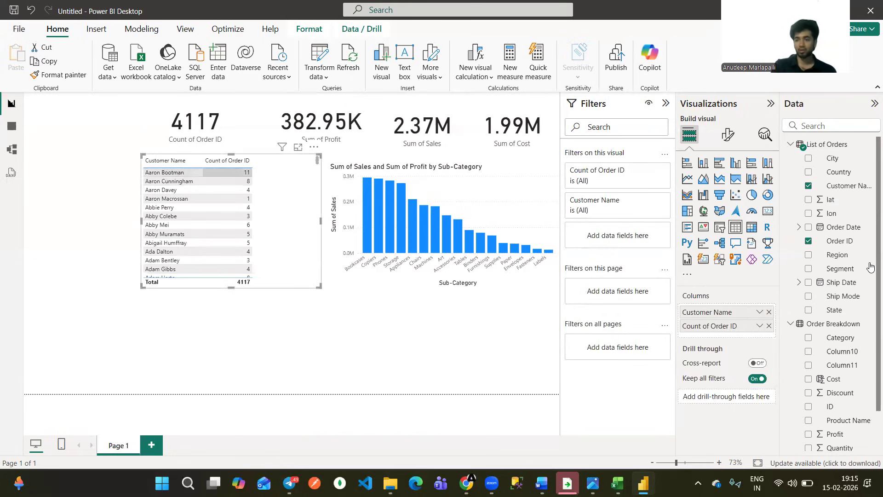
Add Sales and Profit as further table columns, then adjust the table's width and height beside the chart.
{"action": "scroll", "coordinate": [871, 338], "scroll_direction": "down", "scroll_amount": 3}
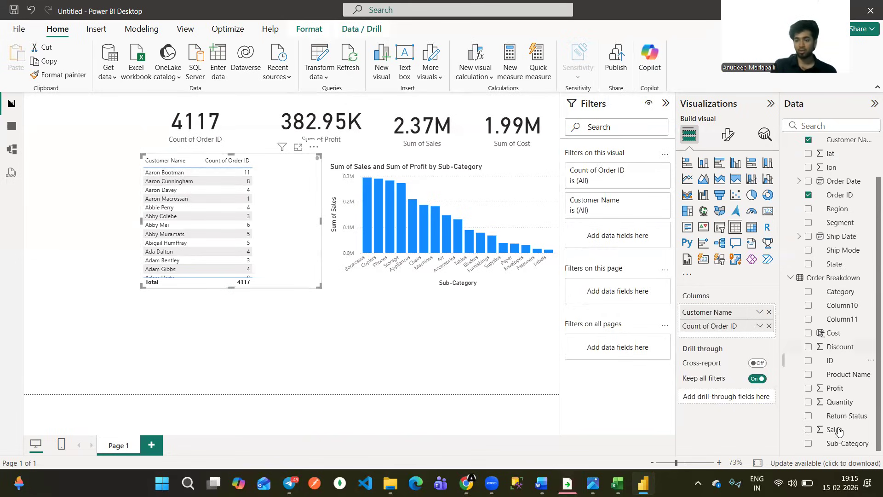
{"action": "left_click_drag", "start_coordinate": [746, 337], "coordinate": [749, 340]}
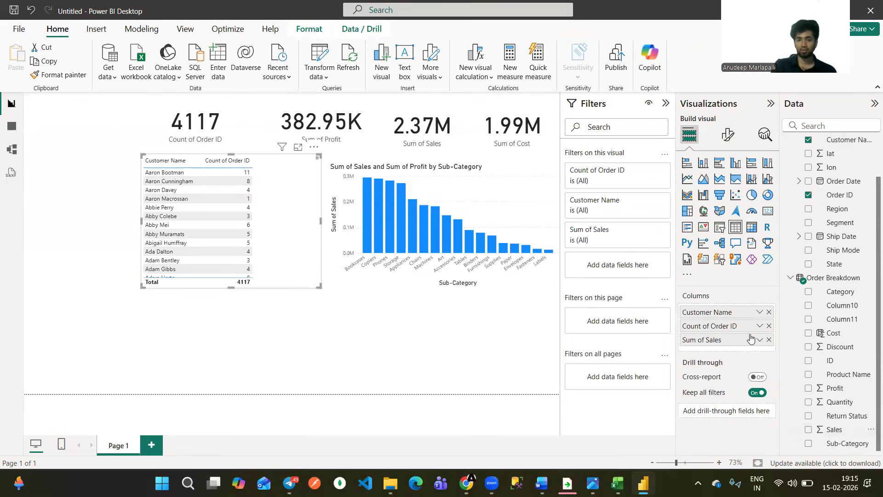
{"action": "left_click_drag", "start_coordinate": [844, 385], "coordinate": [735, 343]}
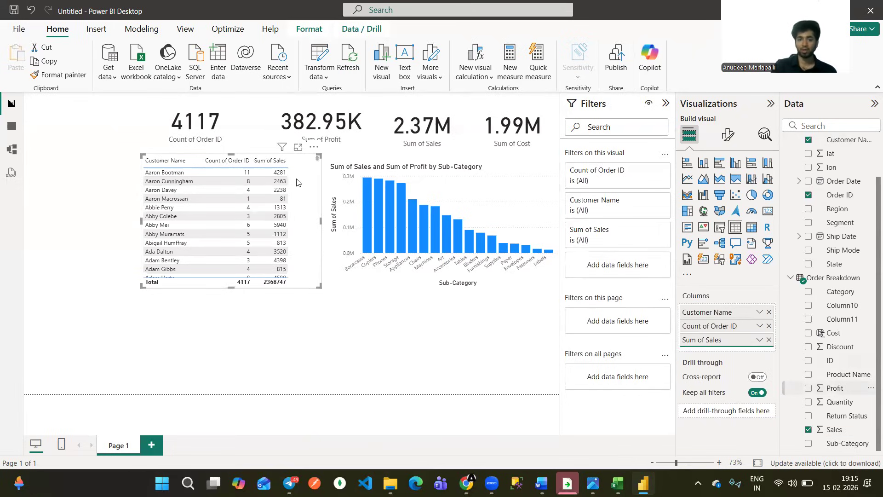
{"action": "left_click_drag", "start_coordinate": [319, 284], "coordinate": [333, 284]}
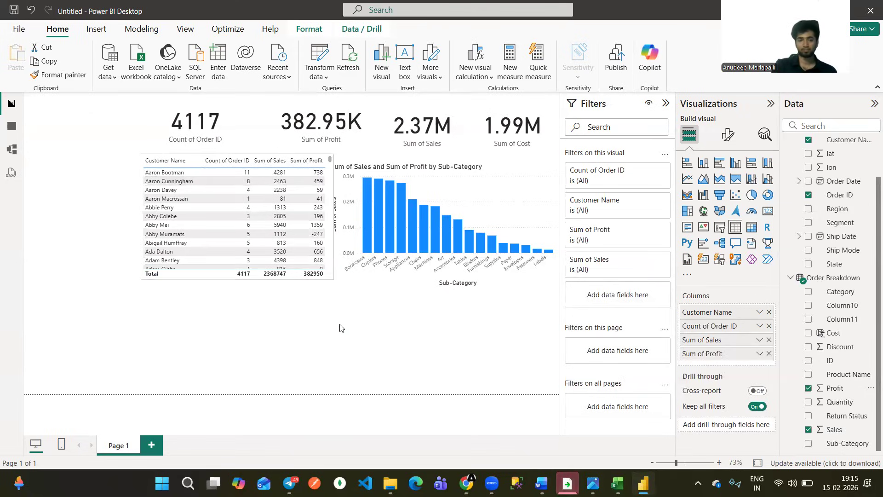
{"action": "key", "text": "Escape"}
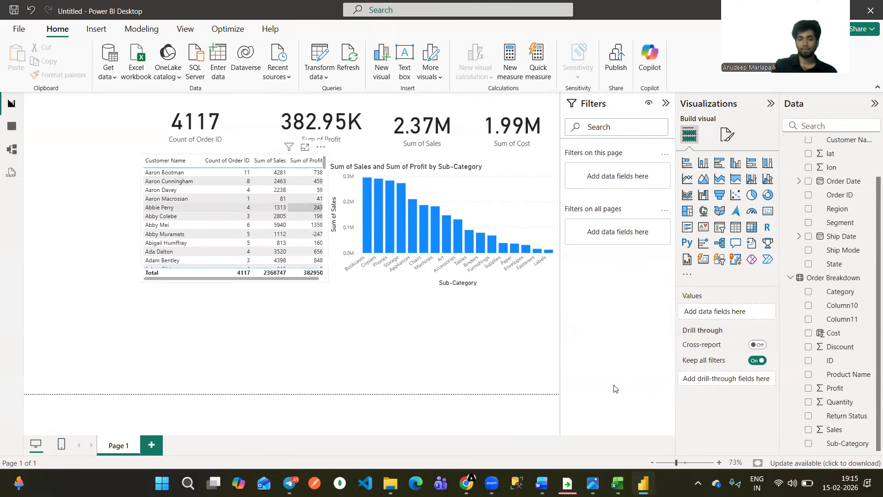
Switch to the SN-Corp-dashboard.png reference image, examine the Sum of Quantity by Region and Segment pie chart, and return to the report.
{"action": "left_click", "coordinate": [593, 483]}
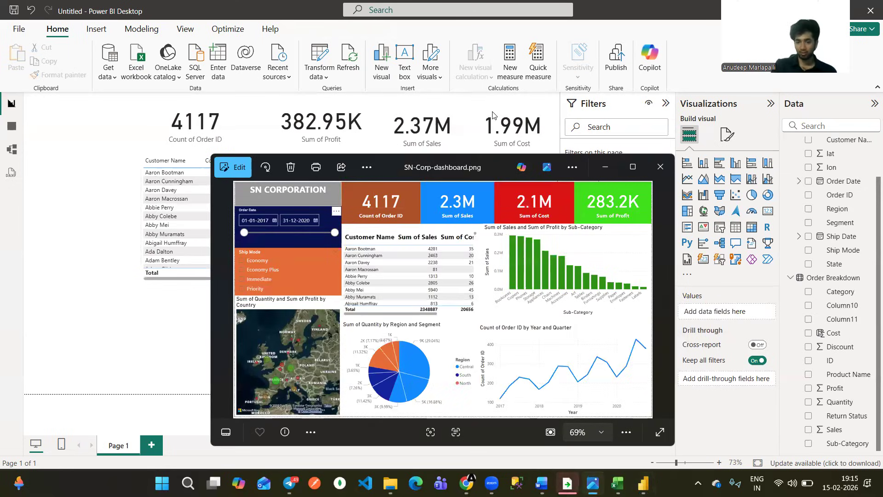
{"action": "left_click_drag", "start_coordinate": [435, 351], "coordinate": [453, 343]}
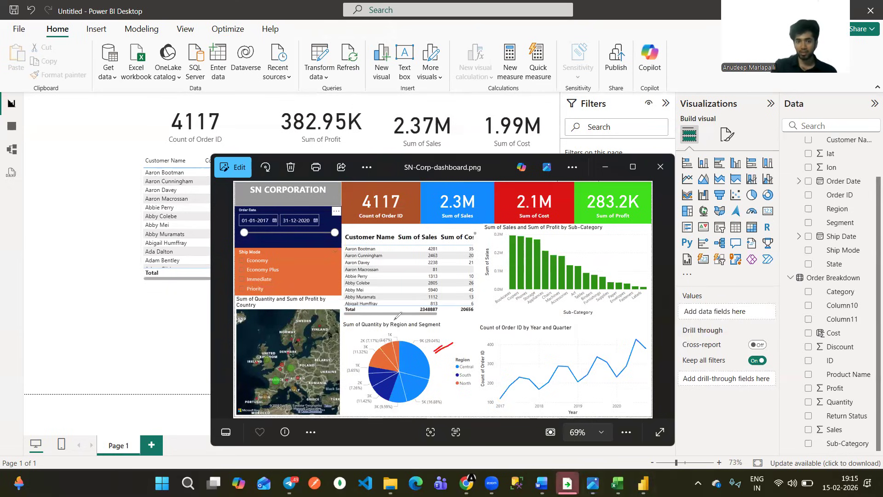
{"action": "mouse_move", "coordinate": [347, 329]}
{"action": "left_mouse_down"}
{"action": "mouse_move", "coordinate": [381, 321]}
{"action": "mouse_move", "coordinate": [401, 329]}
{"action": "left_mouse_up"}
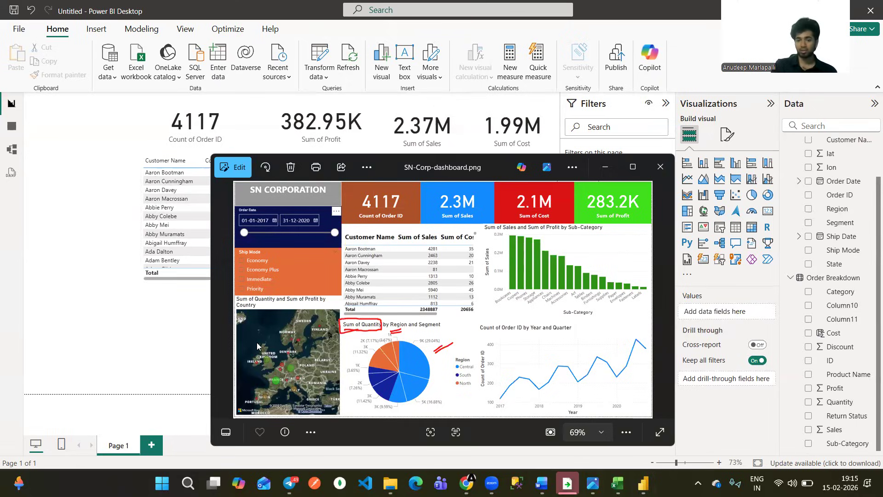
{"action": "left_click", "coordinate": [605, 166]}
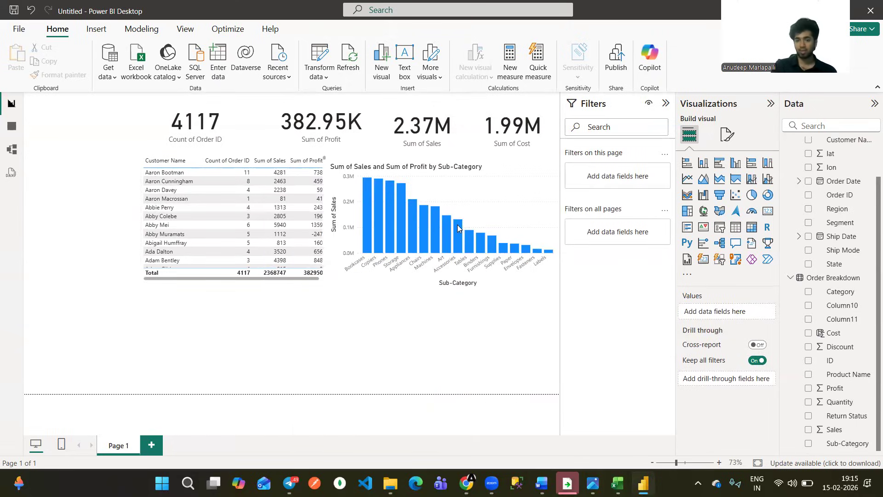
Sort the table by Sum of Profit in descending order, and shrink the table and the sub-category chart to free space below them.
{"action": "left_click", "coordinate": [294, 161]}
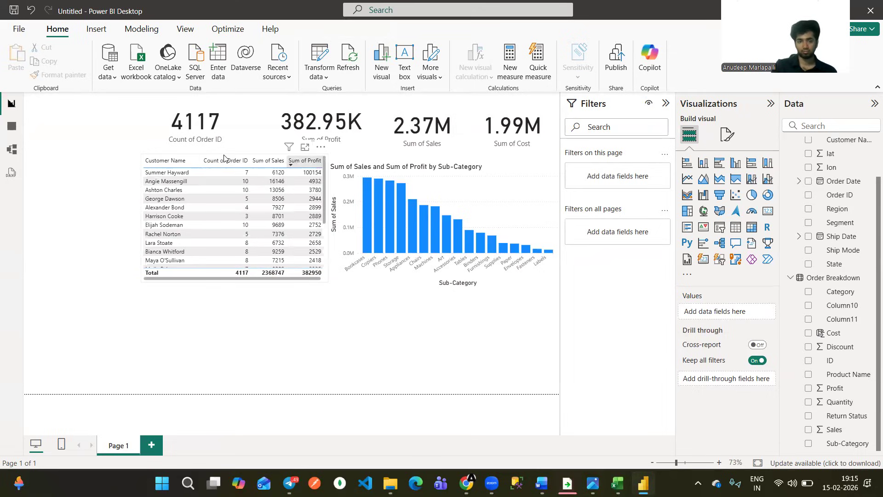
{"action": "left_click", "coordinate": [143, 278]}
{"action": "left_click_drag", "start_coordinate": [143, 278], "coordinate": [151, 266]}
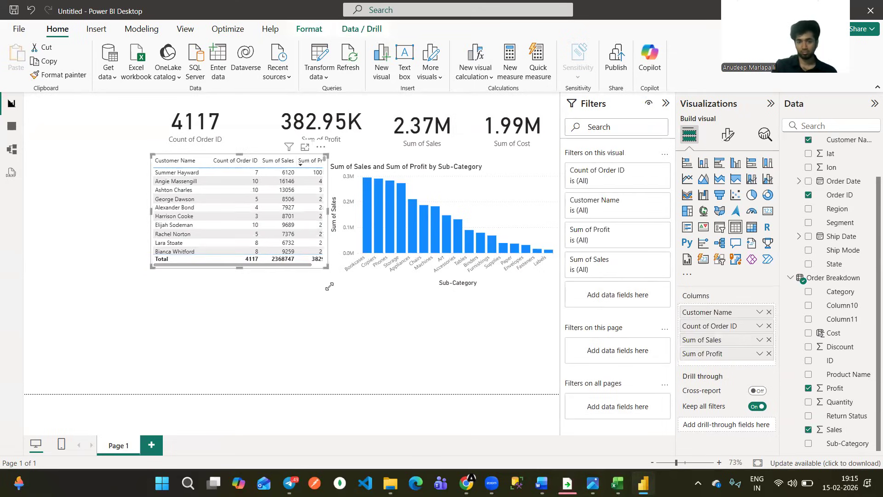
{"action": "left_click_drag", "start_coordinate": [329, 286], "coordinate": [330, 262]}
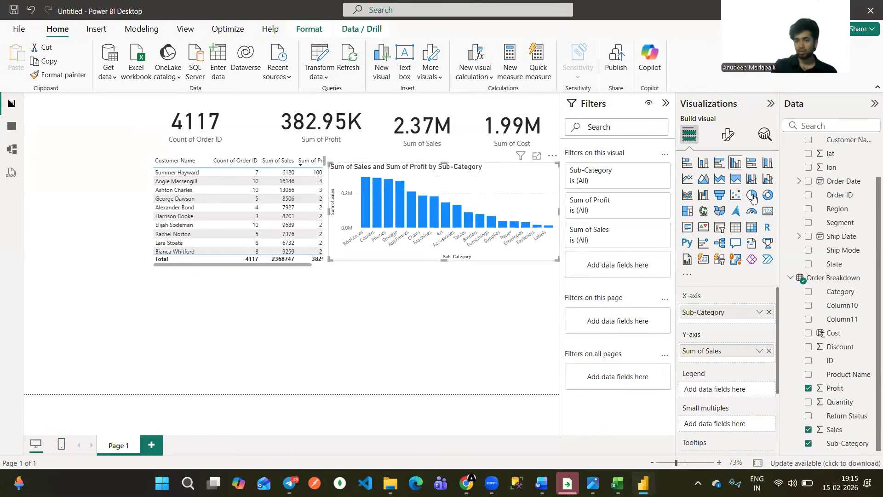
{"action": "left_click", "coordinate": [358, 297]}
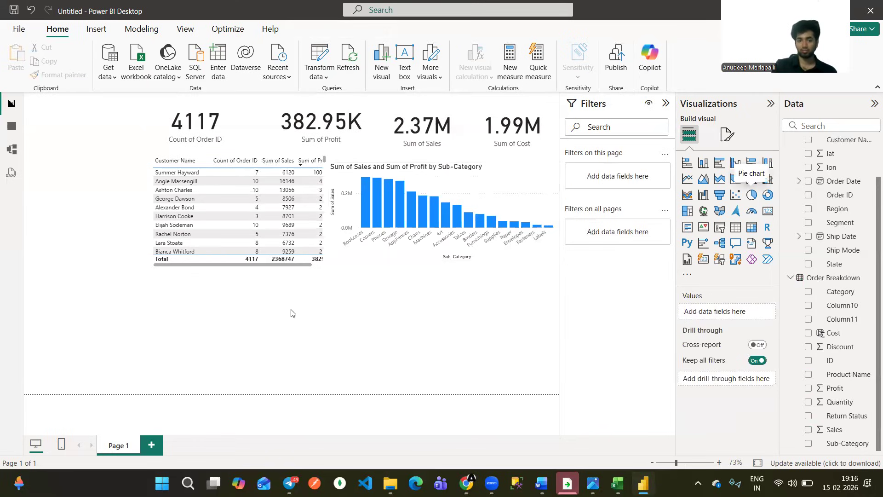
Insert a pie chart below the table, widen it, and set Quantity as its values and Region as its legend.
{"action": "left_click_drag", "start_coordinate": [290, 313], "coordinate": [306, 317]}
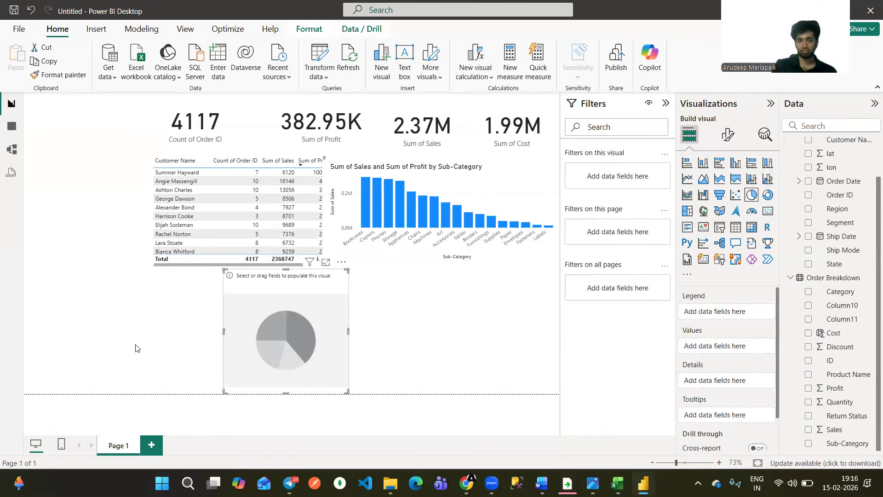
{"action": "left_click_drag", "start_coordinate": [223, 331], "coordinate": [136, 344]}
{"action": "left_click_drag", "start_coordinate": [231, 332], "coordinate": [230, 336]}
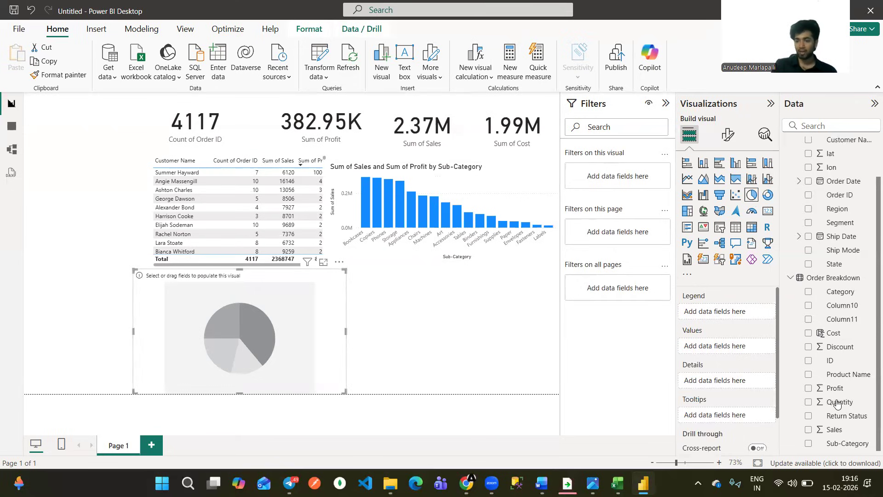
{"action": "left_click_drag", "start_coordinate": [716, 349], "coordinate": [716, 350]}
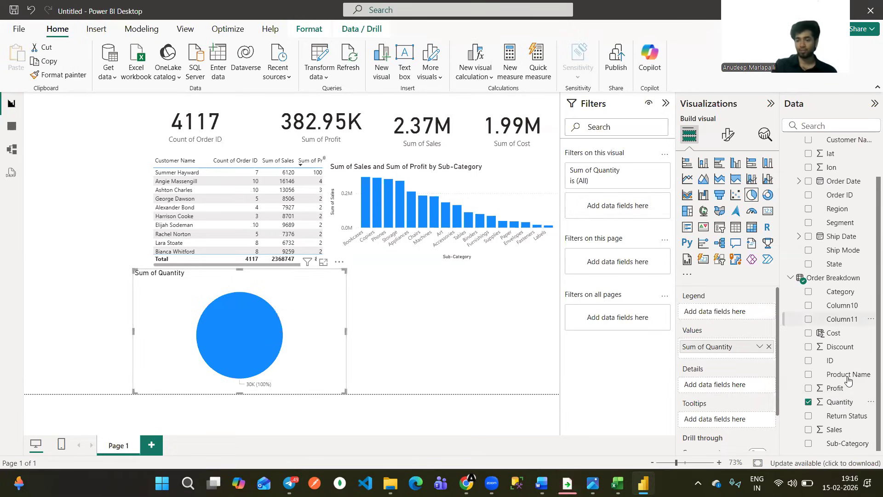
{"action": "left_click_drag", "start_coordinate": [727, 307], "coordinate": [720, 321]}
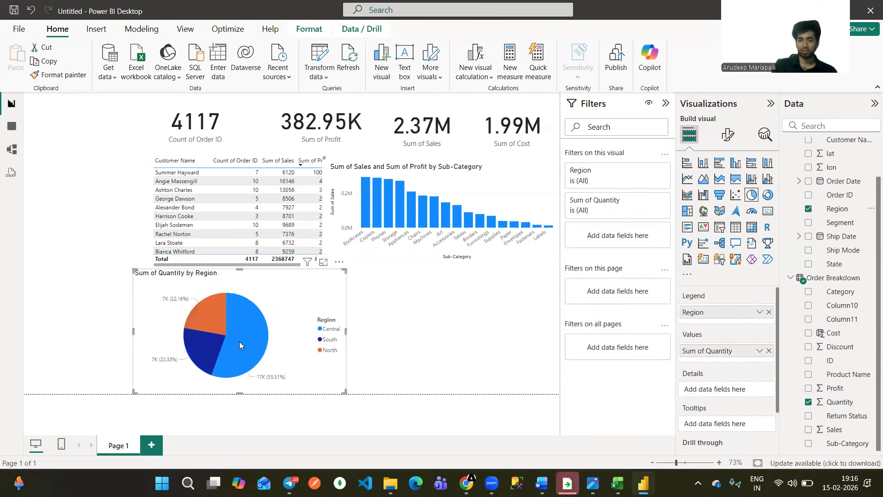
Examine how the South, Central and North slices of the pie chart cross-filter the other visuals, and clear the selection.
{"action": "mouse_move", "coordinate": [239, 342]}
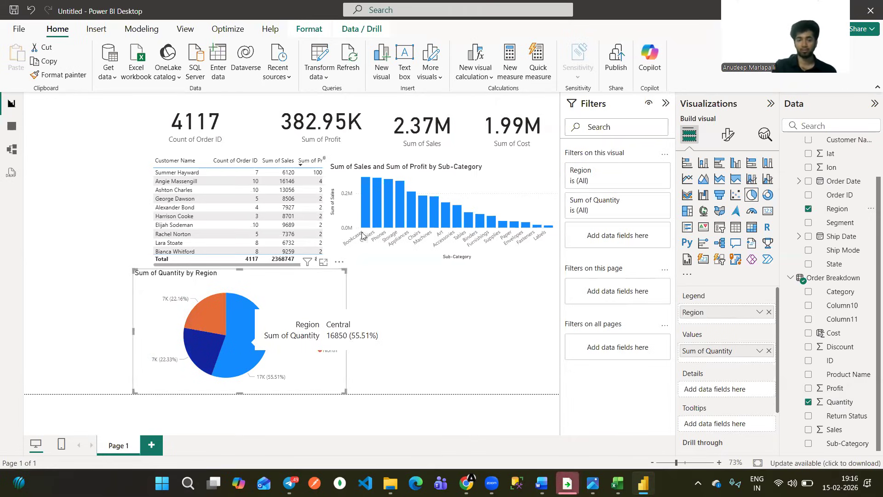
{"action": "mouse_move", "coordinate": [202, 306]}
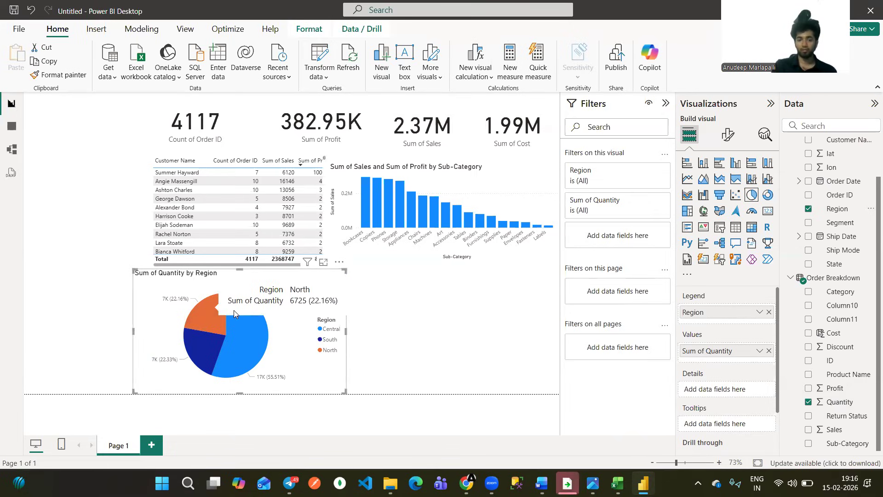
{"action": "mouse_move", "coordinate": [204, 345]}
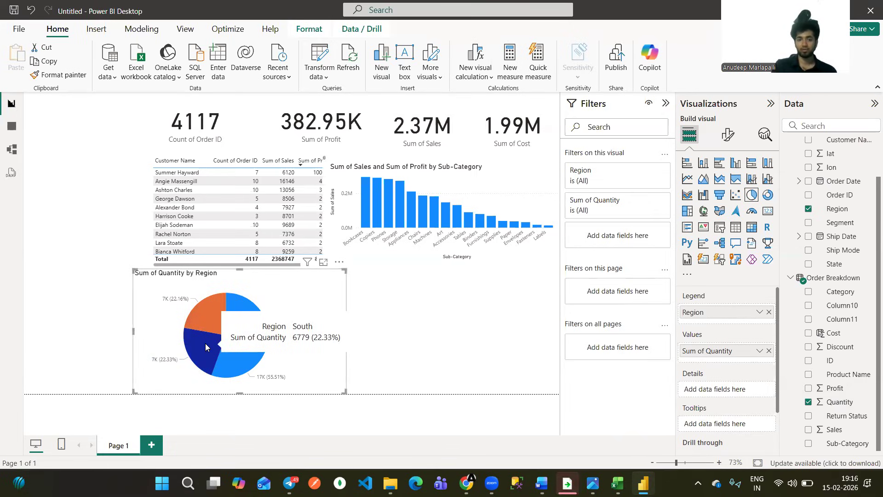
{"action": "left_click", "coordinate": [205, 343]}
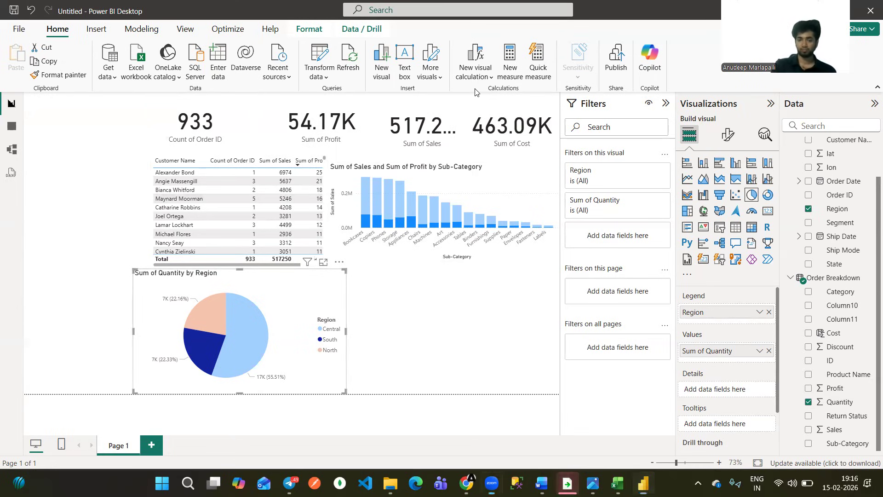
{"action": "left_click_drag", "start_coordinate": [340, 342], "coordinate": [349, 337]}
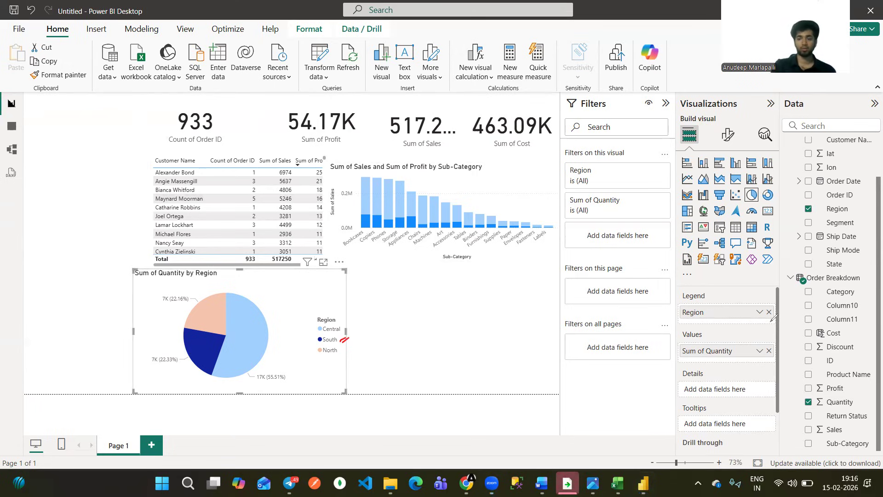
{"action": "left_click", "coordinate": [246, 325]}
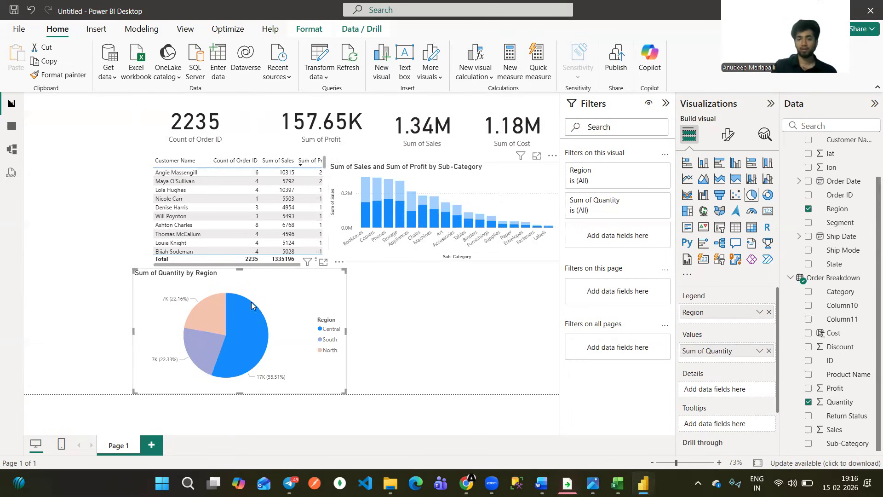
{"action": "left_click", "coordinate": [250, 324]}
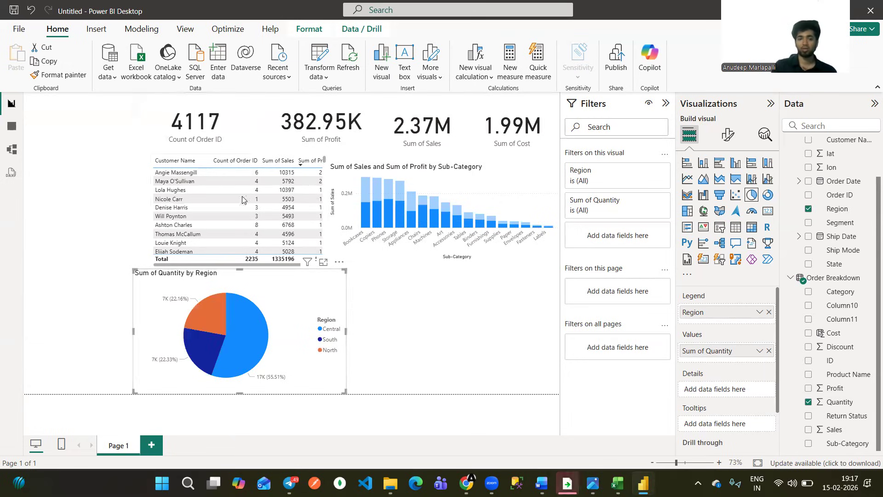
{"action": "left_click", "coordinate": [256, 327]}
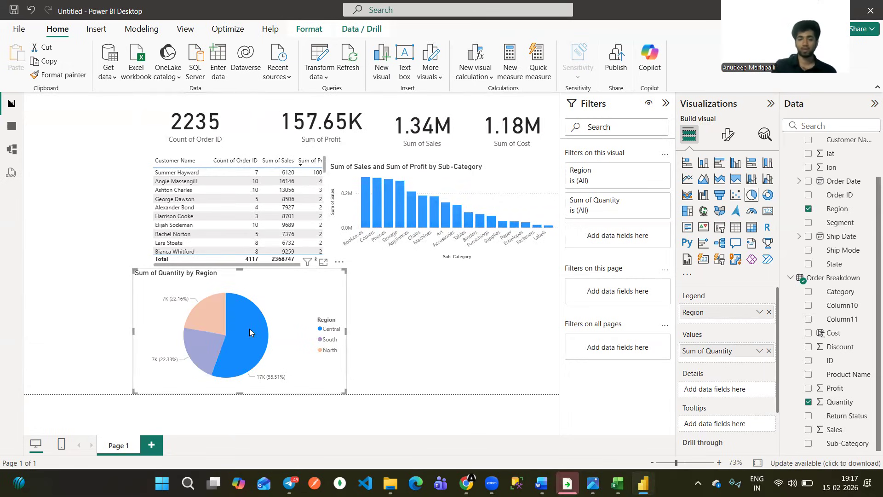
{"action": "left_click", "coordinate": [211, 311]}
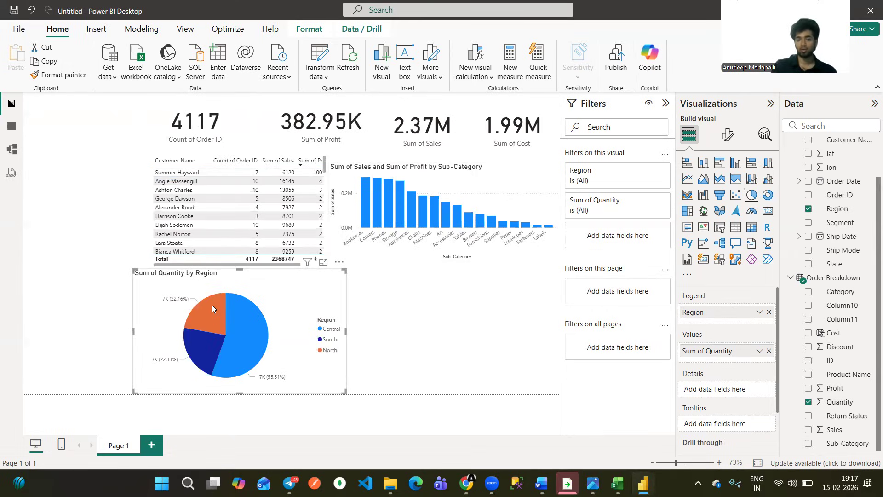
{"action": "left_click", "coordinate": [219, 307]}
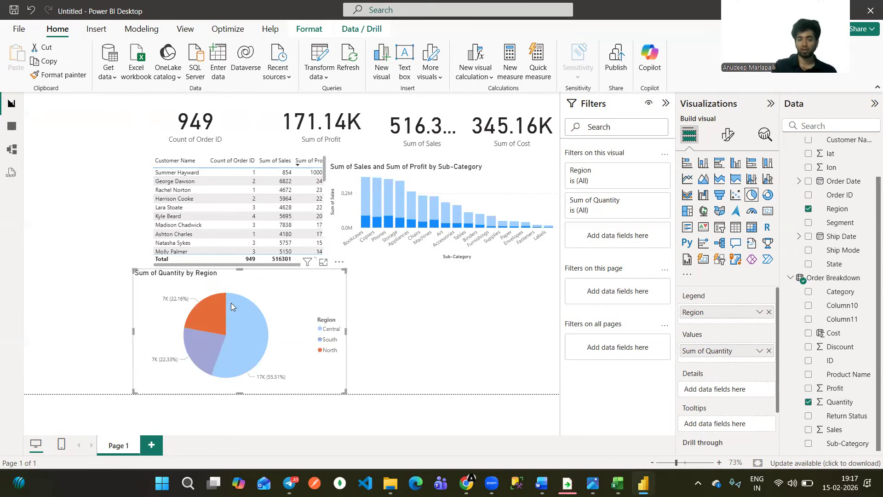
{"action": "left_click", "coordinate": [210, 317]}
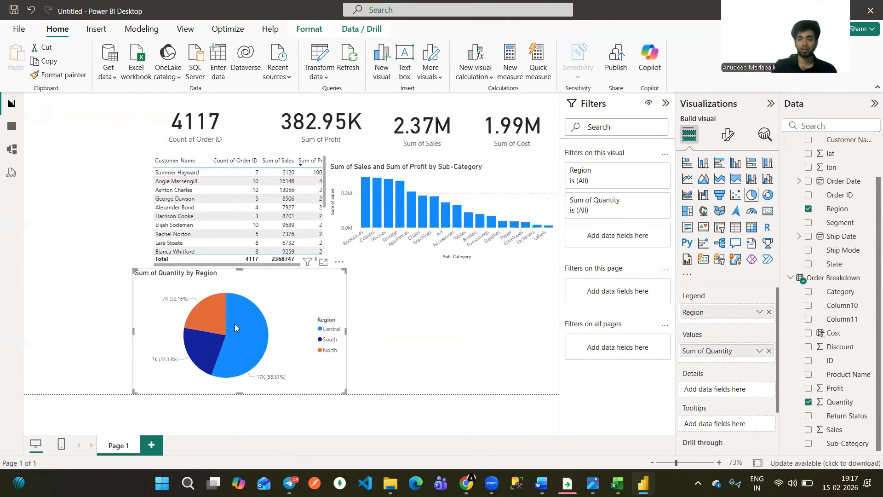
{"action": "left_click", "coordinate": [540, 380]}
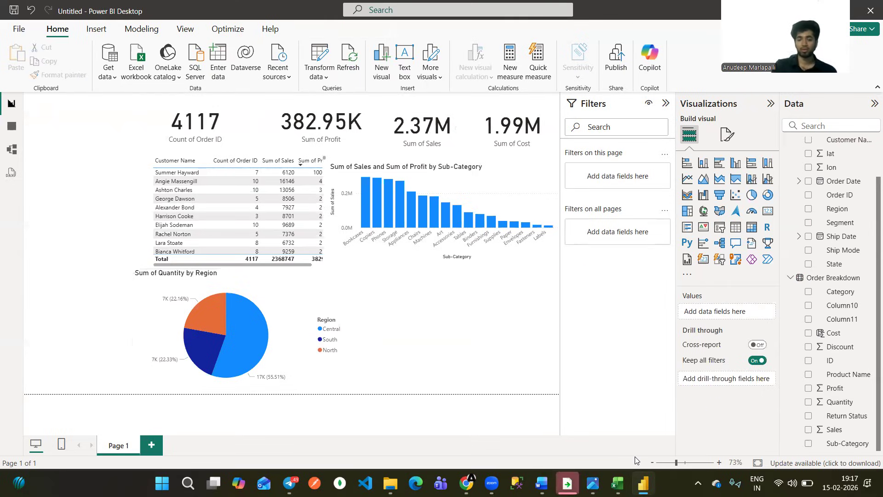
Switch to the SN-Corp-dashboard.png reference image and examine its Count of Order ID by Year and Quarter line chart.
{"action": "left_click", "coordinate": [592, 482]}
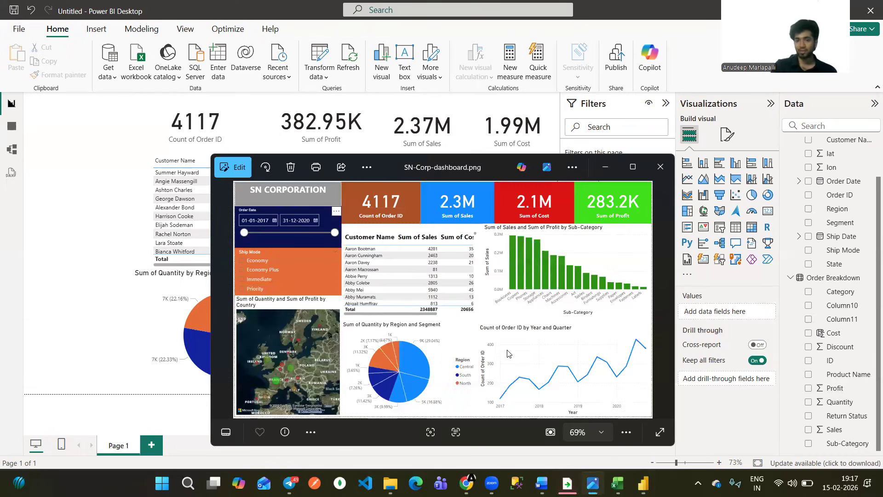
{"action": "left_click_drag", "start_coordinate": [553, 349], "coordinate": [564, 351]}
{"action": "mouse_move", "coordinate": [493, 336]}
{"action": "left_mouse_down"}
{"action": "mouse_move", "coordinate": [482, 334]}
{"action": "mouse_move", "coordinate": [540, 334]}
{"action": "left_mouse_up"}
{"action": "left_click_drag", "start_coordinate": [552, 334], "coordinate": [563, 332]}
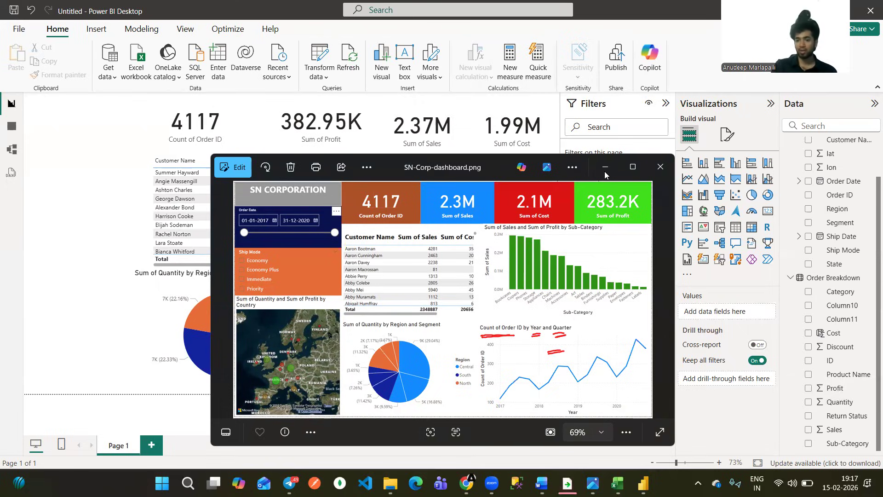
Return to the report, insert a line chart, and size it to fill the space beside the pie chart.
{"action": "left_click", "coordinate": [704, 178]}
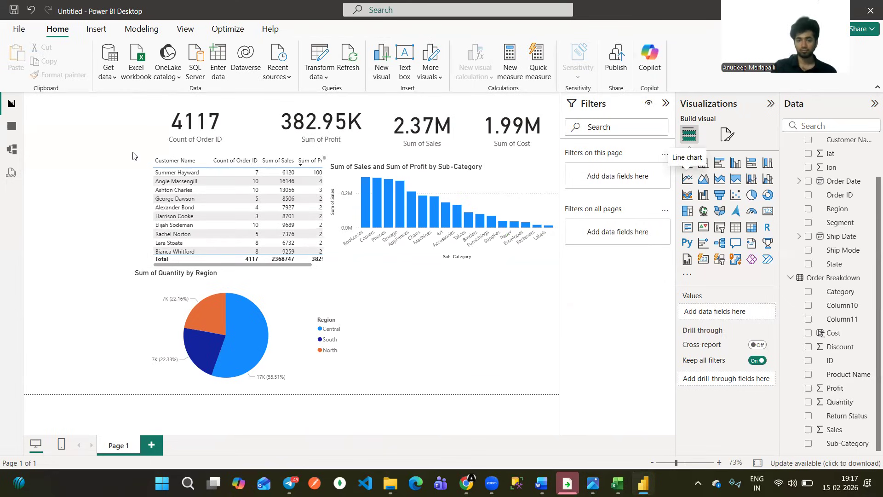
{"action": "left_click_drag", "start_coordinate": [110, 128], "coordinate": [532, 371]}
{"action": "left_click_drag", "start_coordinate": [440, 330], "coordinate": [348, 270]}
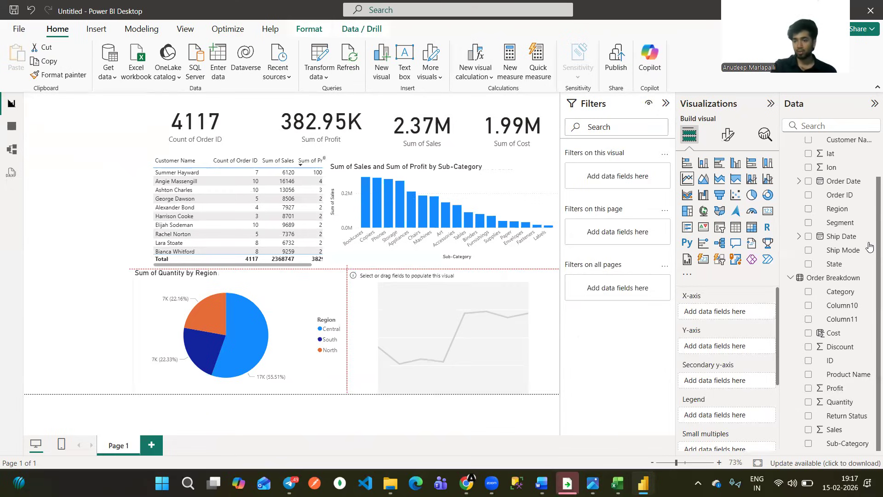
Set only the Year level of Order Date as the line chart's x-axis and the count of Order ID as its y-axis.
{"action": "scroll", "coordinate": [869, 230], "scroll_direction": "up", "scroll_amount": 3}
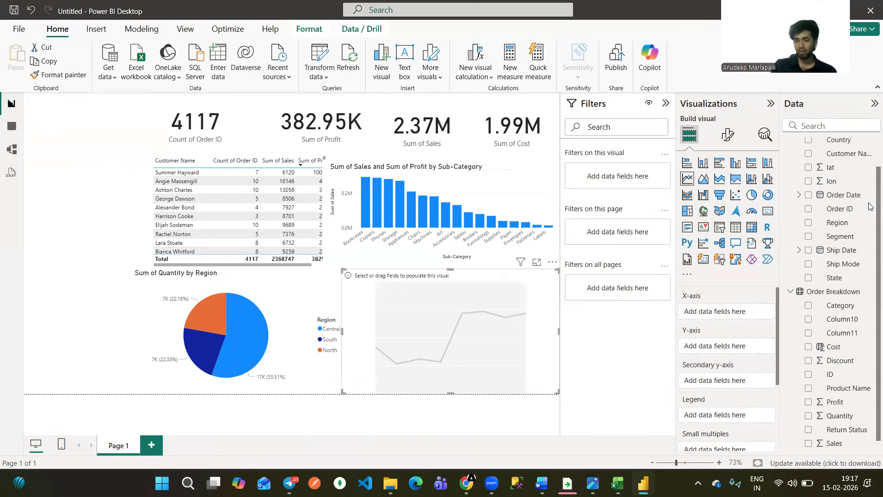
{"action": "left_click_drag", "start_coordinate": [843, 227], "coordinate": [717, 314]}
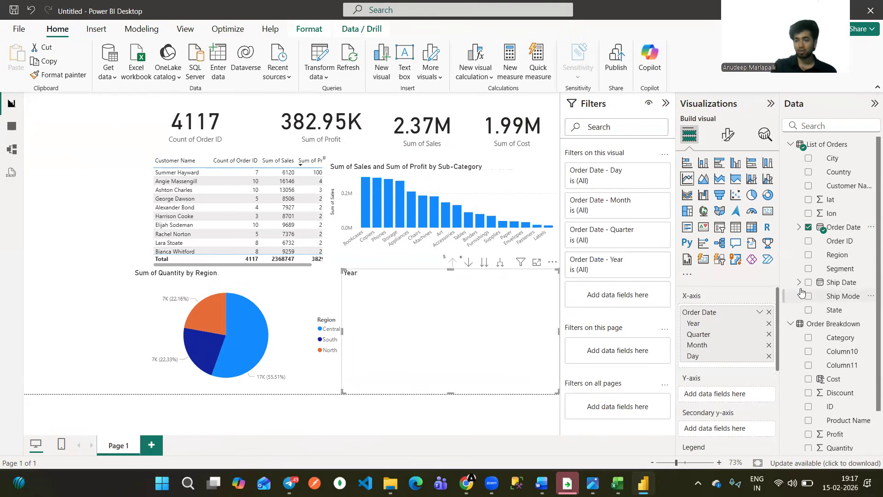
{"action": "left_click", "coordinate": [808, 228]}
{"action": "left_click", "coordinate": [799, 228]}
{"action": "left_click_drag", "start_coordinate": [841, 242], "coordinate": [720, 311]}
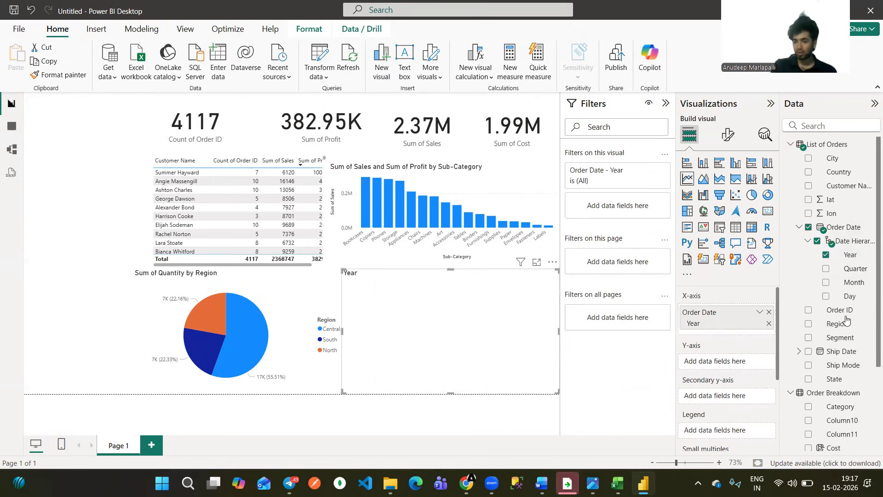
{"action": "left_click_drag", "start_coordinate": [840, 310], "coordinate": [726, 361]}
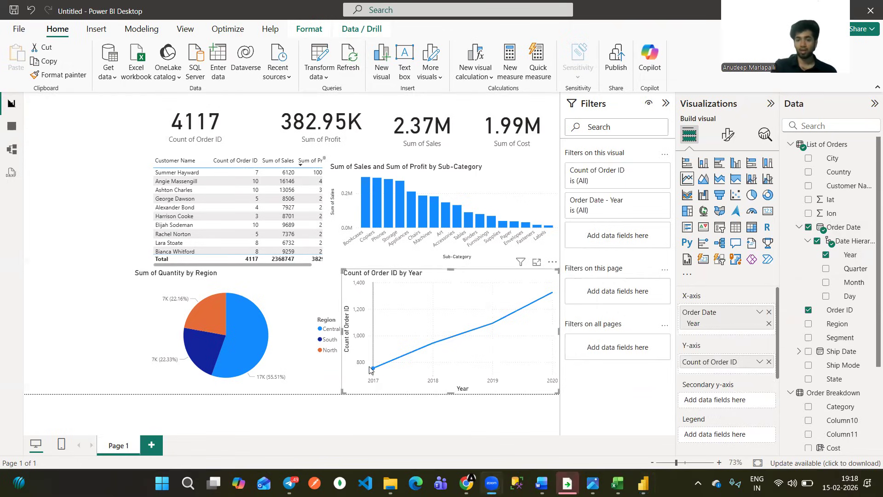
{"action": "mouse_move", "coordinate": [371, 370]}
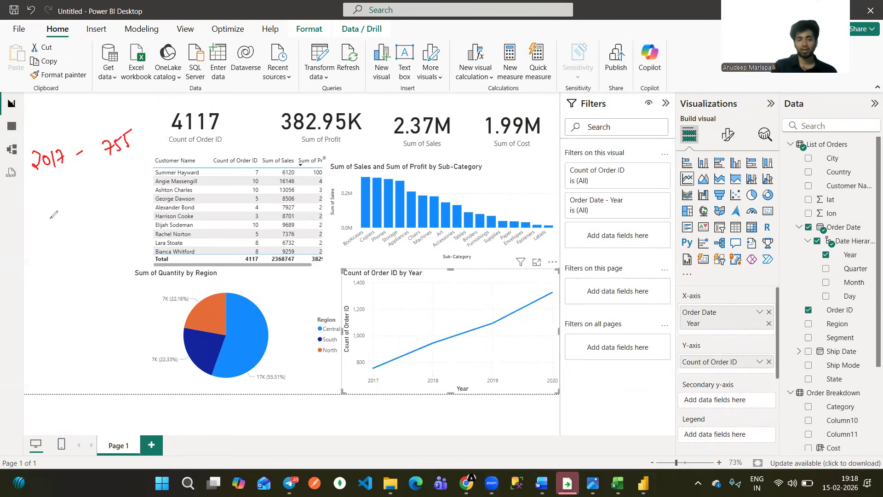
{"action": "mouse_move", "coordinate": [57, 216]}
{"action": "left_mouse_down"}
{"action": "mouse_move", "coordinate": [53, 226]}
{"action": "mouse_move", "coordinate": [80, 217]}
{"action": "left_mouse_up"}
{"action": "left_click_drag", "start_coordinate": [94, 209], "coordinate": [102, 215]}
{"action": "left_click", "coordinate": [104, 220]}
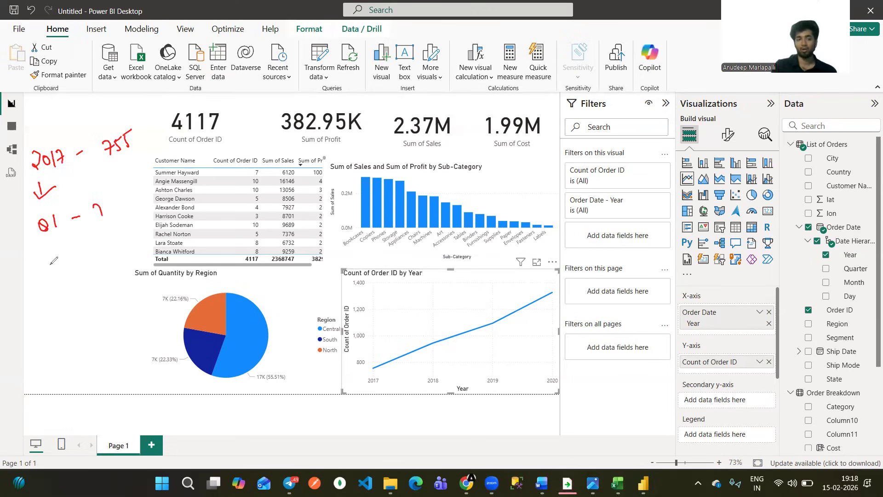
{"action": "left_click_drag", "start_coordinate": [48, 255], "coordinate": [59, 266]}
{"action": "mouse_move", "coordinate": [65, 253]}
{"action": "left_mouse_down"}
{"action": "mouse_move", "coordinate": [71, 262]}
{"action": "mouse_move", "coordinate": [95, 252]}
{"action": "left_mouse_up"}
{"action": "left_click_drag", "start_coordinate": [105, 246], "coordinate": [112, 254]}
{"action": "left_click", "coordinate": [114, 263]}
{"action": "left_click_drag", "start_coordinate": [48, 294], "coordinate": [60, 307]}
{"action": "left_click", "coordinate": [61, 291]}
{"action": "left_click_drag", "start_coordinate": [84, 295], "coordinate": [92, 292]}
{"action": "left_click_drag", "start_coordinate": [101, 288], "coordinate": [109, 296]}
{"action": "left_click", "coordinate": [114, 302]}
{"action": "left_click_drag", "start_coordinate": [69, 338], "coordinate": [71, 353]}
{"action": "left_click_drag", "start_coordinate": [83, 343], "coordinate": [95, 339]}
{"action": "left_click_drag", "start_coordinate": [103, 330], "coordinate": [114, 343]}
{"action": "left_click", "coordinate": [120, 350]}
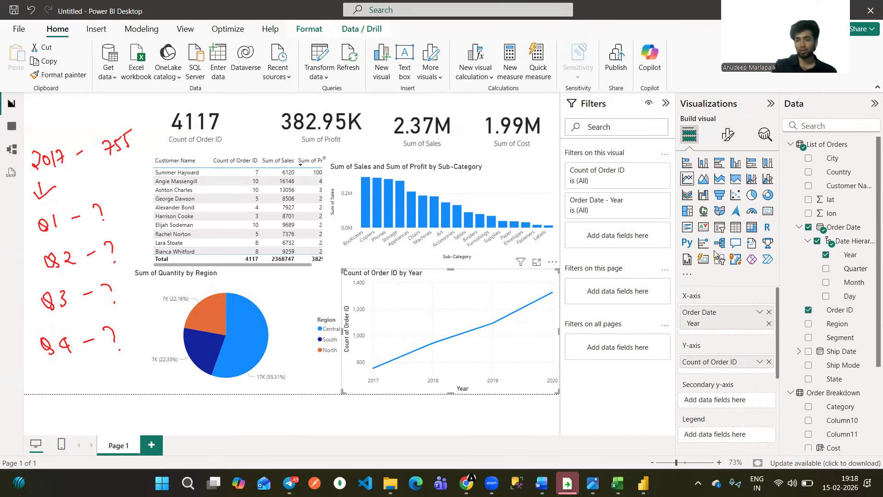
Add the Quarter level of Order Date below Year on the line chart's x-axis.
{"action": "left_click_drag", "start_coordinate": [845, 271], "coordinate": [733, 330]}
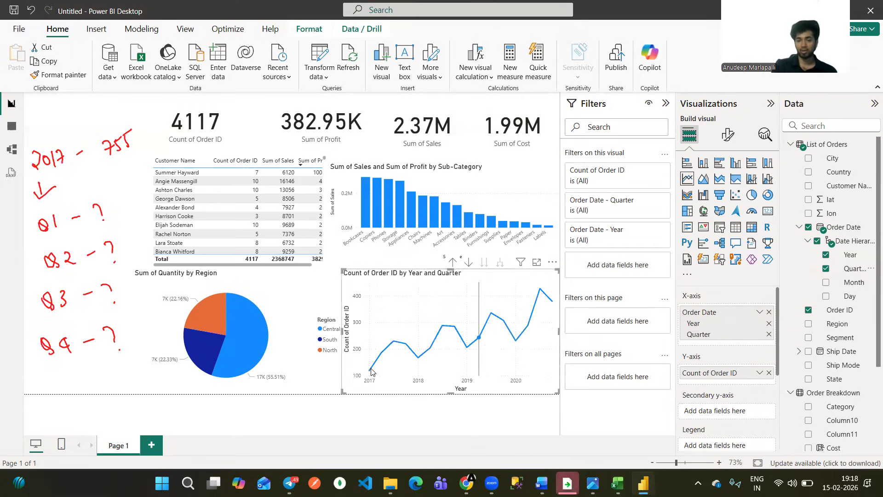
Examine the order counts for the individual 2017 quarters in the line chart and relate them to the yearly total.
{"action": "mouse_move", "coordinate": [371, 371]}
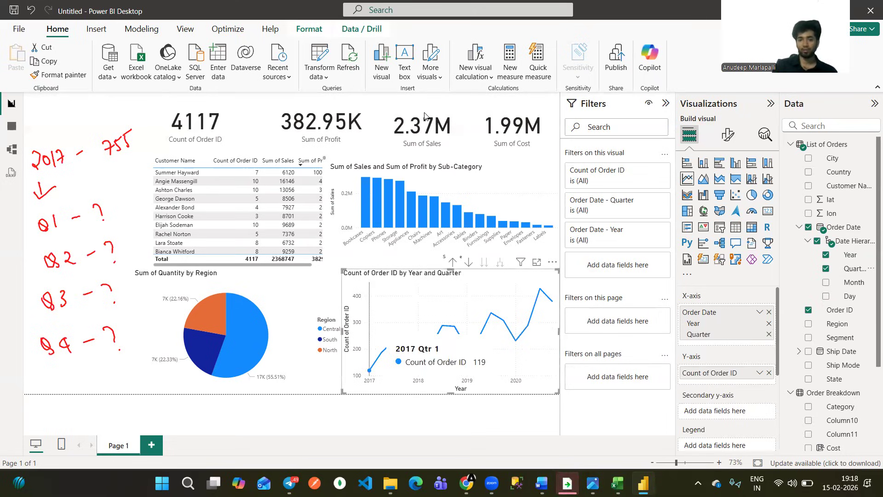
{"action": "left_click_drag", "start_coordinate": [117, 207], "coordinate": [116, 219]}
{"action": "mouse_move", "coordinate": [122, 207]}
{"action": "left_mouse_down"}
{"action": "mouse_move", "coordinate": [122, 221]}
{"action": "mouse_move", "coordinate": [130, 217]}
{"action": "left_mouse_up"}
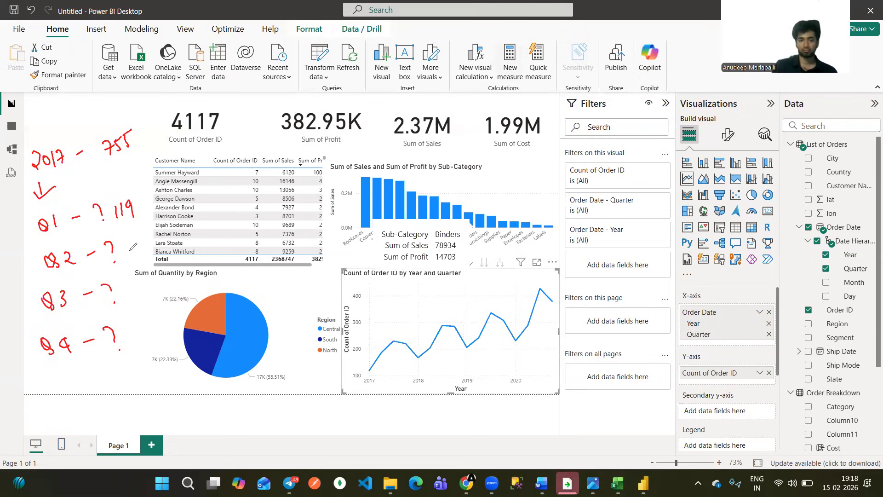
{"action": "left_click_drag", "start_coordinate": [121, 238], "coordinate": [122, 252]}
{"action": "left_click_drag", "start_coordinate": [133, 237], "coordinate": [133, 237]}
{"action": "left_click_drag", "start_coordinate": [140, 232], "coordinate": [137, 245]}
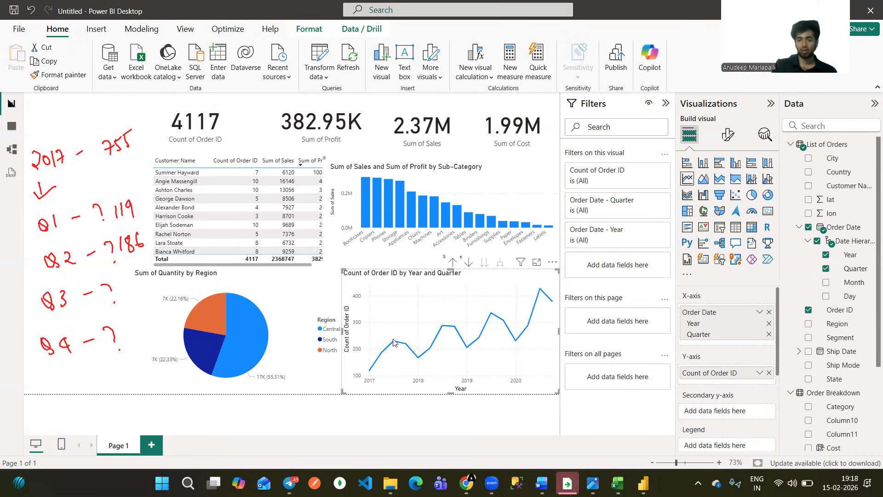
{"action": "mouse_move", "coordinate": [117, 283]}
{"action": "left_mouse_down"}
{"action": "mouse_move", "coordinate": [123, 293]}
{"action": "mouse_move", "coordinate": [145, 282]}
{"action": "left_mouse_up"}
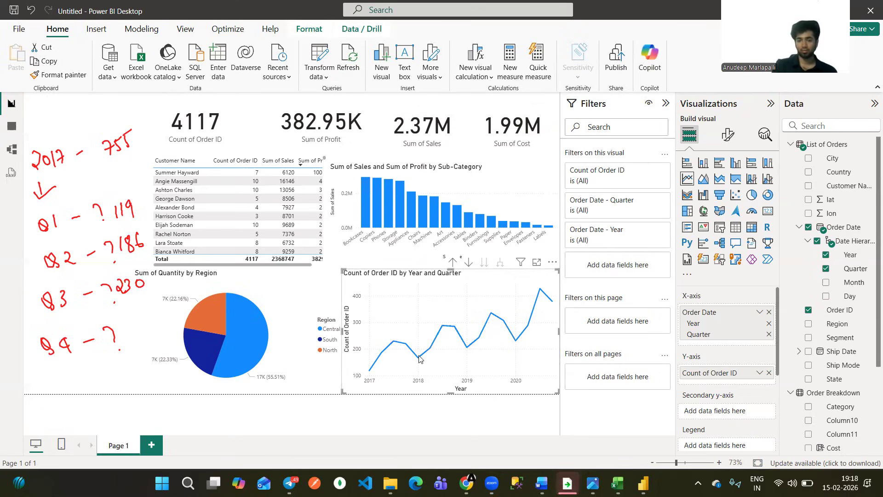
{"action": "mouse_move", "coordinate": [419, 359]}
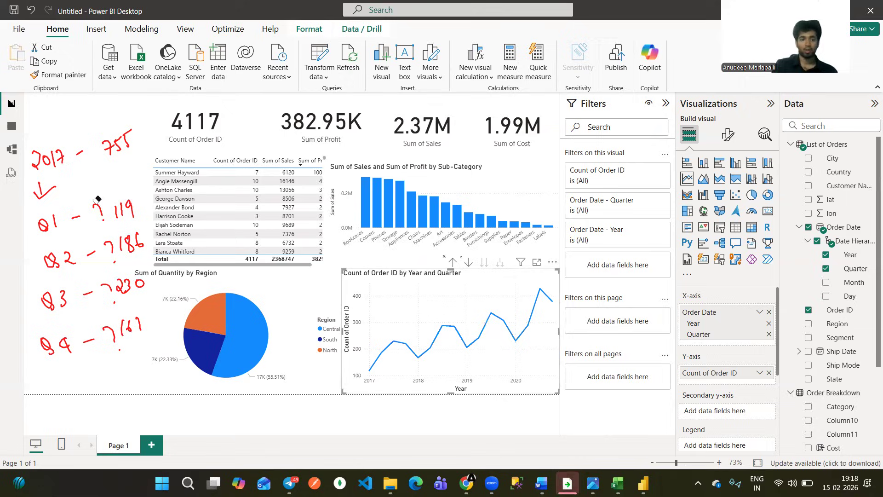
{"action": "left_click_drag", "start_coordinate": [111, 275], "coordinate": [115, 308]}
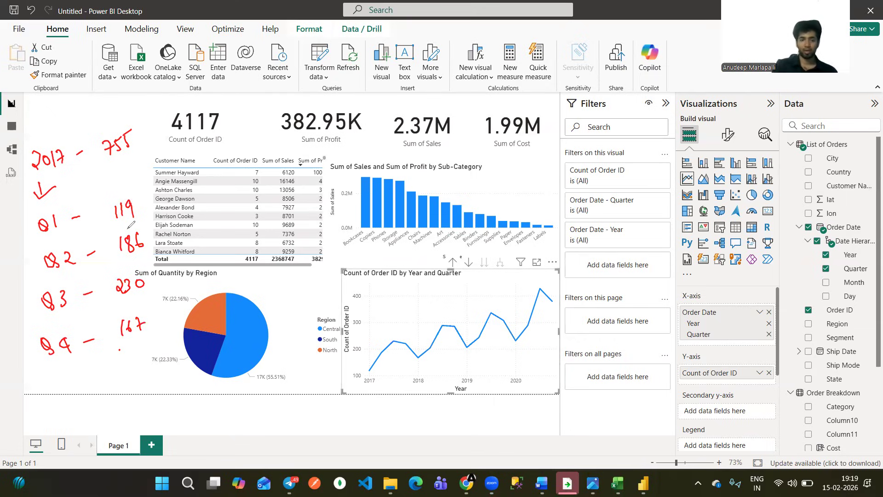
{"action": "left_click_drag", "start_coordinate": [122, 227], "coordinate": [130, 226]}
{"action": "left_click_drag", "start_coordinate": [126, 223], "coordinate": [127, 229]}
{"action": "left_click_drag", "start_coordinate": [126, 266], "coordinate": [134, 264]}
{"action": "left_click_drag", "start_coordinate": [129, 261], "coordinate": [133, 271]}
{"action": "left_click_drag", "start_coordinate": [132, 300], "coordinate": [143, 298]}
{"action": "left_click_drag", "start_coordinate": [137, 296], "coordinate": [140, 313]}
{"action": "left_click_drag", "start_coordinate": [120, 192], "coordinate": [115, 170]}
{"action": "left_click_drag", "start_coordinate": [109, 180], "coordinate": [122, 179]}
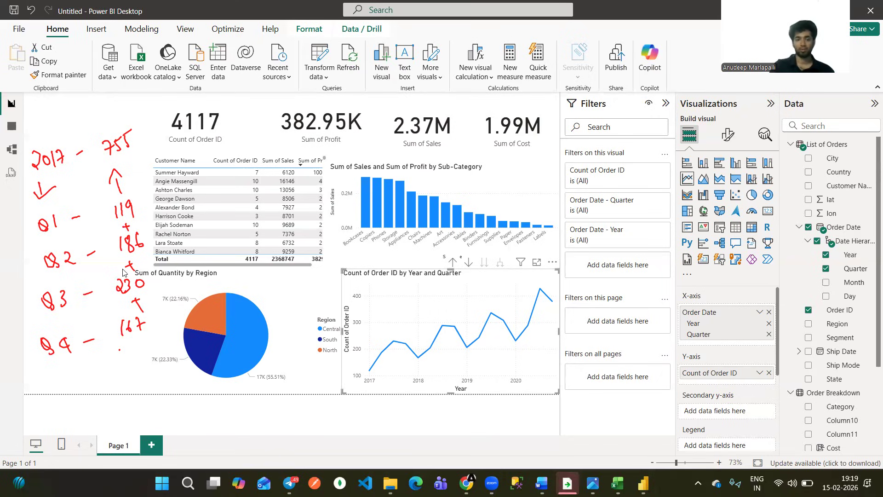
{"action": "key", "text": "Escape"}
Switch to the SN-Corp-dashboard.png reference image and examine its Order Date and Ship Mode slicers.
{"action": "left_click", "coordinate": [599, 479]}
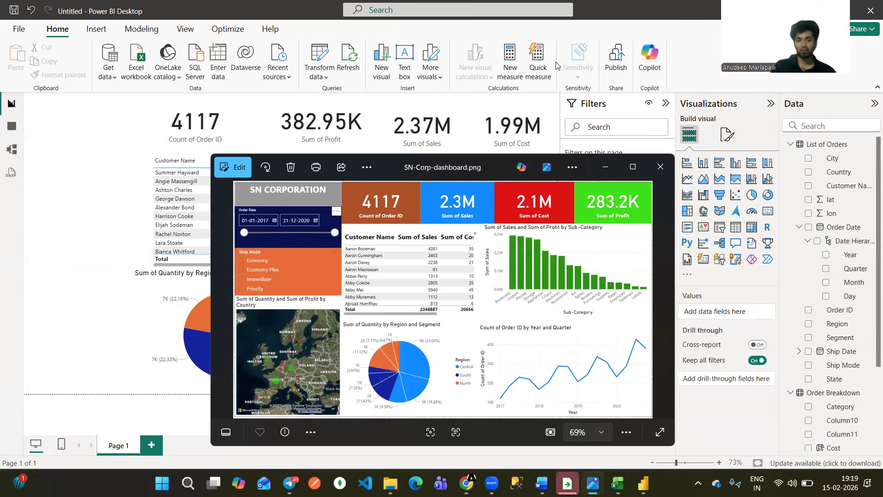
{"action": "left_click_drag", "start_coordinate": [295, 245], "coordinate": [308, 239]}
{"action": "left_click_drag", "start_coordinate": [301, 271], "coordinate": [307, 267]}
{"action": "left_click_drag", "start_coordinate": [298, 279], "coordinate": [309, 273]}
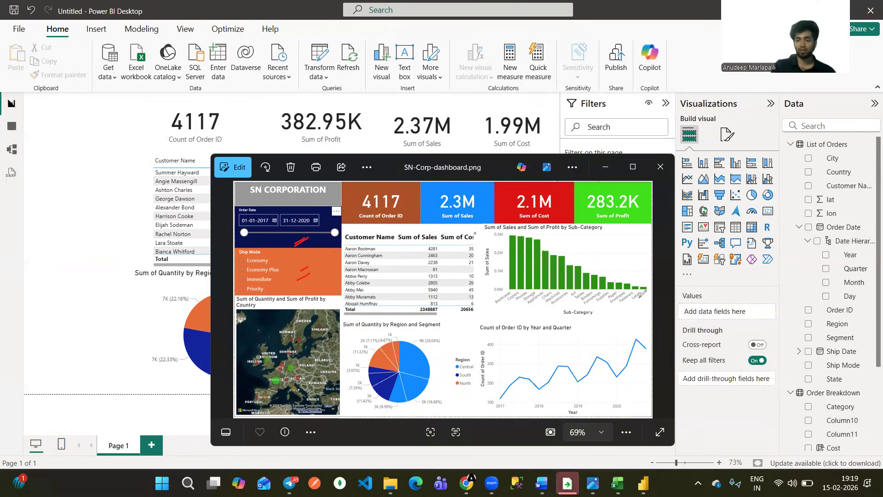
Return to the Power BI report, add an empty slicer, and shrink and place it beside the customer table.
{"action": "left_click", "coordinate": [103, 238]}
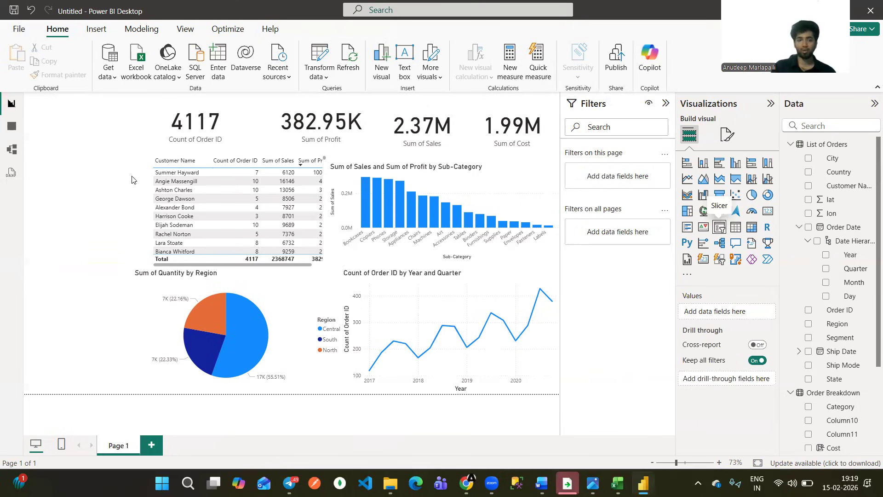
{"action": "left_click_drag", "start_coordinate": [120, 150], "coordinate": [112, 202]}
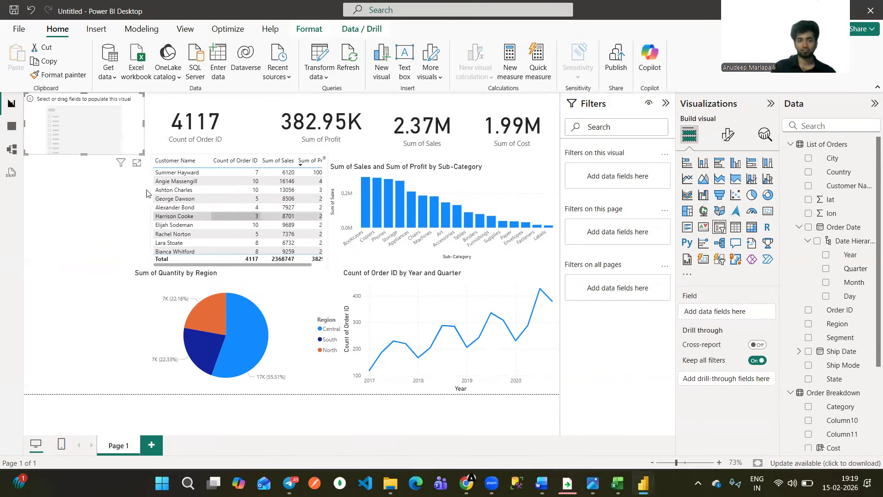
{"action": "left_click", "coordinate": [145, 196]}
{"action": "left_click_drag", "start_coordinate": [142, 194], "coordinate": [153, 227]}
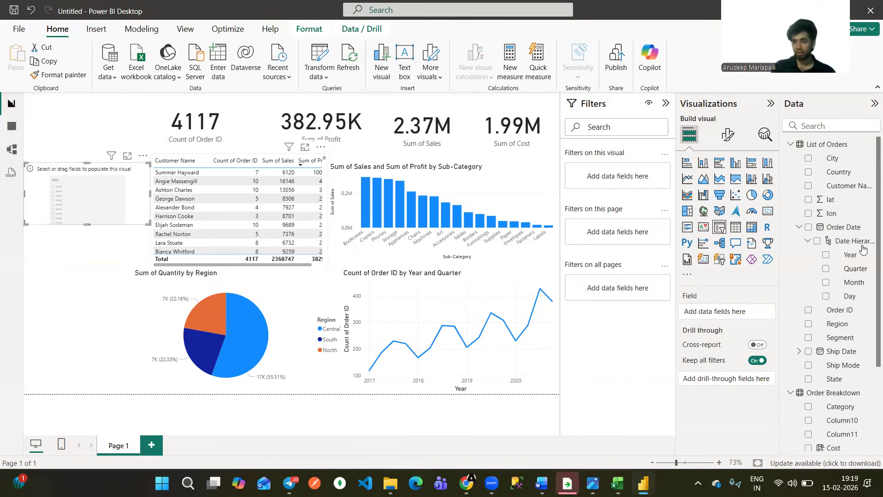
{"action": "left_click", "coordinate": [799, 228]}
{"action": "left_click_drag", "start_coordinate": [822, 228], "coordinate": [128, 268]}
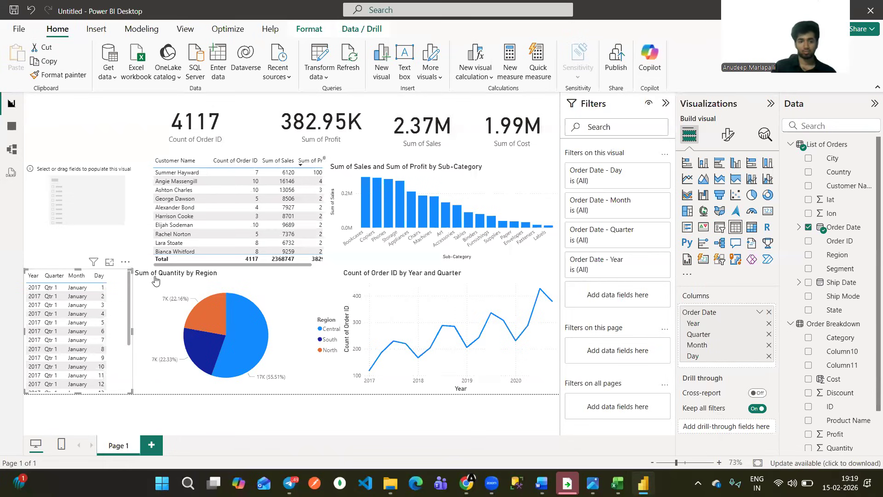
{"action": "left_click", "coordinate": [125, 261]}
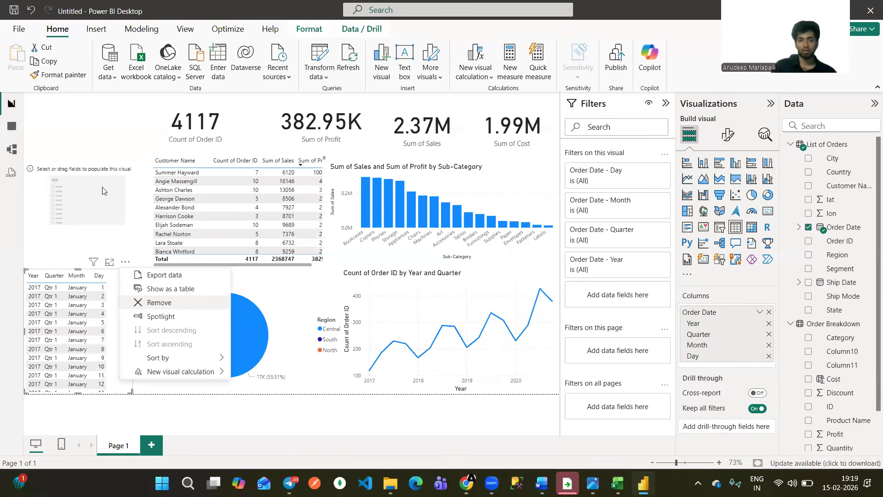
{"action": "key", "text": "Return"}
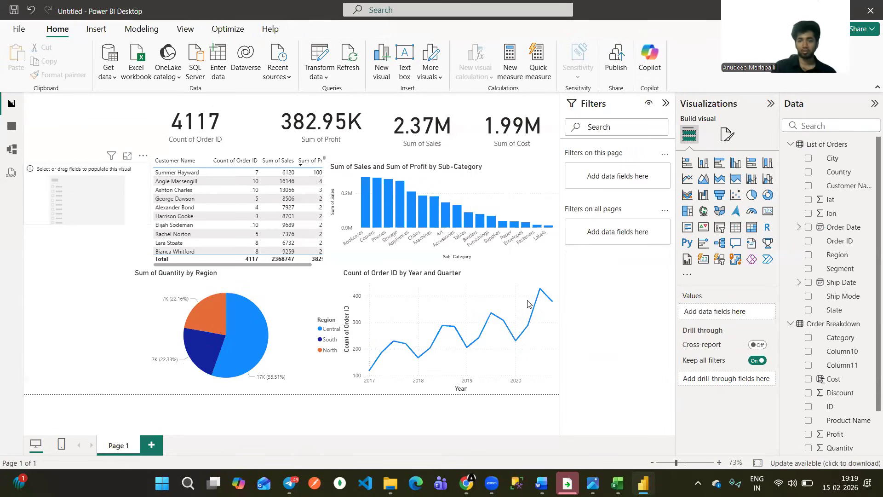
Assign Order Date as the field of the empty slicer beside the customer table.
{"action": "left_click", "coordinate": [101, 192]}
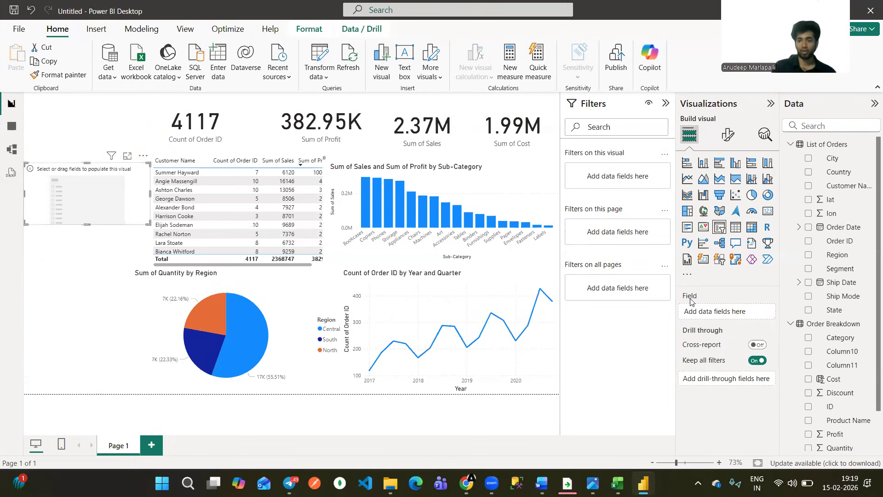
{"action": "left_click_drag", "start_coordinate": [844, 227], "coordinate": [591, 298]}
{"action": "left_click_drag", "start_coordinate": [128, 207], "coordinate": [129, 207]}
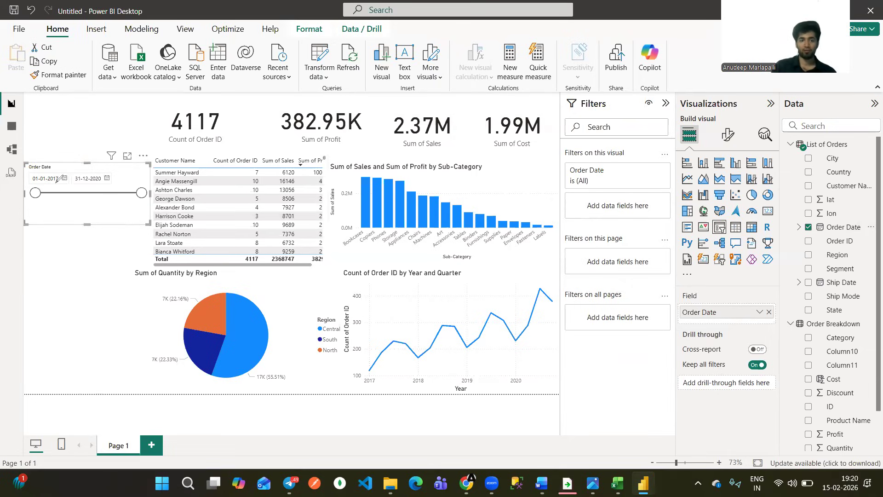
Examine the Order Date slicer's start and end dates together with the card totals for the full period.
{"action": "left_click_drag", "start_coordinate": [47, 188], "coordinate": [54, 184]}
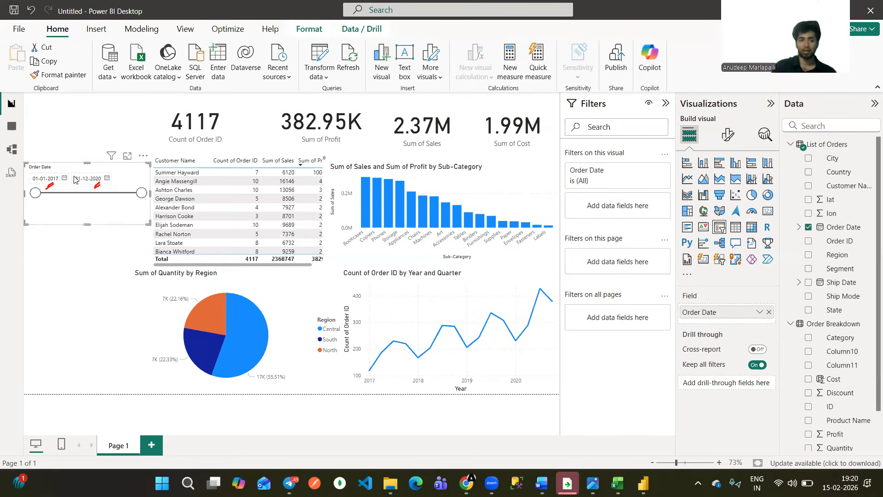
{"action": "left_click_drag", "start_coordinate": [27, 178], "coordinate": [36, 171]}
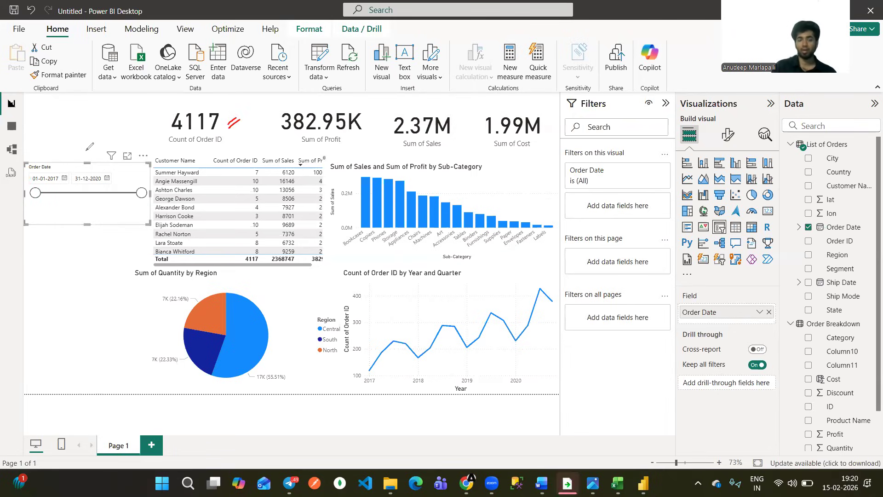
{"action": "left_click_drag", "start_coordinate": [501, 109], "coordinate": [493, 112]}
{"action": "left_click_drag", "start_coordinate": [503, 111], "coordinate": [494, 114]}
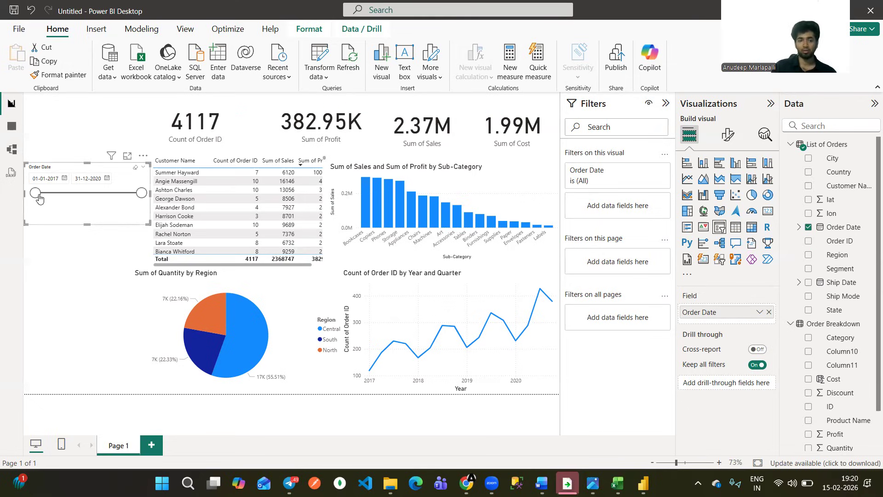
Set the start date of the Order Date slicer to 01-01-2018.
{"action": "left_click_drag", "start_coordinate": [36, 192], "coordinate": [71, 193]}
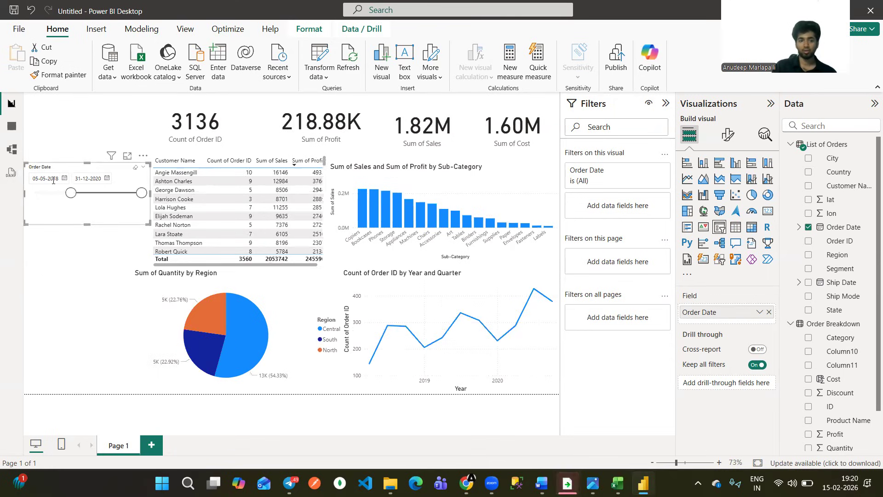
{"action": "left_click", "coordinate": [64, 178]}
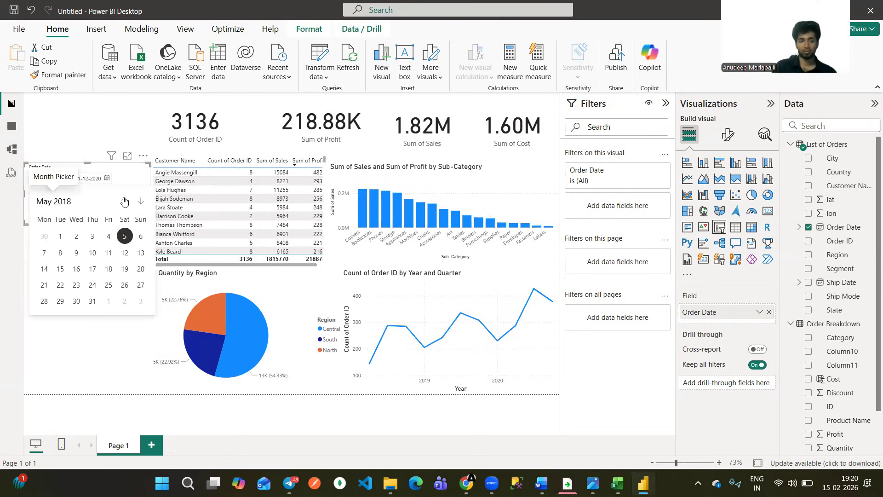
{"action": "left_click", "coordinate": [125, 201]}
{"action": "left_click", "coordinate": [125, 202]}
{"action": "left_click", "coordinate": [125, 202]}
{"action": "left_click", "coordinate": [125, 202]}
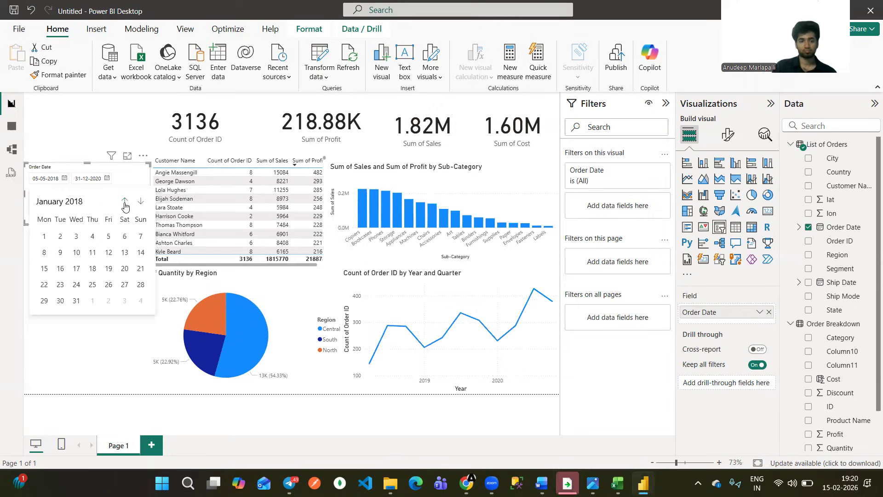
{"action": "left_click", "coordinate": [45, 236]}
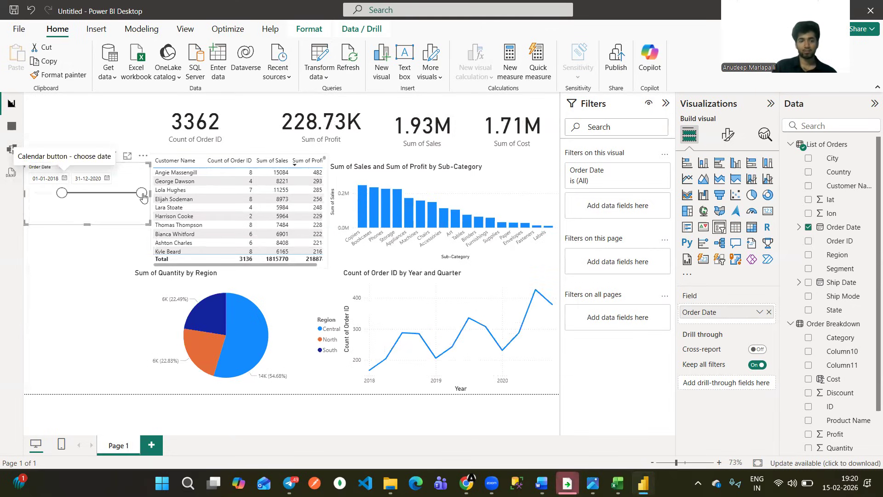
Set the end date of the Order Date slicer to 31-12-2018.
{"action": "left_click_drag", "start_coordinate": [141, 193], "coordinate": [89, 208]}
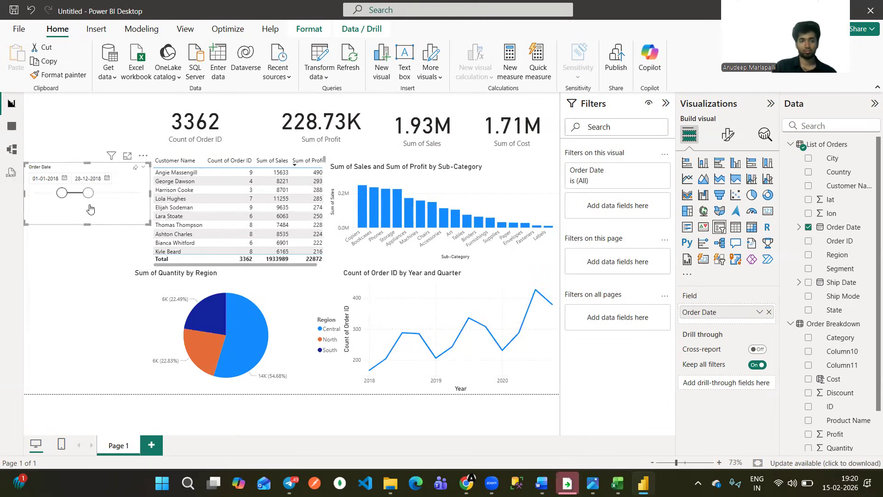
{"action": "left_click", "coordinate": [107, 179]}
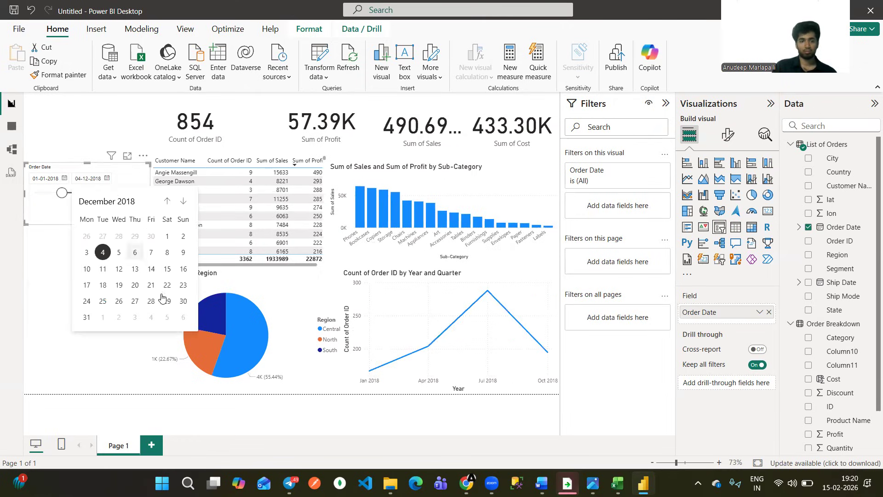
{"action": "left_click", "coordinate": [86, 317]}
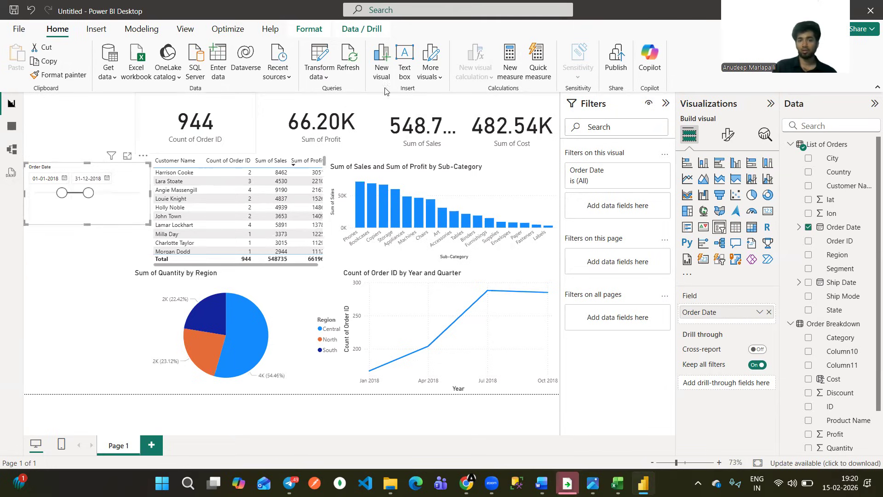
Examine the order count, profit, sales and cost cards for the year 2018.
{"action": "left_click_drag", "start_coordinate": [235, 113], "coordinate": [225, 123]}
{"action": "left_click_drag", "start_coordinate": [327, 108], "coordinate": [336, 104]}
{"action": "left_click_drag", "start_coordinate": [403, 98], "coordinate": [395, 102]}
{"action": "left_click_drag", "start_coordinate": [404, 101], "coordinate": [395, 105]}
{"action": "left_click_drag", "start_coordinate": [498, 93], "coordinate": [489, 99]}
{"action": "mouse_move", "coordinate": [77, 118]}
{"action": "left_mouse_down"}
{"action": "mouse_move", "coordinate": [88, 130]}
{"action": "mouse_move", "coordinate": [95, 117]}
{"action": "left_mouse_up"}
{"action": "mouse_move", "coordinate": [102, 116]}
{"action": "left_mouse_down"}
{"action": "mouse_move", "coordinate": [105, 127]}
{"action": "mouse_move", "coordinate": [116, 115]}
{"action": "left_mouse_up"}
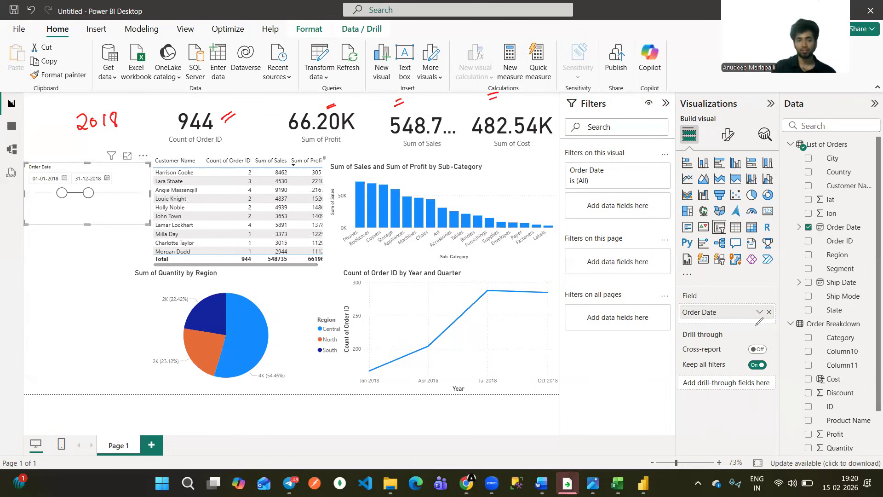
Restore the Order Date slicer to its full range, 01-01-2017 to 31-12-2020.
{"action": "key", "text": "Escape"}
{"action": "left_click_drag", "start_coordinate": [88, 193], "coordinate": [141, 193]}
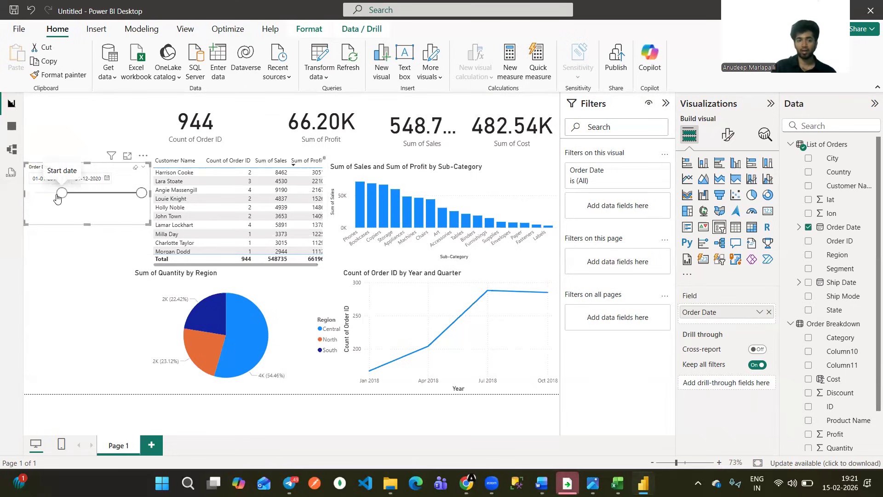
{"action": "left_click_drag", "start_coordinate": [58, 194], "coordinate": [13, 197]}
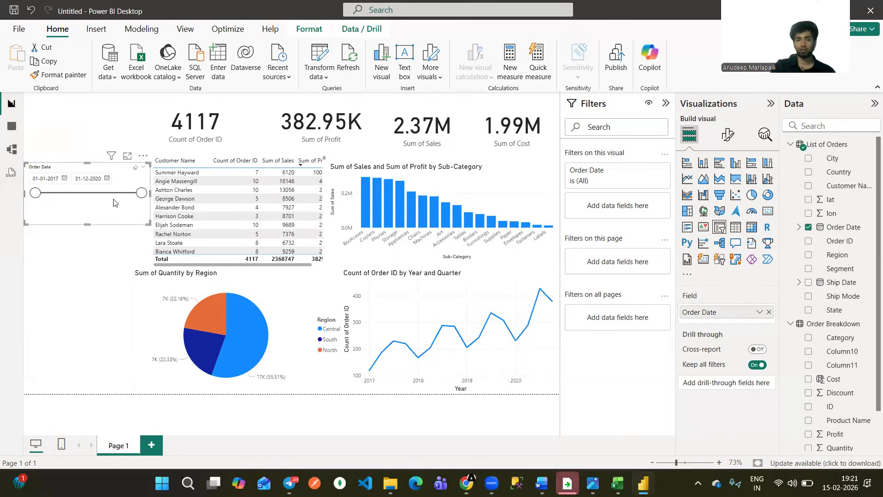
Check the dashboard layout in the SN-Corp-dashboard.png reference image and return to the report.
{"action": "left_click", "coordinate": [608, 417]}
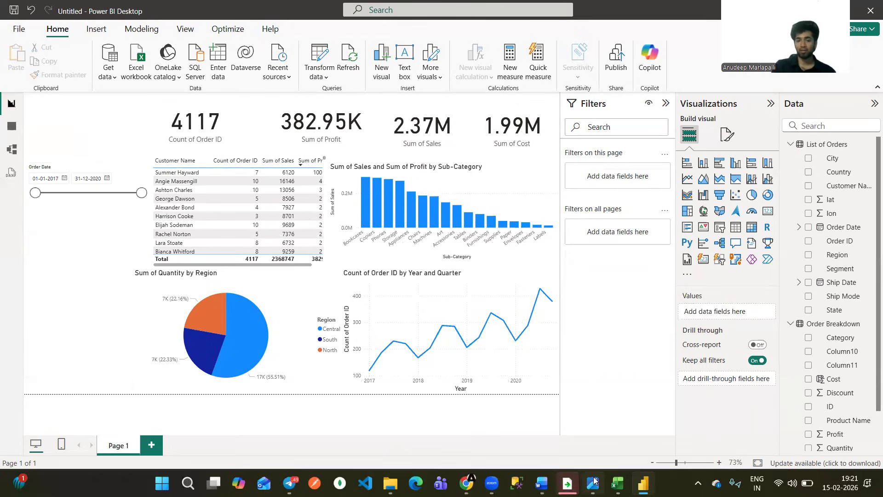
{"action": "left_click", "coordinate": [594, 481]}
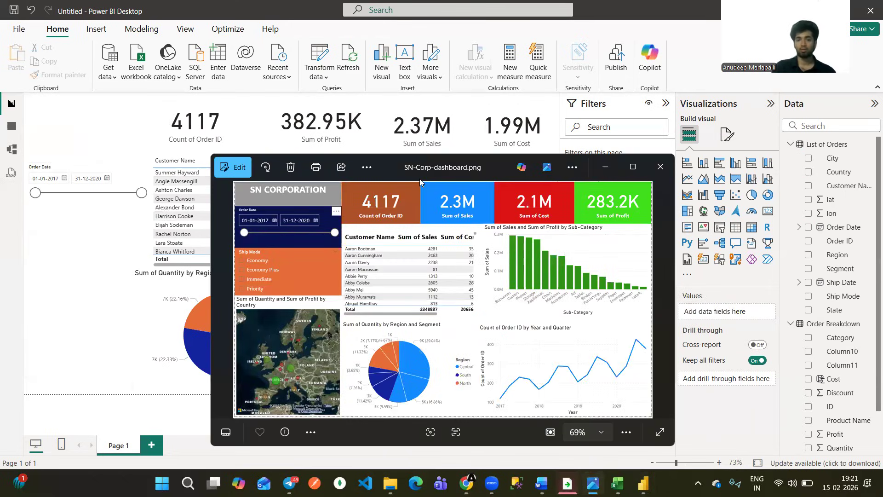
{"action": "left_click", "coordinate": [362, 147]}
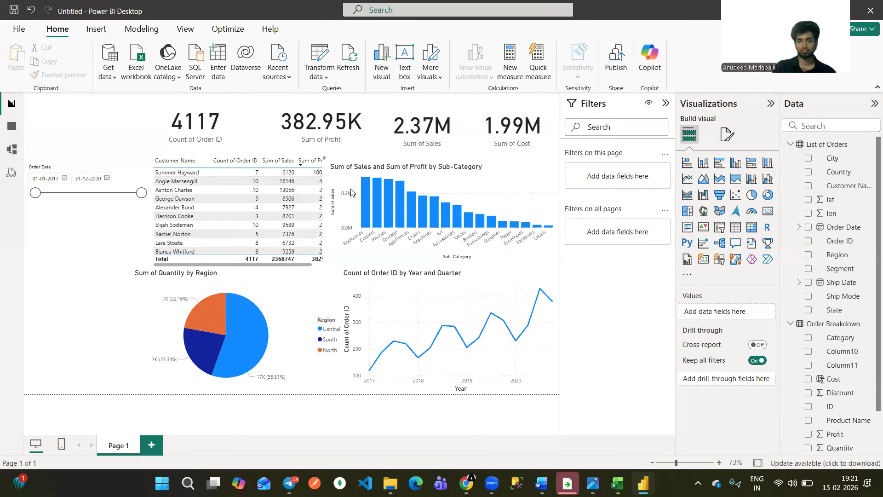
Stretch the Sub-Category column chart slightly upward so it aligns with the customer table.
{"action": "left_click", "coordinate": [335, 167]}
{"action": "left_click_drag", "start_coordinate": [327, 157], "coordinate": [339, 164]}
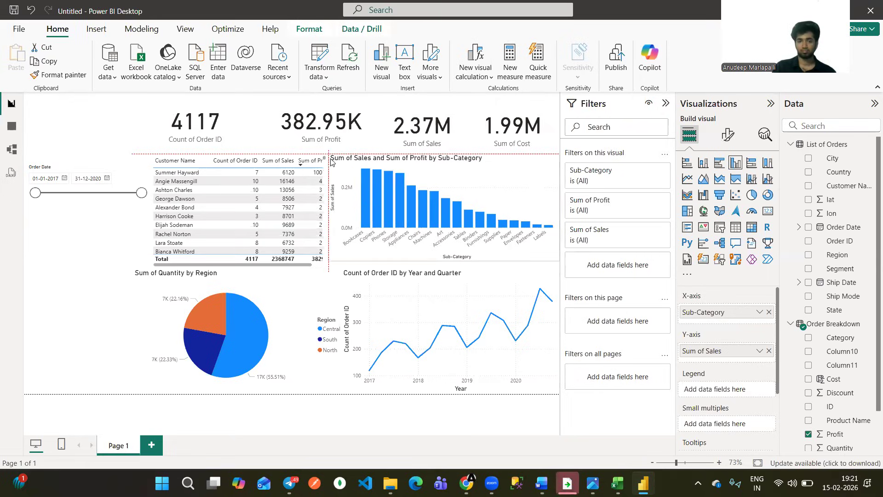
{"action": "left_click", "coordinate": [148, 183]}
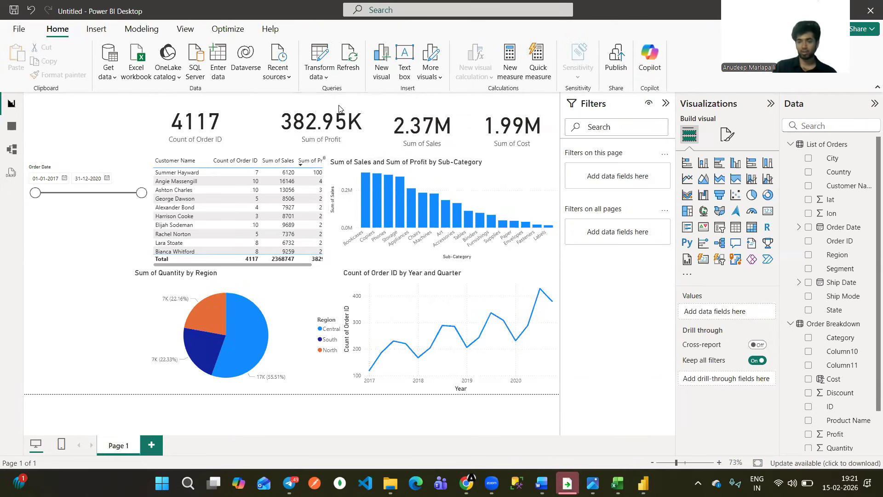
Switch to the SN-Corp-dashboard.png reference image and examine the options of its Ship Mode slicer.
{"action": "left_click", "coordinate": [592, 483]}
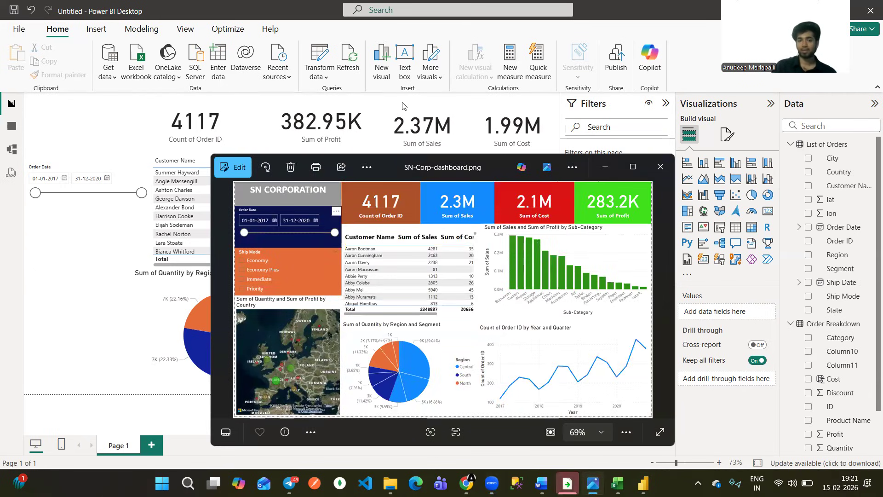
{"action": "left_click_drag", "start_coordinate": [302, 260], "coordinate": [289, 270]}
{"action": "left_click_drag", "start_coordinate": [304, 267], "coordinate": [290, 277]}
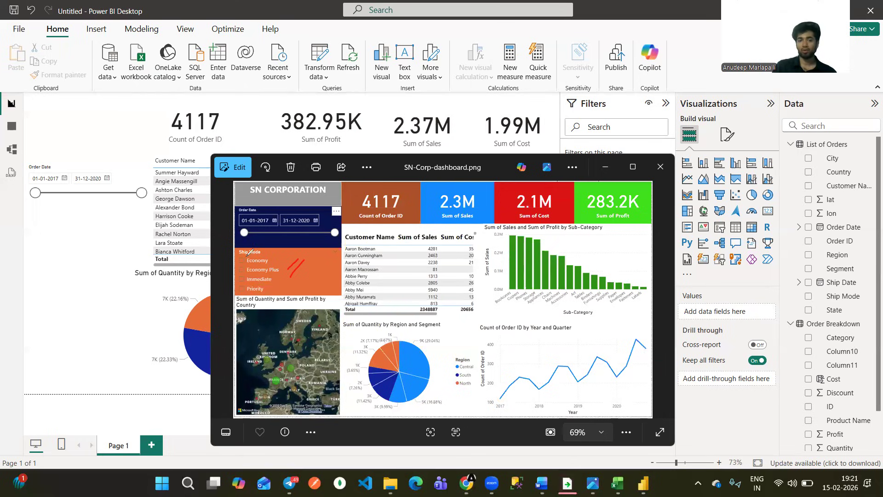
{"action": "mouse_move", "coordinate": [273, 262]}
{"action": "left_mouse_down"}
{"action": "mouse_move", "coordinate": [283, 255]}
{"action": "mouse_move", "coordinate": [287, 267]}
{"action": "mouse_move", "coordinate": [276, 285]}
{"action": "left_mouse_up"}
{"action": "left_click_drag", "start_coordinate": [267, 297], "coordinate": [278, 290]}
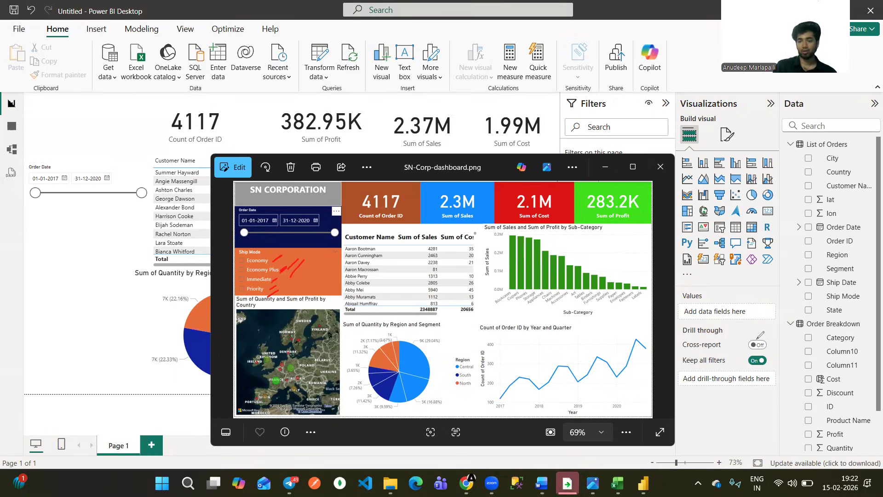
Return to the report, add a second empty slicer, and move and resize it to fit below the Order Date slicer.
{"action": "left_click", "coordinate": [735, 212]}
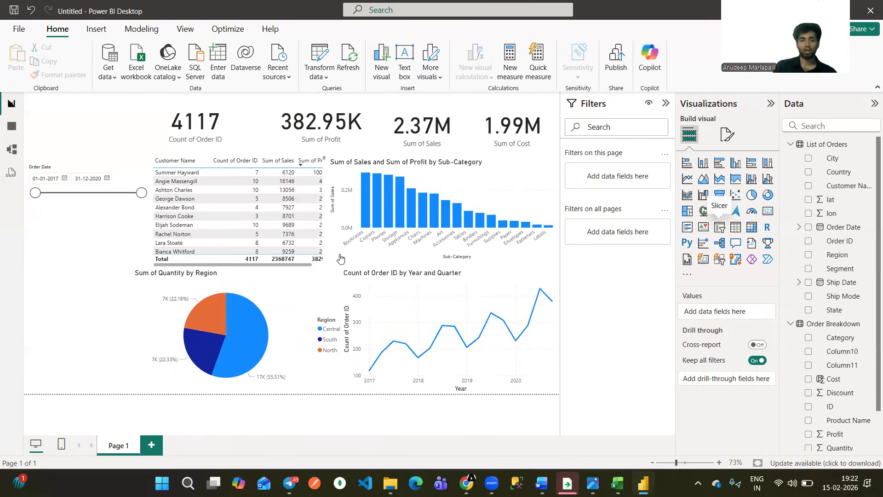
{"action": "left_click", "coordinate": [719, 226]}
{"action": "left_click_drag", "start_coordinate": [95, 245], "coordinate": [95, 221]}
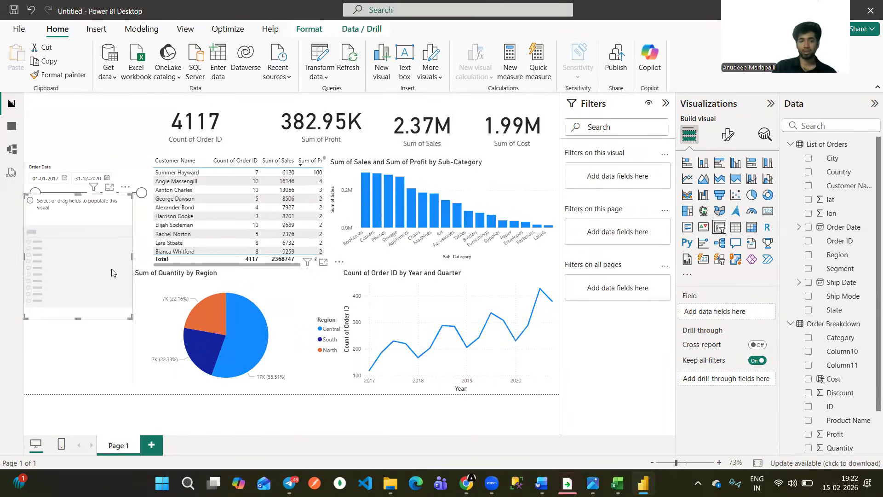
{"action": "left_click_drag", "start_coordinate": [112, 271], "coordinate": [122, 290]}
{"action": "left_click_drag", "start_coordinate": [140, 334], "coordinate": [149, 290]}
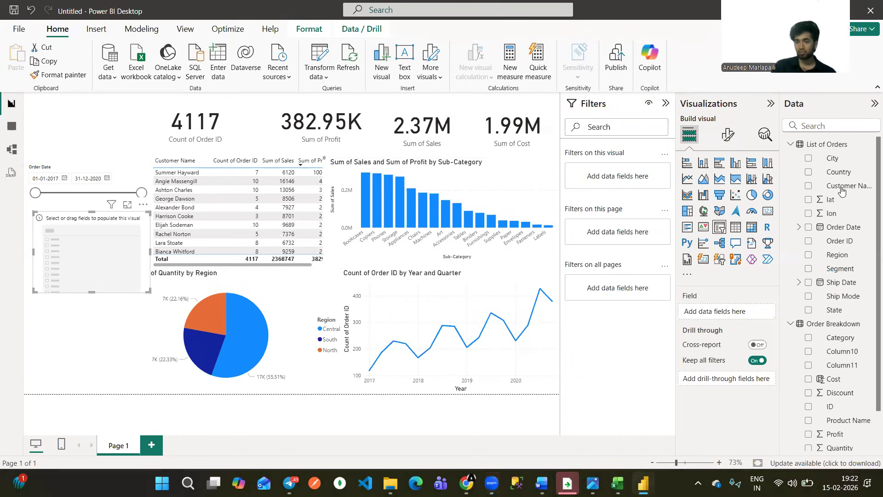
Assign Ship Mode to the new slicer and adjust its height to fit Economy, Economy Plus, Immediate and Priority.
{"action": "left_click_drag", "start_coordinate": [846, 292], "coordinate": [717, 314]}
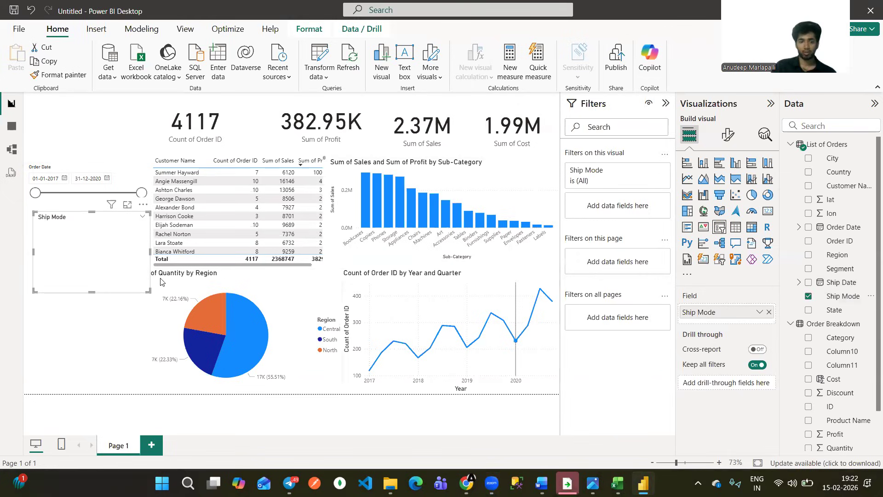
{"action": "left_click_drag", "start_coordinate": [145, 277], "coordinate": [151, 268]}
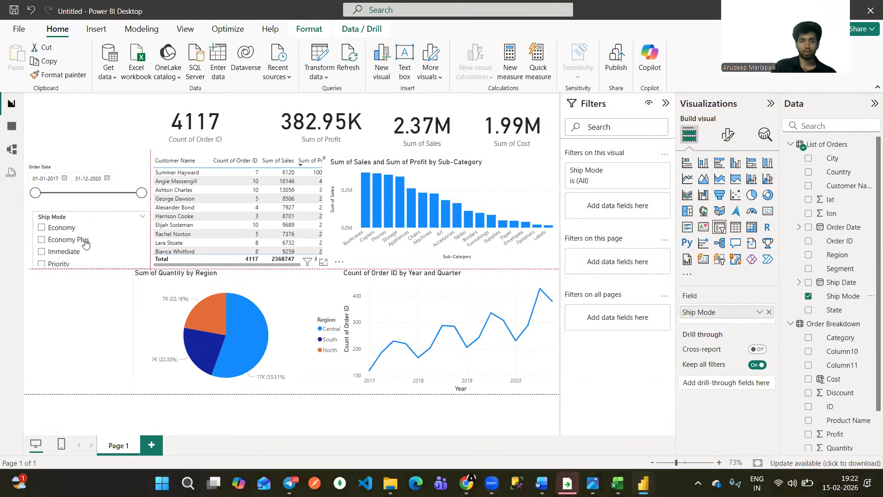
{"action": "left_click_drag", "start_coordinate": [92, 267], "coordinate": [91, 277]}
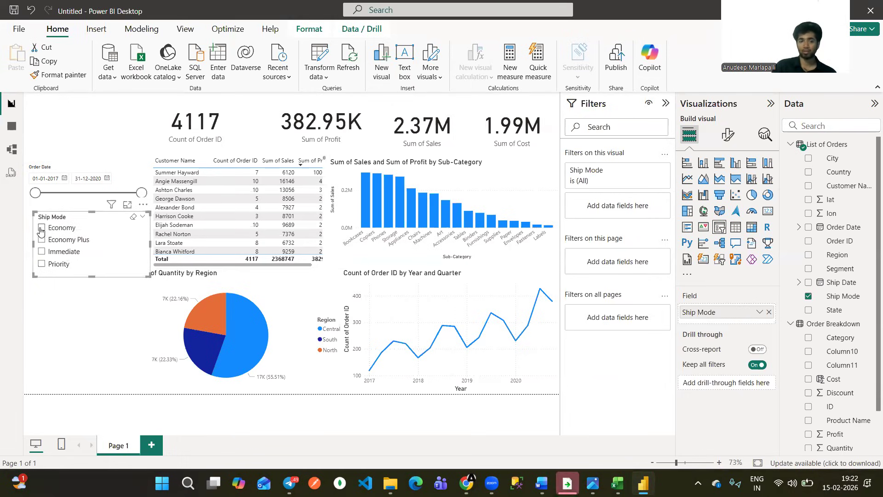
Test the Ship Mode slicer by filtering the dashboard by Economy, Economy Plus and Immediate, and clear the selection.
{"action": "left_click", "coordinate": [41, 228]}
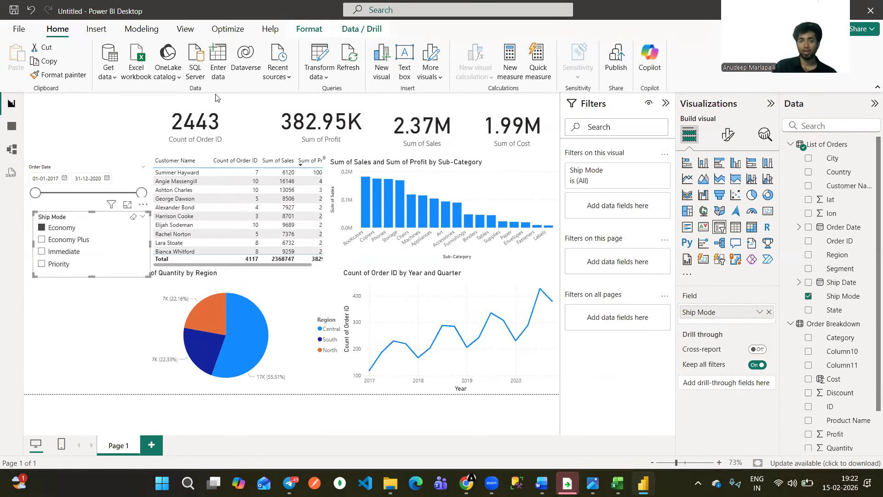
{"action": "left_click", "coordinate": [42, 239]}
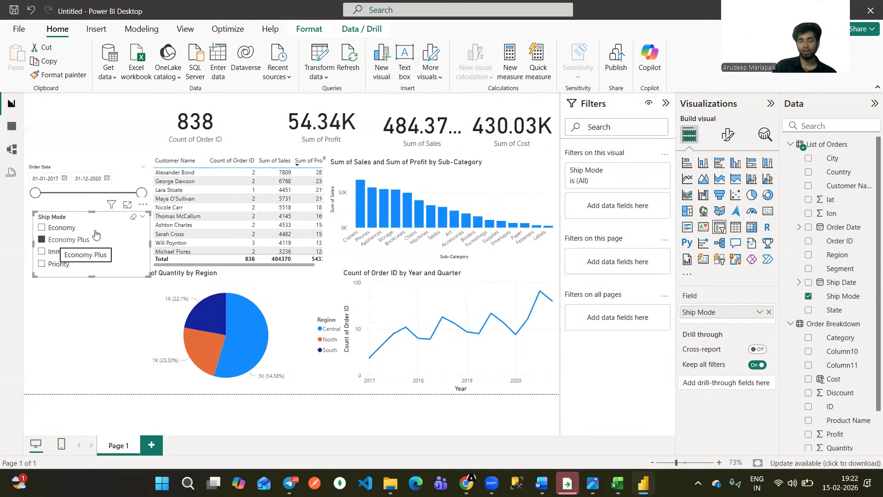
{"action": "left_click", "coordinate": [42, 240]}
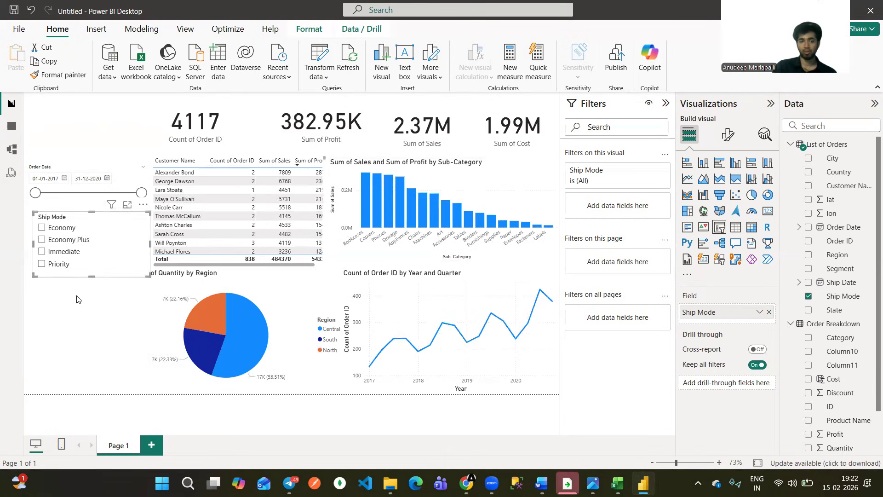
{"action": "left_click", "coordinate": [42, 252]}
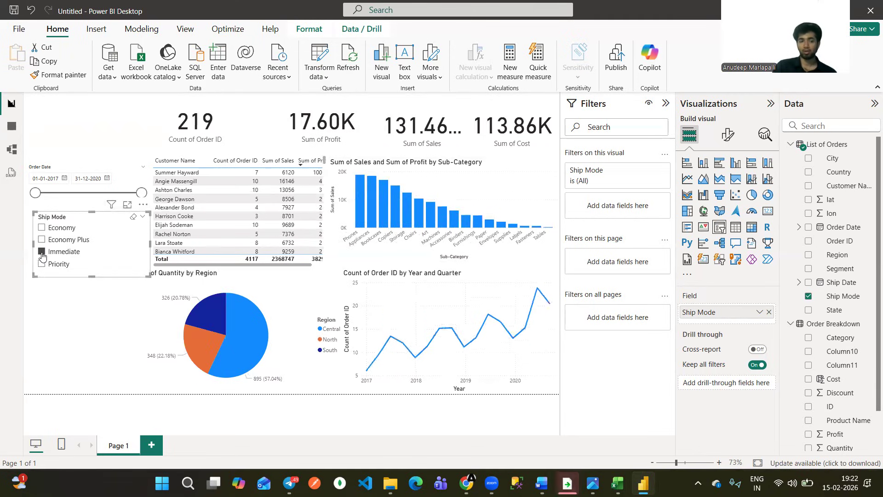
{"action": "left_click", "coordinate": [92, 309]}
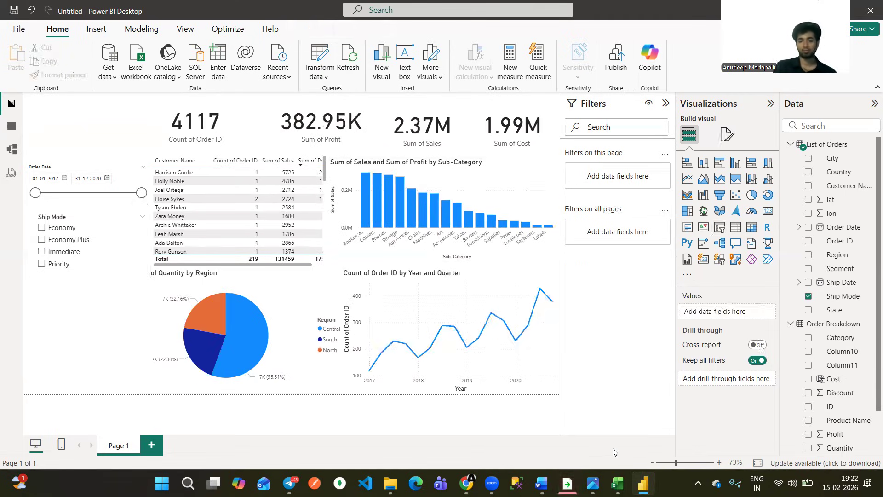
Check the country map in the SN-Corp-dashboard.png reference image, return to the report, and move the Ship Mode slicer up directly beneath the Order Date slicer.
{"action": "left_click", "coordinate": [592, 482]}
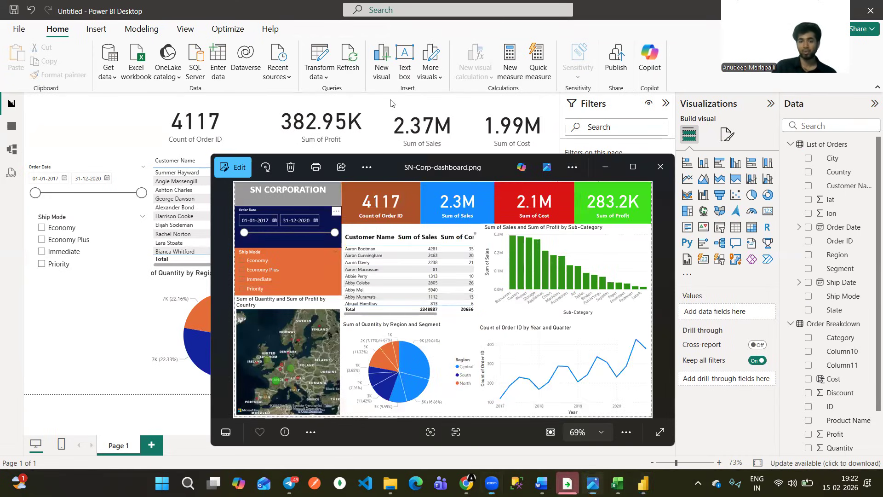
{"action": "left_click_drag", "start_coordinate": [265, 314], "coordinate": [278, 298]}
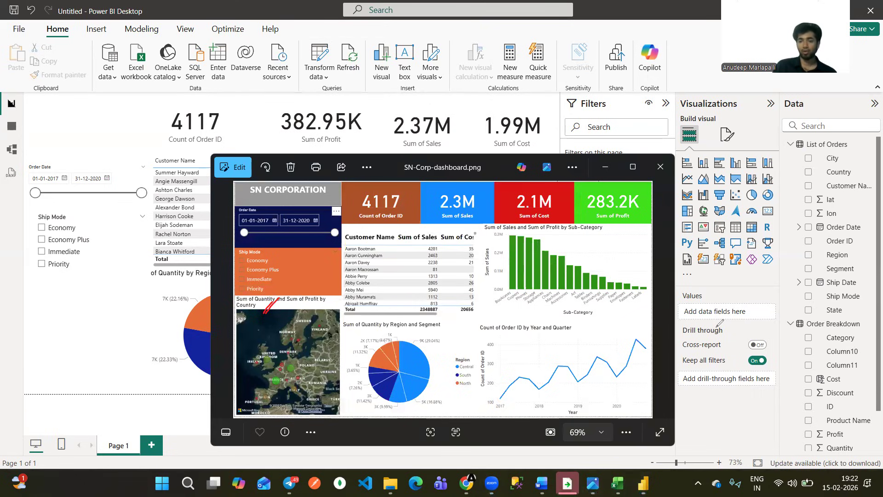
{"action": "left_click", "coordinate": [603, 168]}
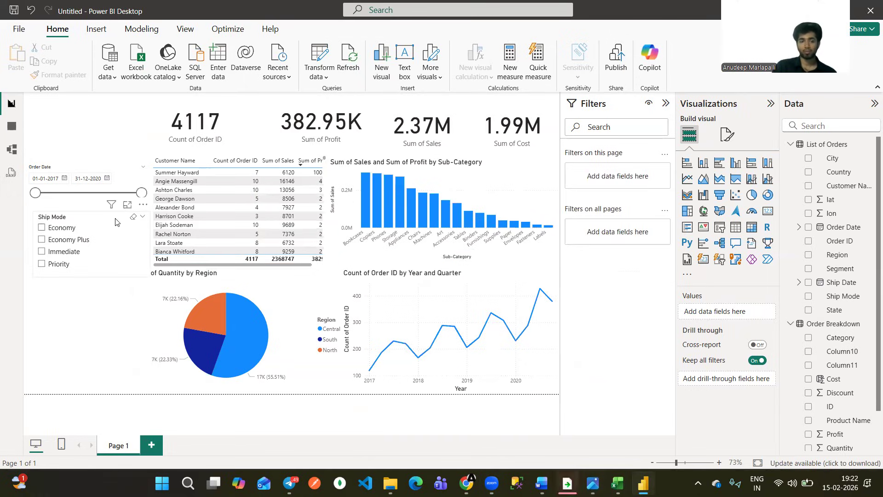
{"action": "left_click_drag", "start_coordinate": [103, 215], "coordinate": [97, 210]}
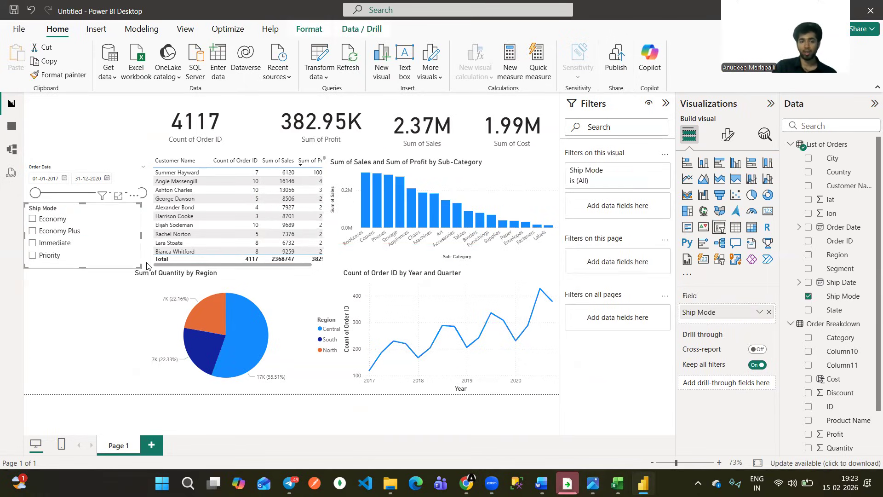
{"action": "left_click", "coordinate": [114, 308]}
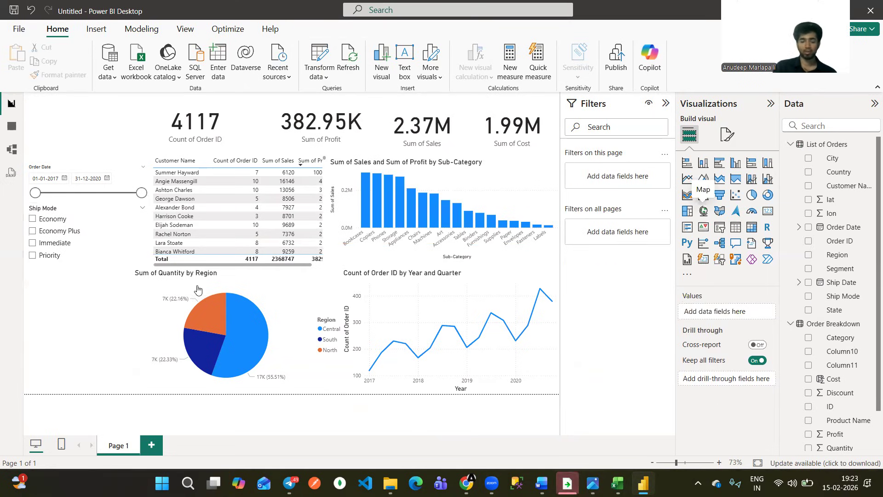
Add an empty map visual below the Ship Mode slicer, beside the pie chart, and stretch its upper edge upward.
{"action": "left_click_drag", "start_coordinate": [703, 210], "coordinate": [149, 263]}
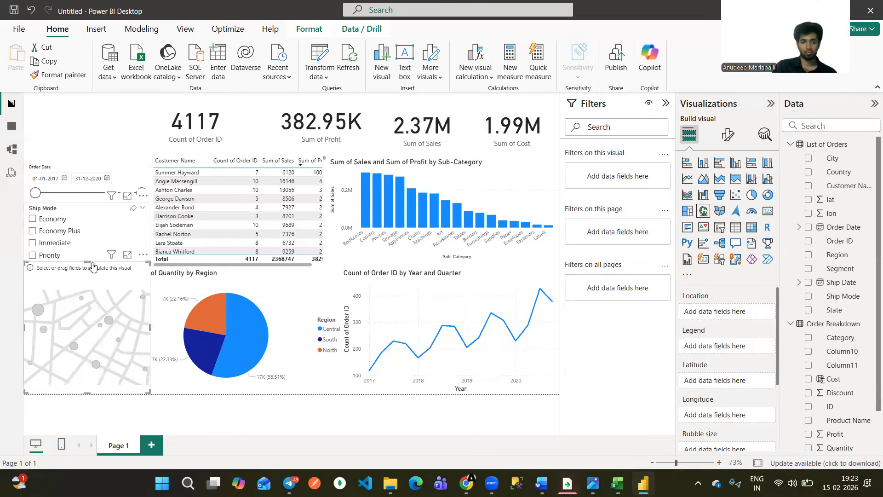
{"action": "left_click", "coordinate": [88, 262]}
{"action": "left_click_drag", "start_coordinate": [87, 267], "coordinate": [102, 241]}
{"action": "left_click", "coordinate": [89, 263]}
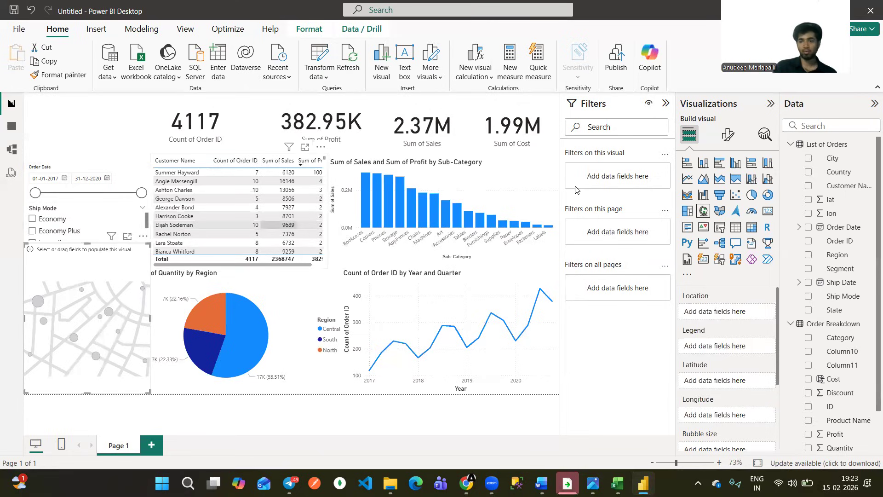
Assign Country as the map's location and Count of Order ID as its bubble size.
{"action": "left_click_drag", "start_coordinate": [846, 173], "coordinate": [717, 316]}
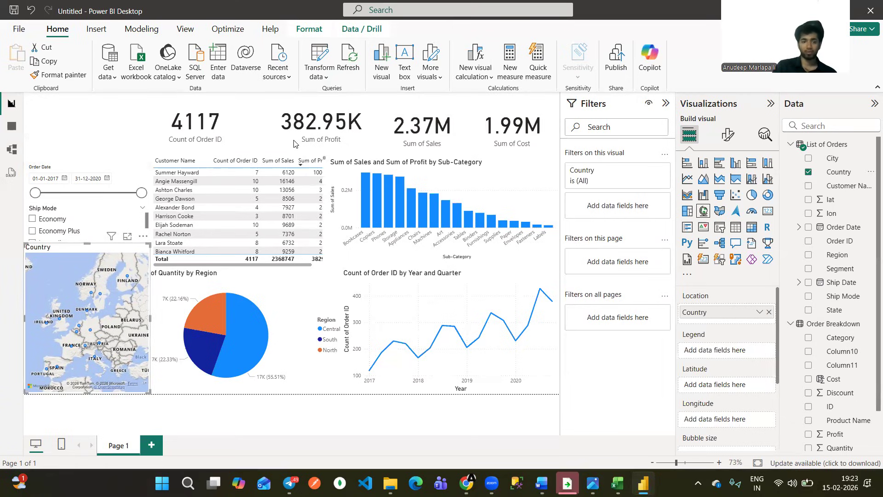
{"action": "left_click_drag", "start_coordinate": [86, 294], "coordinate": [92, 290]}
{"action": "left_click_drag", "start_coordinate": [100, 295], "coordinate": [127, 271]}
{"action": "left_click_drag", "start_coordinate": [95, 327], "coordinate": [73, 326]}
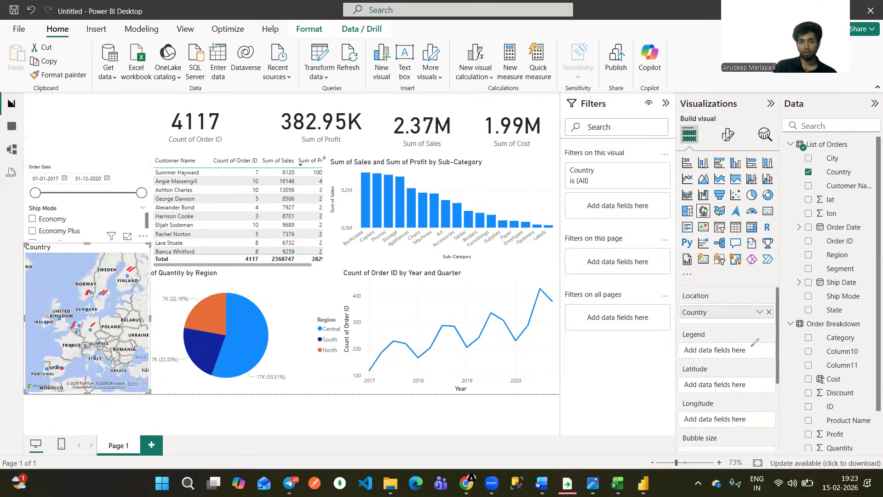
{"action": "key", "text": "Escape"}
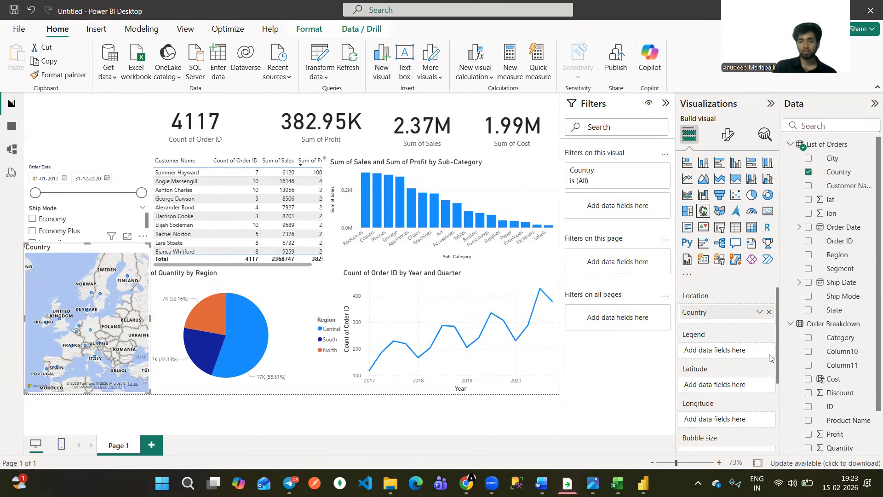
{"action": "left_click_drag", "start_coordinate": [776, 352], "coordinate": [772, 377]}
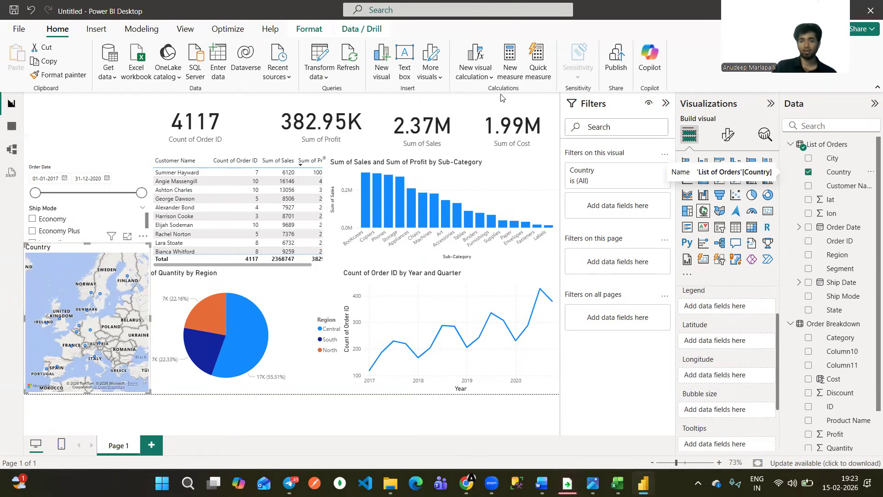
{"action": "left_click_drag", "start_coordinate": [686, 388], "coordinate": [668, 396]}
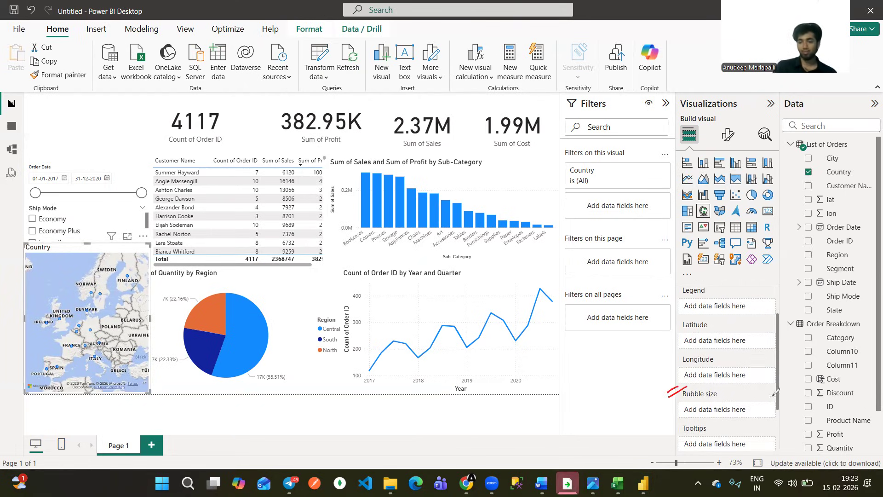
{"action": "left_click_drag", "start_coordinate": [776, 392], "coordinate": [735, 408]}
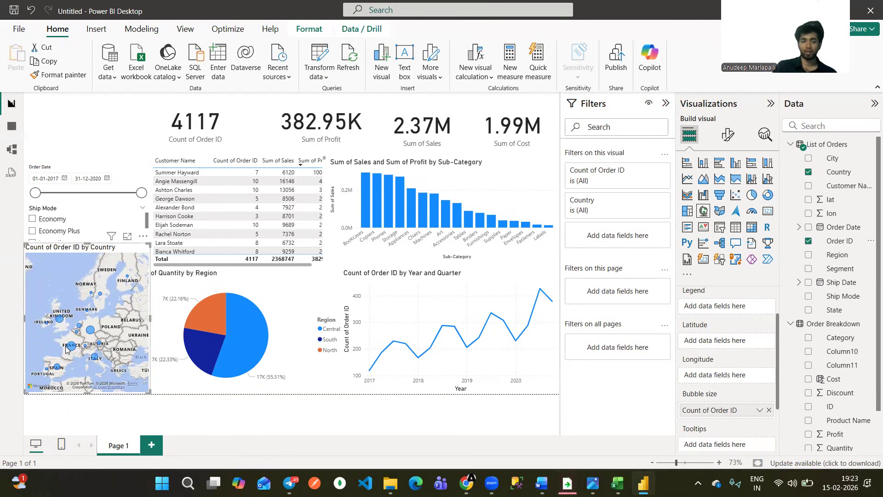
Inspect the country bubbles on the map and test cross-filtering the dashboard by France.
{"action": "mouse_move", "coordinate": [67, 348]}
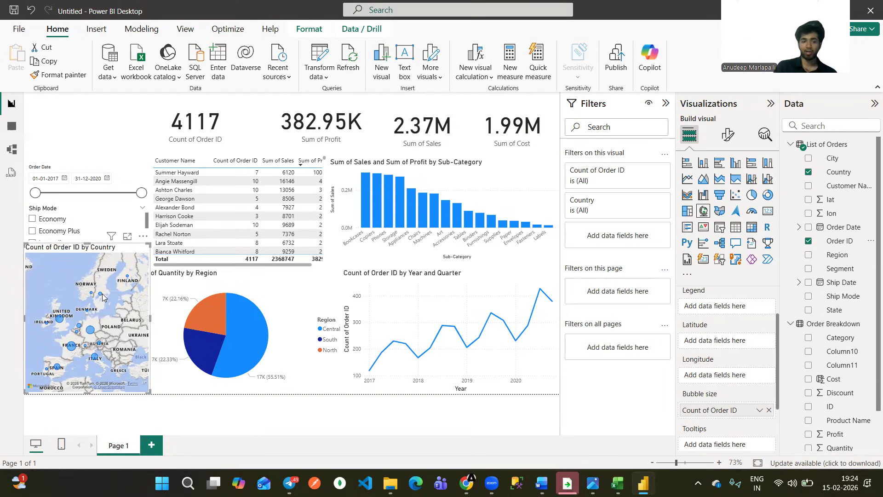
{"action": "mouse_move", "coordinate": [101, 295]}
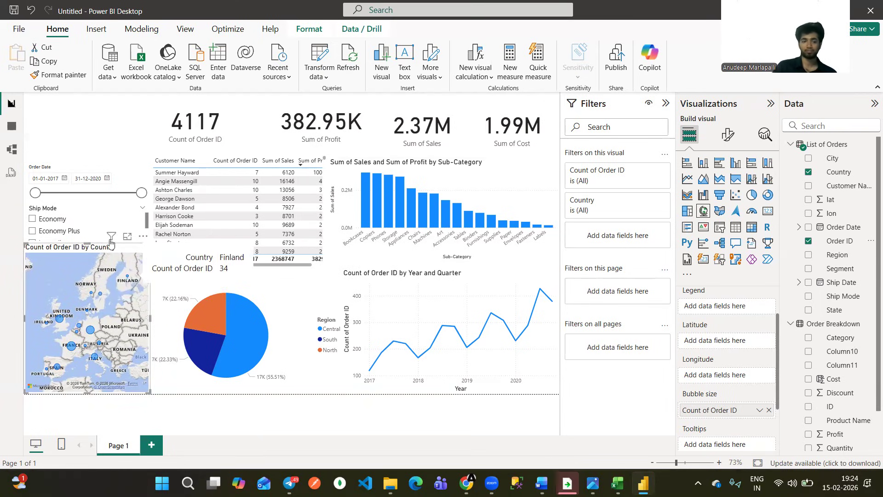
{"action": "left_click", "coordinate": [72, 347]}
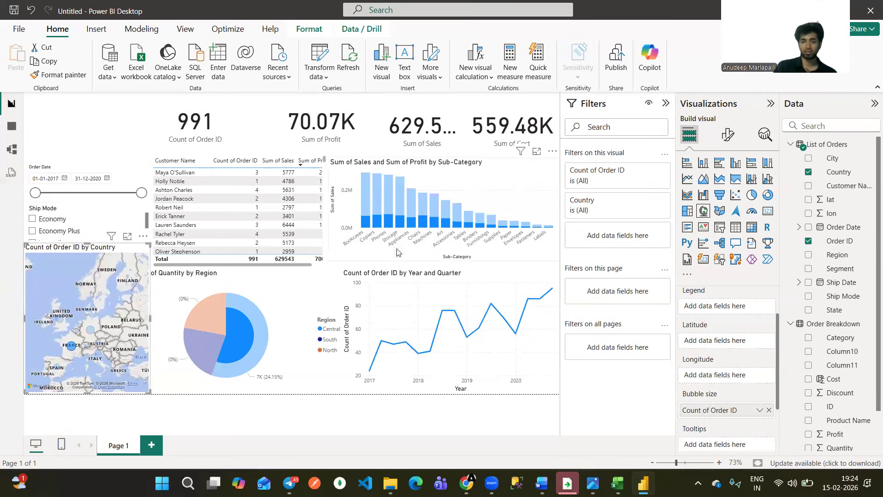
{"action": "left_click", "coordinate": [73, 348]}
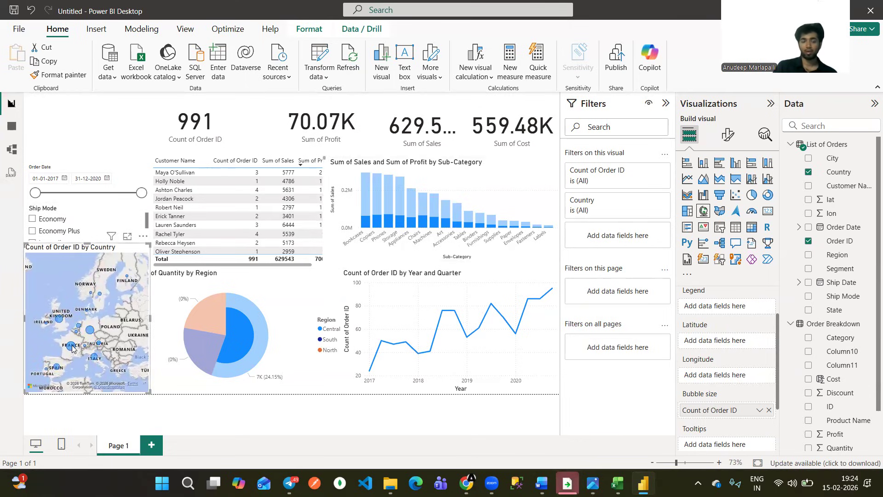
{"action": "left_click", "coordinate": [72, 348]}
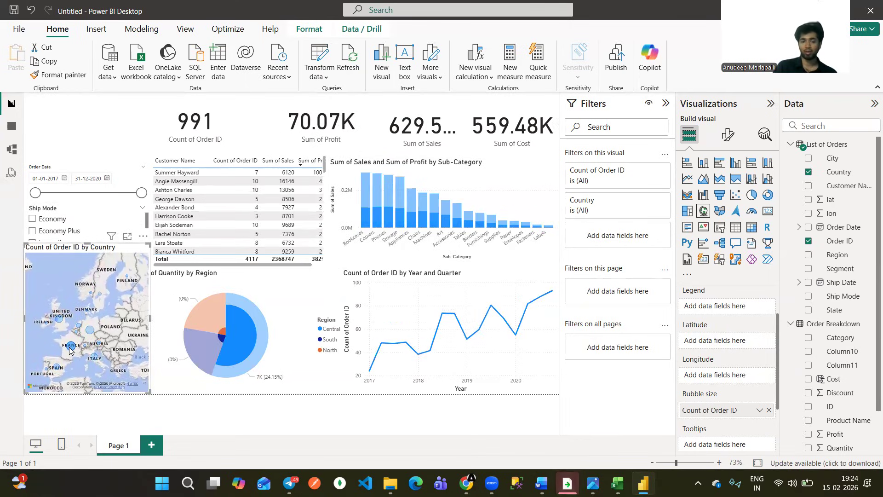
Shorten the Order Date slicer and move it higher, and extend the Ship Mode slicer upward to meet it.
{"action": "left_click", "coordinate": [135, 156]}
{"action": "left_click", "coordinate": [89, 164]}
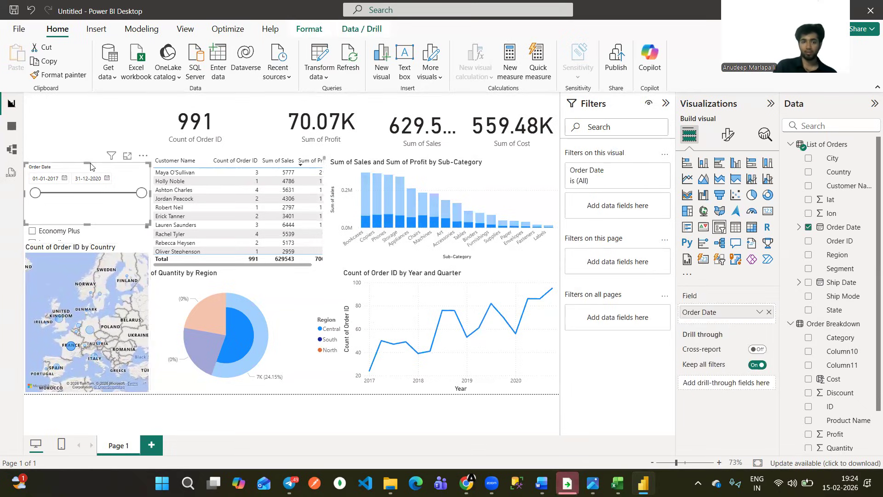
{"action": "left_click_drag", "start_coordinate": [92, 167], "coordinate": [92, 197]}
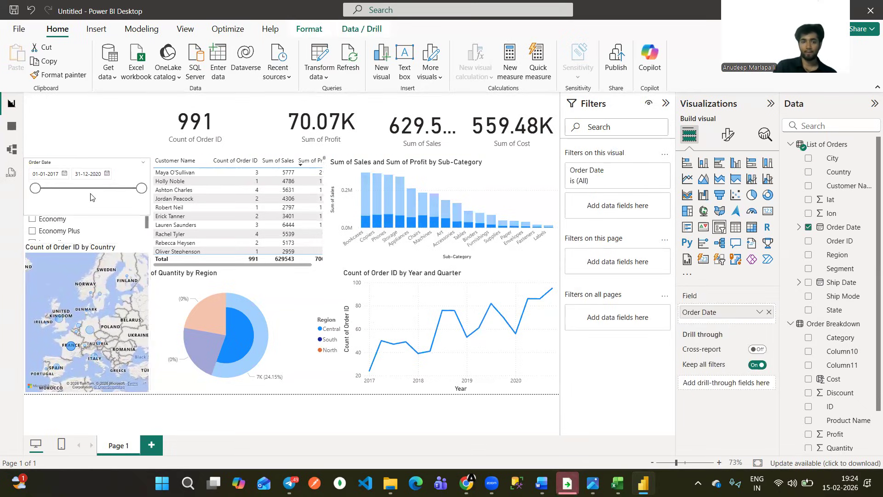
{"action": "left_click", "coordinate": [89, 208]}
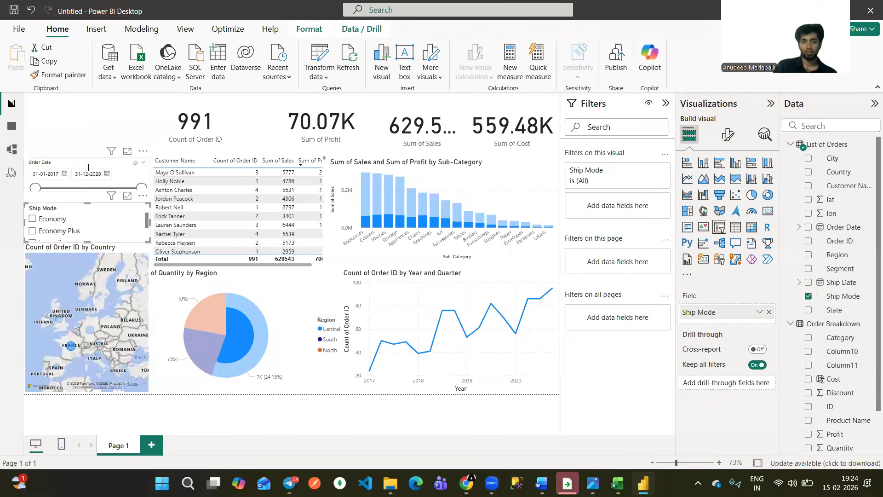
{"action": "left_click", "coordinate": [91, 184]}
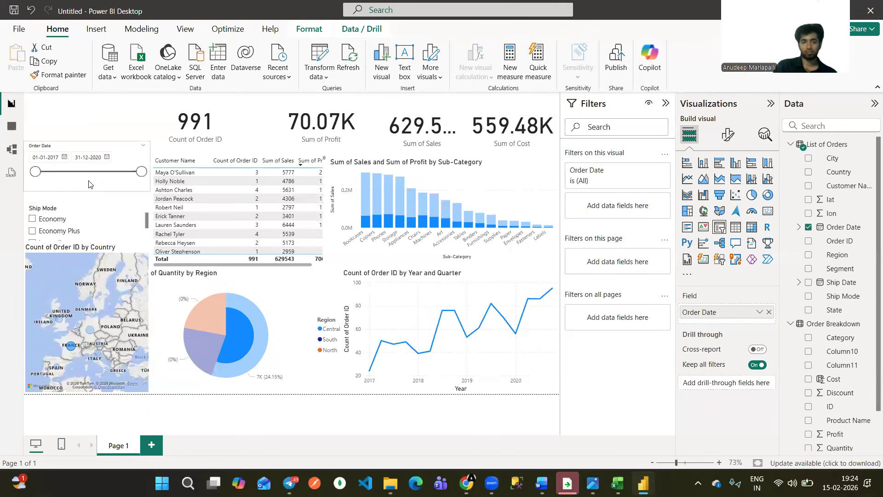
{"action": "left_click_drag", "start_coordinate": [88, 188], "coordinate": [98, 171]}
{"action": "left_click", "coordinate": [90, 204]}
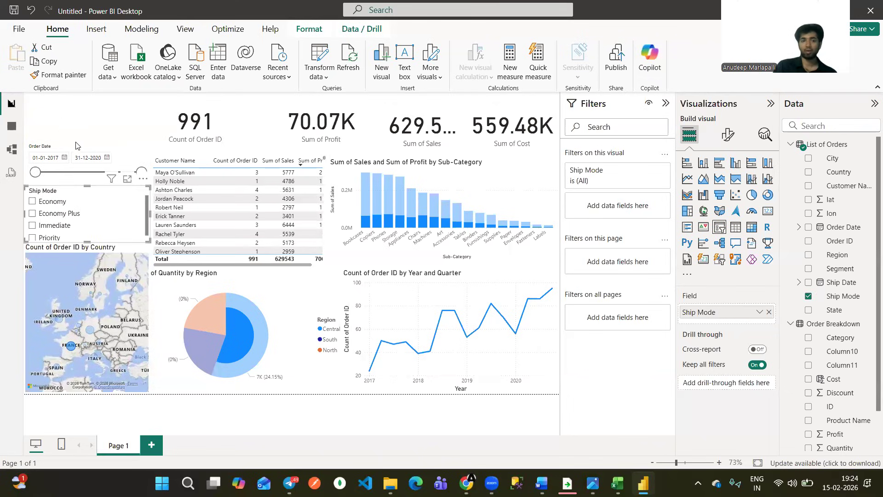
Clear the France selection and remove the map visual from the report page.
{"action": "left_click", "coordinate": [96, 134]}
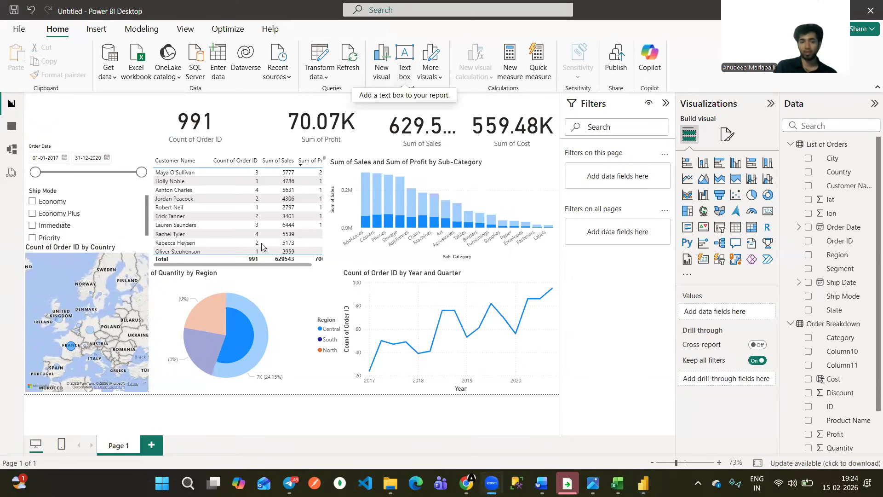
{"action": "left_click", "coordinate": [70, 348]}
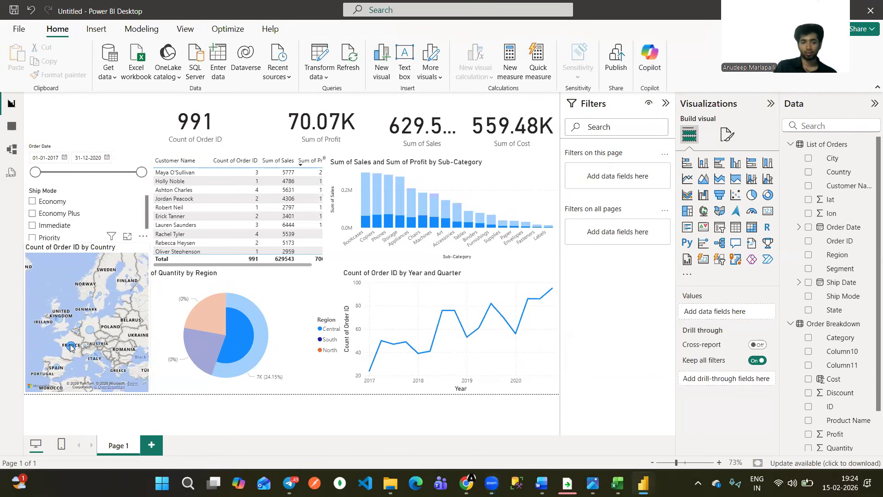
{"action": "left_click", "coordinate": [70, 348]}
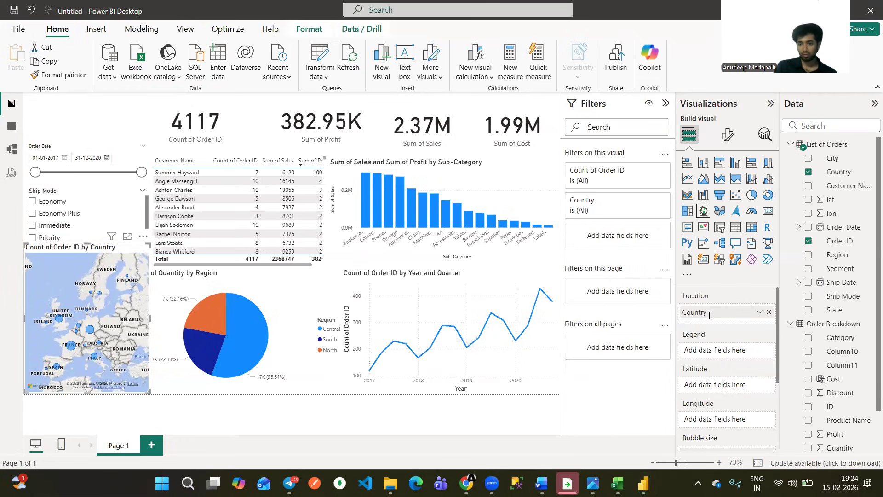
{"action": "left_click_drag", "start_coordinate": [128, 264], "coordinate": [129, 262]}
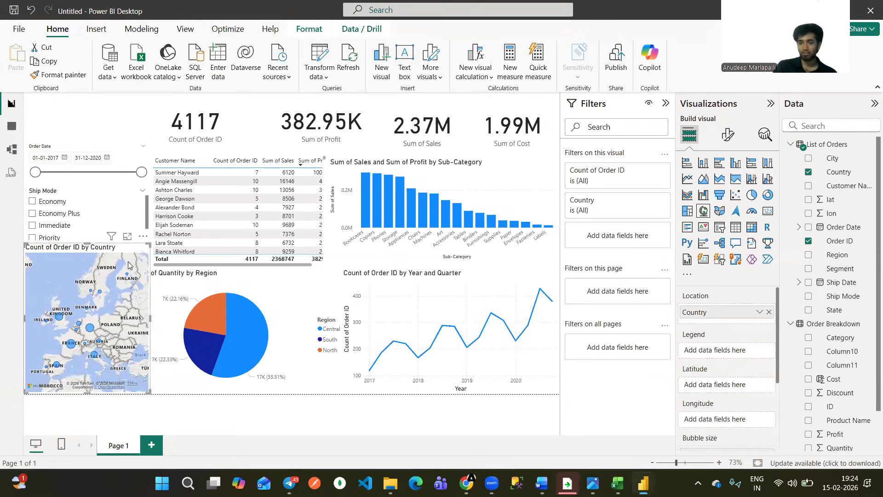
{"action": "left_click", "coordinate": [143, 236]}
{"action": "left_click", "coordinate": [177, 277]}
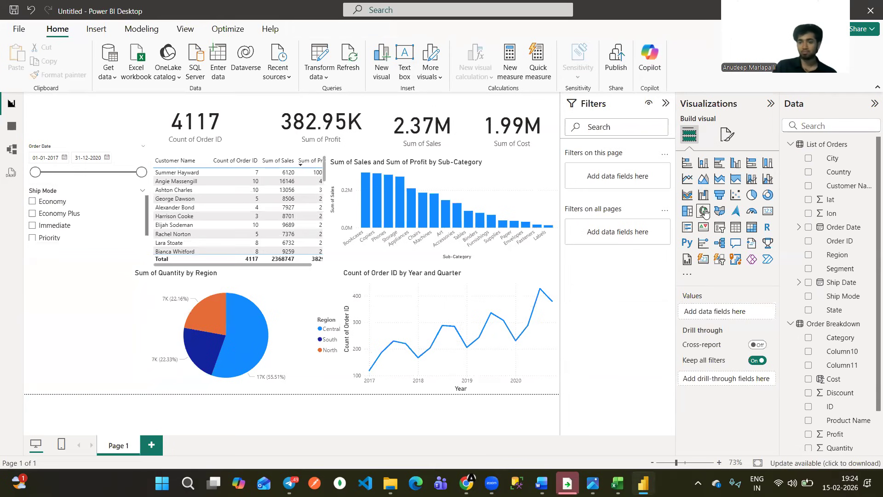
Add a new empty map visual beside the pie chart and enlarge it up to the Ship Mode slicer's lower edge.
{"action": "left_click", "coordinate": [704, 211]}
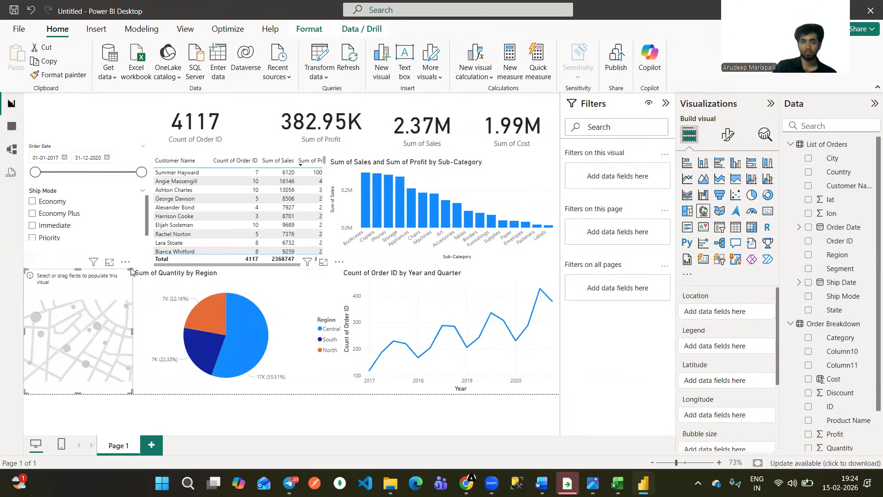
{"action": "left_click_drag", "start_coordinate": [140, 262], "coordinate": [148, 251]}
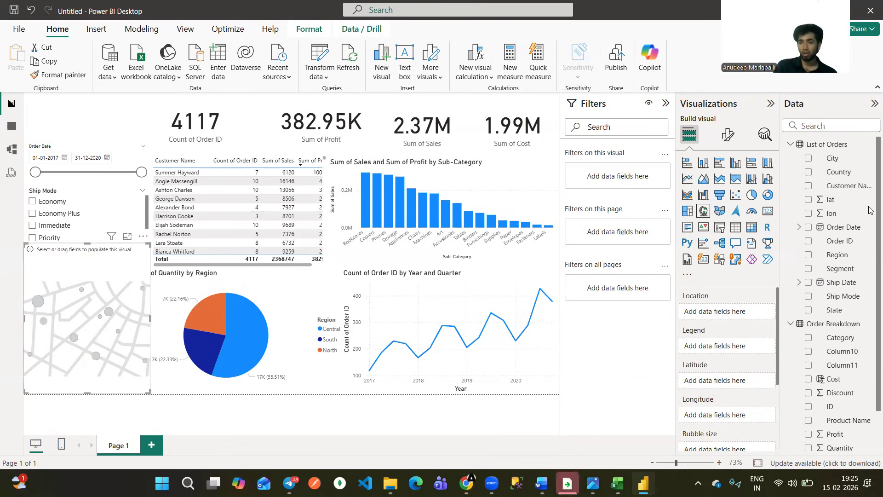
Use the Country field from List of Orders as the location of the empty map visual.
{"action": "scroll", "coordinate": [871, 264], "scroll_direction": "down", "scroll_amount": 2}
{"action": "scroll", "coordinate": [870, 241], "scroll_direction": "up", "scroll_amount": 2}
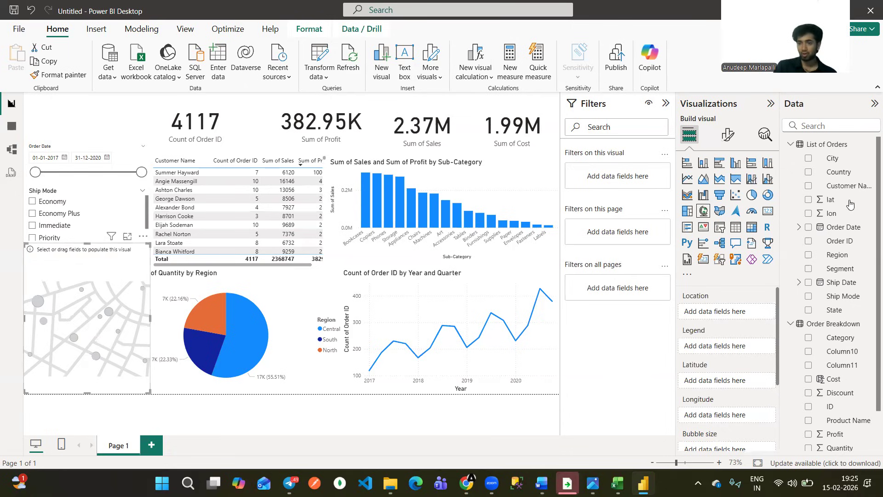
{"action": "left_click_drag", "start_coordinate": [851, 172], "coordinate": [715, 313]}
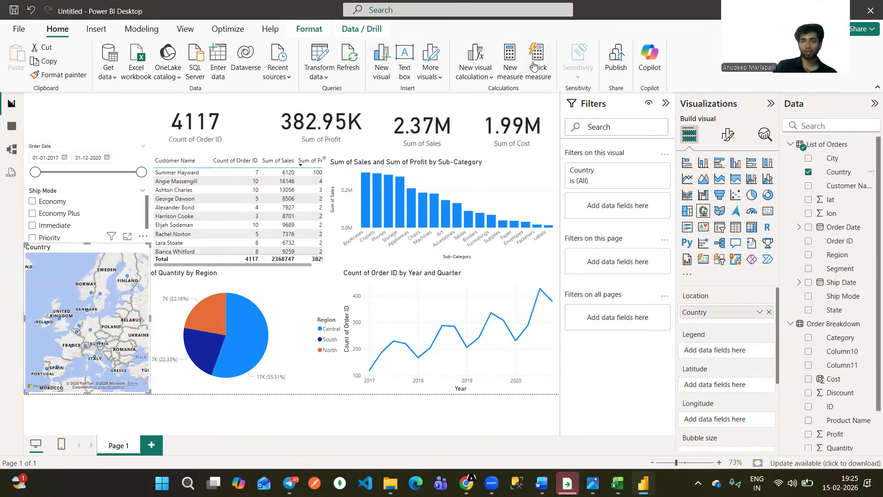
{"action": "mouse_move", "coordinate": [102, 293]}
{"action": "left_mouse_down"}
{"action": "mouse_move", "coordinate": [108, 288]}
{"action": "mouse_move", "coordinate": [89, 289]}
{"action": "left_mouse_up"}
{"action": "left_click_drag", "start_coordinate": [130, 270], "coordinate": [128, 274]}
{"action": "left_click_drag", "start_coordinate": [95, 329], "coordinate": [68, 335]}
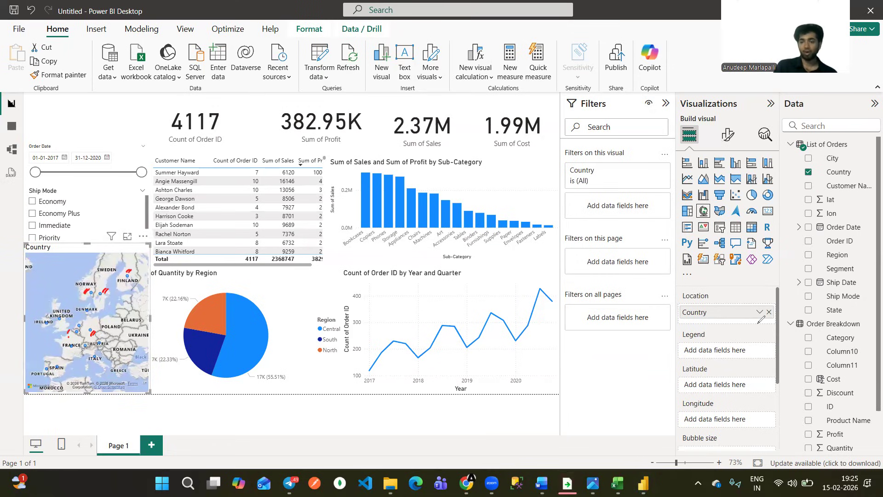
{"action": "key", "text": "Escape"}
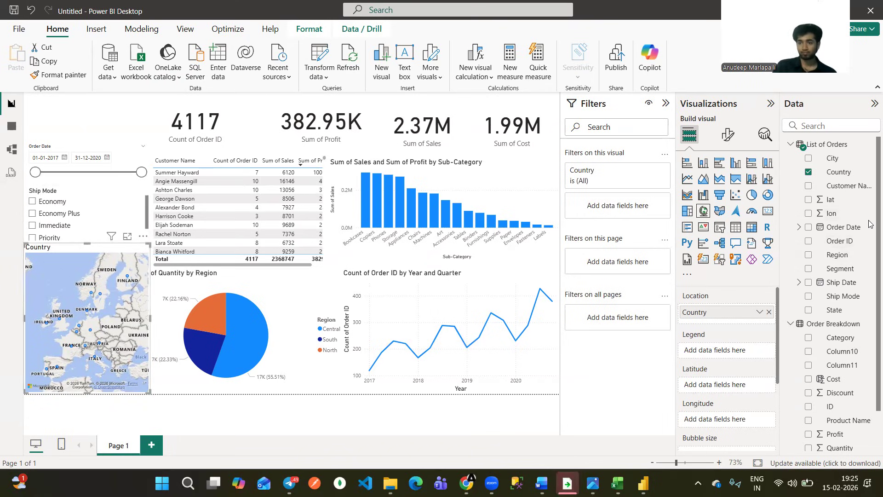
Size the map's bubbles by the count of Order ID and check the bubbles over the countries.
{"action": "scroll", "coordinate": [869, 225], "scroll_direction": "down", "scroll_amount": 1}
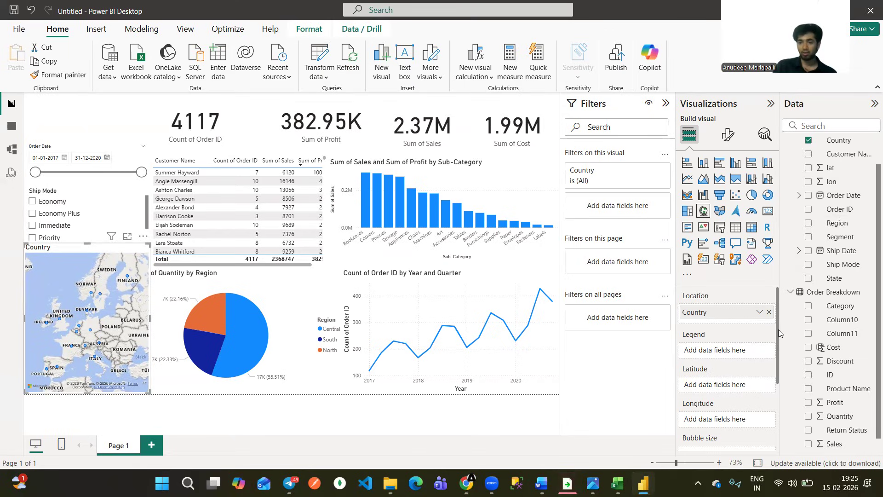
{"action": "scroll", "coordinate": [698, 406], "scroll_direction": "down", "scroll_amount": 1}
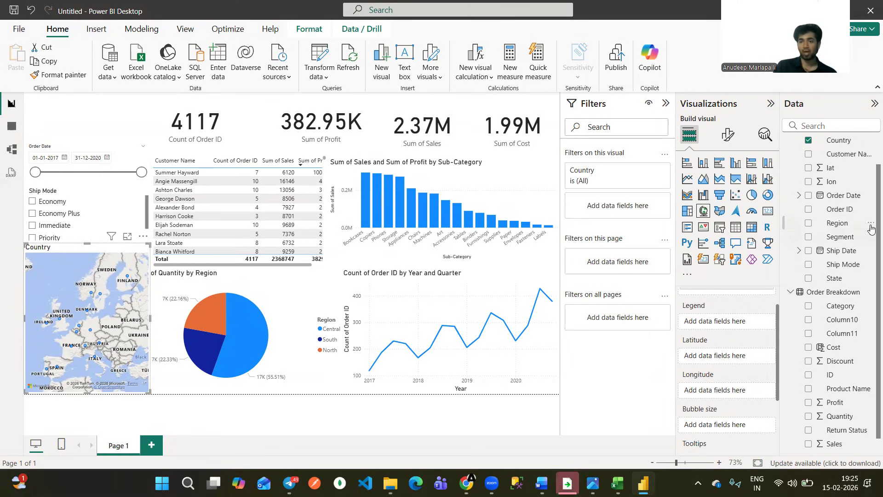
{"action": "scroll", "coordinate": [869, 192], "scroll_direction": "up", "scroll_amount": 1}
{"action": "scroll", "coordinate": [869, 191], "scroll_direction": "up", "scroll_amount": 3}
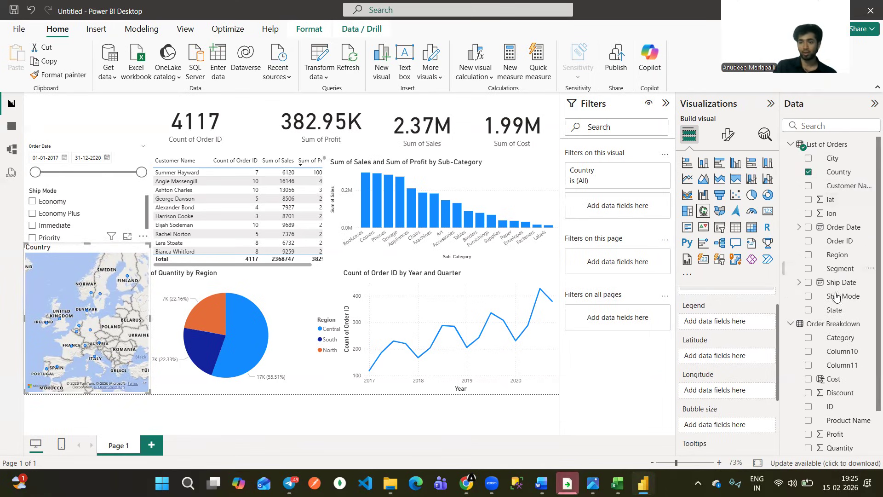
{"action": "left_click_drag", "start_coordinate": [840, 241], "coordinate": [727, 425]}
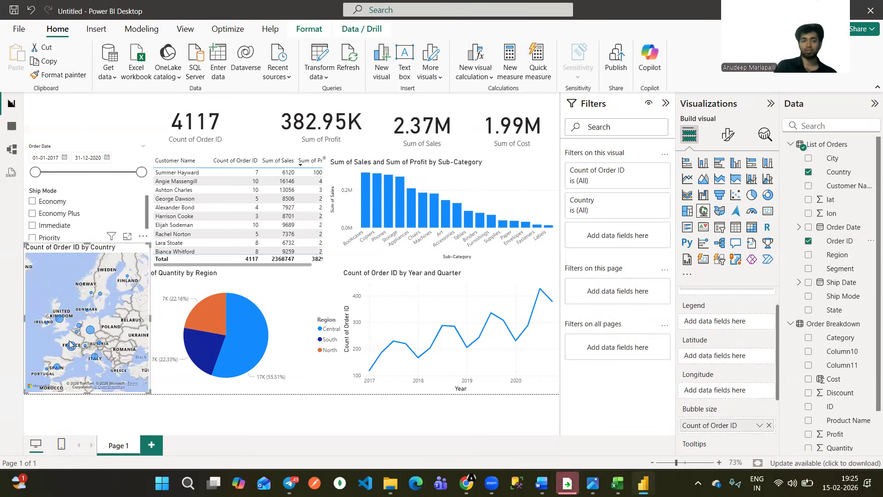
{"action": "mouse_move", "coordinate": [70, 346]}
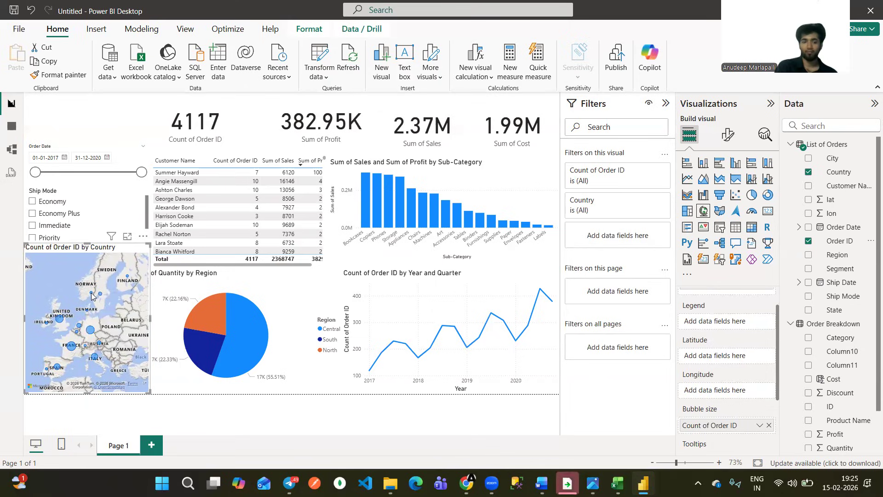
{"action": "mouse_move", "coordinate": [92, 295]}
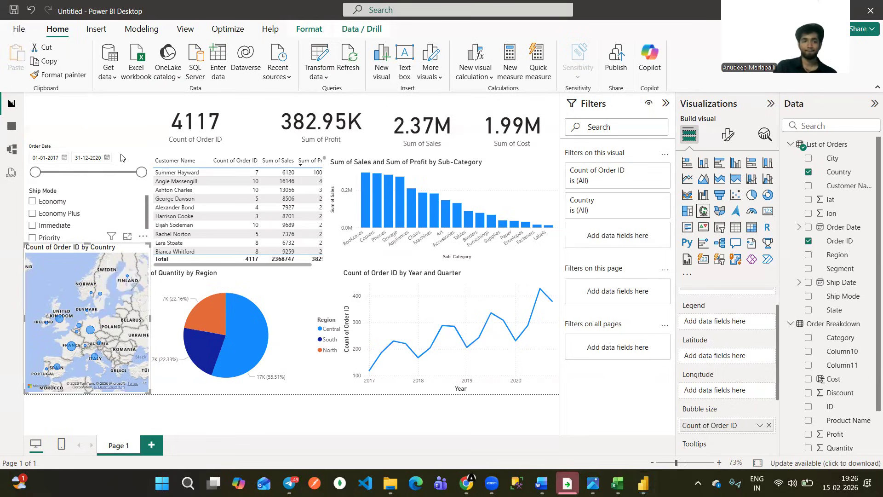
Nudge the Order Date slicer slightly closer to the Ship Mode slicer and deselect it.
{"action": "left_click", "coordinate": [83, 146]}
{"action": "left_click_drag", "start_coordinate": [84, 147], "coordinate": [67, 145]}
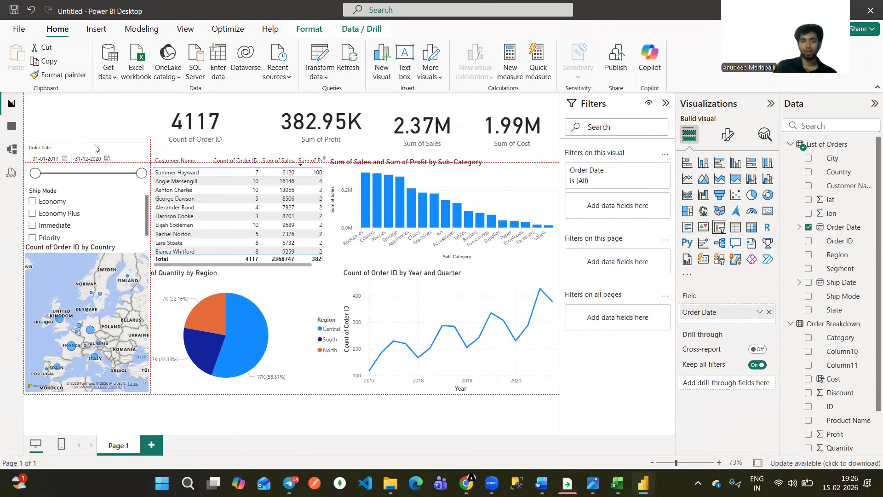
{"action": "left_click", "coordinate": [119, 113]}
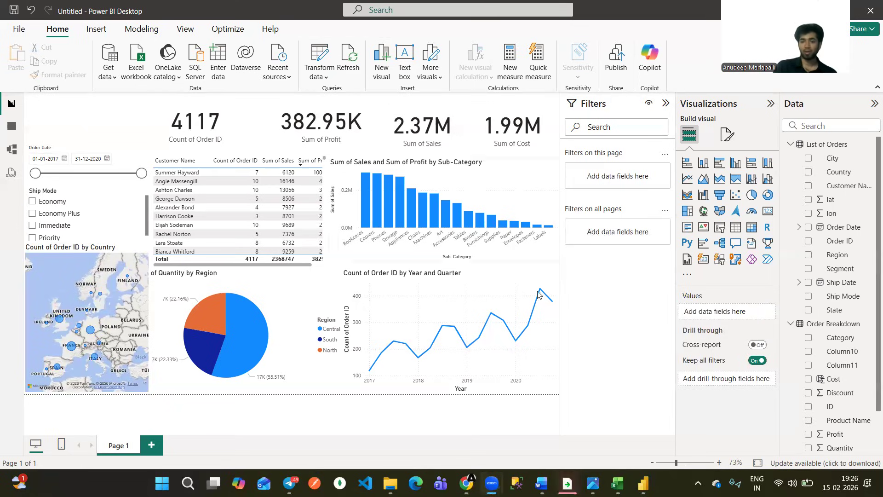
Check the title in the reference dashboard image, and insert a text box fitted into the page corner above the Order Date slicer.
{"action": "left_click", "coordinate": [592, 483]}
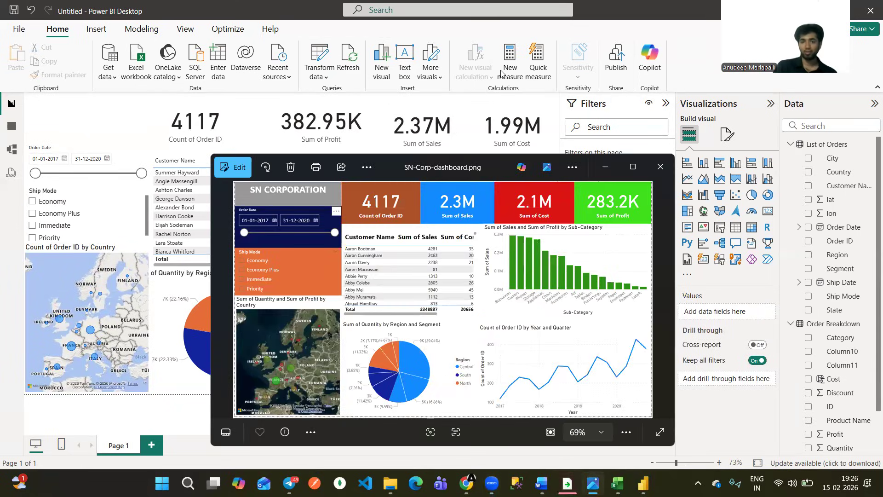
{"action": "left_click_drag", "start_coordinate": [325, 194], "coordinate": [311, 203]}
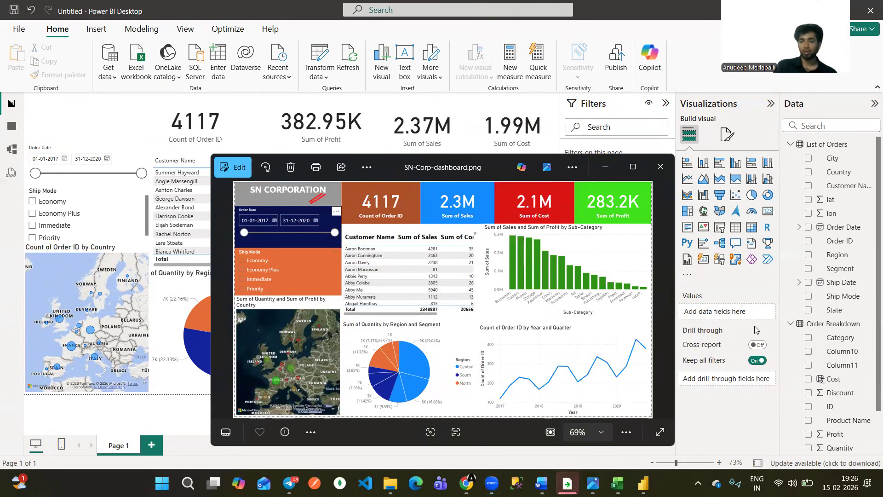
{"action": "left_click", "coordinate": [215, 147]}
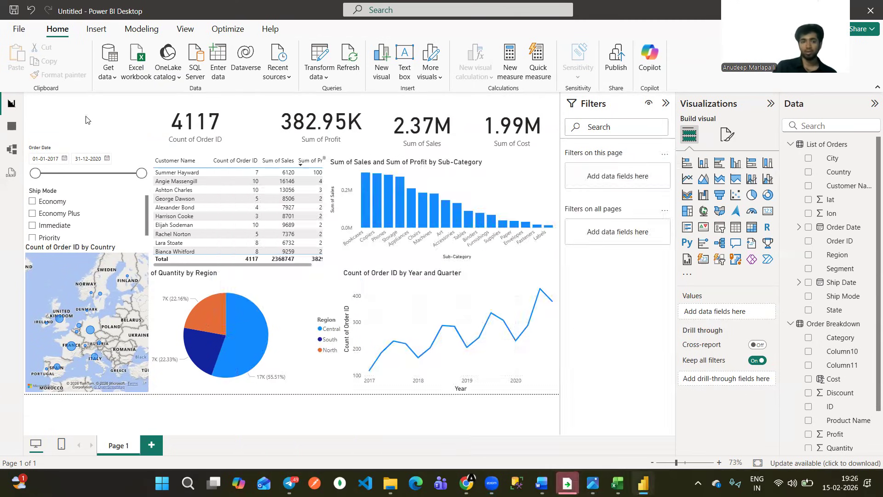
{"action": "left_click", "coordinate": [405, 67]}
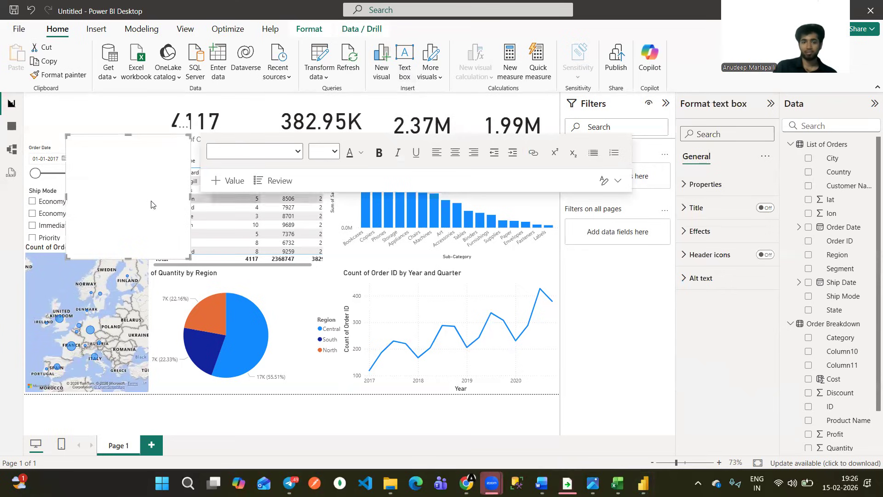
{"action": "left_click_drag", "start_coordinate": [189, 258], "coordinate": [234, 162]}
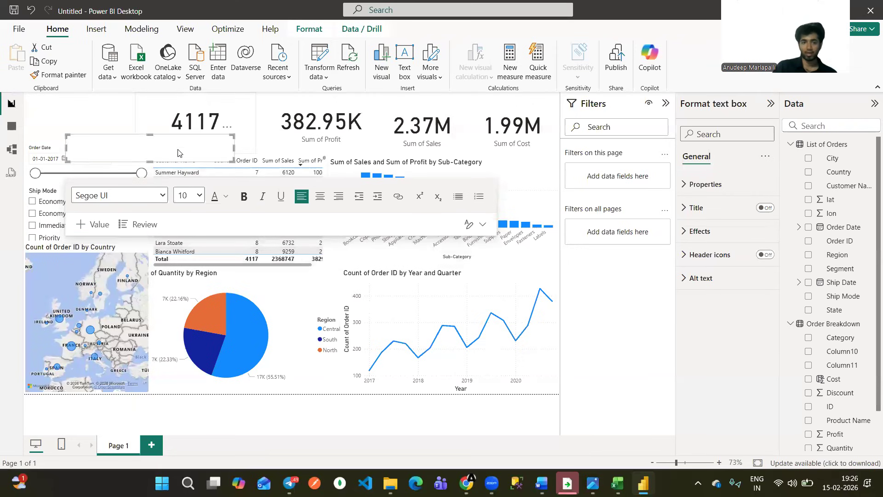
{"action": "left_click_drag", "start_coordinate": [158, 153], "coordinate": [114, 110]}
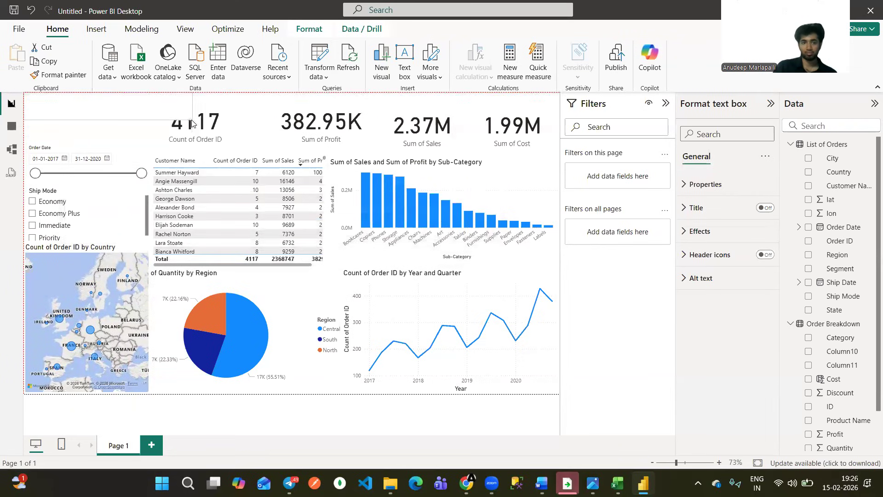
{"action": "left_click_drag", "start_coordinate": [192, 120], "coordinate": [165, 144]}
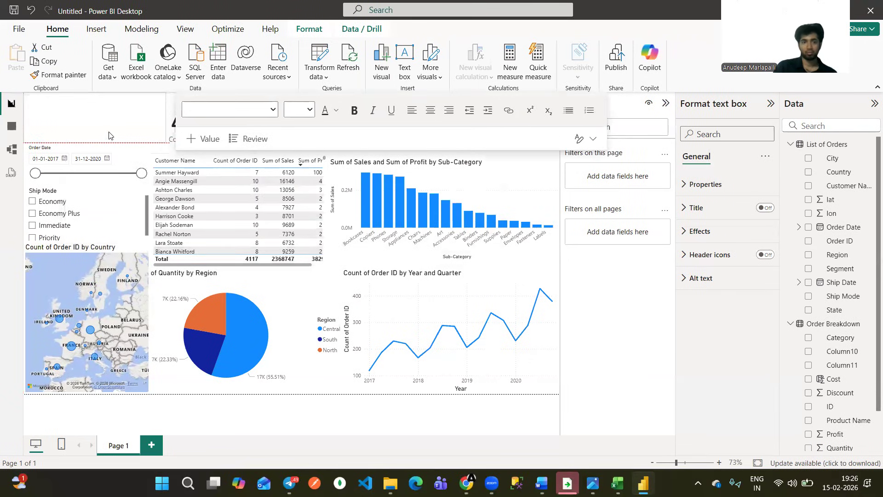
Enter the title SN CORPORATION in the new text box.
{"action": "left_click", "coordinate": [113, 136]}
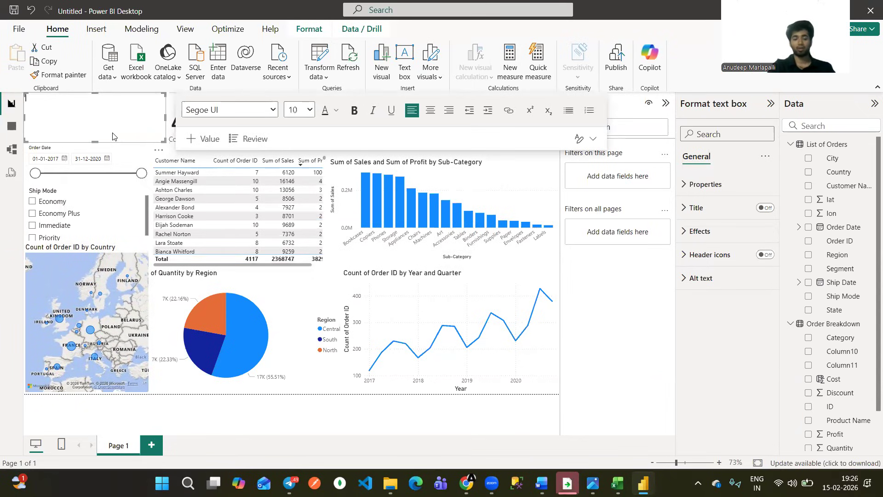
{"action": "type", "text": "AN =="}
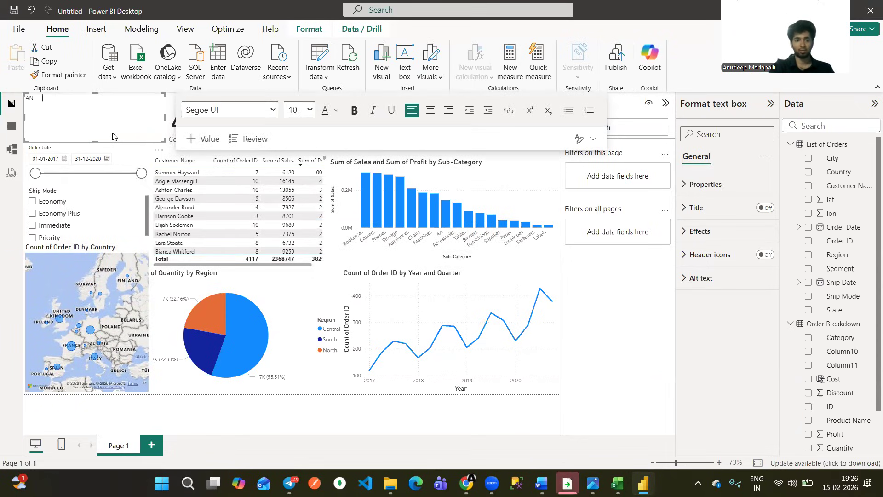
{"action": "key", "text": "BackSpace"}
{"action": "key", "text": "BackSpace"}
{"action": "key", "text": "BackSpace"}
{"action": "key", "text": "BackSpace"}
{"action": "key", "text": "BackSpace"}
{"action": "type", "text": "SN CO"}
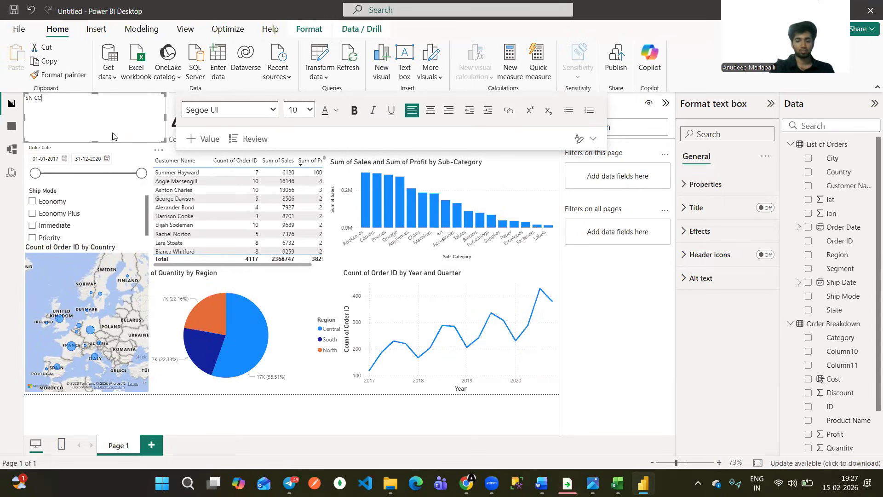
{"action": "type", "text": "RPORATION"}
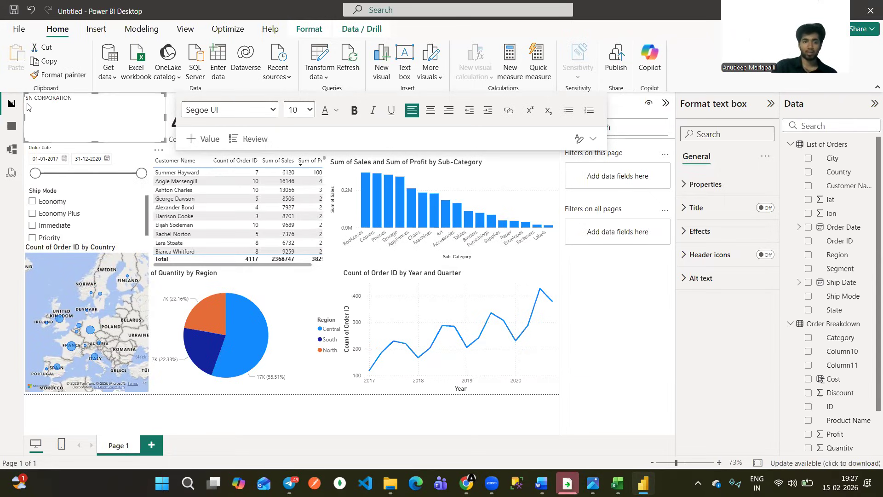
Set the whole SN CORPORATION title to font size 24 and center it in the text box.
{"action": "key", "text": "ctrl+a"}
{"action": "left_click", "coordinate": [309, 111]}
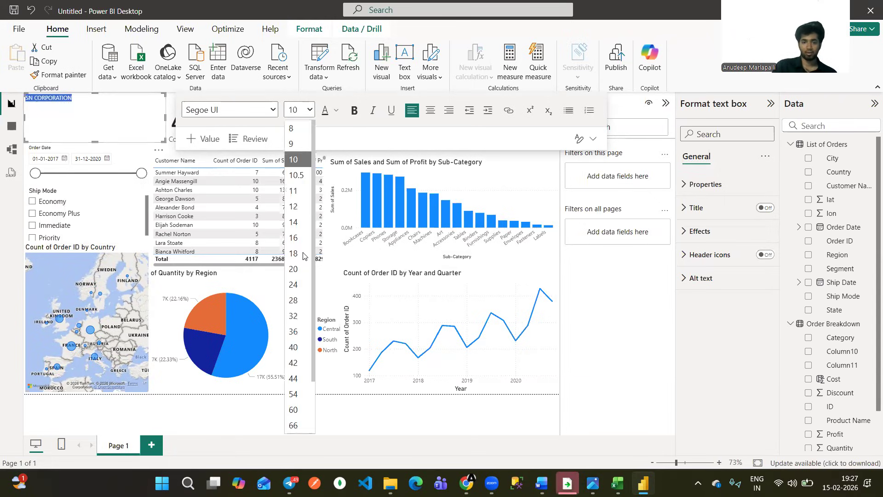
{"action": "left_click", "coordinate": [297, 285]}
{"action": "left_click", "coordinate": [431, 113]}
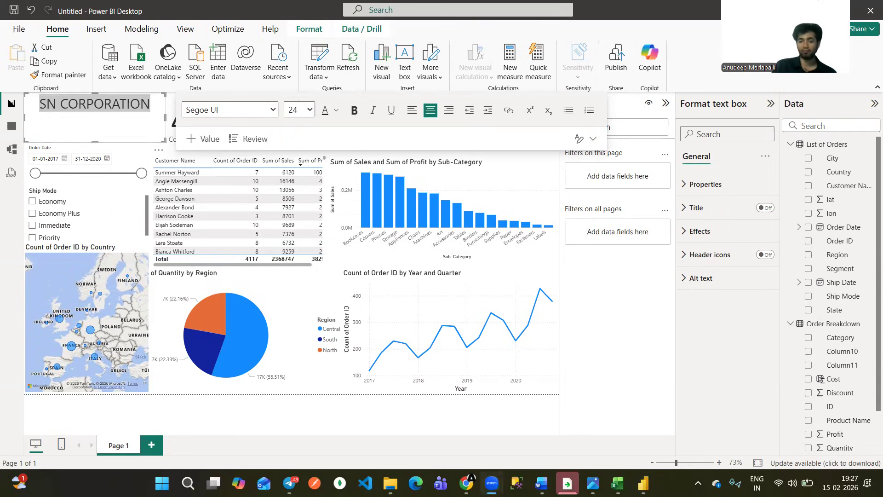
Switch to the orders_data workbook in Excel, examine the first Ship Mode values on the List of Orders sheet, and return to the Power BI report.
{"action": "left_click", "coordinate": [632, 404]}
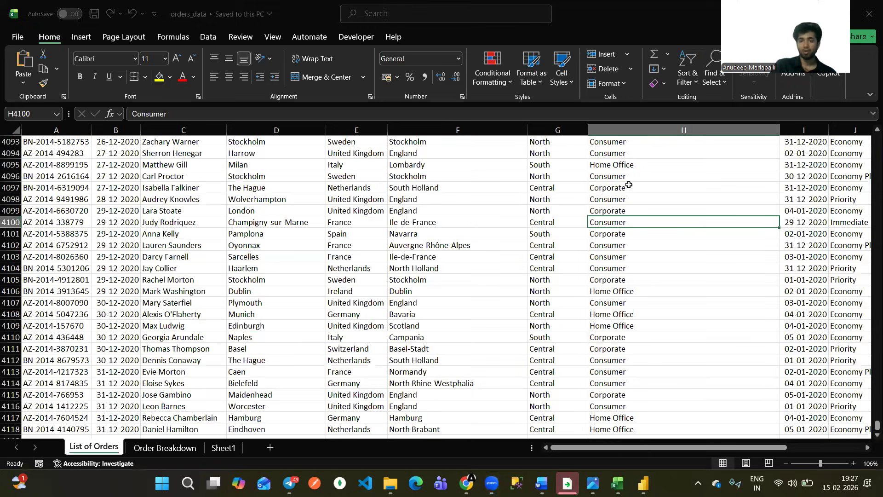
{"action": "left_click", "coordinate": [627, 178]}
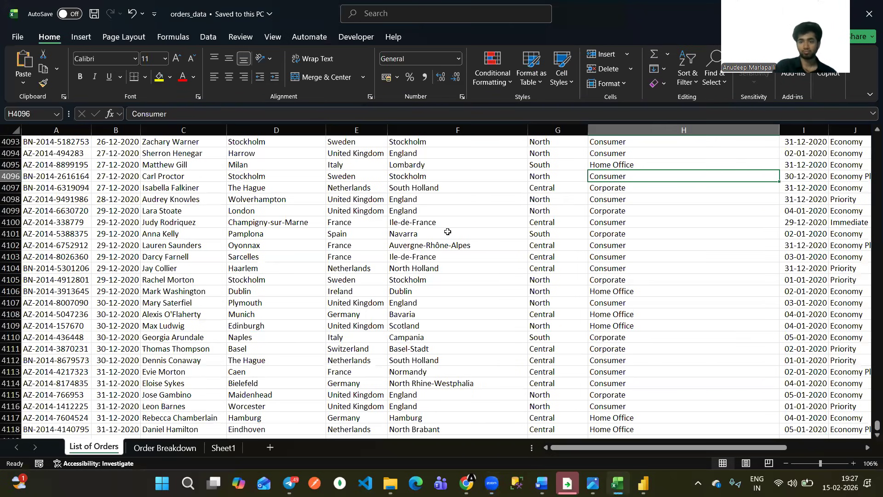
{"action": "scroll", "coordinate": [448, 231], "scroll_direction": "right", "scroll_amount": 2}
{"action": "scroll", "coordinate": [524, 227], "scroll_direction": "right", "scroll_amount": 3}
{"action": "left_click", "coordinate": [512, 251]}
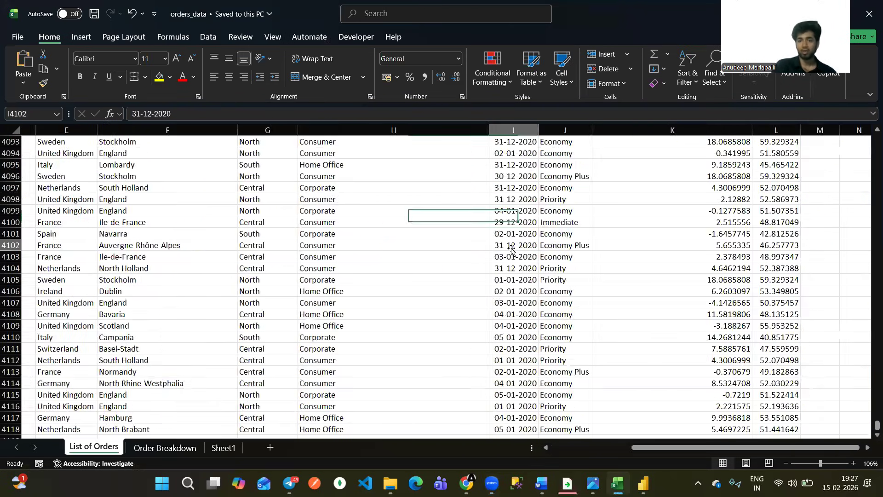
{"action": "scroll", "coordinate": [534, 246], "scroll_direction": "up", "scroll_amount": 20}
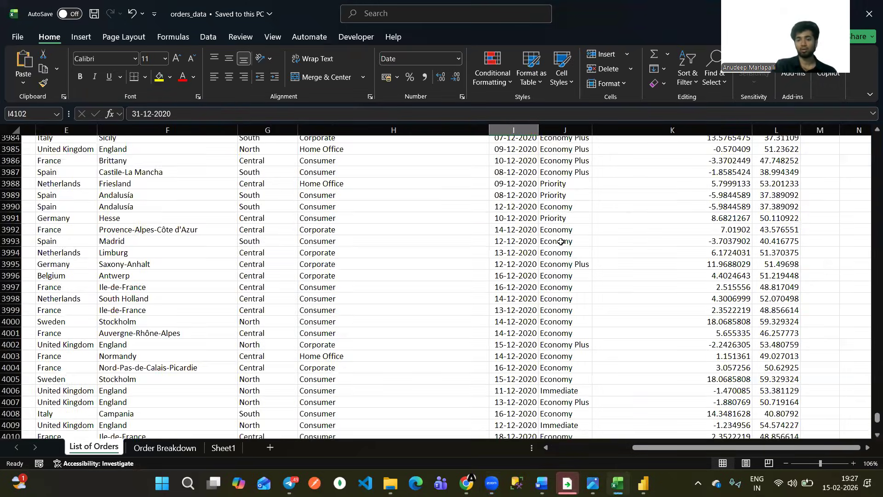
{"action": "left_click", "coordinate": [561, 242]}
{"action": "key", "text": "ctrl+Up"}
{"action": "left_click", "coordinate": [562, 169]}
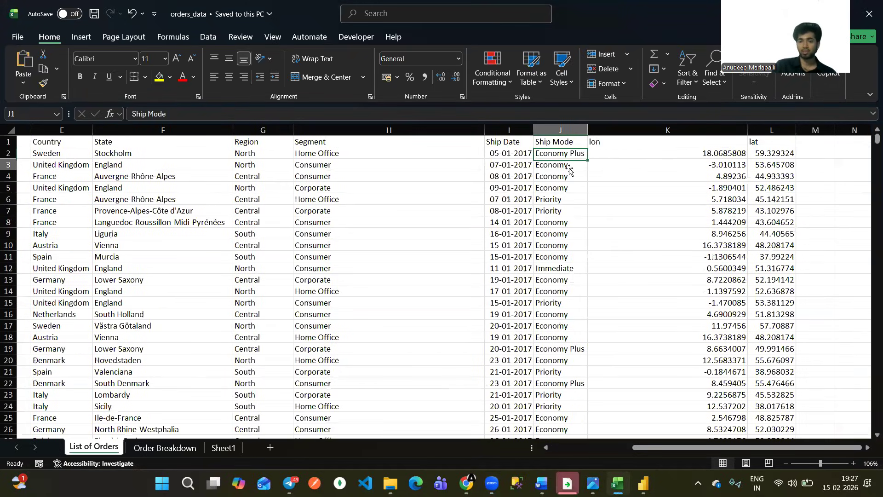
{"action": "key", "text": "Down"}
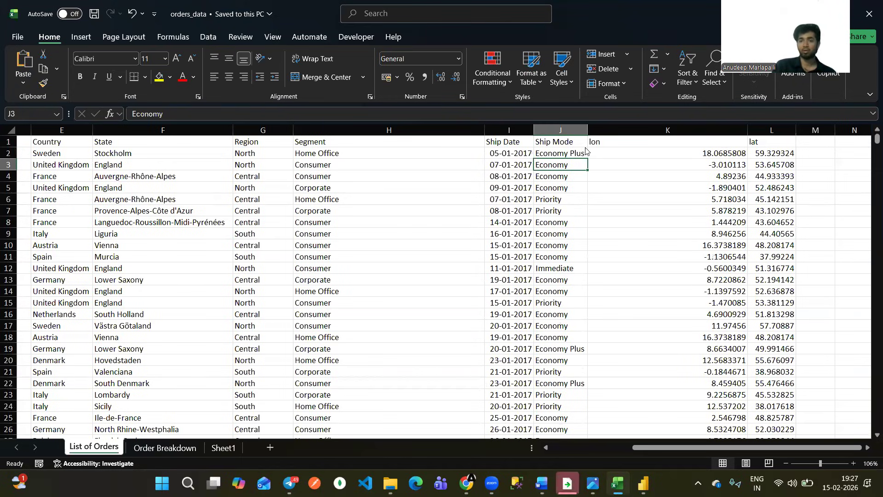
{"action": "left_click_drag", "start_coordinate": [574, 167], "coordinate": [573, 164]}
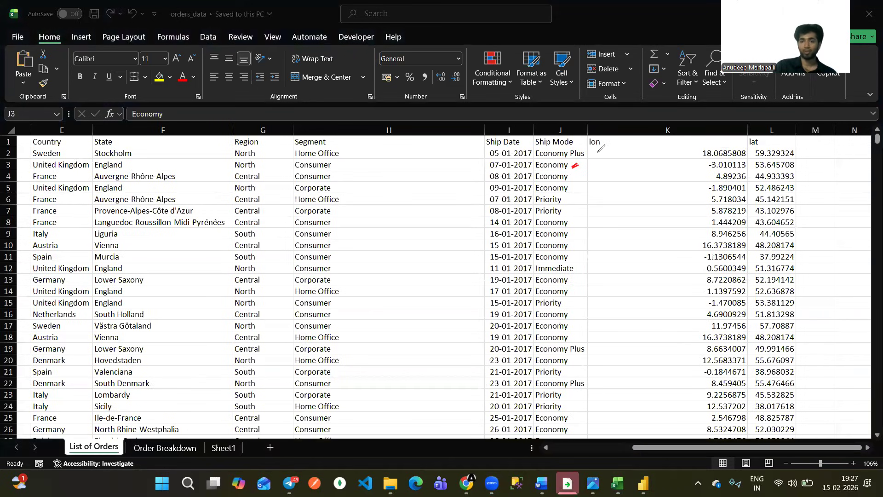
{"action": "mouse_move", "coordinate": [586, 155]}
{"action": "left_mouse_down"}
{"action": "mouse_move", "coordinate": [592, 151]}
{"action": "mouse_move", "coordinate": [583, 168]}
{"action": "left_mouse_up"}
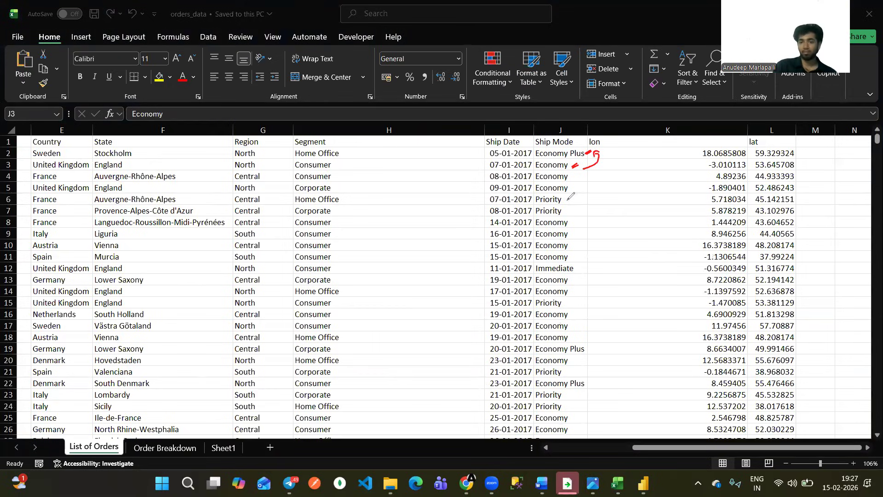
{"action": "left_click_drag", "start_coordinate": [566, 201], "coordinate": [573, 195]}
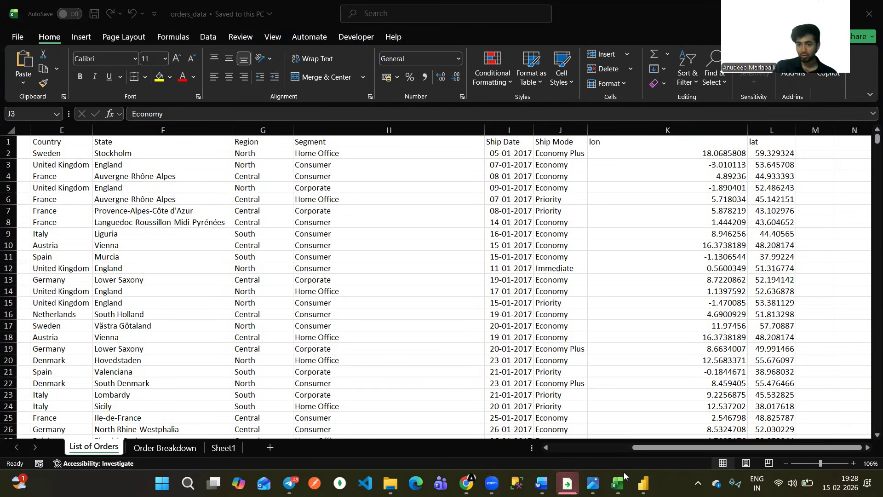
{"action": "left_click", "coordinate": [643, 482]}
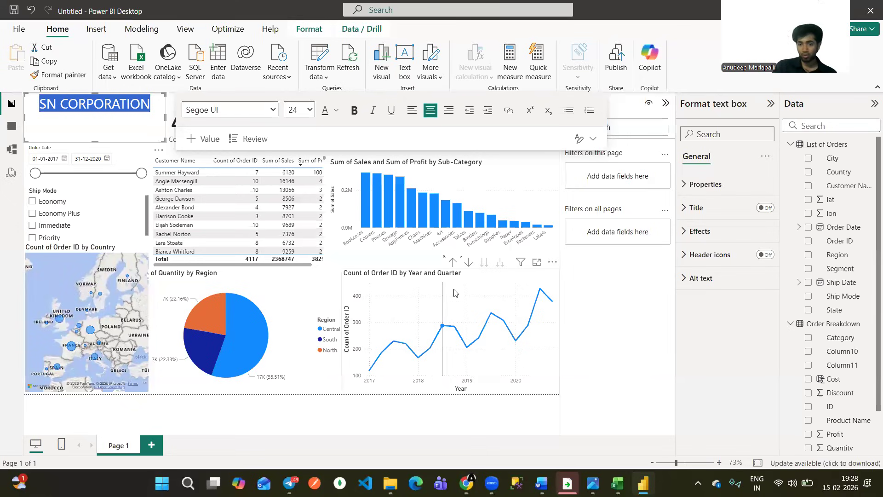
Remove the line chart showing Count of Order ID by Year and Quarter from the report page.
{"action": "left_click", "coordinate": [478, 290]}
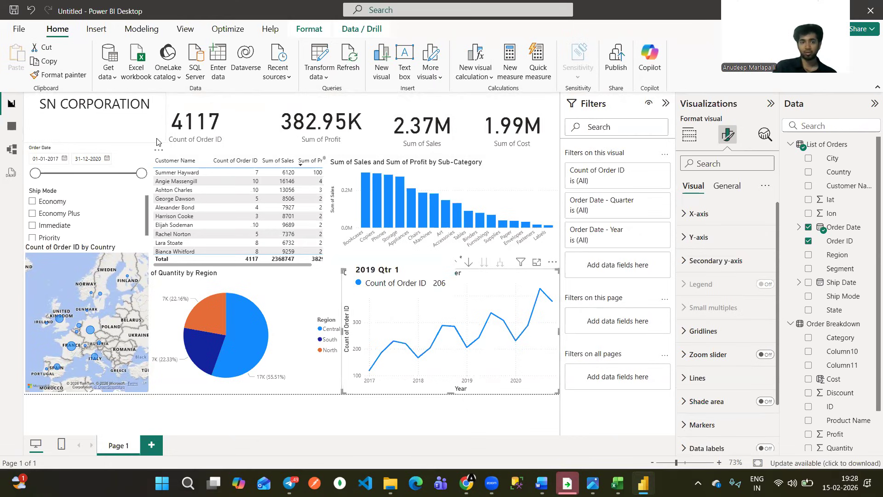
{"action": "left_click", "coordinate": [405, 289]}
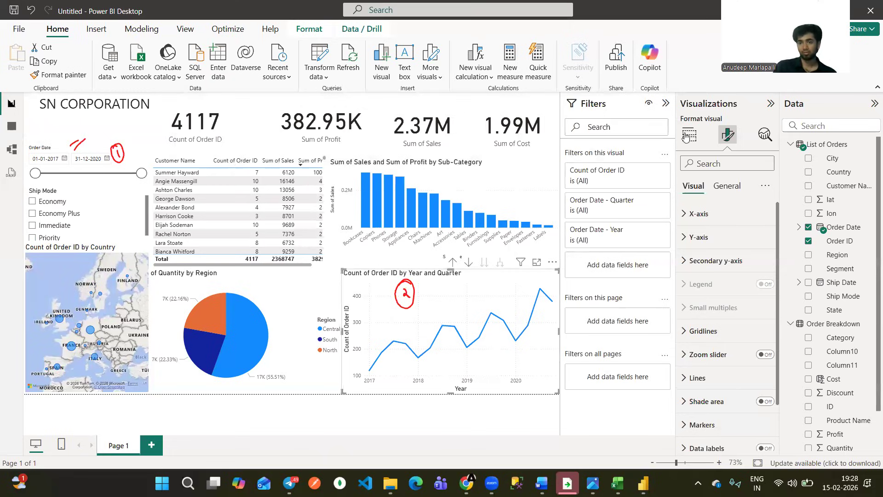
{"action": "left_click", "coordinate": [324, 393]}
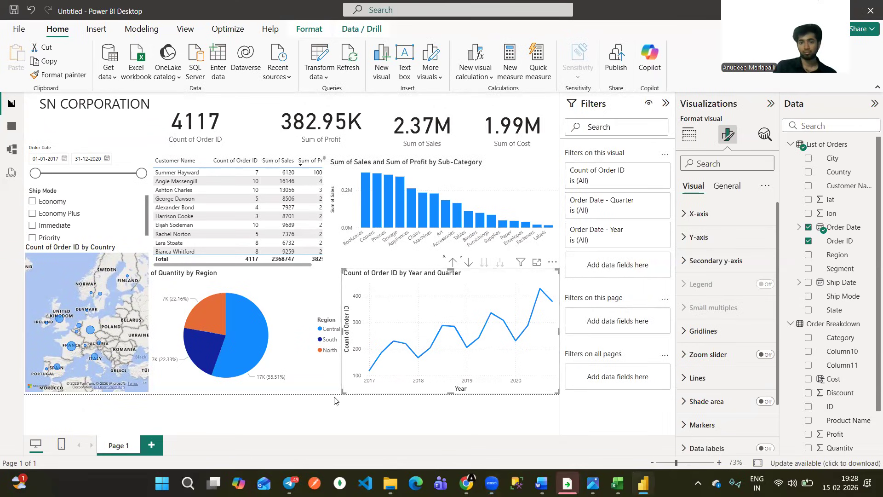
{"action": "left_click", "coordinate": [336, 404]}
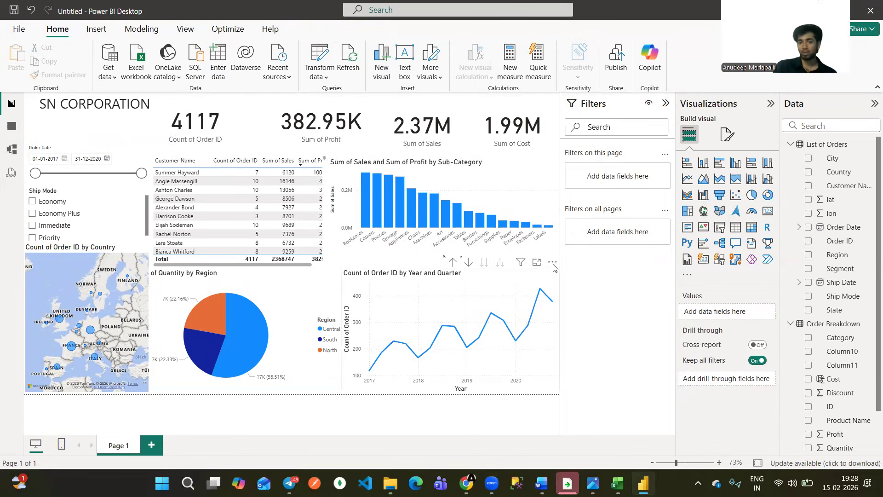
{"action": "left_click", "coordinate": [552, 261]}
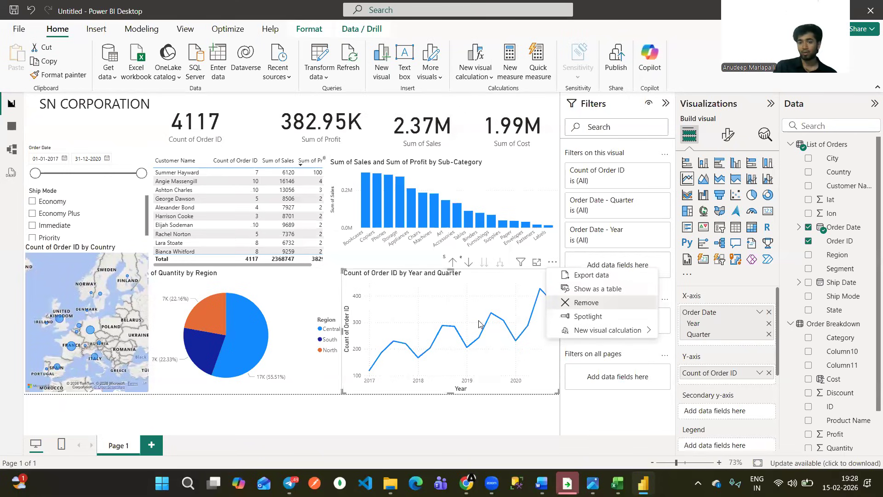
{"action": "key", "text": "Return"}
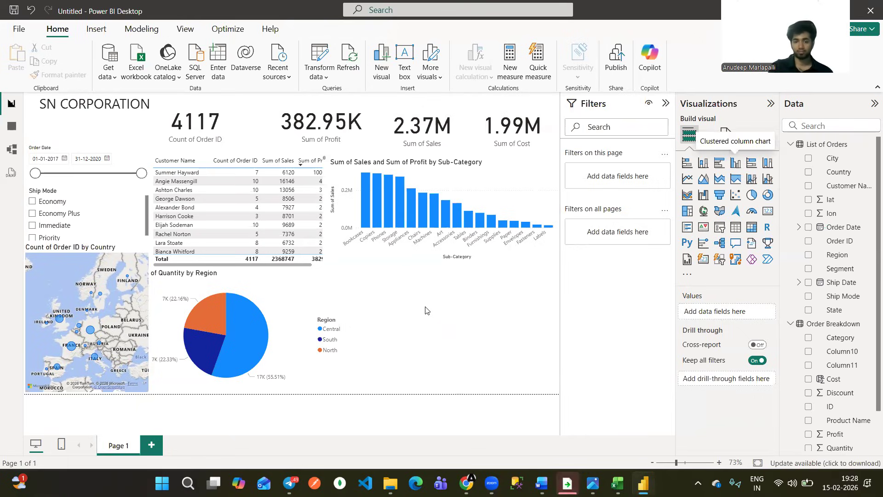
Build a clustered column chart of Count of Order ID by Order Date Year in the freed space, with data labels turned on.
{"action": "left_click_drag", "start_coordinate": [348, 269], "coordinate": [342, 262]}
{"action": "left_click_drag", "start_coordinate": [843, 226], "coordinate": [728, 316]}
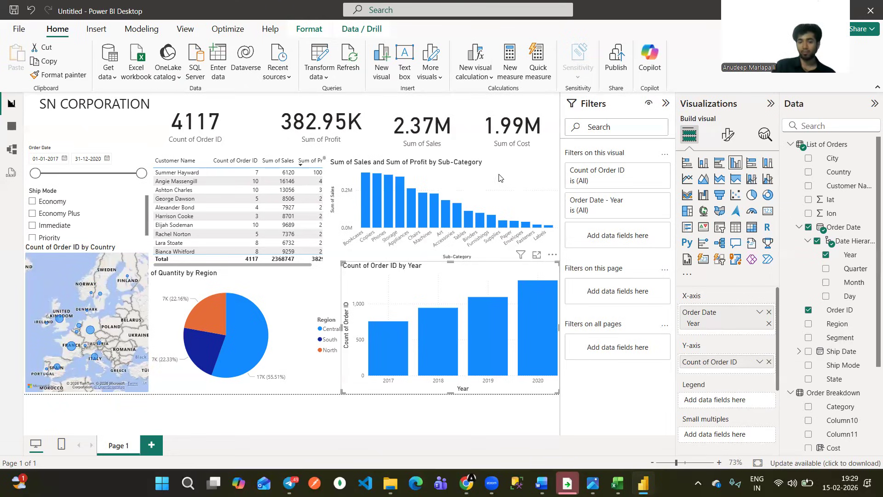
{"action": "left_click_drag", "start_coordinate": [389, 389], "coordinate": [398, 386]}
{"action": "left_click_drag", "start_coordinate": [390, 393], "coordinate": [399, 388]}
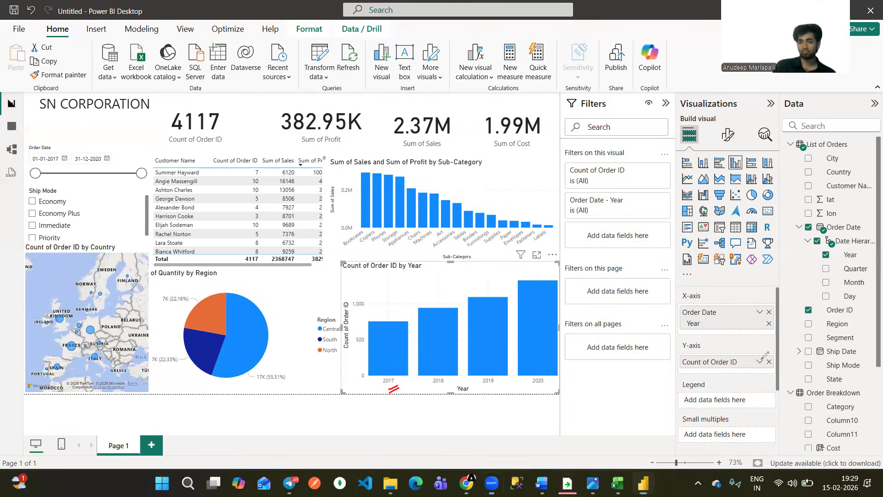
{"action": "left_click", "coordinate": [728, 137]}
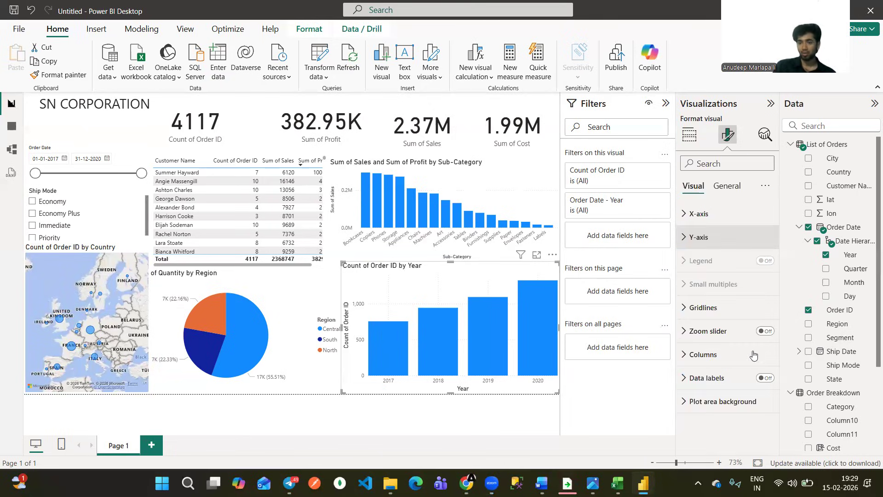
{"action": "left_click", "coordinate": [766, 378]}
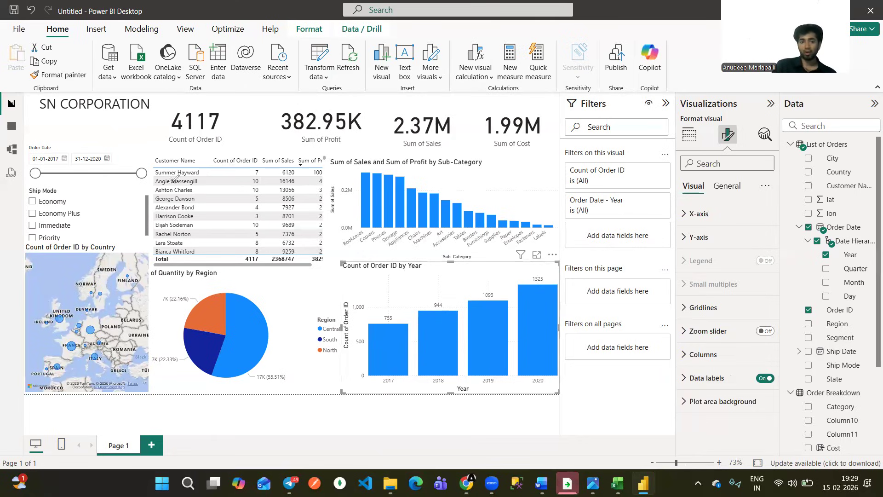
{"action": "left_click_drag", "start_coordinate": [30, 134], "coordinate": [47, 139]}
{"action": "left_click_drag", "start_coordinate": [49, 131], "coordinate": [53, 138]}
{"action": "left_click_drag", "start_coordinate": [60, 129], "coordinate": [85, 129]}
{"action": "left_click_drag", "start_coordinate": [86, 119], "coordinate": [88, 127]}
{"action": "mouse_move", "coordinate": [94, 118]}
{"action": "left_mouse_down"}
{"action": "mouse_move", "coordinate": [94, 151]}
{"action": "mouse_move", "coordinate": [100, 149]}
{"action": "left_mouse_up"}
{"action": "left_click_drag", "start_coordinate": [105, 138], "coordinate": [108, 147]}
{"action": "left_click_drag", "start_coordinate": [109, 149], "coordinate": [110, 150]}
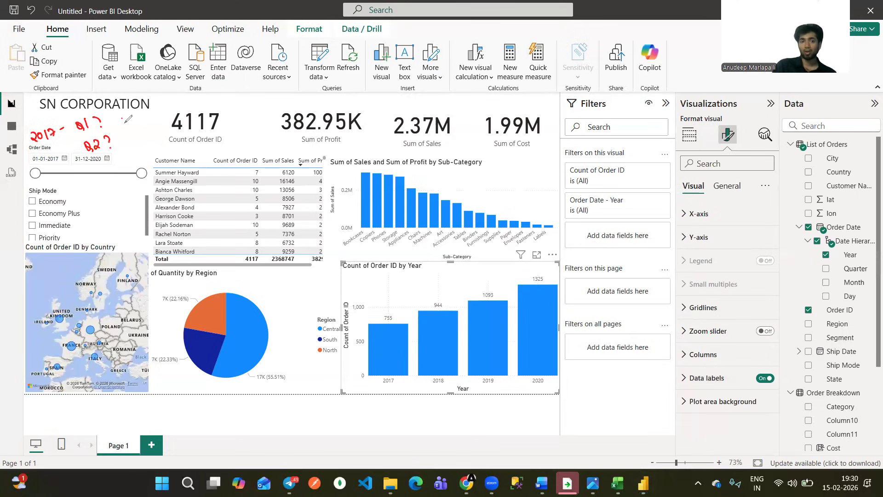
{"action": "left_click_drag", "start_coordinate": [122, 118], "coordinate": [127, 127]}
{"action": "mouse_move", "coordinate": [130, 117]}
{"action": "left_mouse_down"}
{"action": "mouse_move", "coordinate": [133, 150]}
{"action": "mouse_move", "coordinate": [145, 149]}
{"action": "left_mouse_up"}
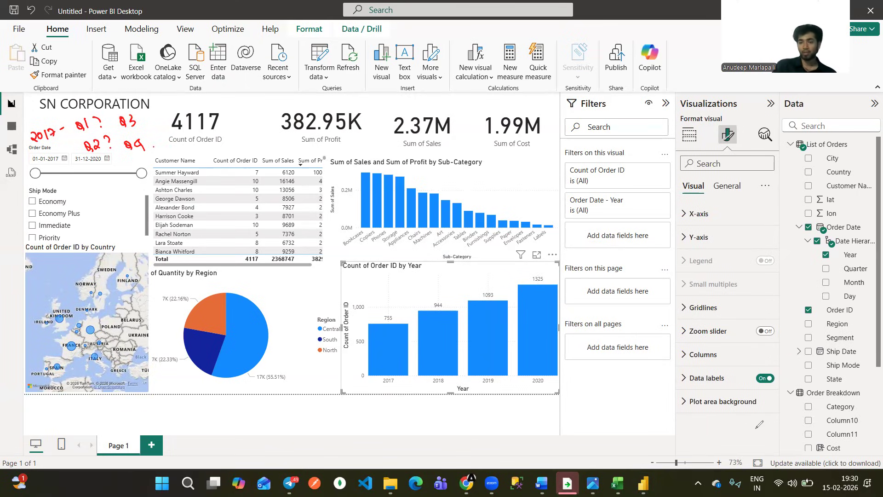
Add Quarter beneath Year on the column chart's X-axis and drill the chart up to the yearly level.
{"action": "left_click", "coordinate": [690, 136]}
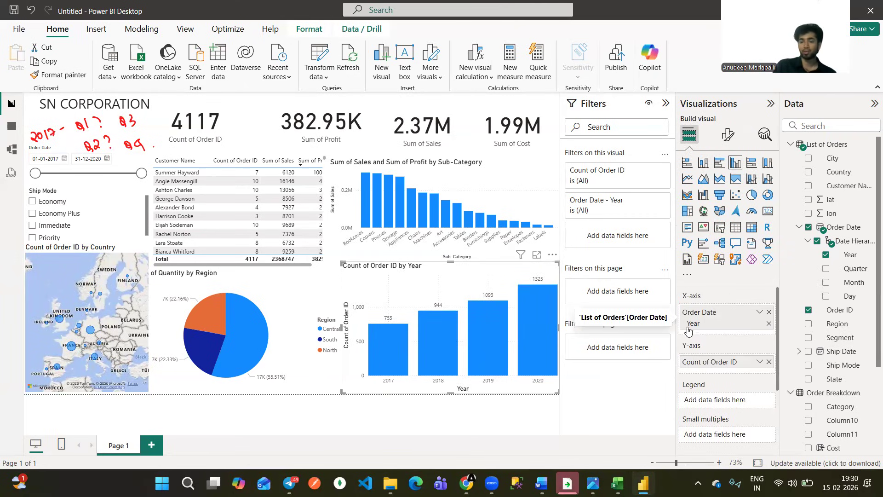
{"action": "left_click_drag", "start_coordinate": [845, 271], "coordinate": [729, 332]}
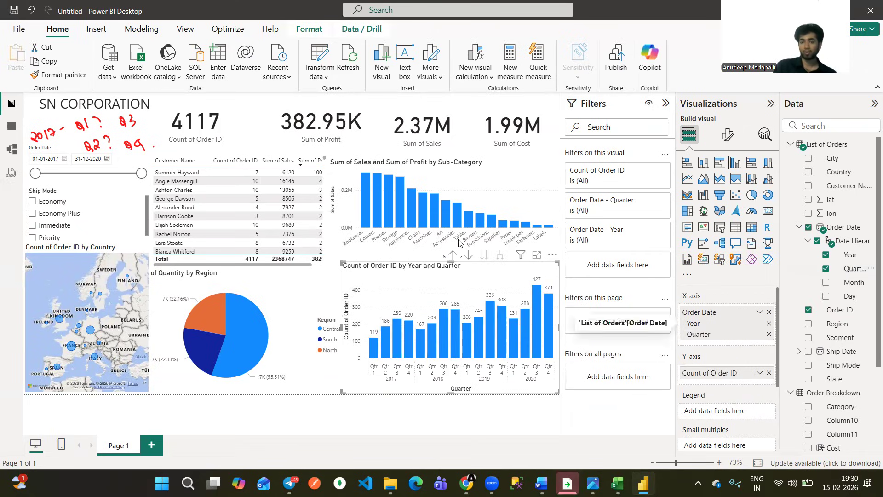
{"action": "left_click", "coordinate": [453, 256]}
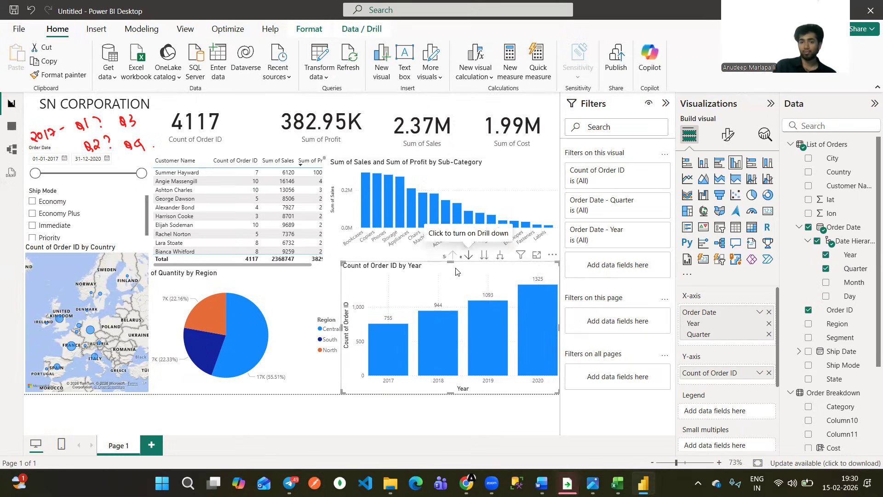
{"action": "key", "text": "ctrl+m"}
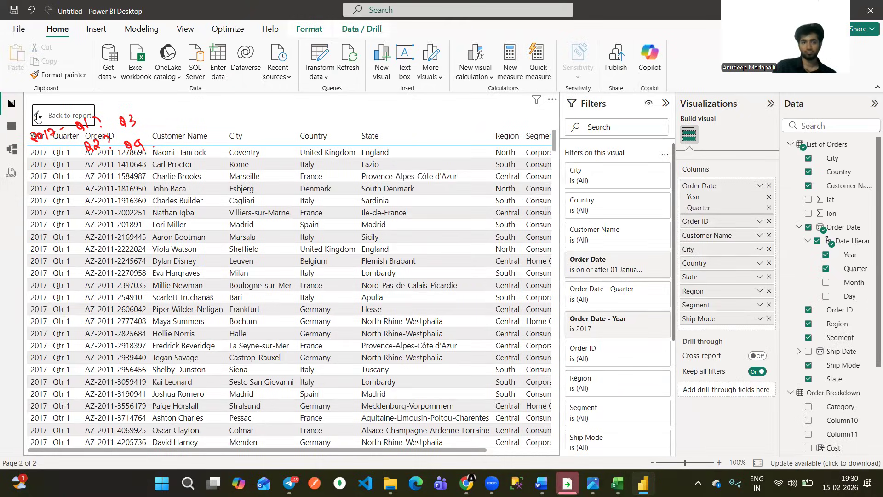
{"action": "left_click", "coordinate": [12, 104]}
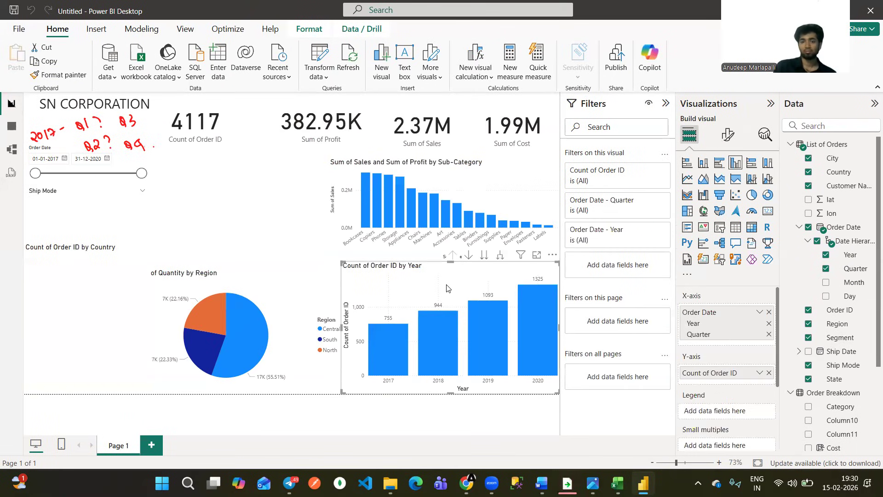
Turn on drill-down mode for the column chart and drill into the 2017 column to examine its quarters.
{"action": "left_click", "coordinate": [469, 257]}
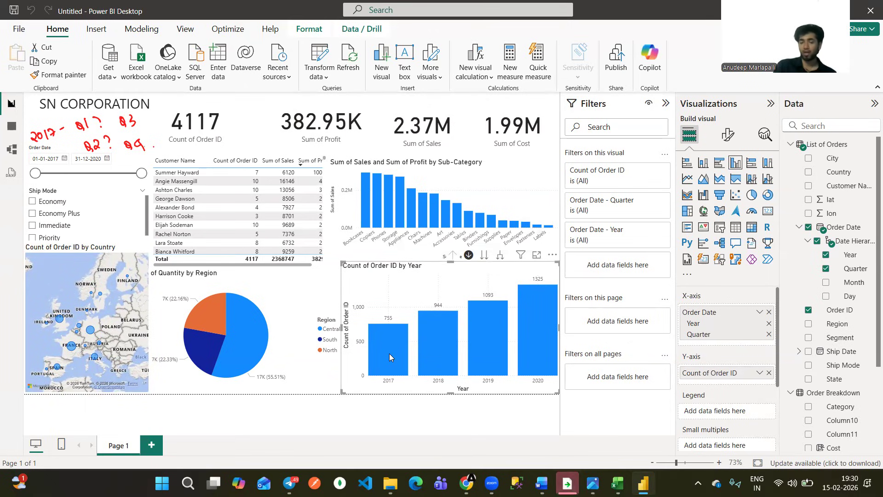
{"action": "mouse_move", "coordinate": [388, 358]}
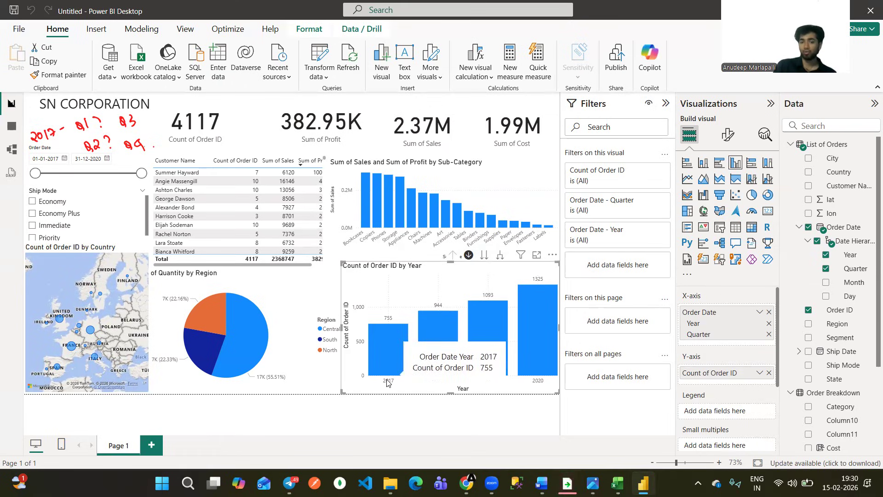
{"action": "left_click", "coordinate": [389, 345]}
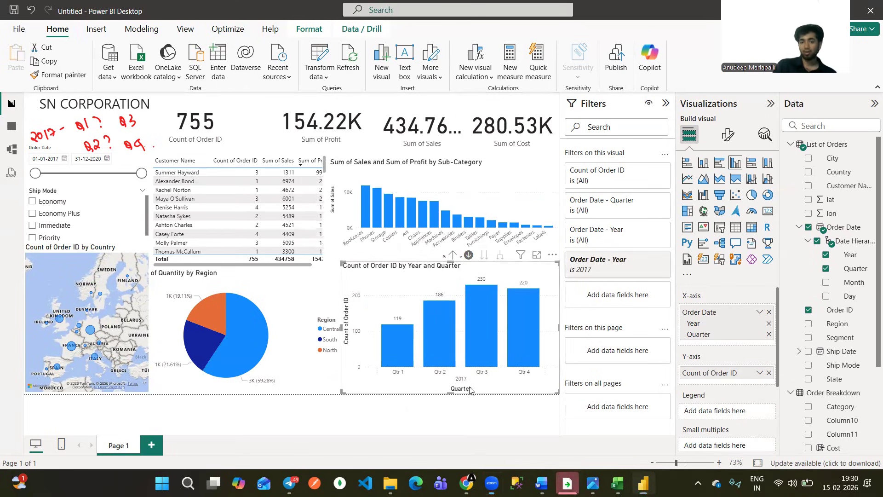
{"action": "left_click_drag", "start_coordinate": [468, 384], "coordinate": [475, 381]}
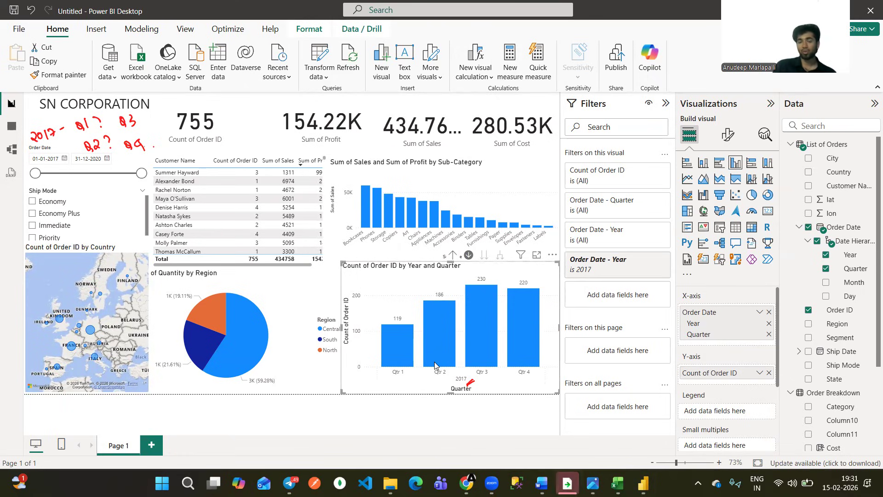
{"action": "mouse_move", "coordinate": [435, 362]}
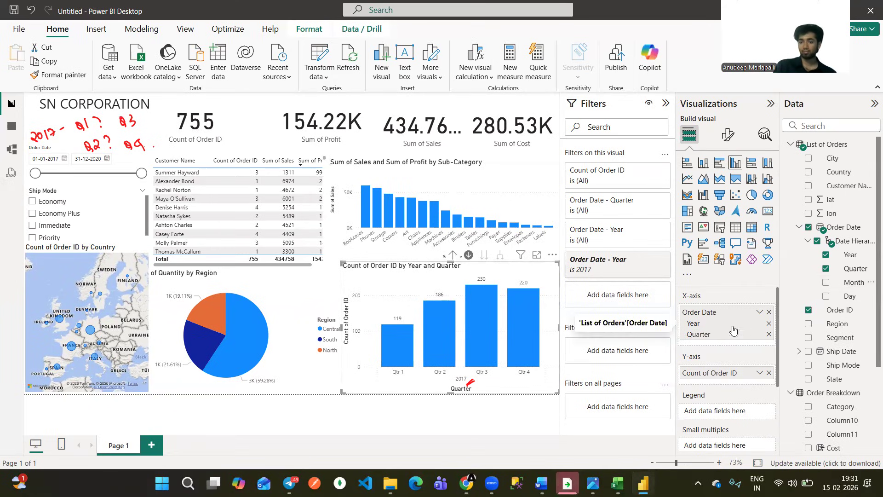
Add Month beneath Quarter on the column chart's X-axis and drill the chart back up to the yearly level.
{"action": "left_click_drag", "start_coordinate": [842, 283], "coordinate": [721, 337]}
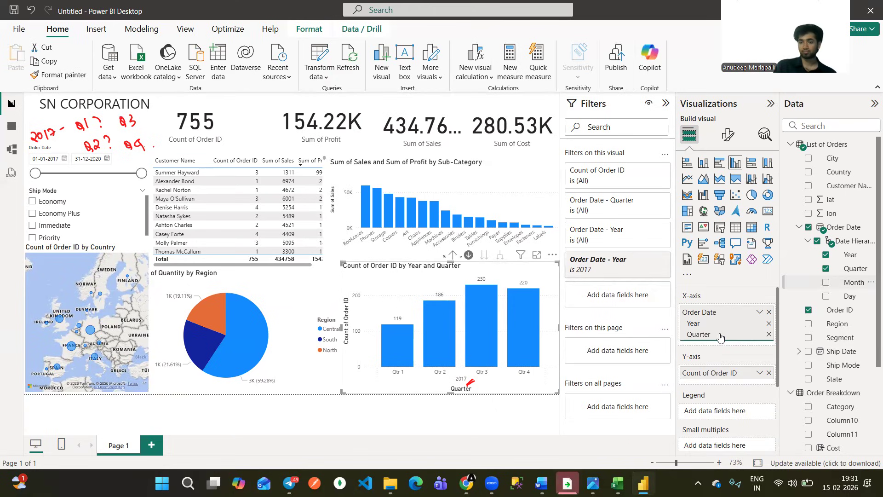
{"action": "left_click", "coordinate": [453, 256]}
{"action": "left_click", "coordinate": [454, 256]}
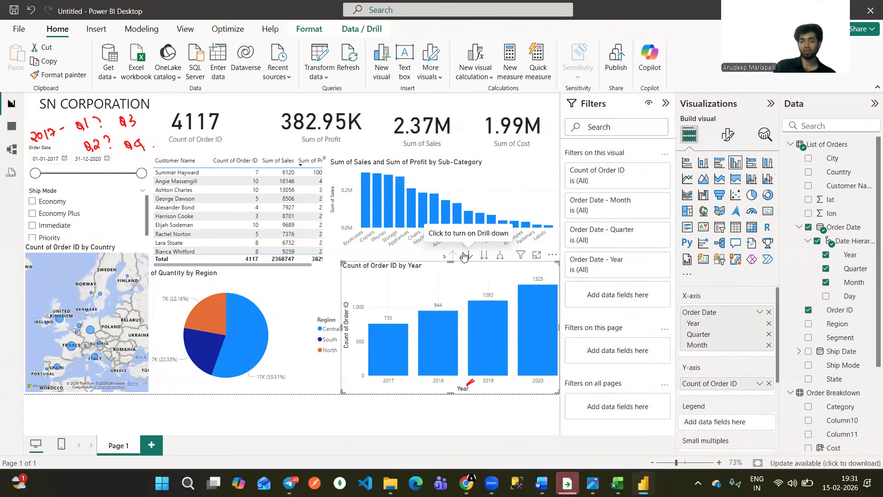
Drill down from the 2017 column into Qtr 2 to examine its monthly order counts.
{"action": "left_click", "coordinate": [393, 356]}
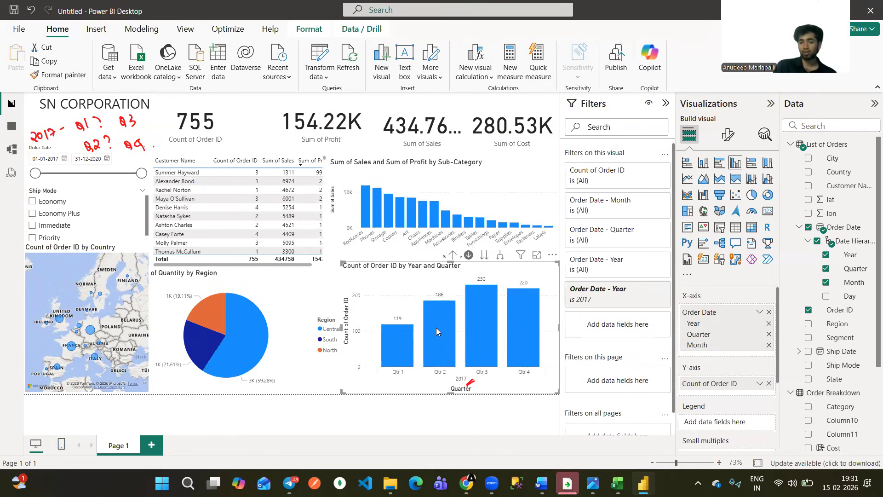
{"action": "mouse_move", "coordinate": [435, 327]}
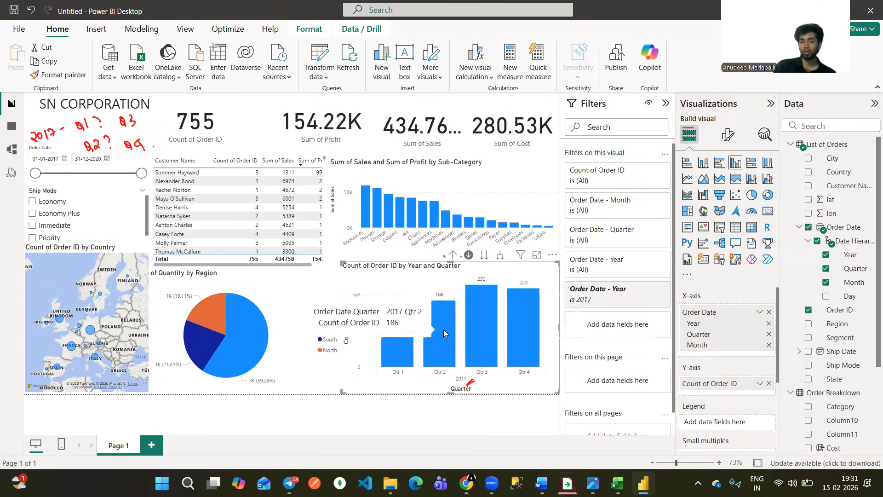
{"action": "left_click", "coordinate": [437, 331]}
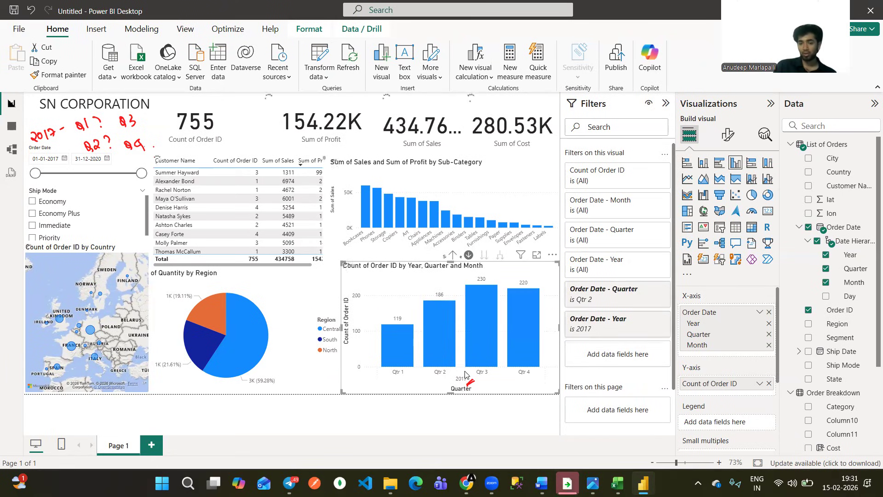
{"action": "left_click", "coordinate": [439, 314]}
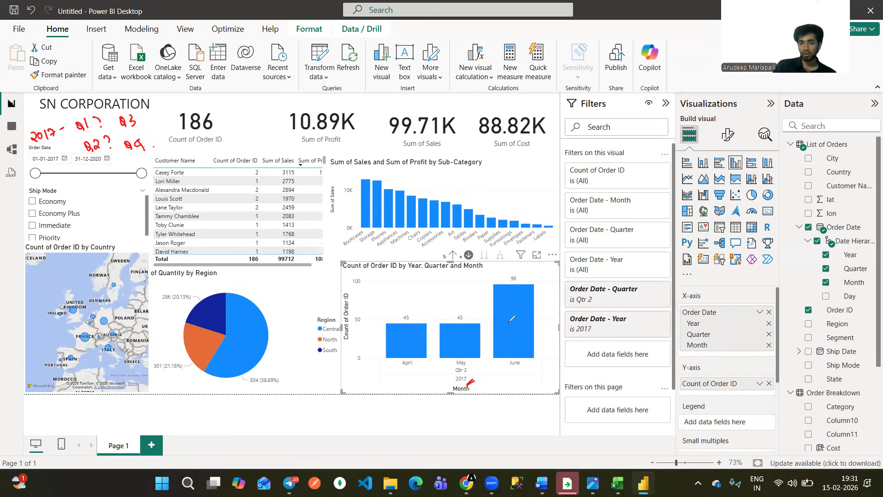
{"action": "left_click_drag", "start_coordinate": [470, 373], "coordinate": [478, 369]}
{"action": "left_click_drag", "start_coordinate": [407, 370], "coordinate": [414, 367]}
{"action": "left_click_drag", "start_coordinate": [474, 365], "coordinate": [482, 362]}
{"action": "left_click_drag", "start_coordinate": [537, 362], "coordinate": [549, 356]}
{"action": "mouse_move", "coordinate": [529, 275]}
{"action": "left_mouse_down"}
{"action": "mouse_move", "coordinate": [504, 272]}
{"action": "mouse_move", "coordinate": [529, 277]}
{"action": "left_mouse_up"}
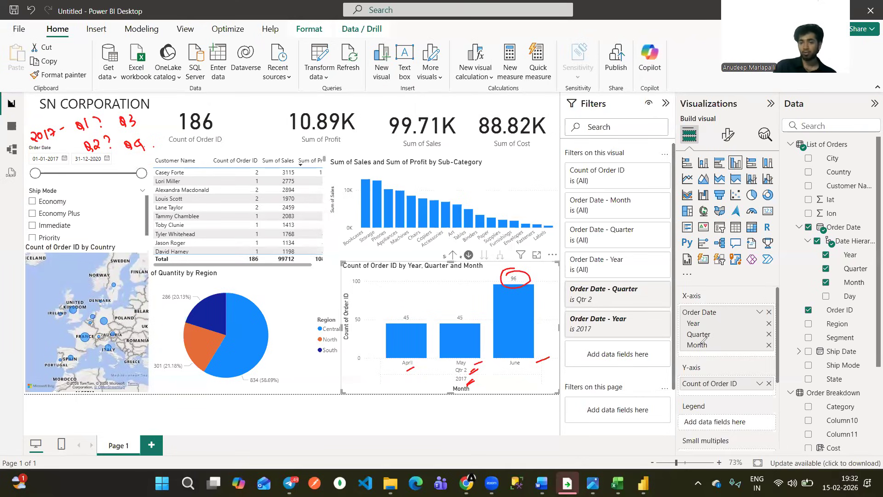
{"action": "key", "text": "Escape"}
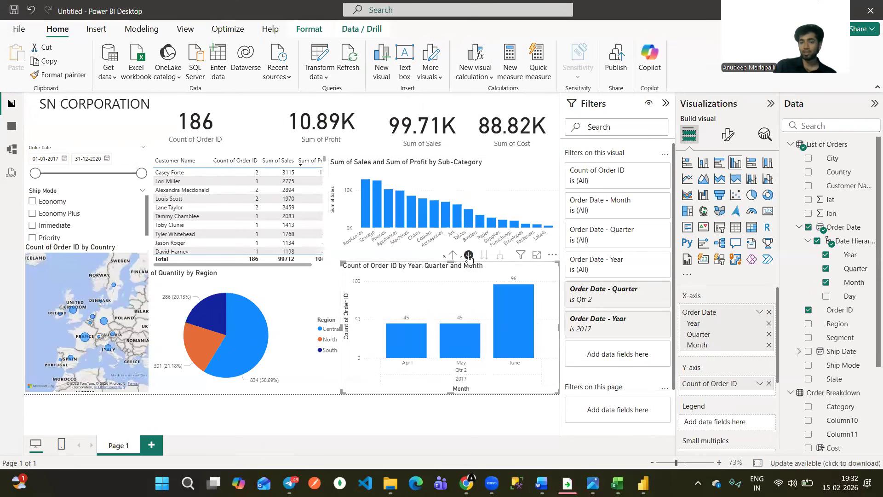
{"action": "left_click", "coordinate": [469, 256]}
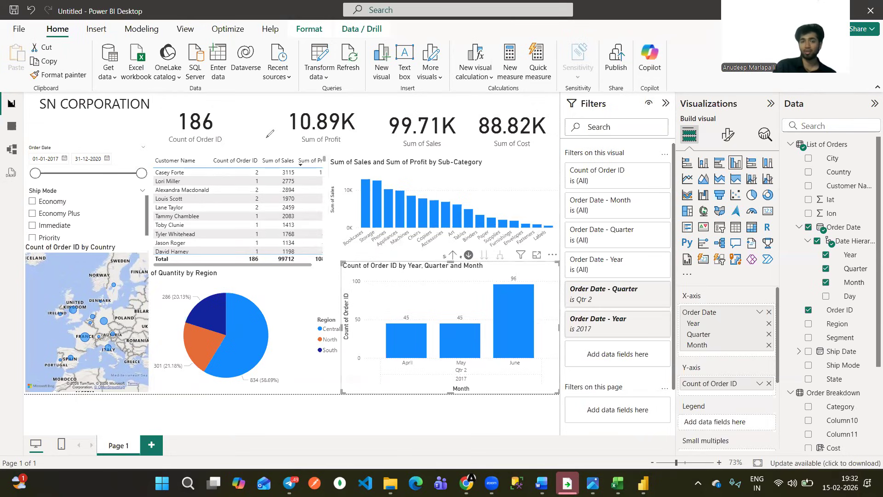
{"action": "mouse_move", "coordinate": [237, 119]}
{"action": "left_mouse_down"}
{"action": "mouse_move", "coordinate": [261, 129]}
{"action": "mouse_move", "coordinate": [243, 169]}
{"action": "mouse_move", "coordinate": [246, 187]}
{"action": "left_mouse_up"}
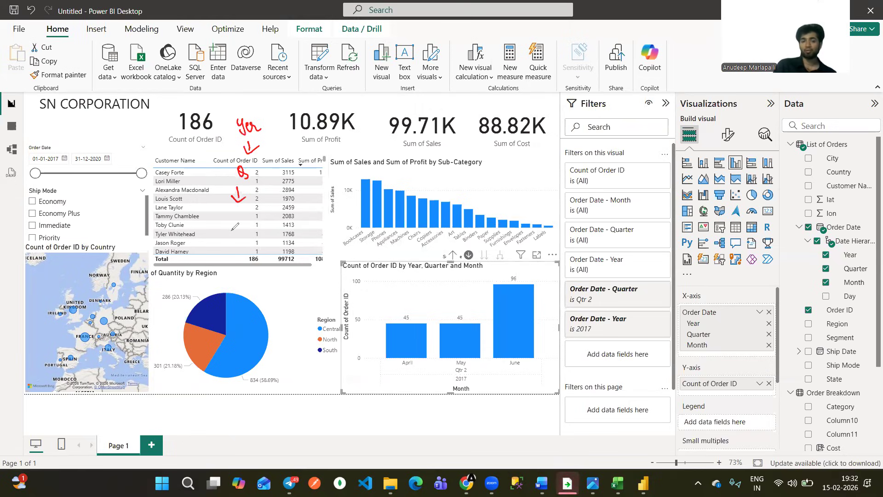
{"action": "mouse_move", "coordinate": [228, 227]}
{"action": "left_mouse_down"}
{"action": "mouse_move", "coordinate": [247, 233]}
{"action": "mouse_move", "coordinate": [240, 265]}
{"action": "mouse_move", "coordinate": [234, 253]}
{"action": "left_mouse_up"}
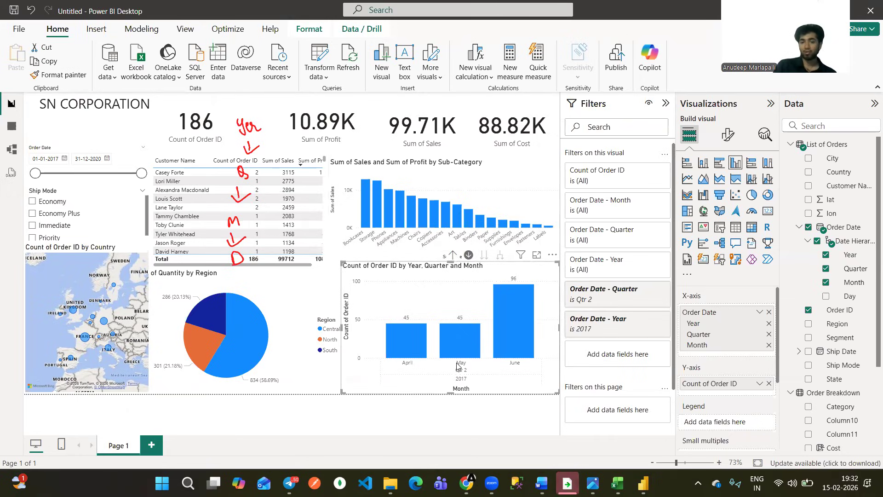
Drill the column chart up from months to the yearly level and turn off drill-down mode.
{"action": "left_click", "coordinate": [453, 254]}
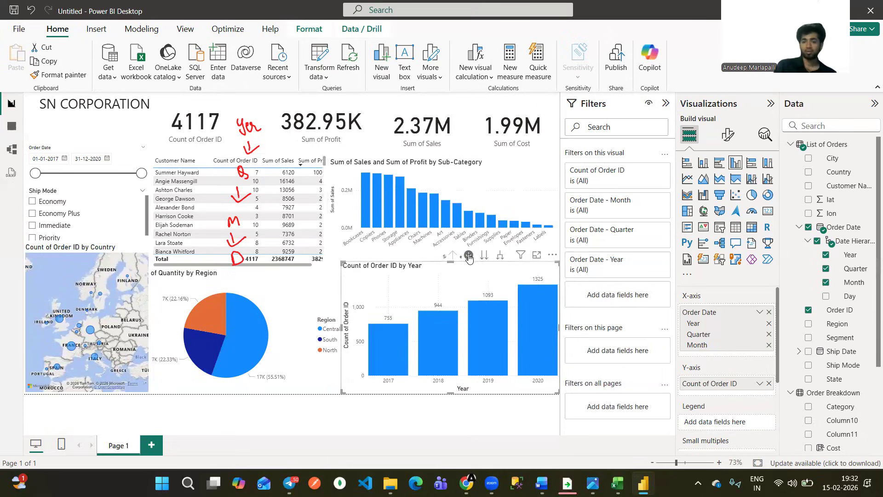
{"action": "left_click", "coordinate": [468, 256]}
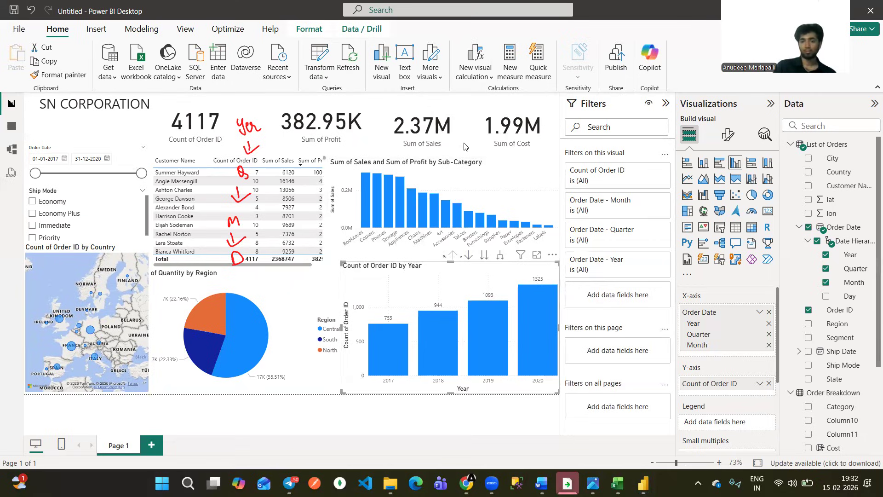
{"action": "left_click", "coordinate": [477, 163]}
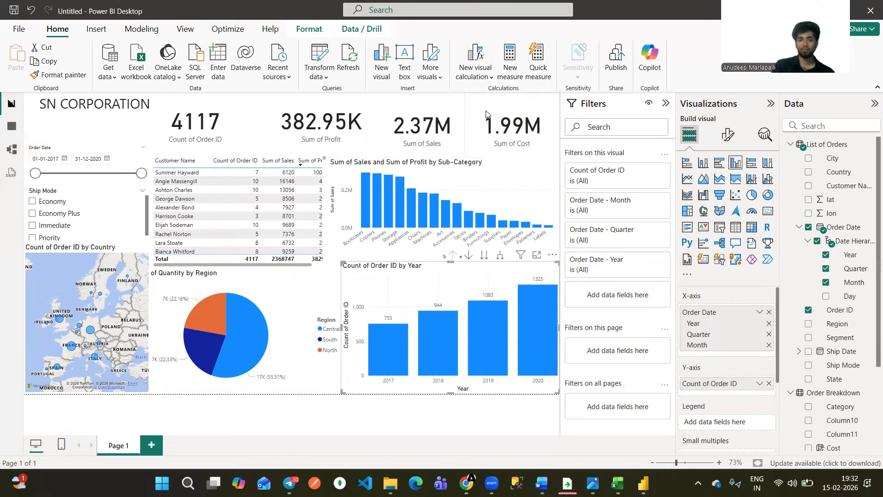